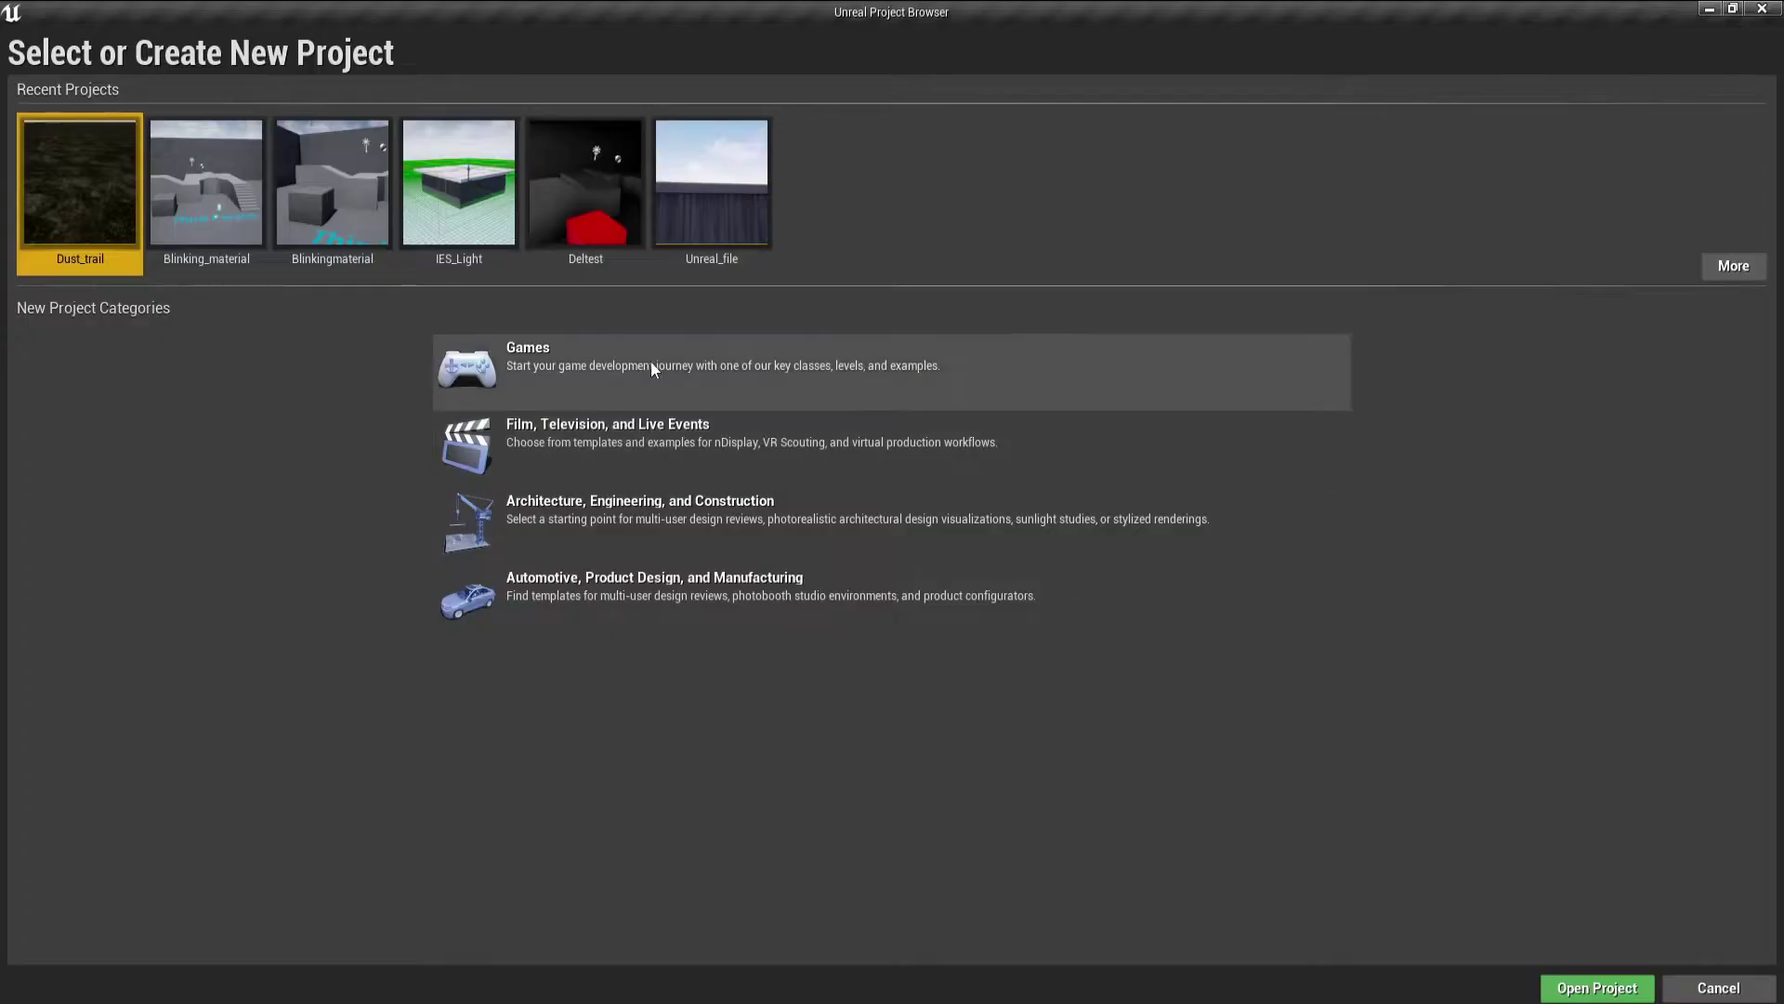
Choose the Games category and the Third Person template for a new project
{"action": "left_click", "coordinate": [651, 361]}
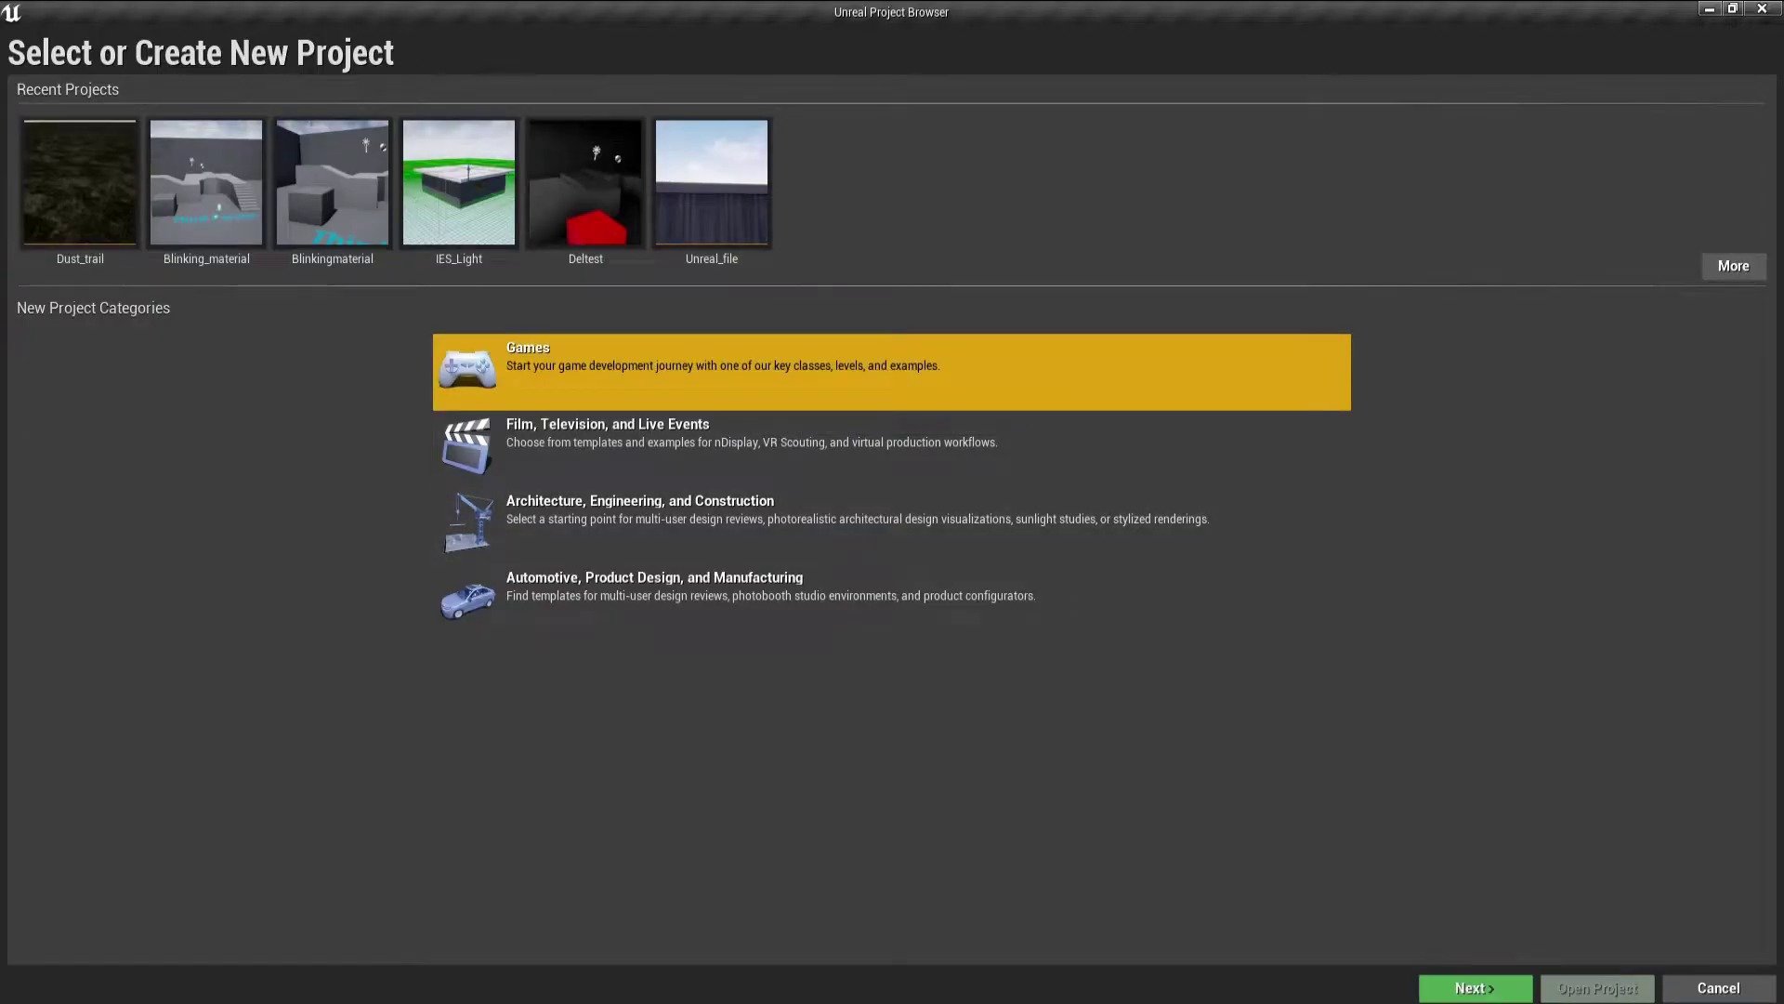
{"action": "left_click", "coordinate": [1470, 987]}
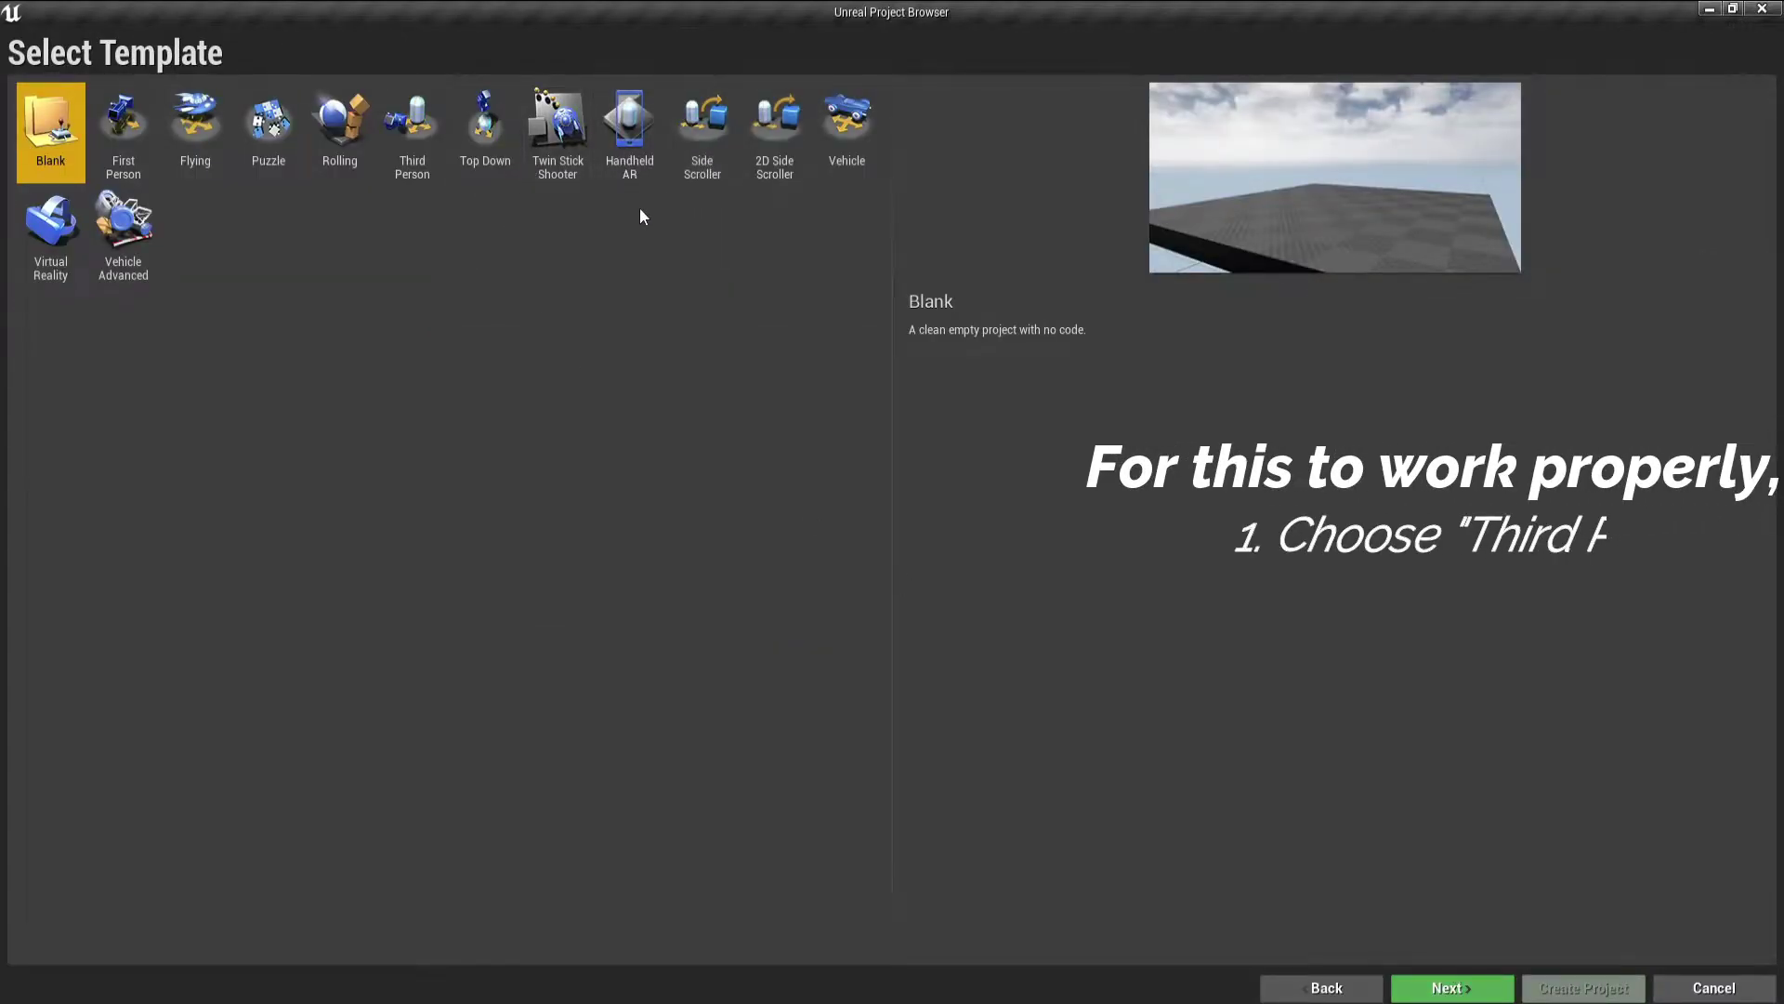
{"action": "left_click", "coordinate": [424, 145]}
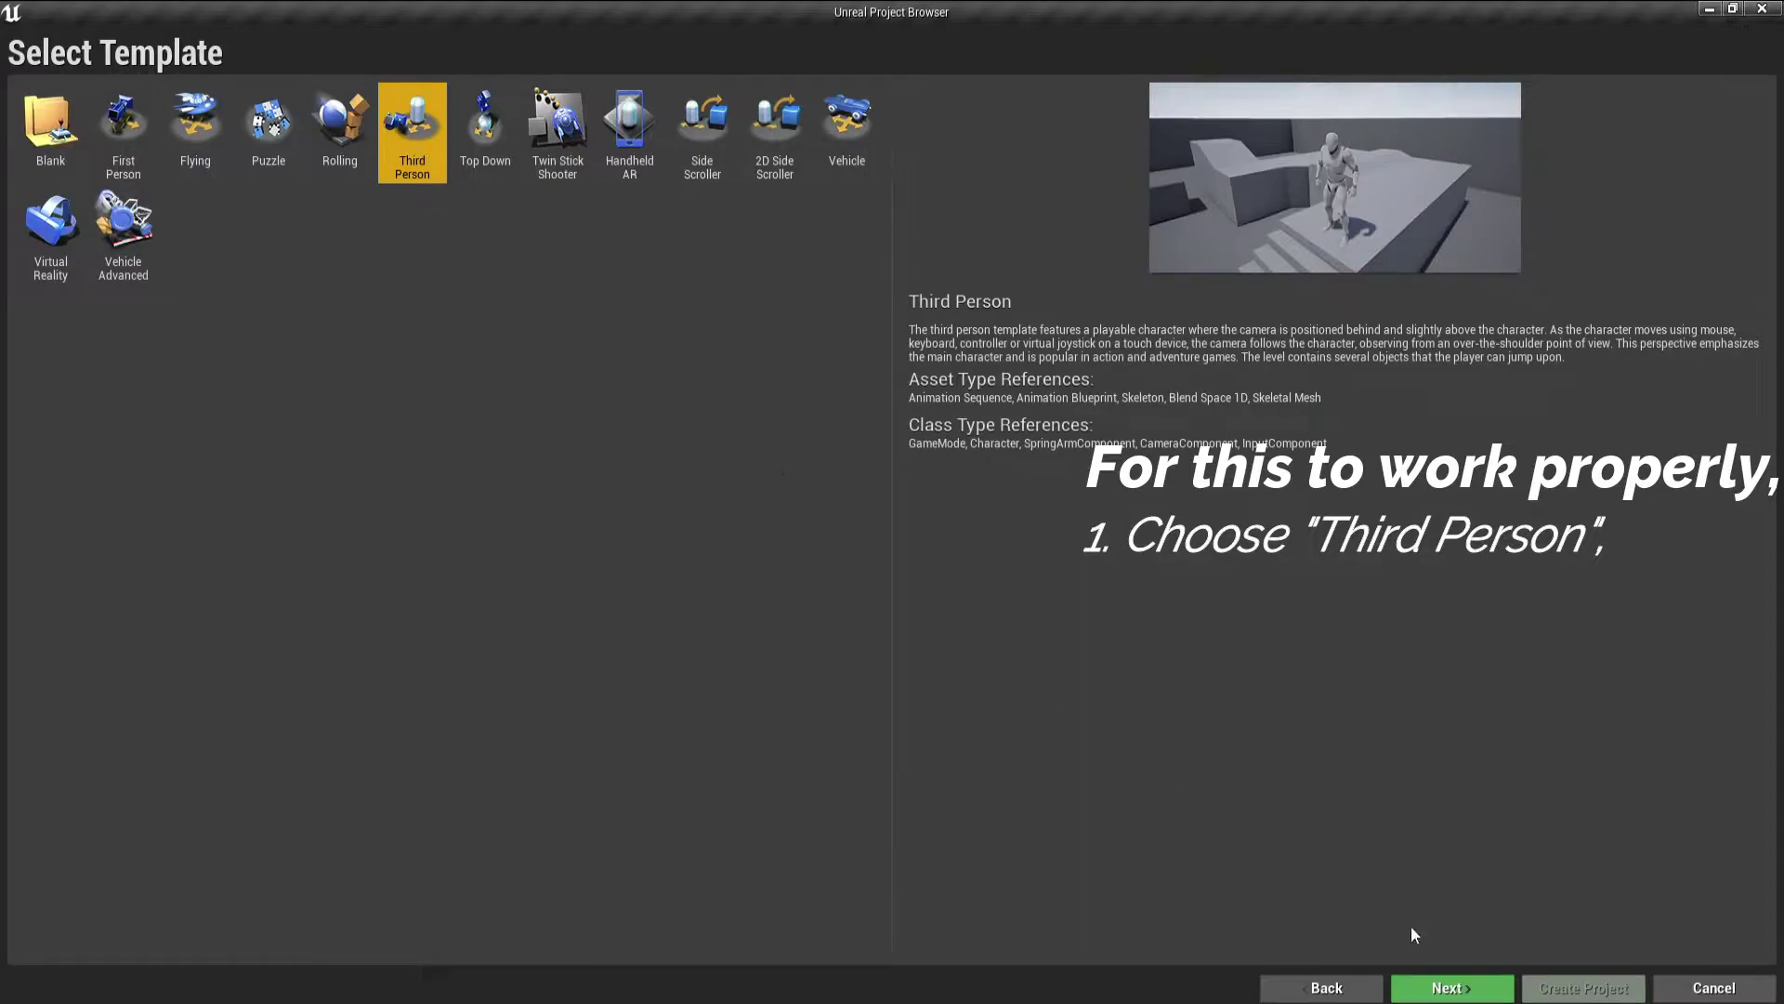
{"action": "left_click", "coordinate": [1431, 985]}
Enable raytracing, name the project NPC_Navigation, and create it
{"action": "left_click", "coordinate": [130, 419]}
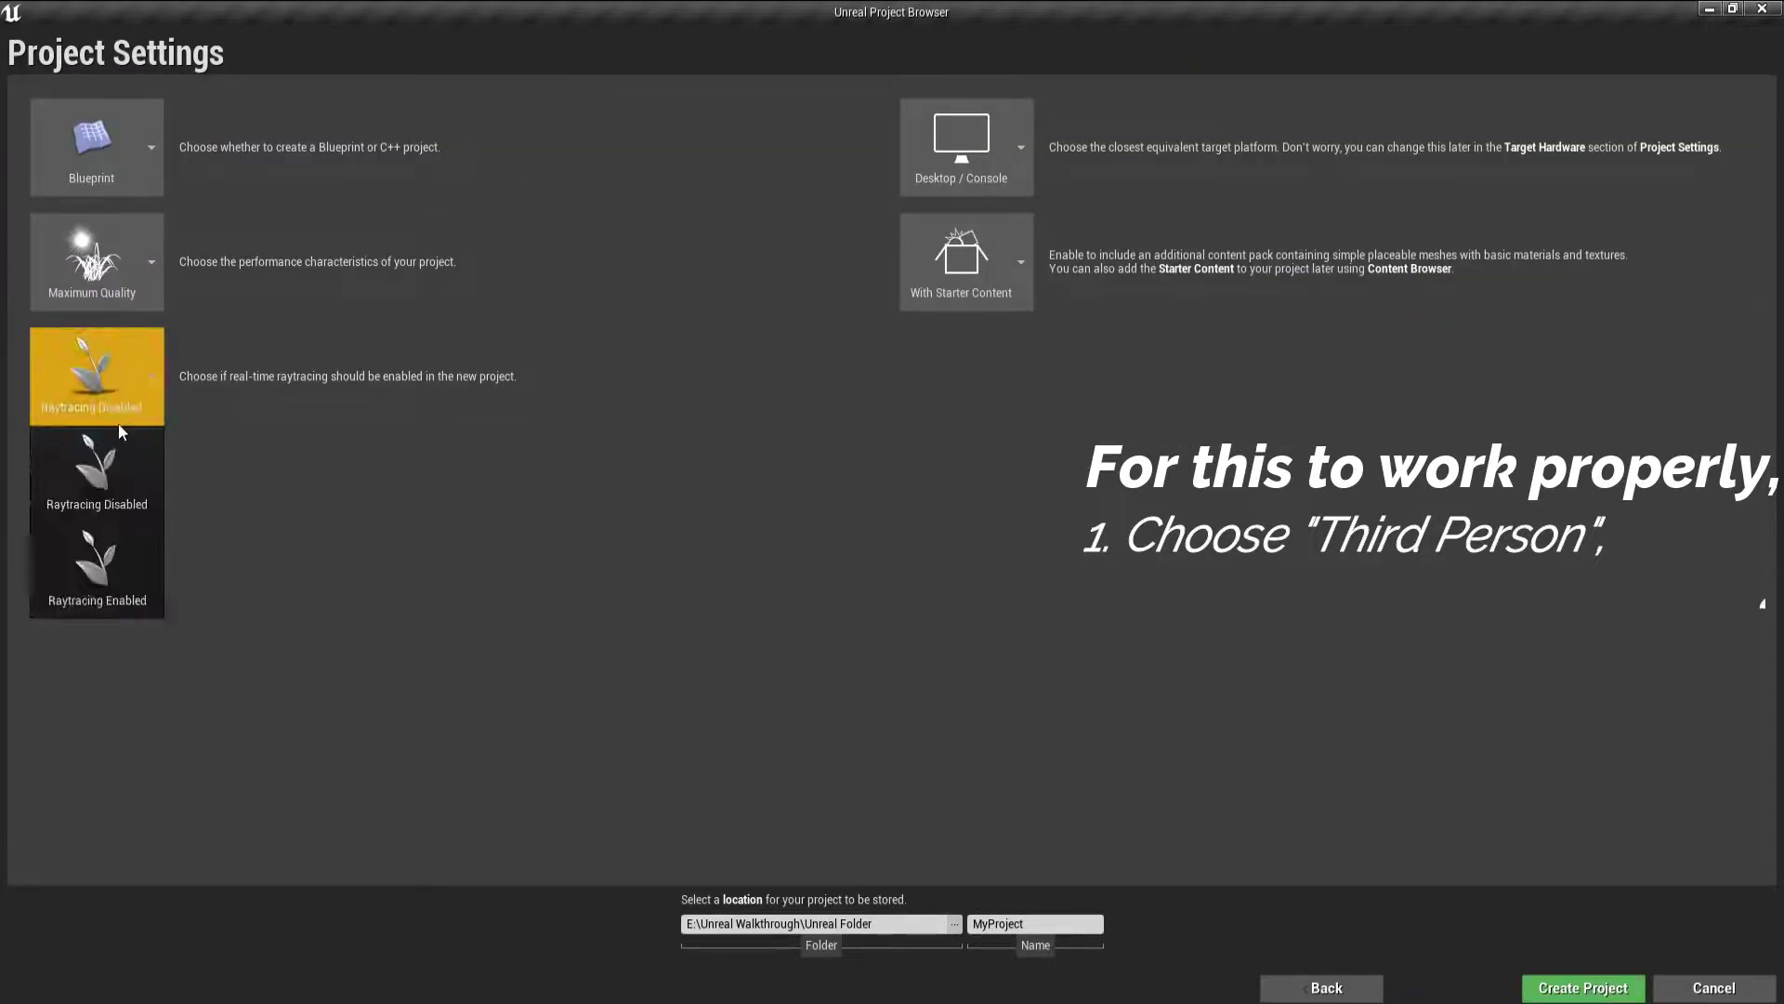
{"action": "left_click", "coordinate": [125, 597]}
{"action": "type", "text": "NP"}
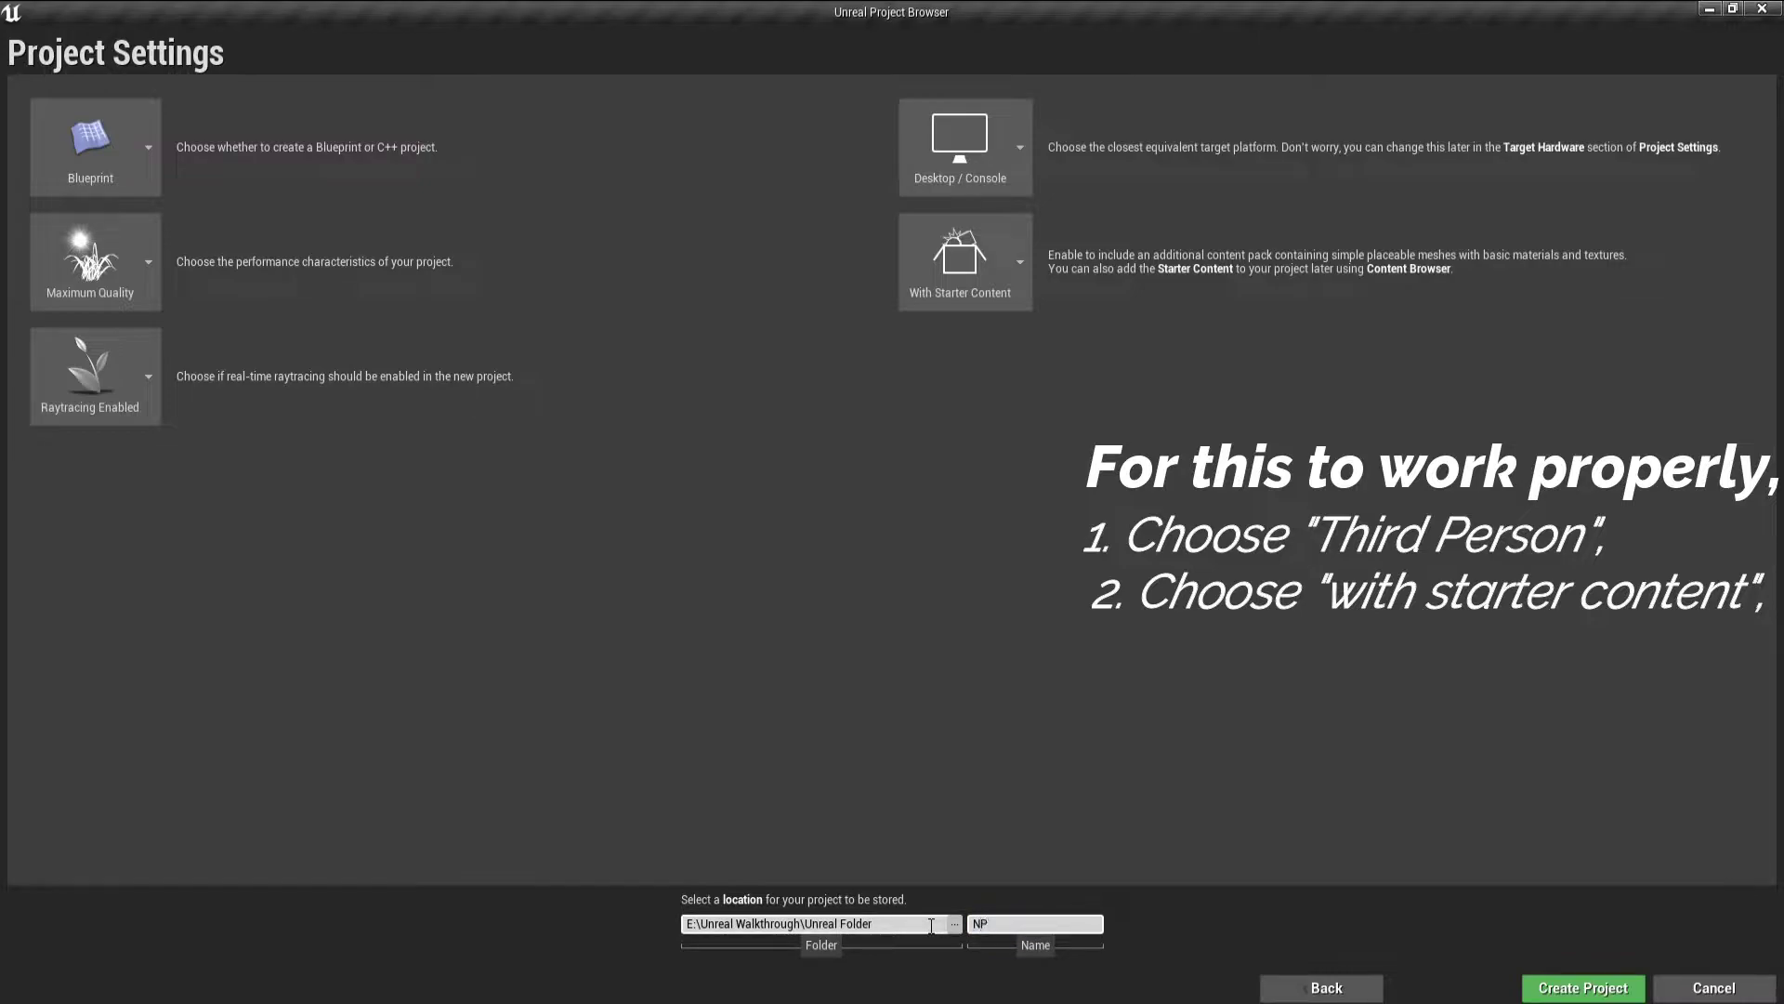
{"action": "type", "text": "C_Navigation"}
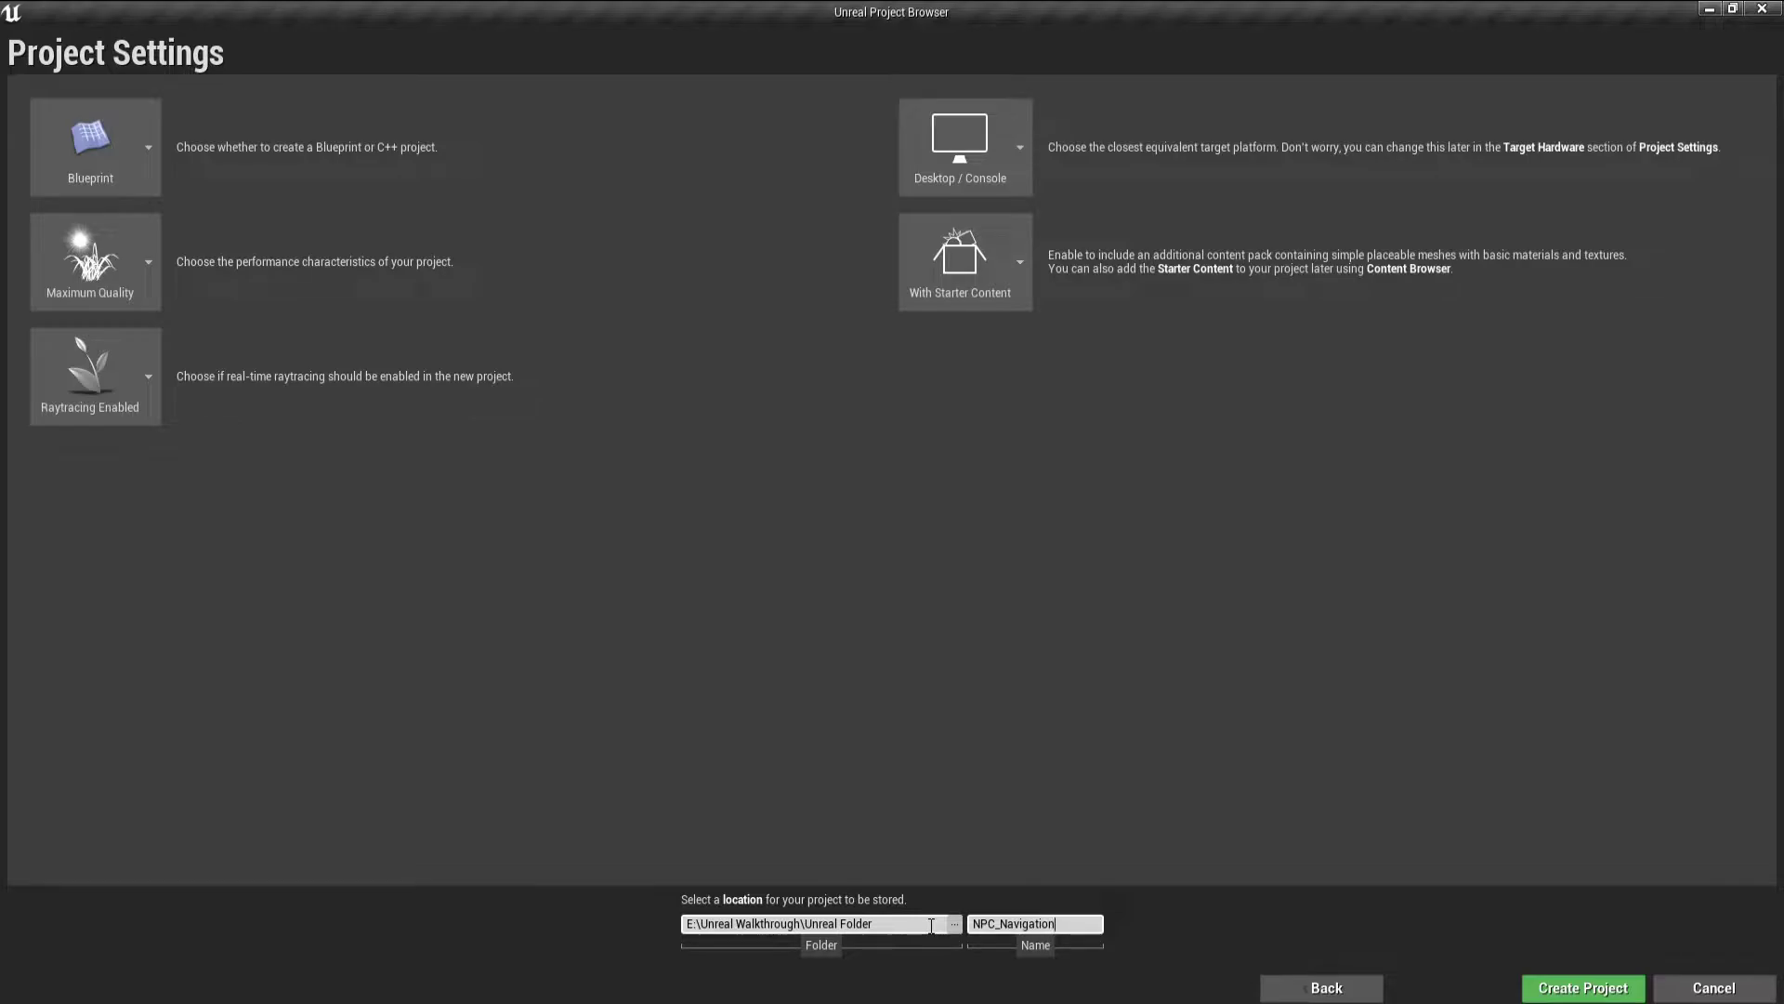
{"action": "left_click", "coordinate": [1584, 990]}
Place a Nav Mesh Bounds Volume from Place Actors into the arena
{"action": "mouse_move", "coordinate": [906, 545]}
{"action": "right_mouse_down"}
{"action": "mouse_move", "coordinate": [998, 299]}
{"action": "mouse_move", "coordinate": [1141, 450]}
{"action": "right_mouse_up"}
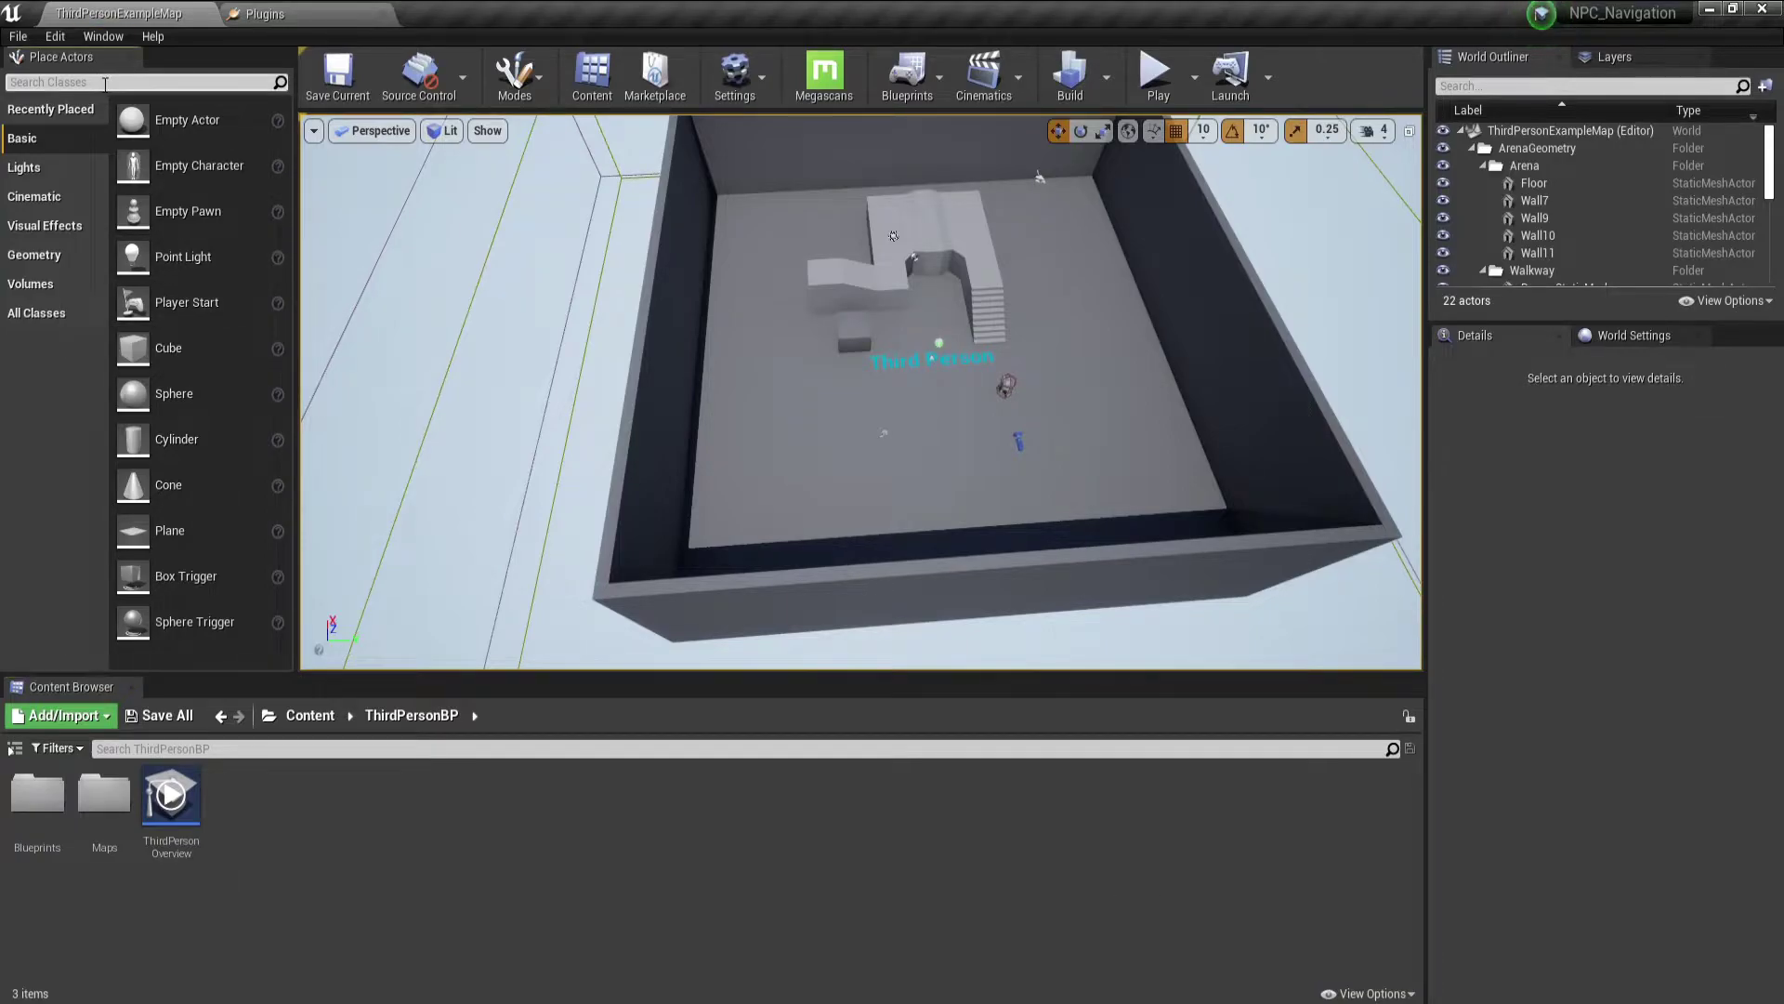
{"action": "type", "text": "Na"}
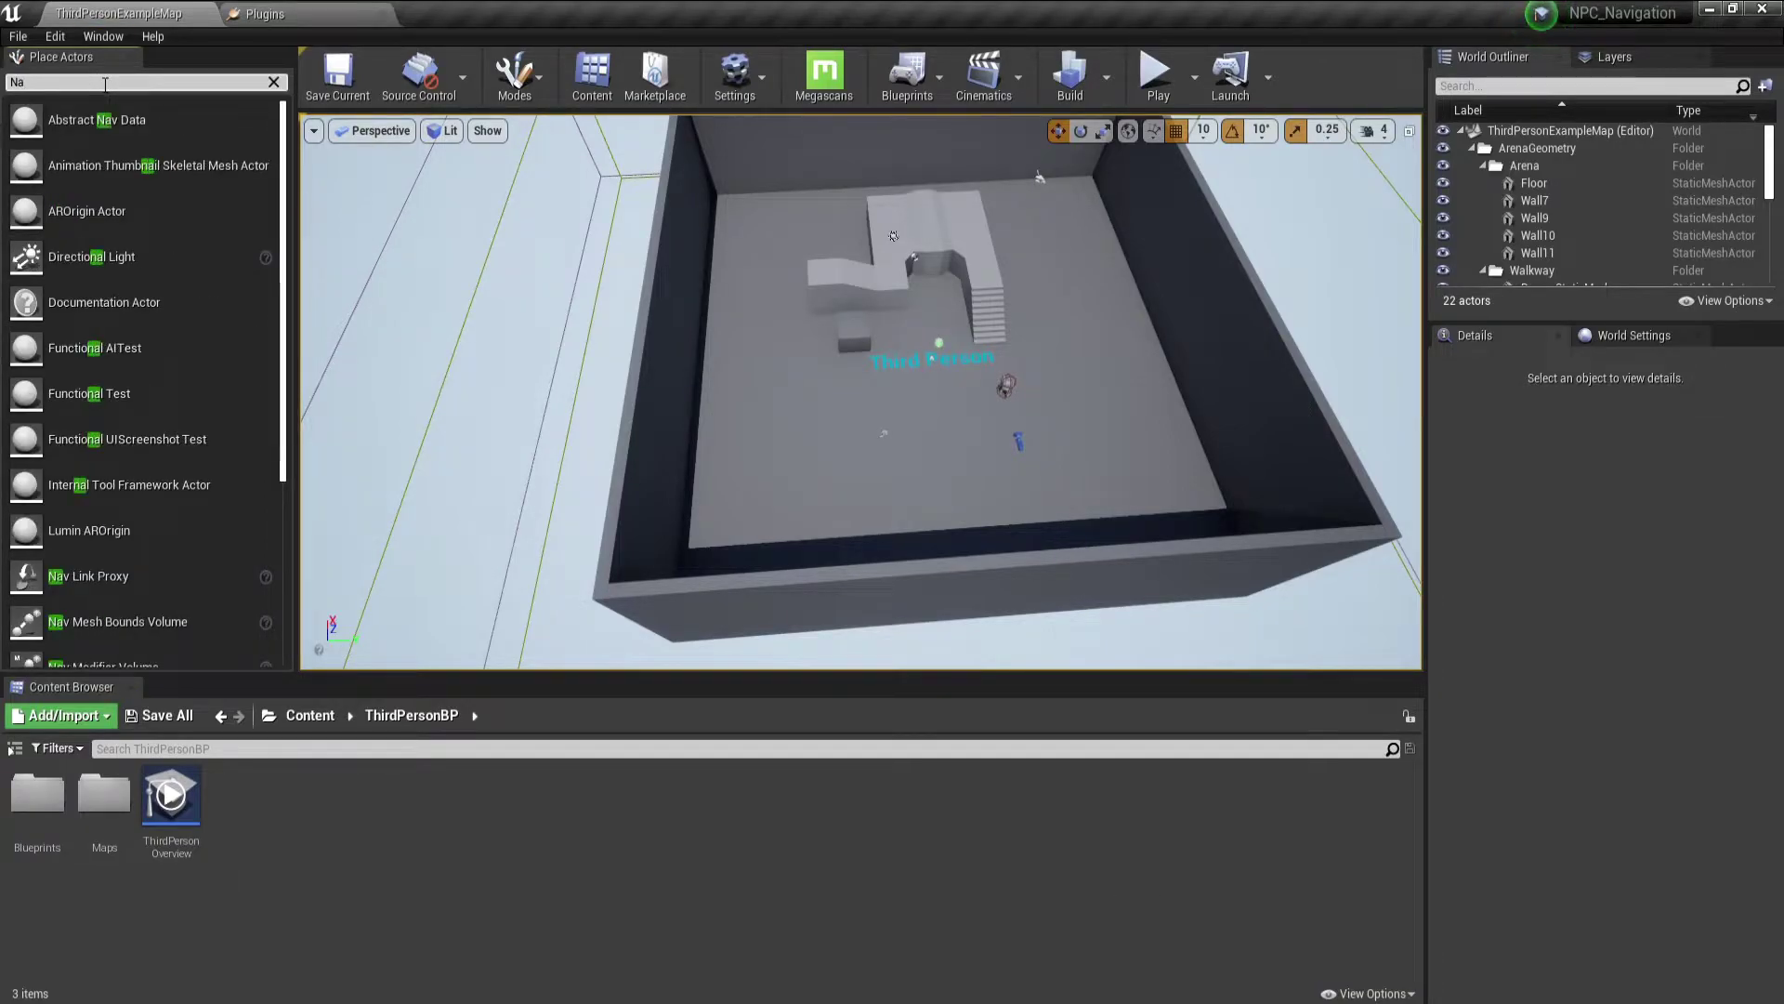
{"action": "type", "text": "v"}
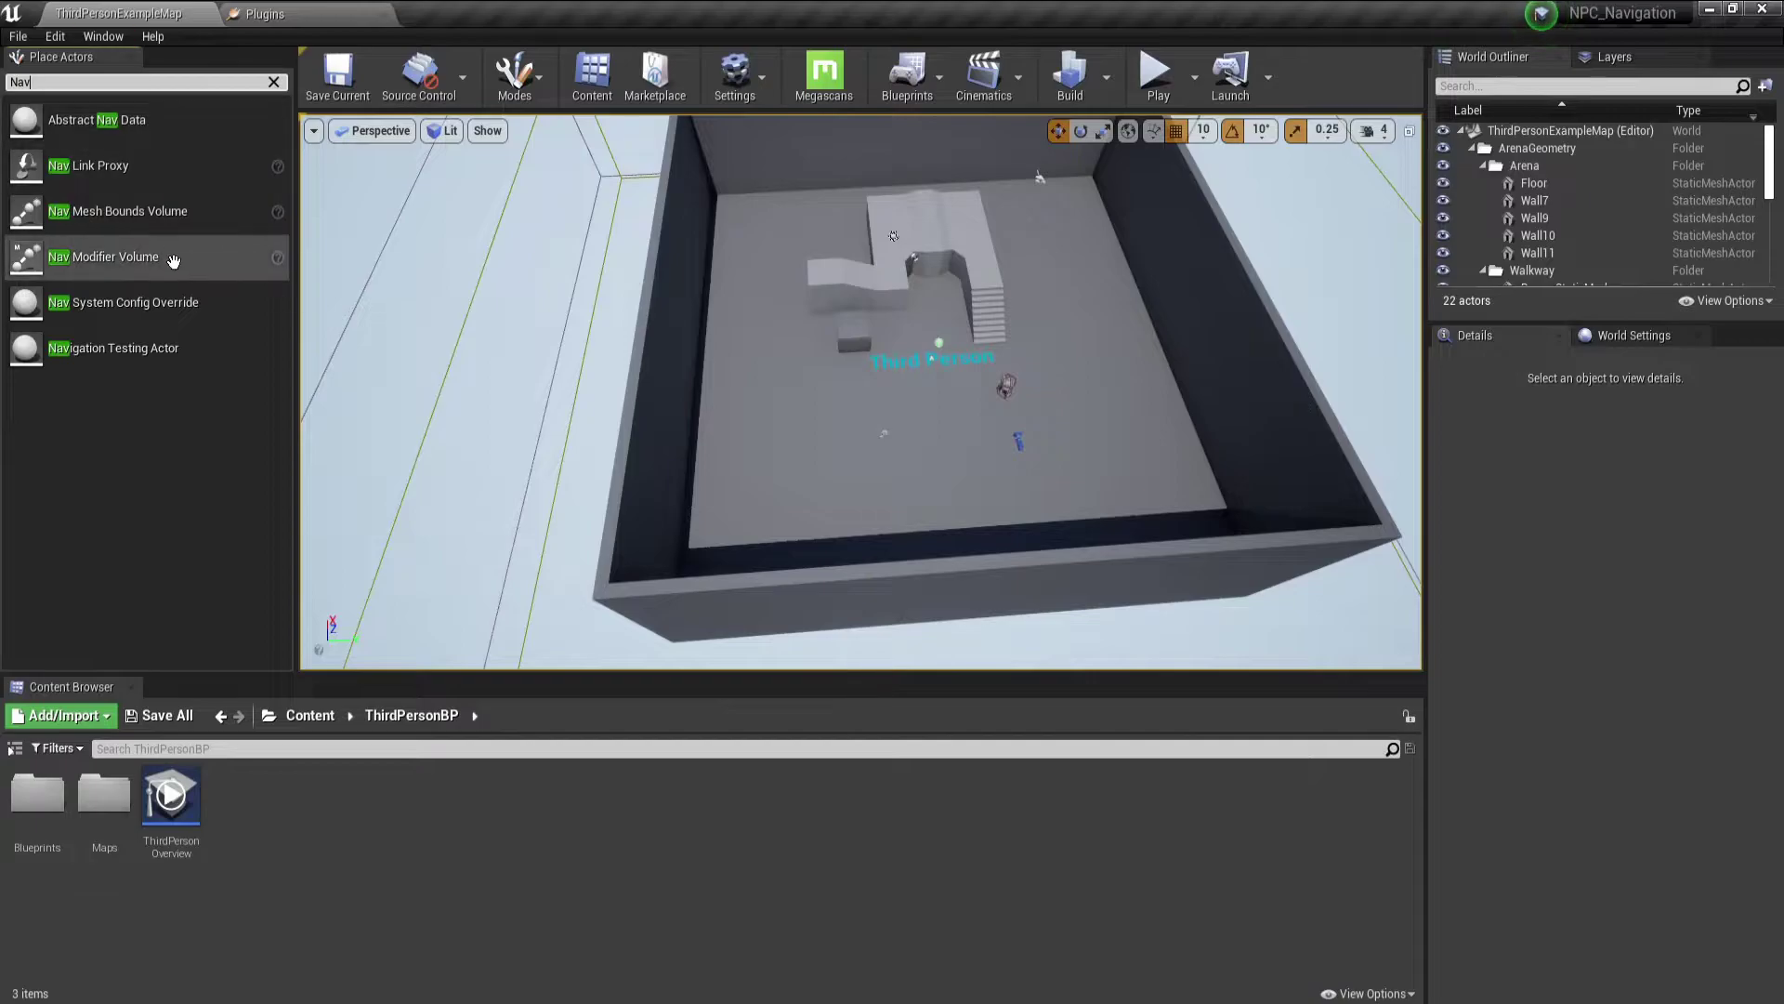
{"action": "mouse_move", "coordinate": [125, 214]}
{"action": "left_mouse_down"}
{"action": "mouse_move", "coordinate": [249, 254]}
{"action": "mouse_move", "coordinate": [947, 371]}
{"action": "mouse_move", "coordinate": [929, 372]}
{"action": "left_mouse_up"}
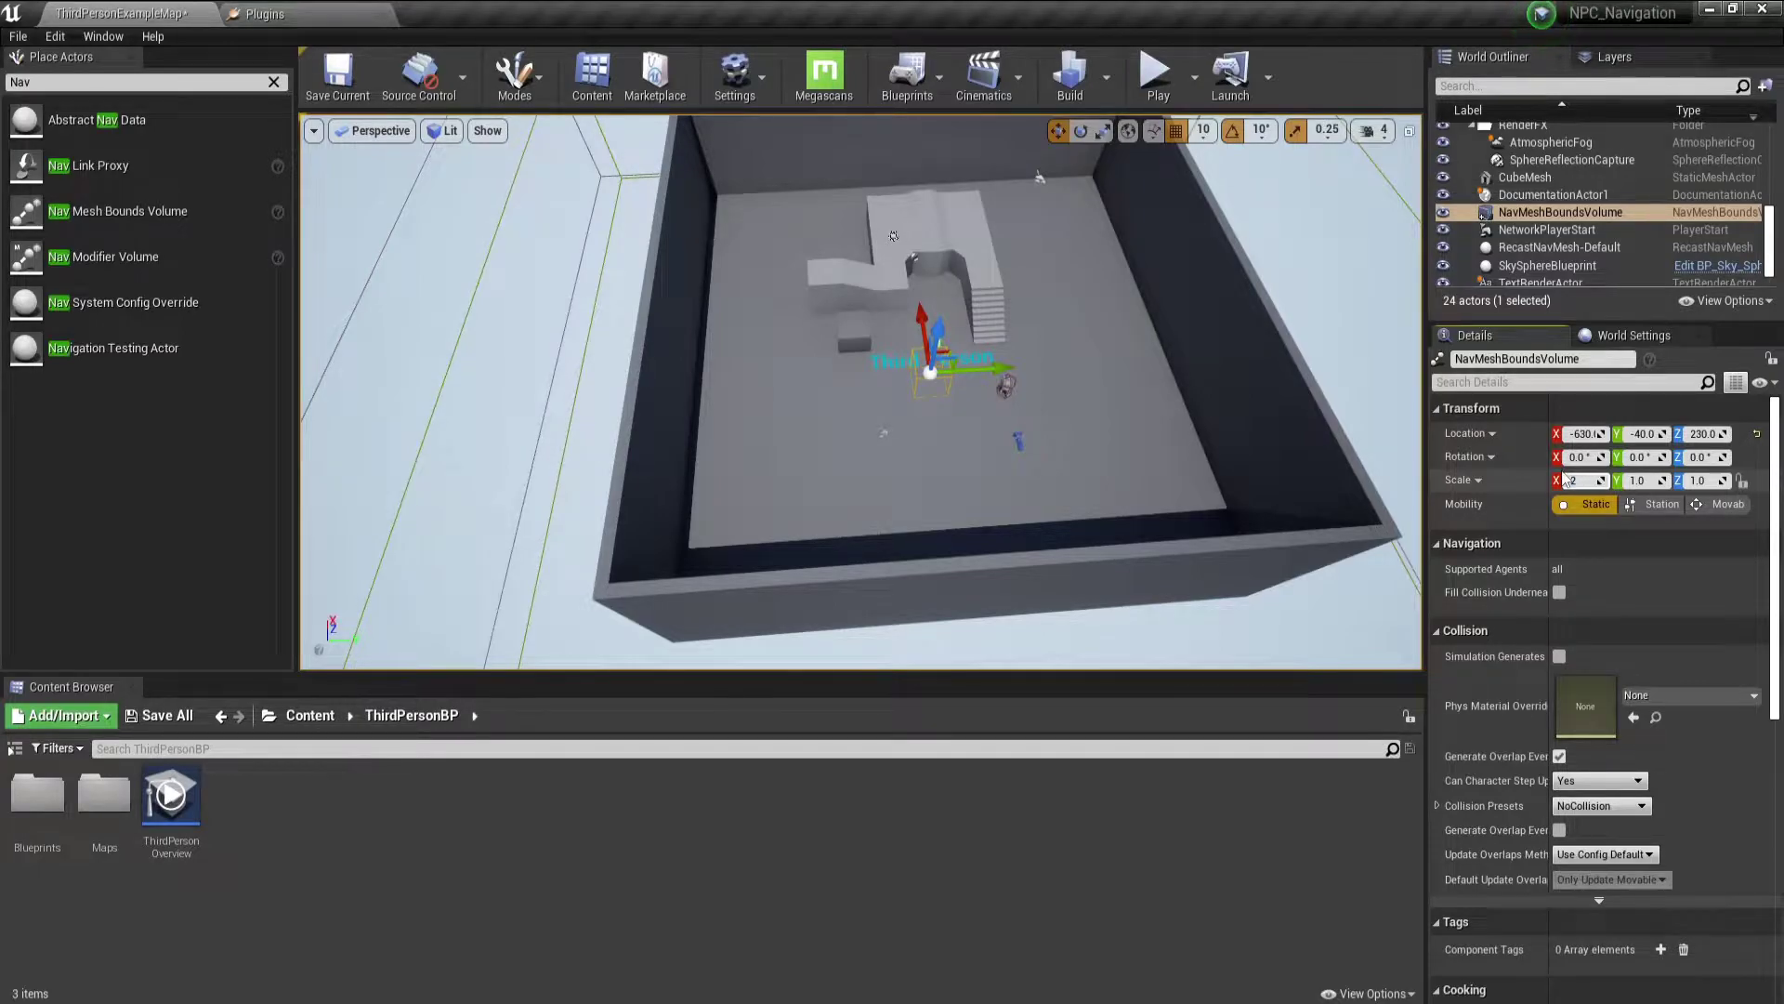
{"action": "type", "text": "0"}
Scale the volume to 20 × 20 × 5, shift it along X, and select RecastNavMesh-Default
{"action": "left_click", "coordinate": [1570, 480]}
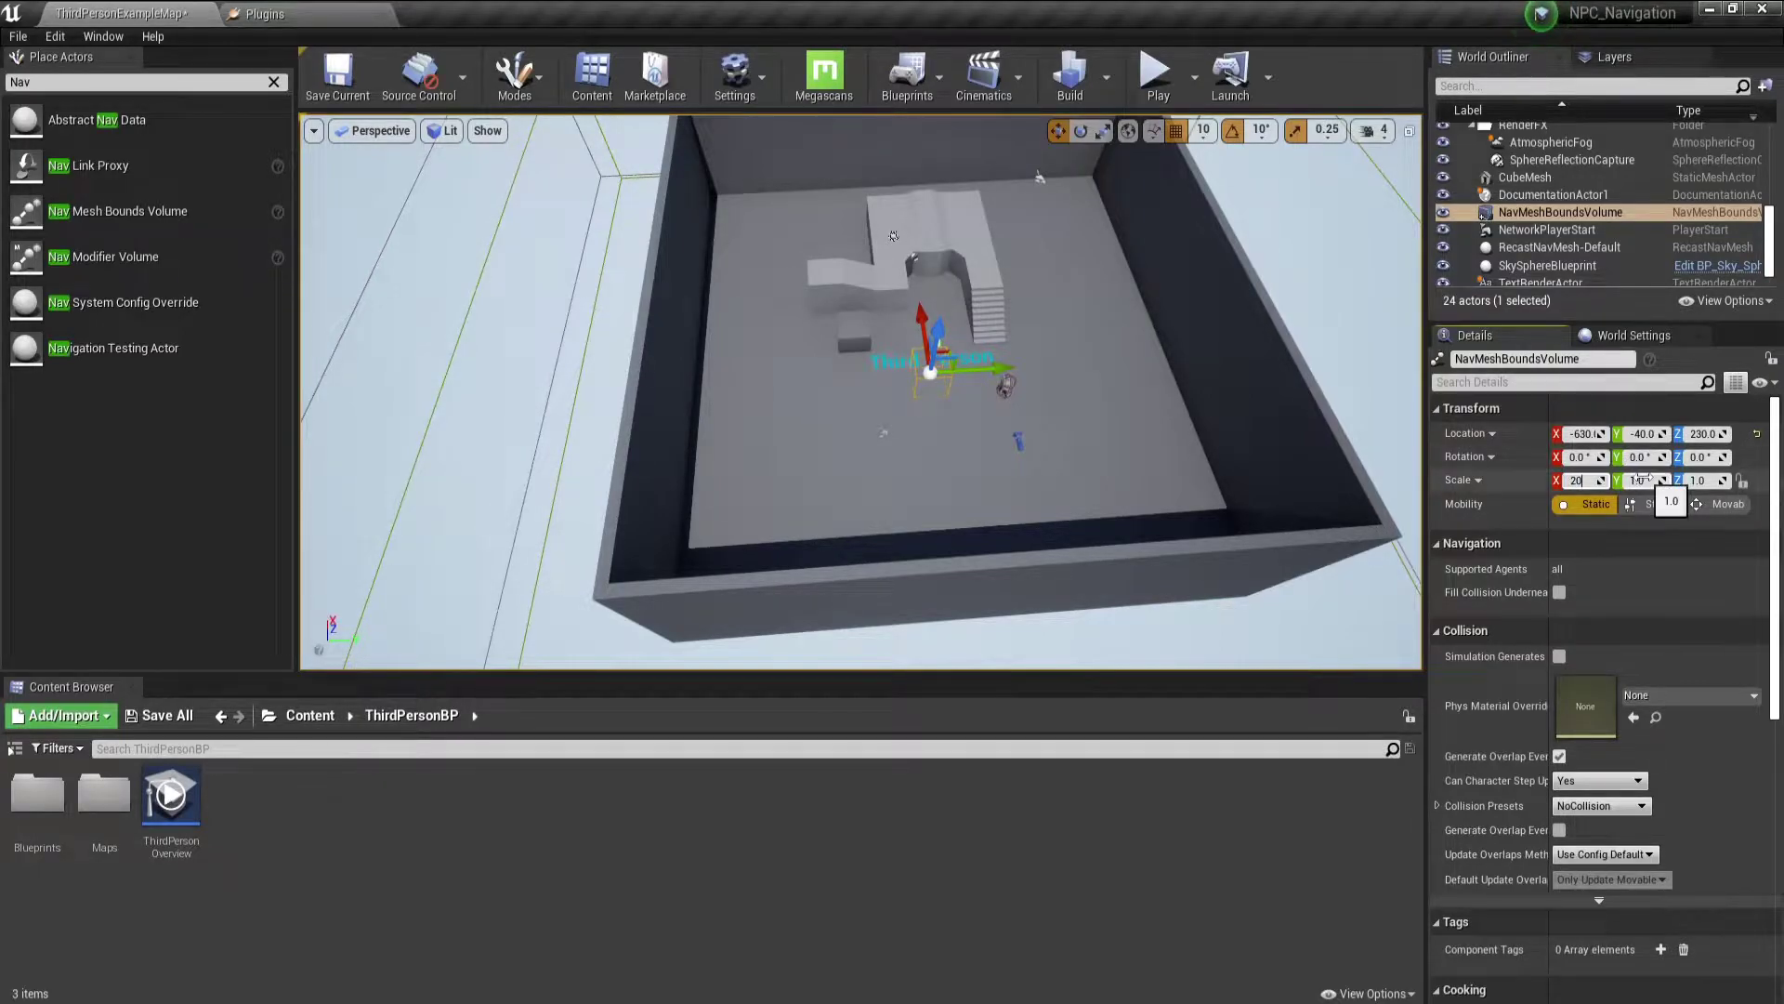
{"action": "left_click", "coordinate": [1638, 480]}
{"action": "type", "text": "20"}
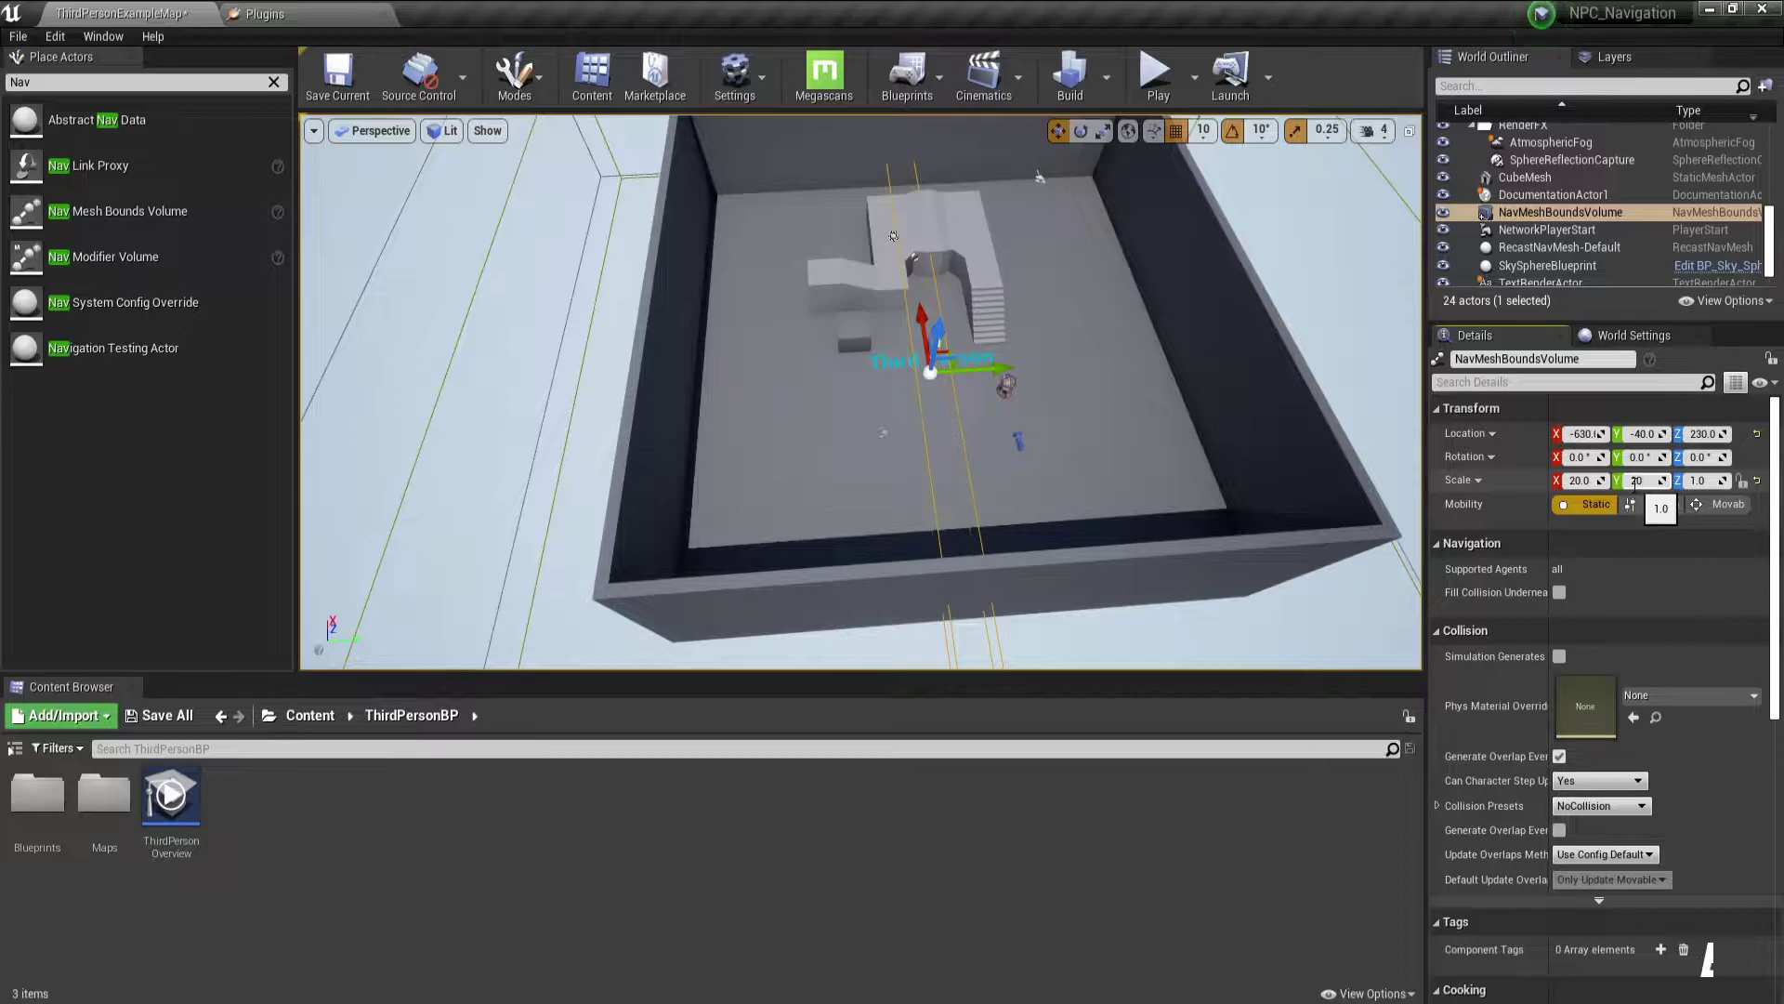
{"action": "left_click", "coordinate": [1700, 481]}
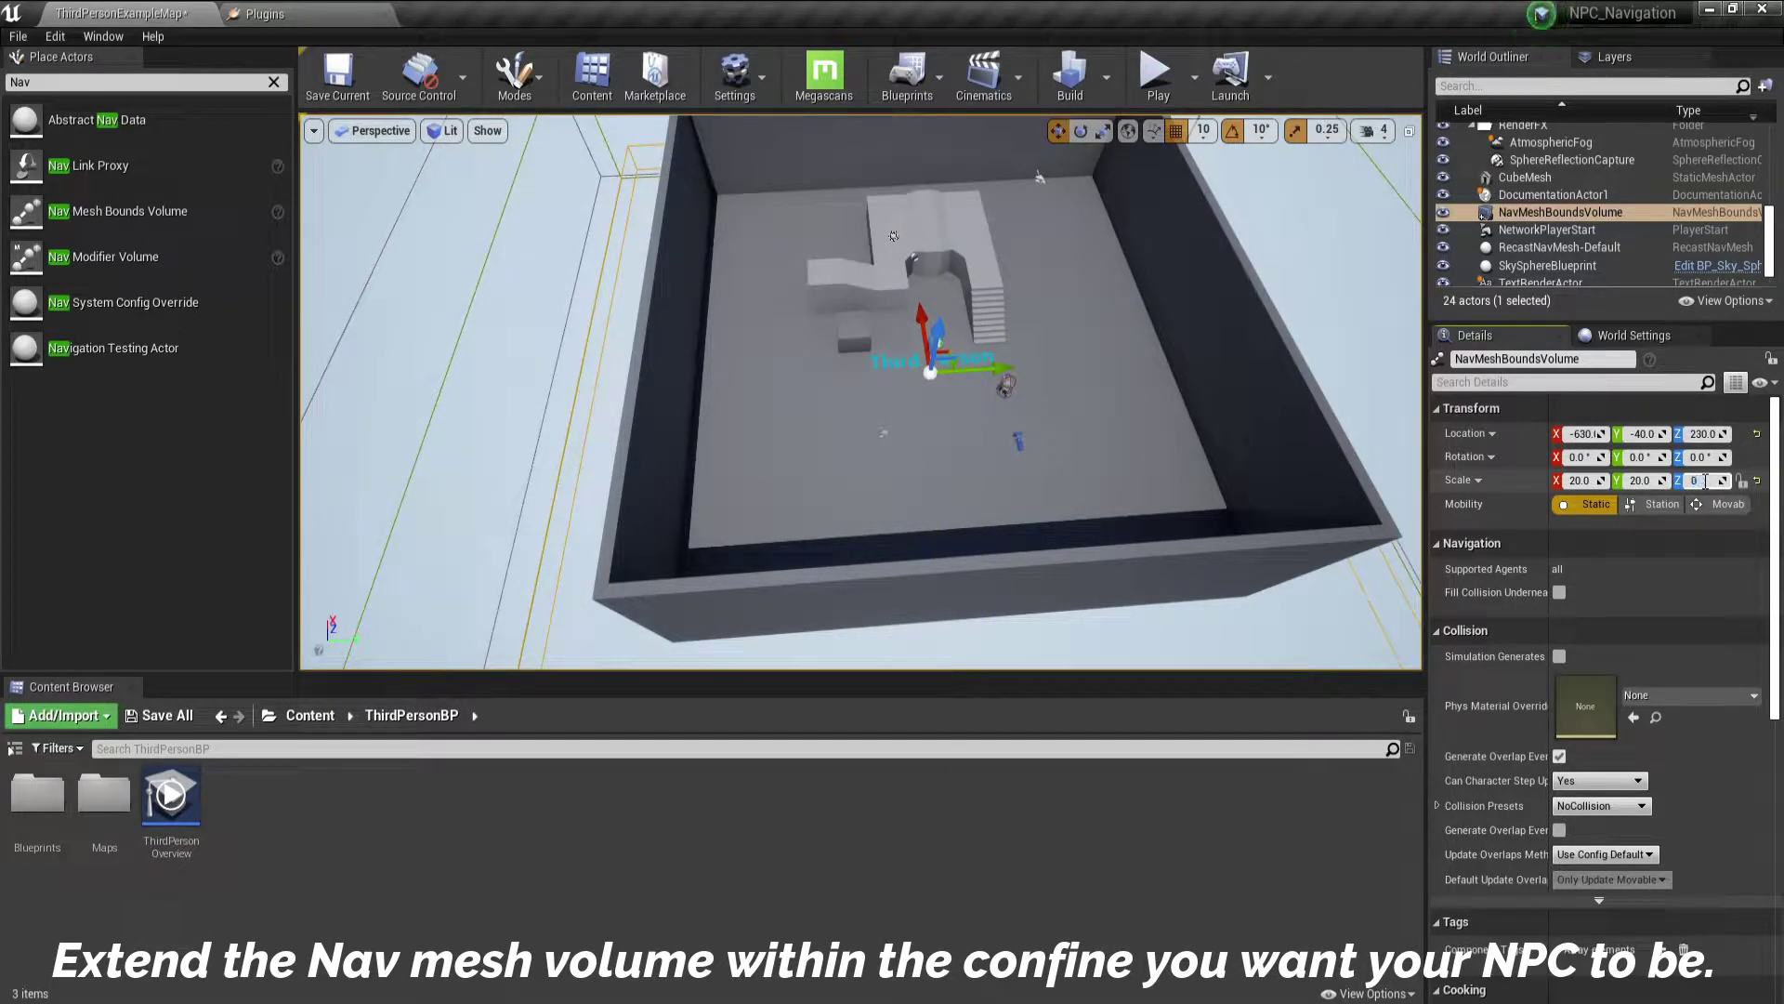
{"action": "type", "text": "5"}
{"action": "key", "text": "Return"}
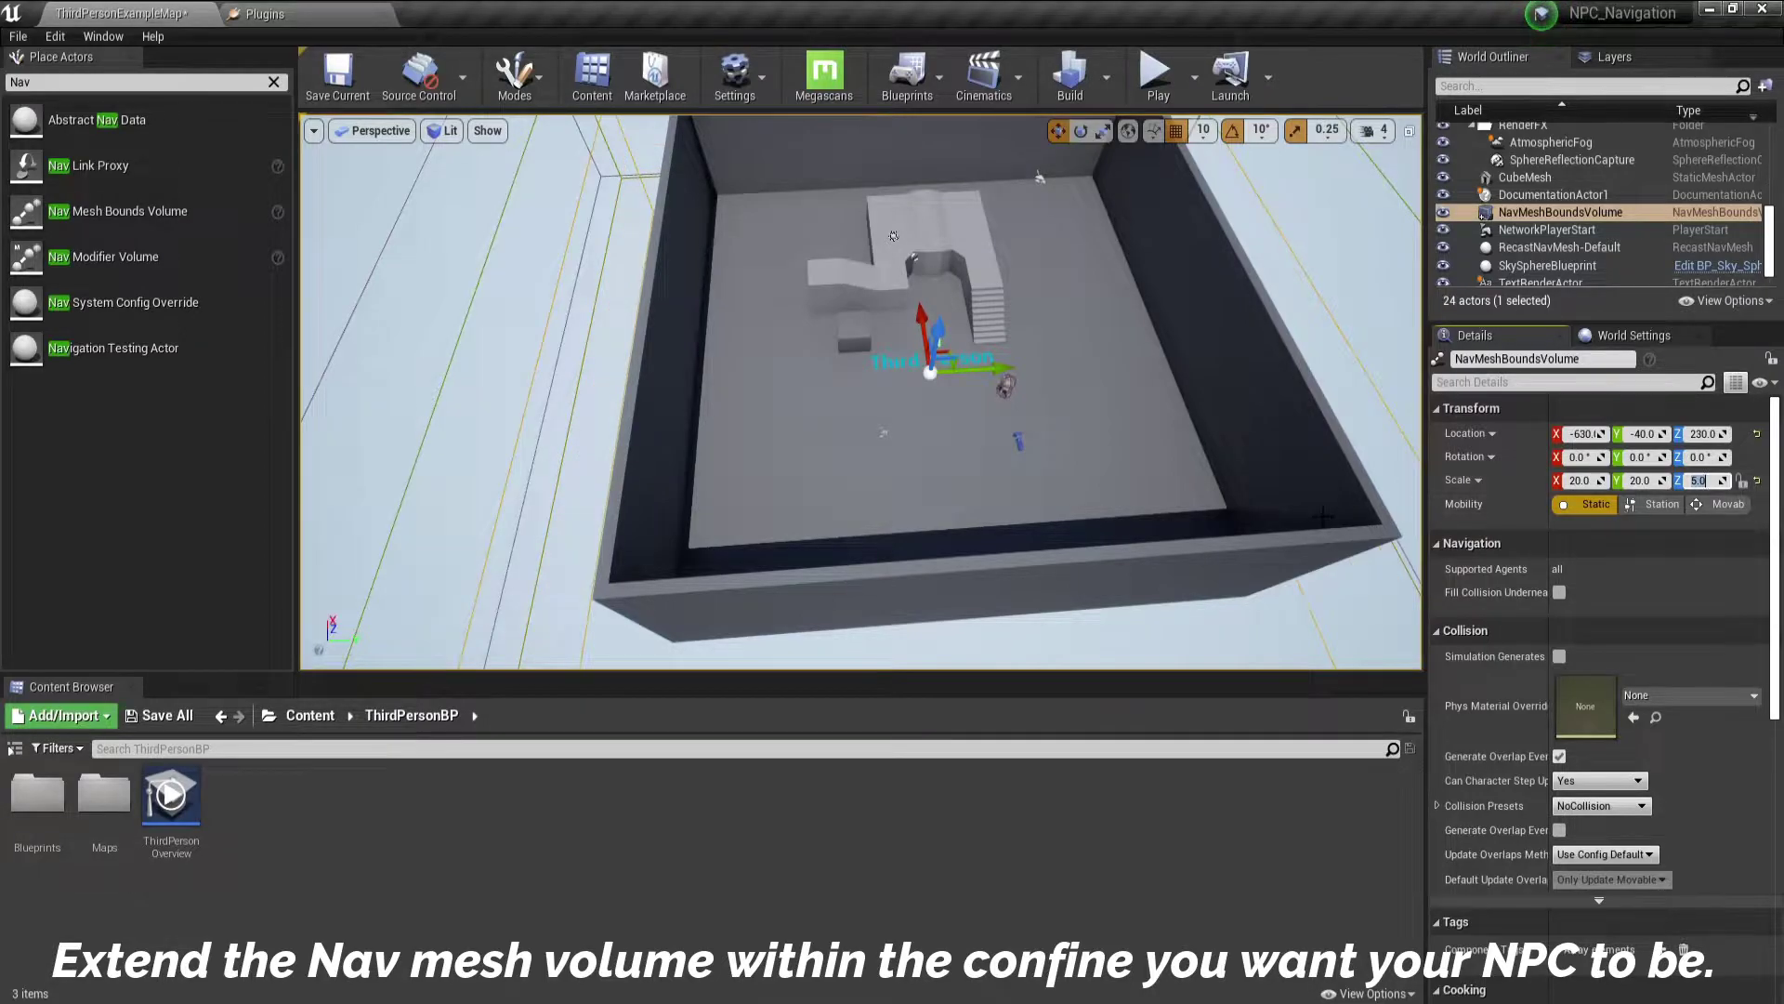
{"action": "scroll", "coordinate": [941, 354], "scroll_direction": "up", "scroll_amount": 1}
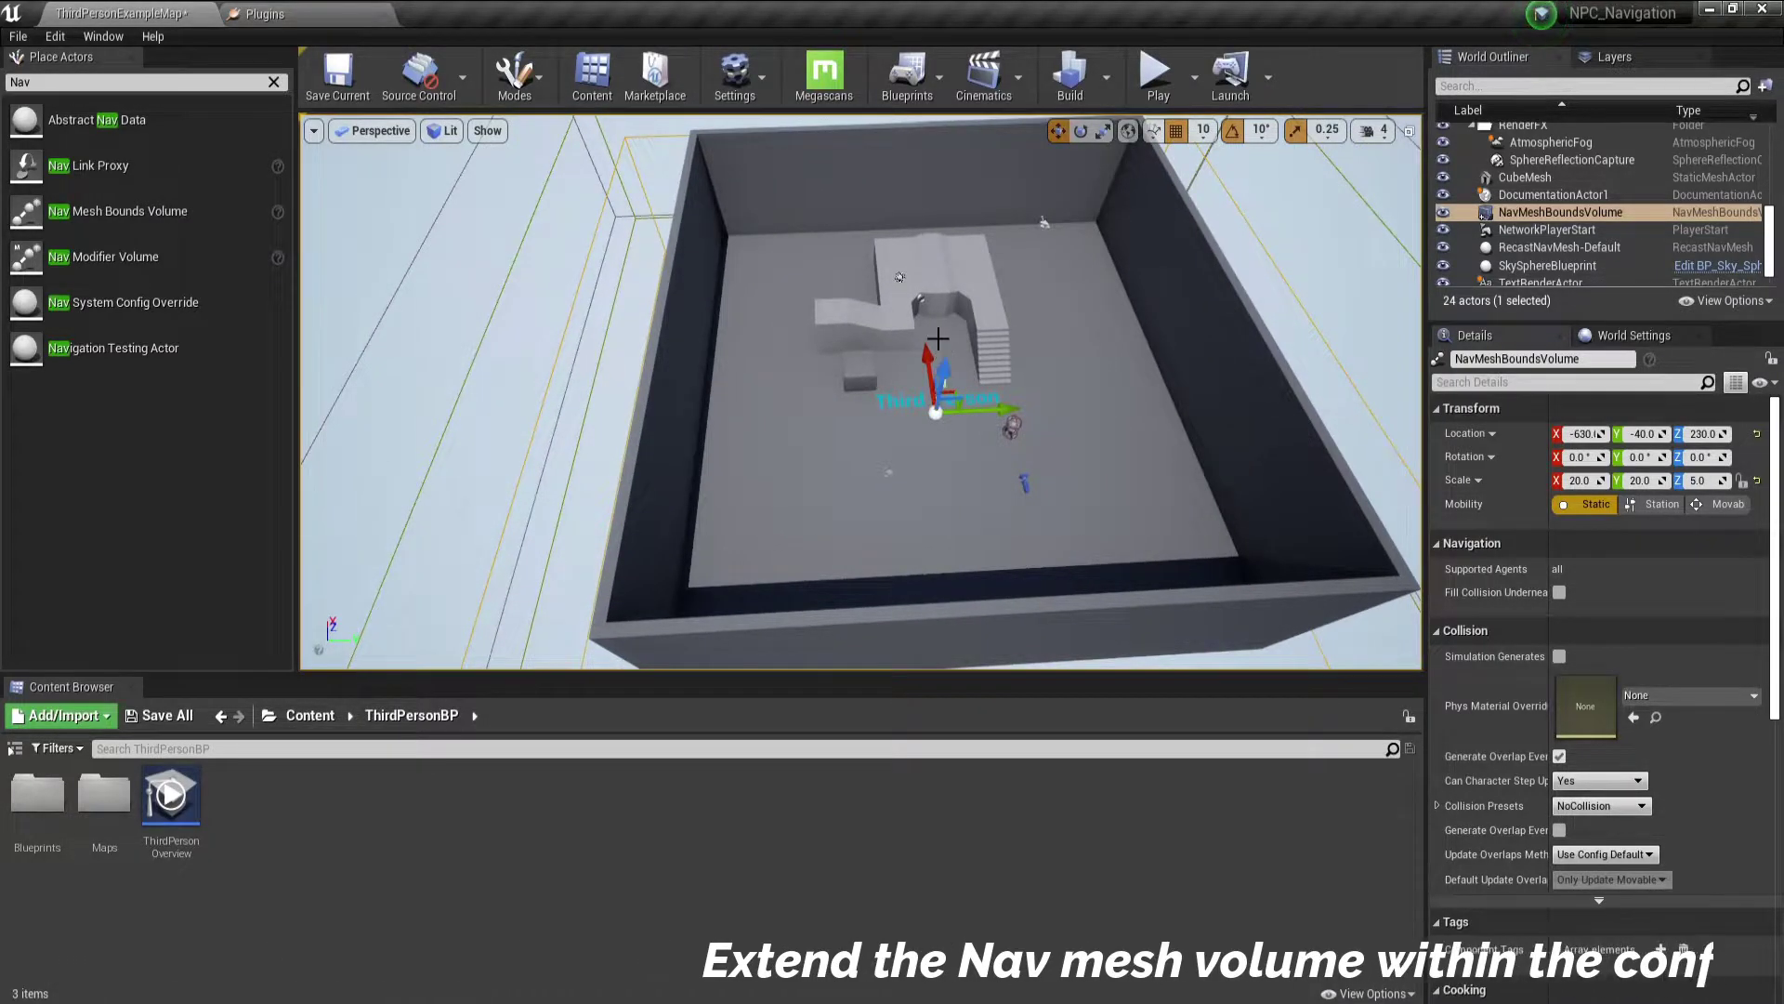
{"action": "left_click_drag", "start_coordinate": [942, 354], "coordinate": [926, 330]}
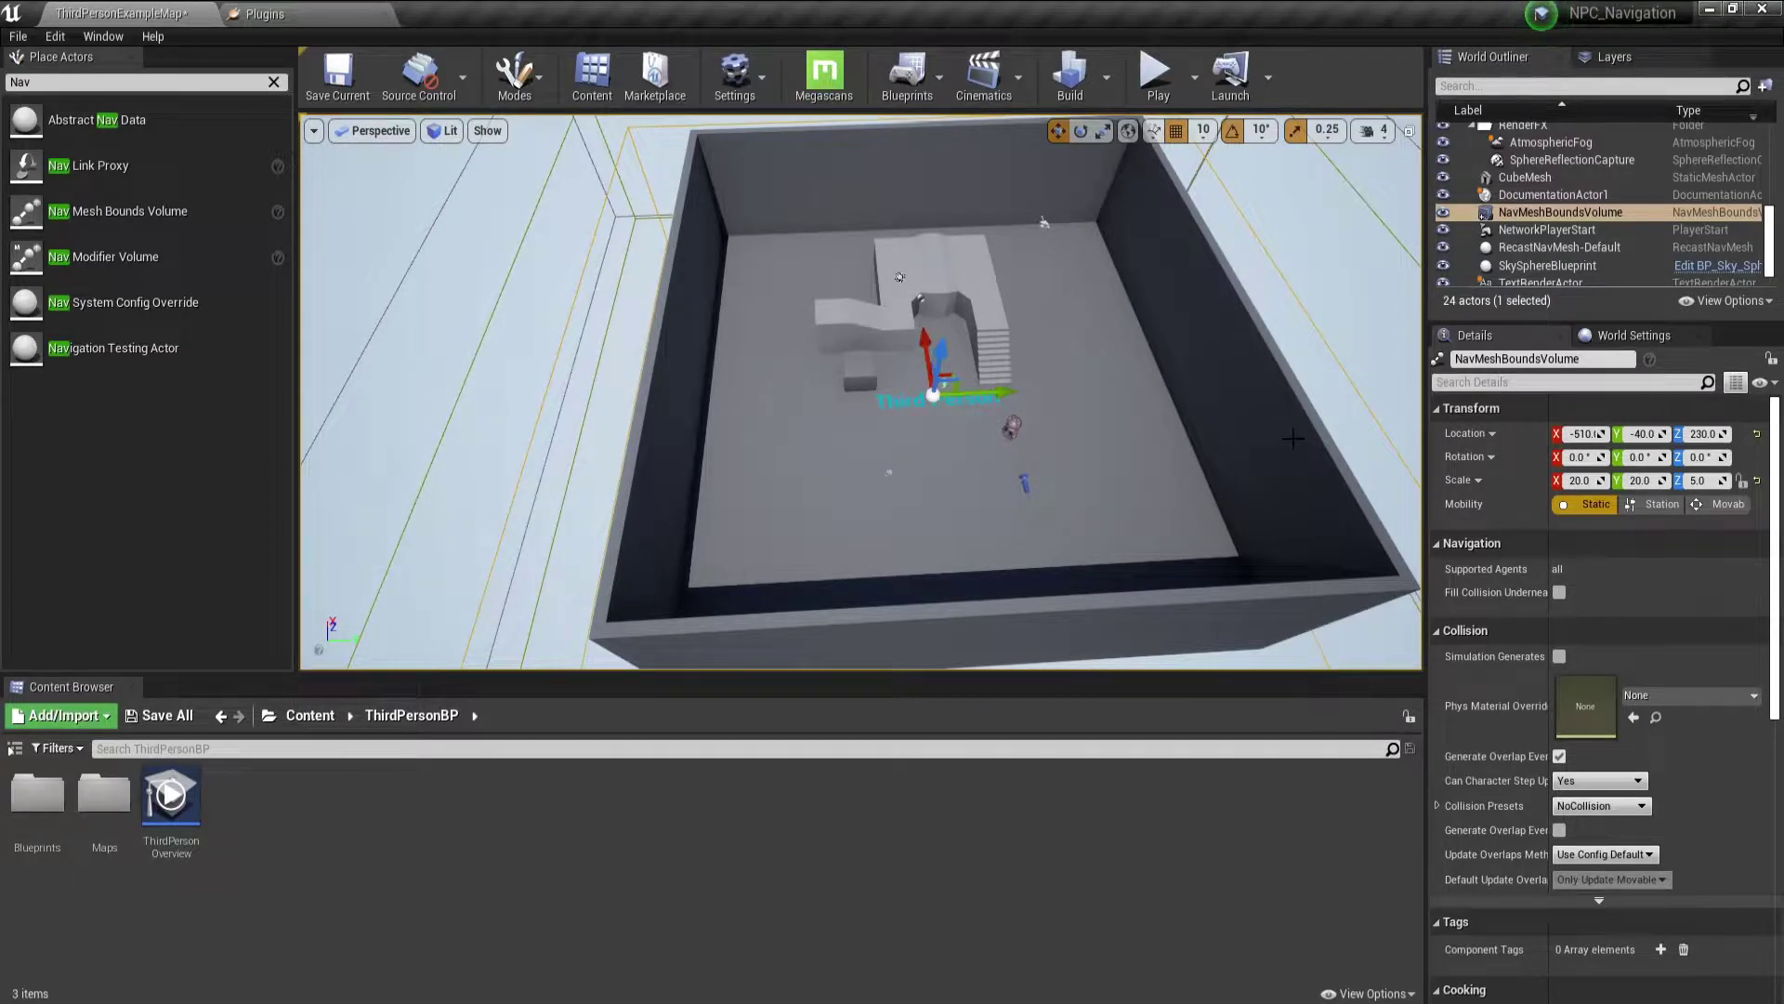
{"action": "left_click", "coordinate": [1534, 247]}
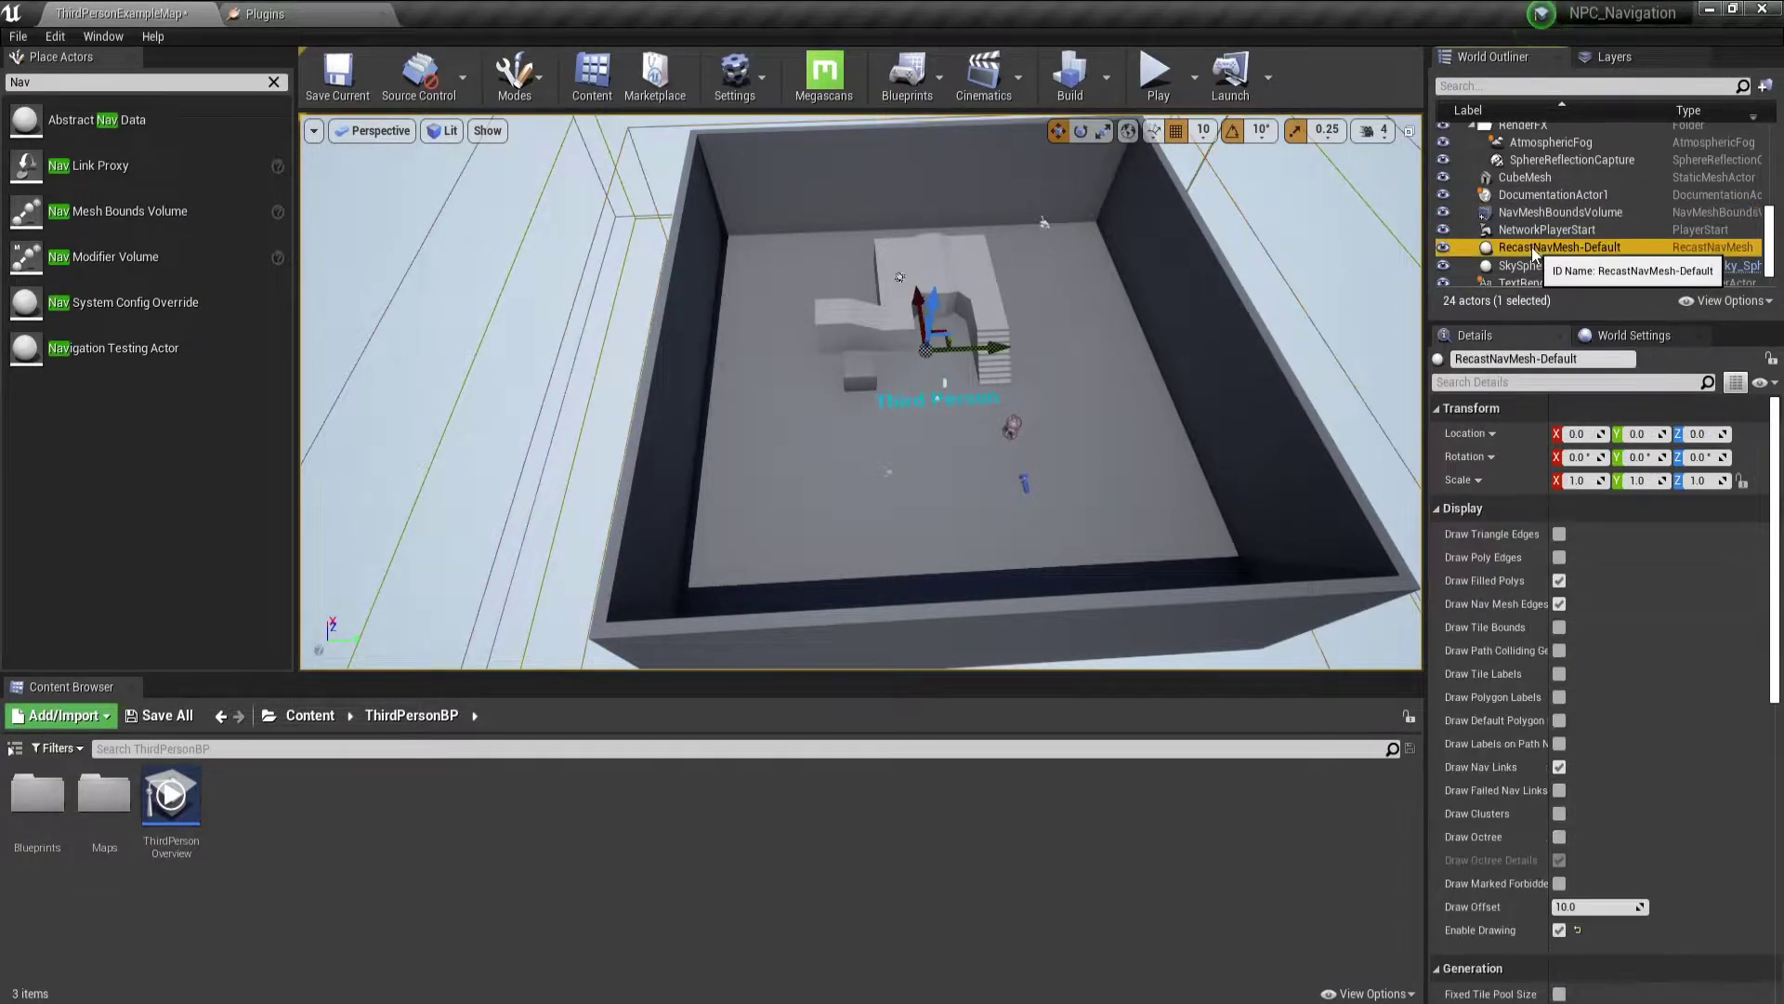
Show the navmesh overlay with P and select RecastNavMesh-Default
{"action": "left_click", "coordinate": [1145, 396]}
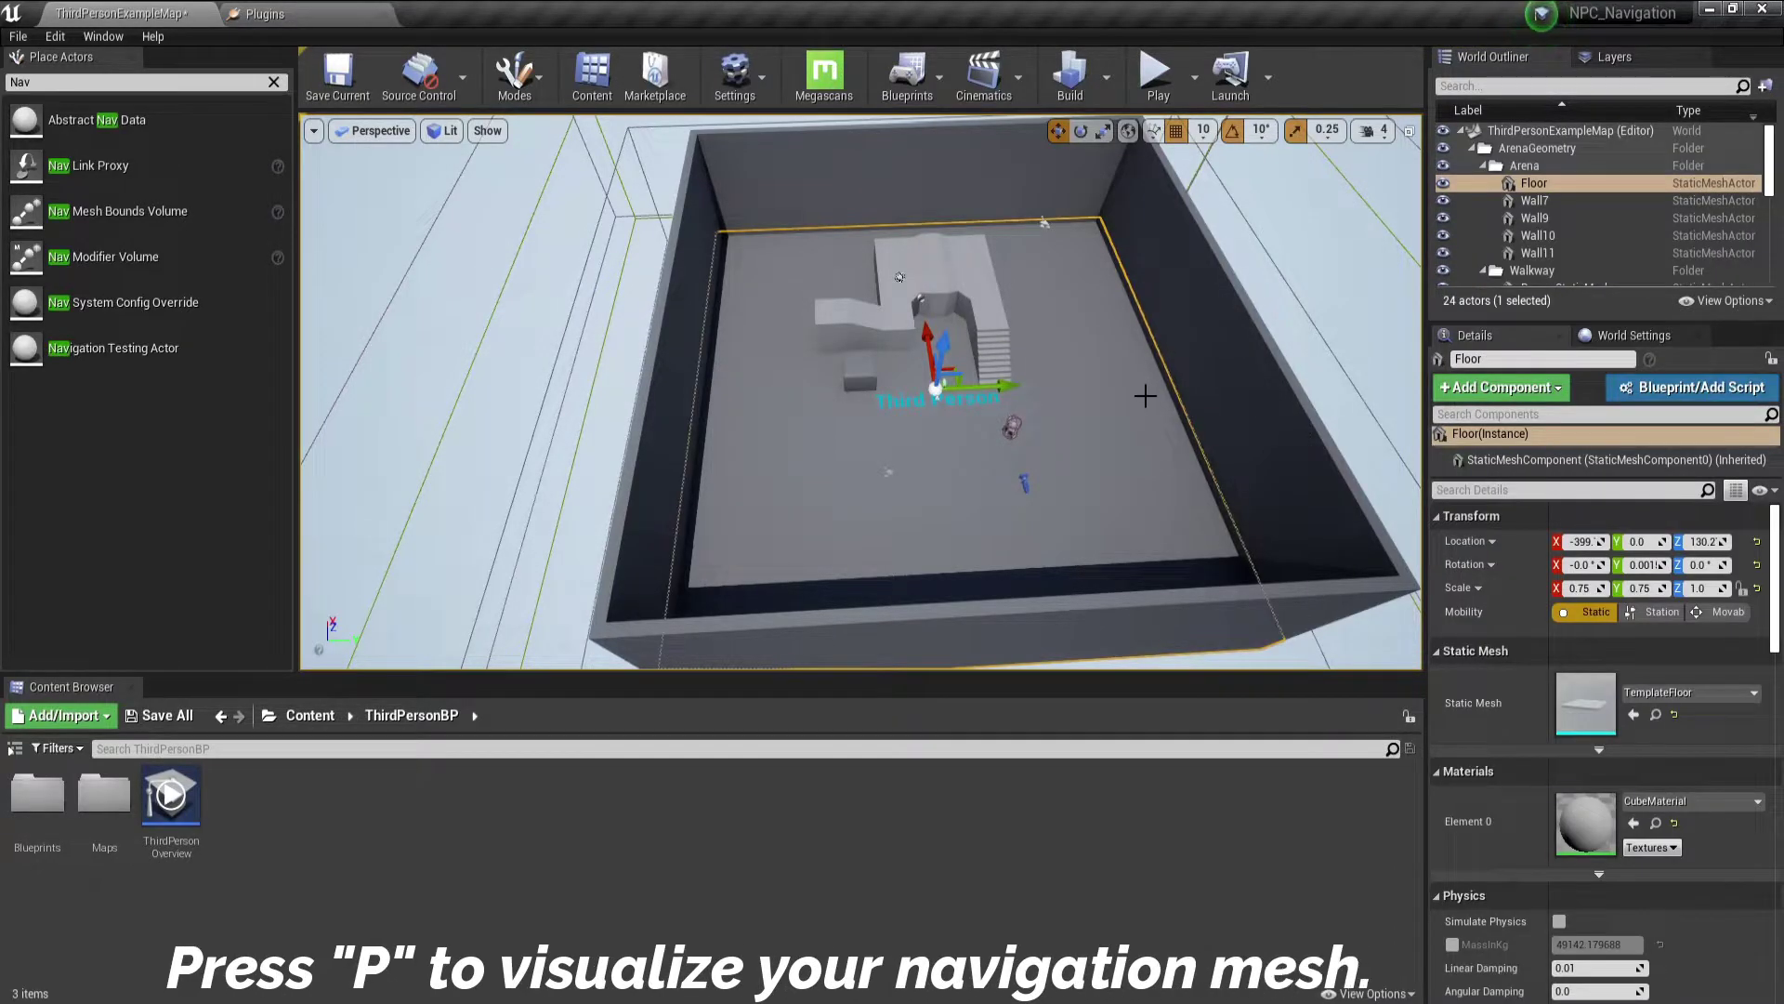
{"action": "key", "text": "p"}
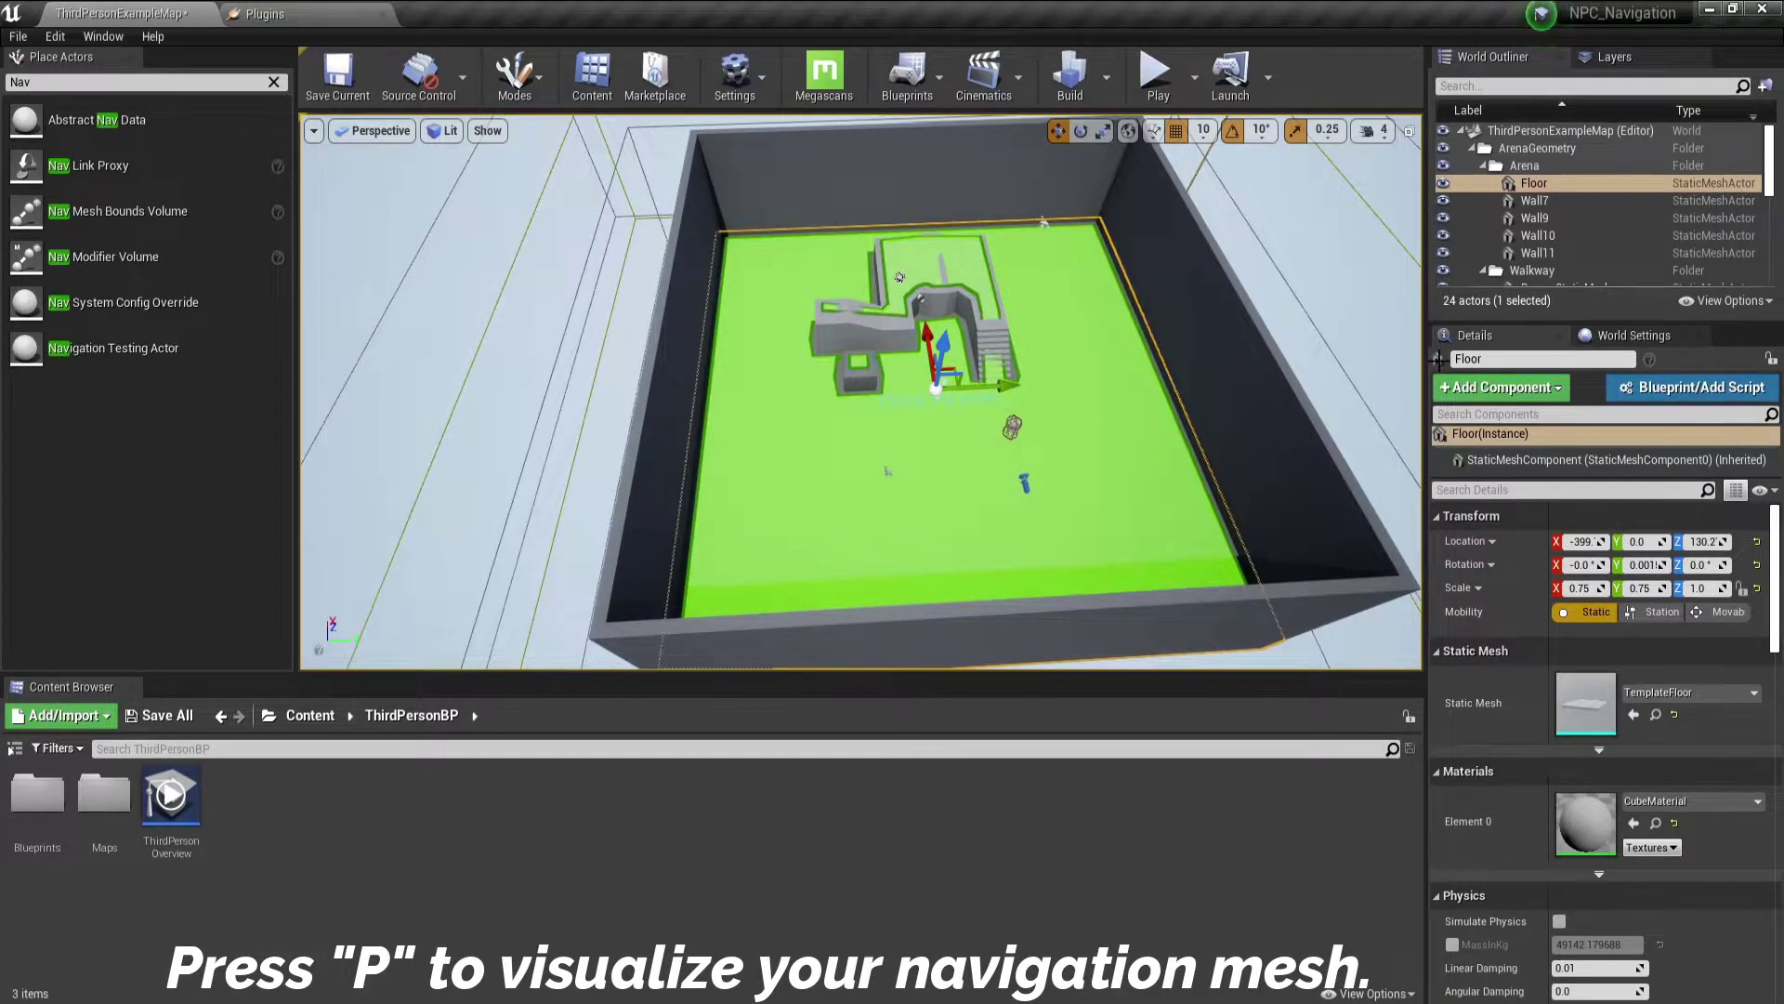
{"action": "scroll", "coordinate": [1563, 260], "scroll_direction": "down", "scroll_amount": 3}
{"action": "scroll", "coordinate": [1561, 247], "scroll_direction": "down", "scroll_amount": 3}
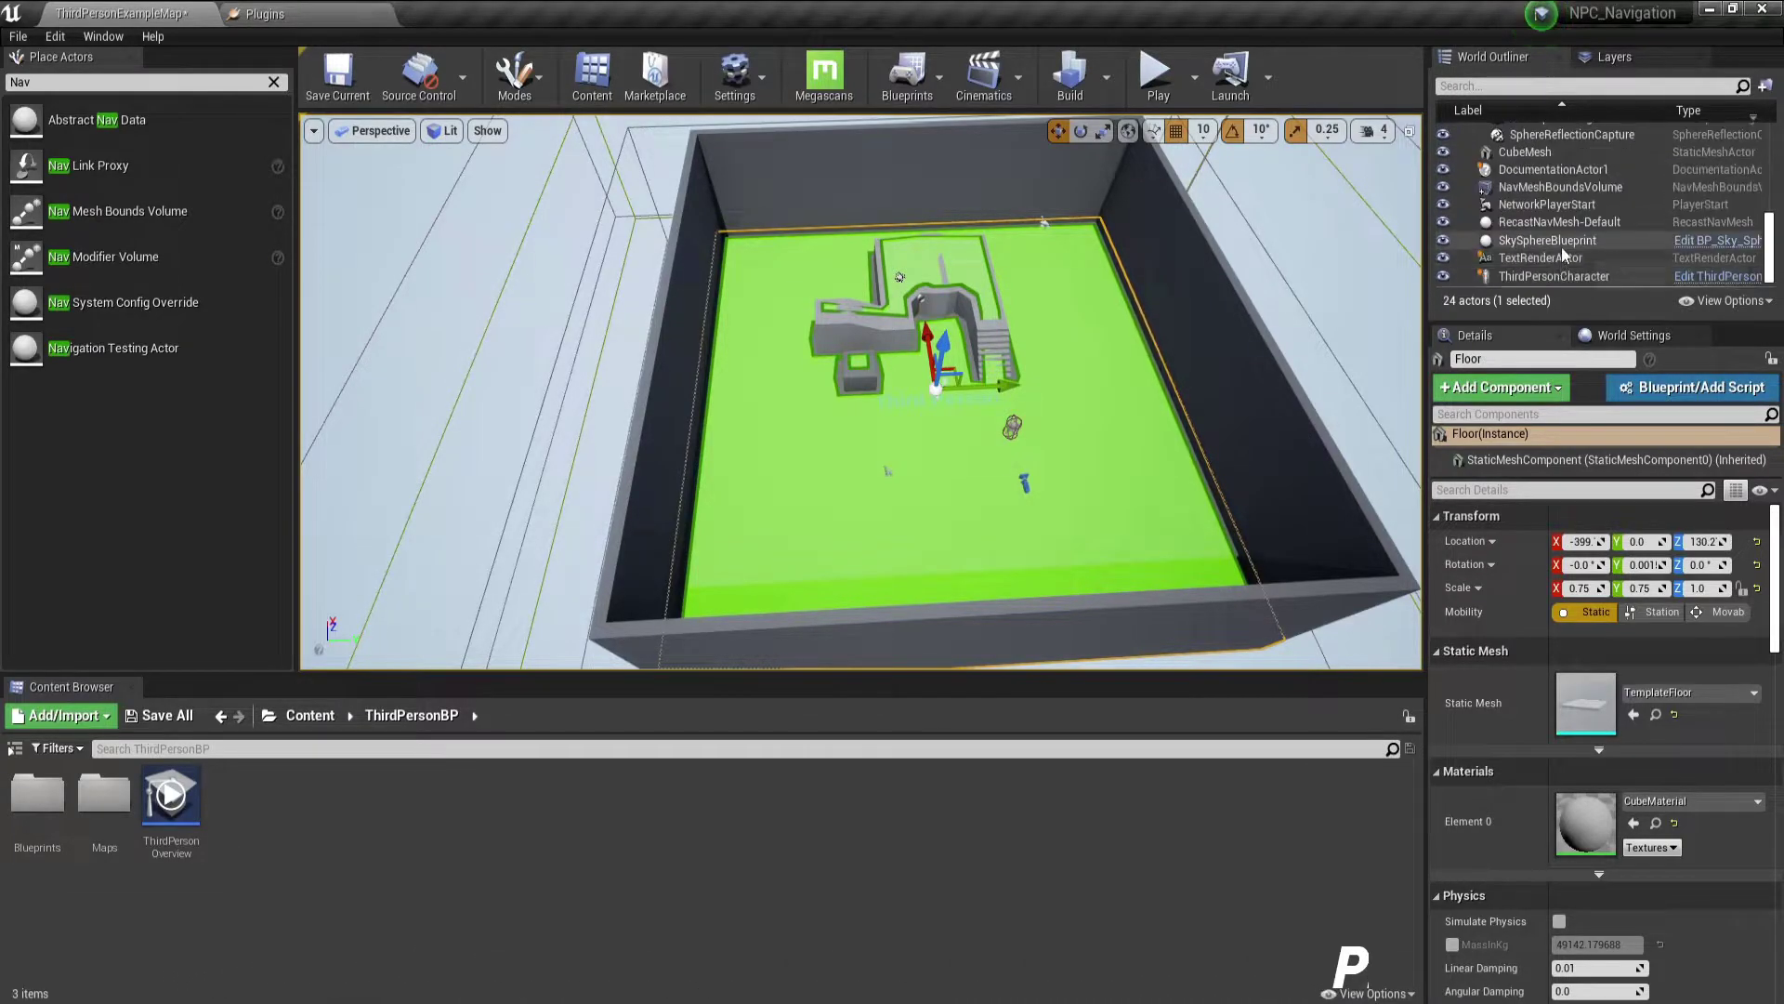
{"action": "left_click", "coordinate": [1542, 223]}
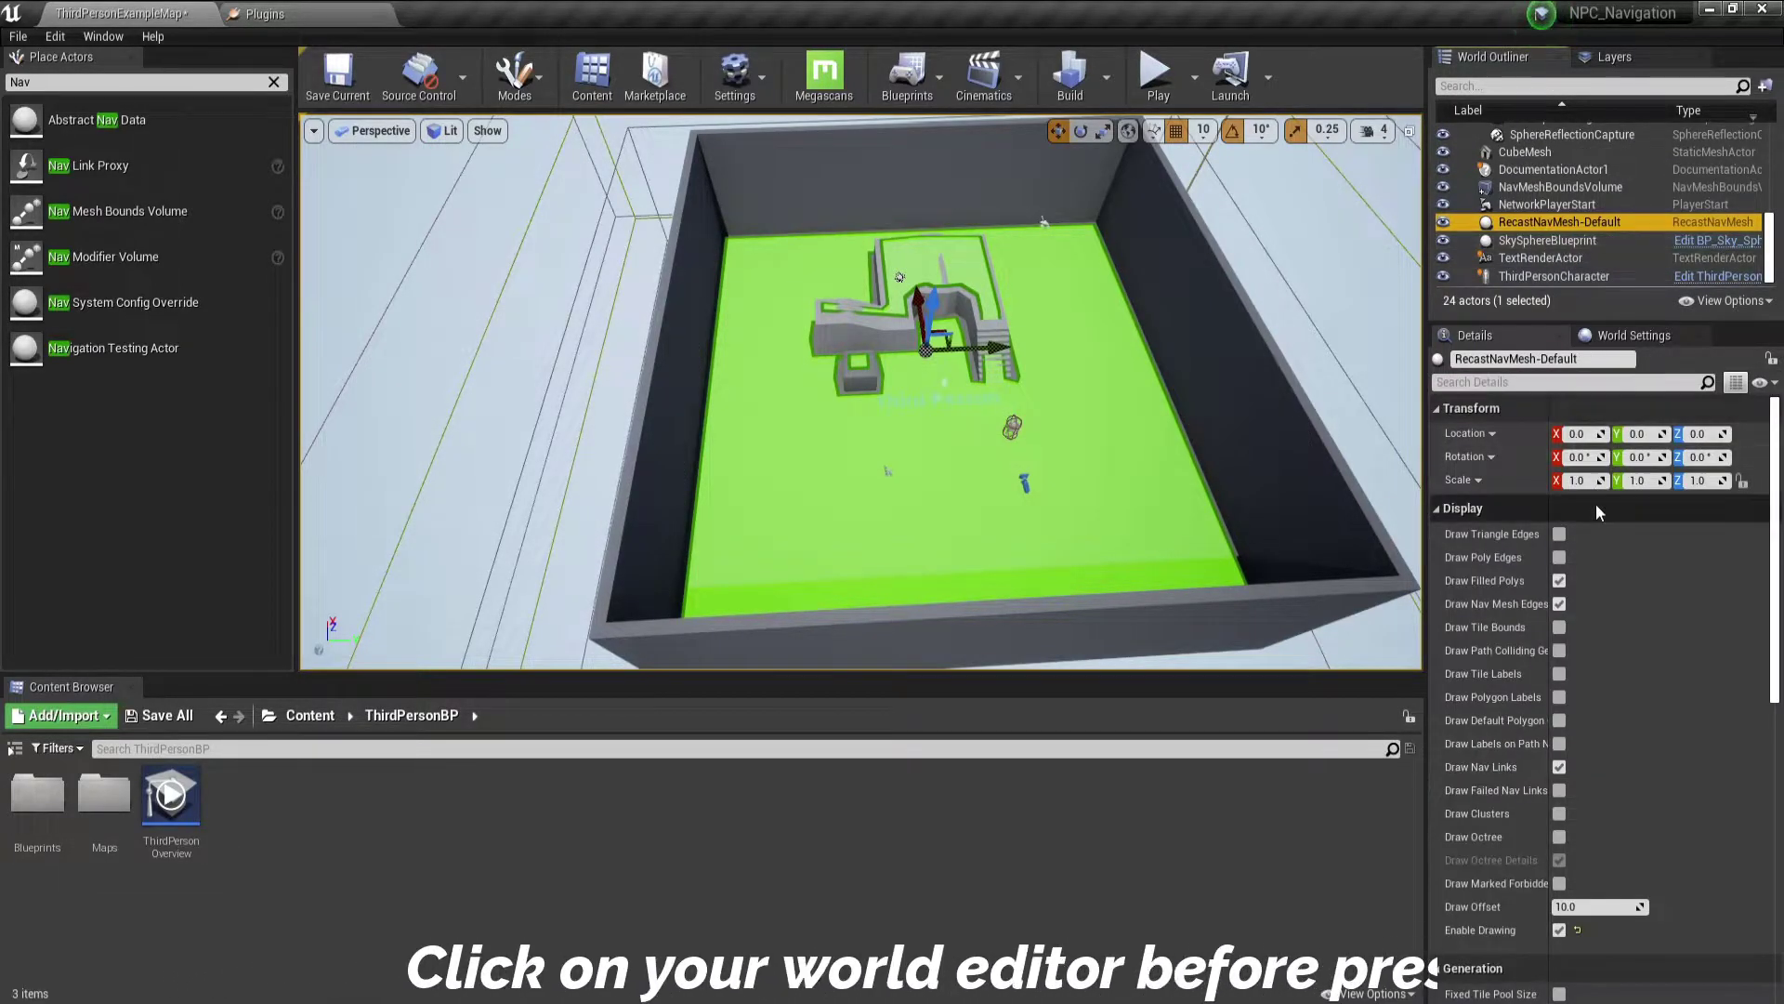
Turn on Draw Poly Edges and Draw Tile Bounds with Draw Offset 50, then hide the overlay
{"action": "left_click", "coordinate": [1559, 557]}
{"action": "type", "text": "50"}
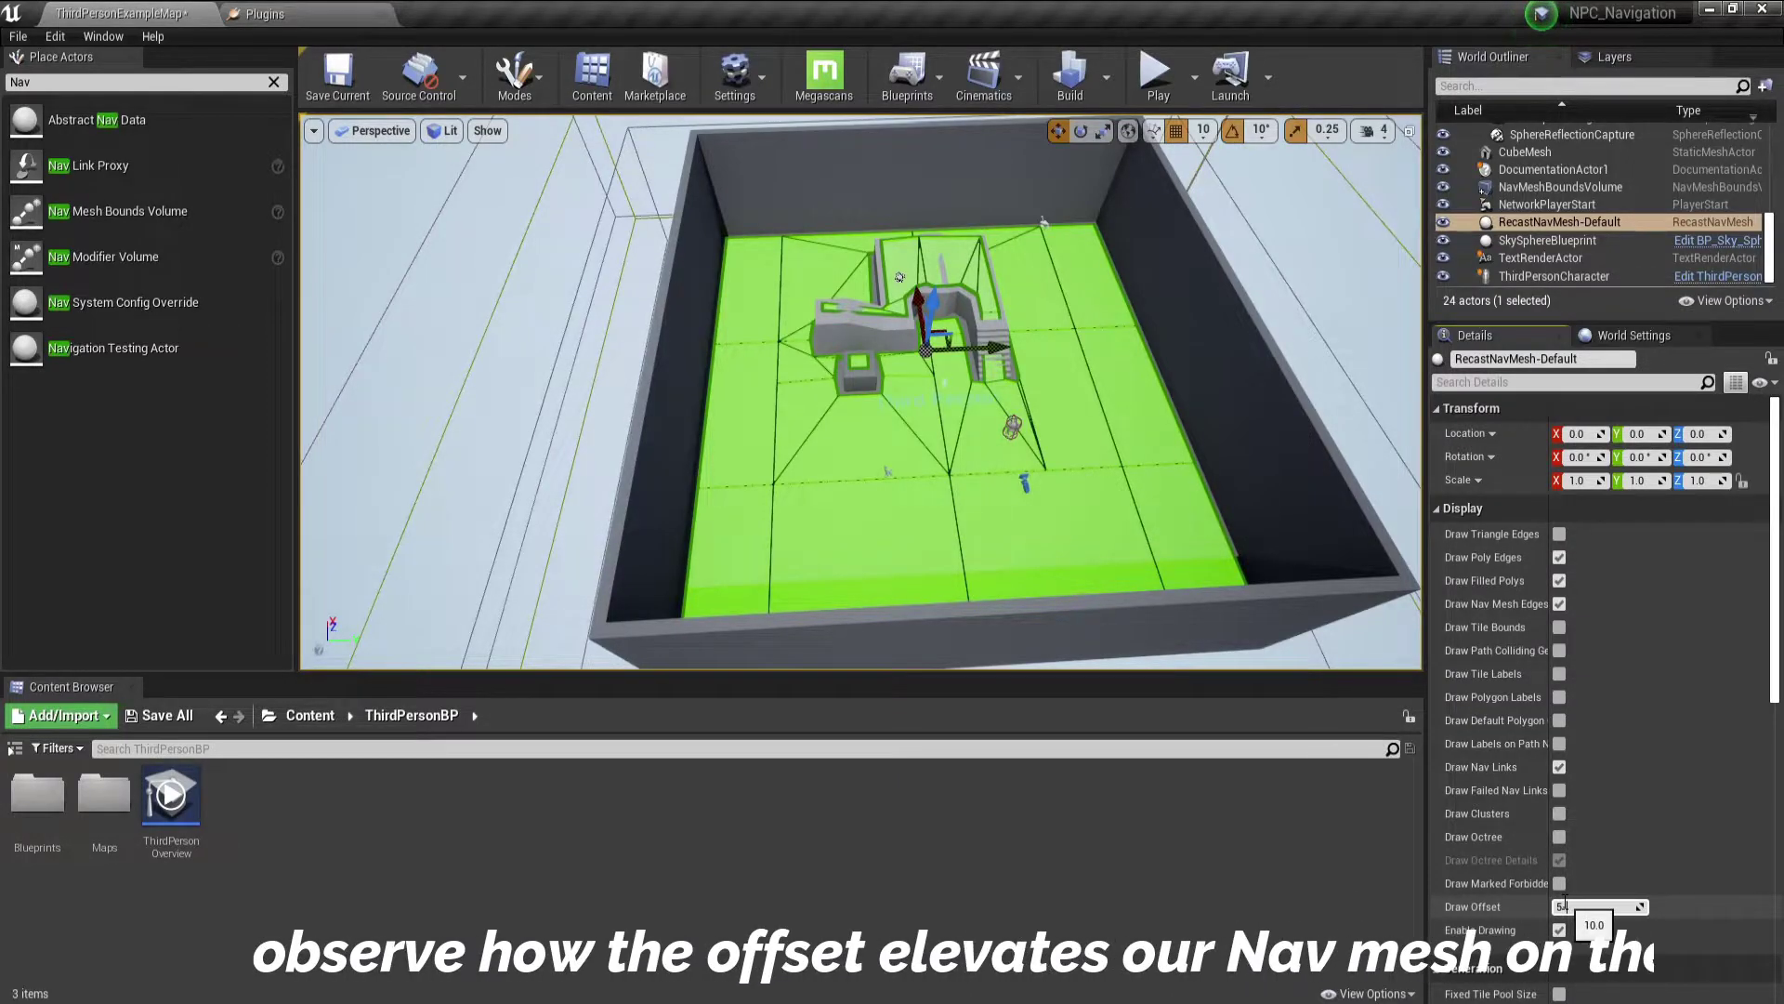
{"action": "key", "text": "Return"}
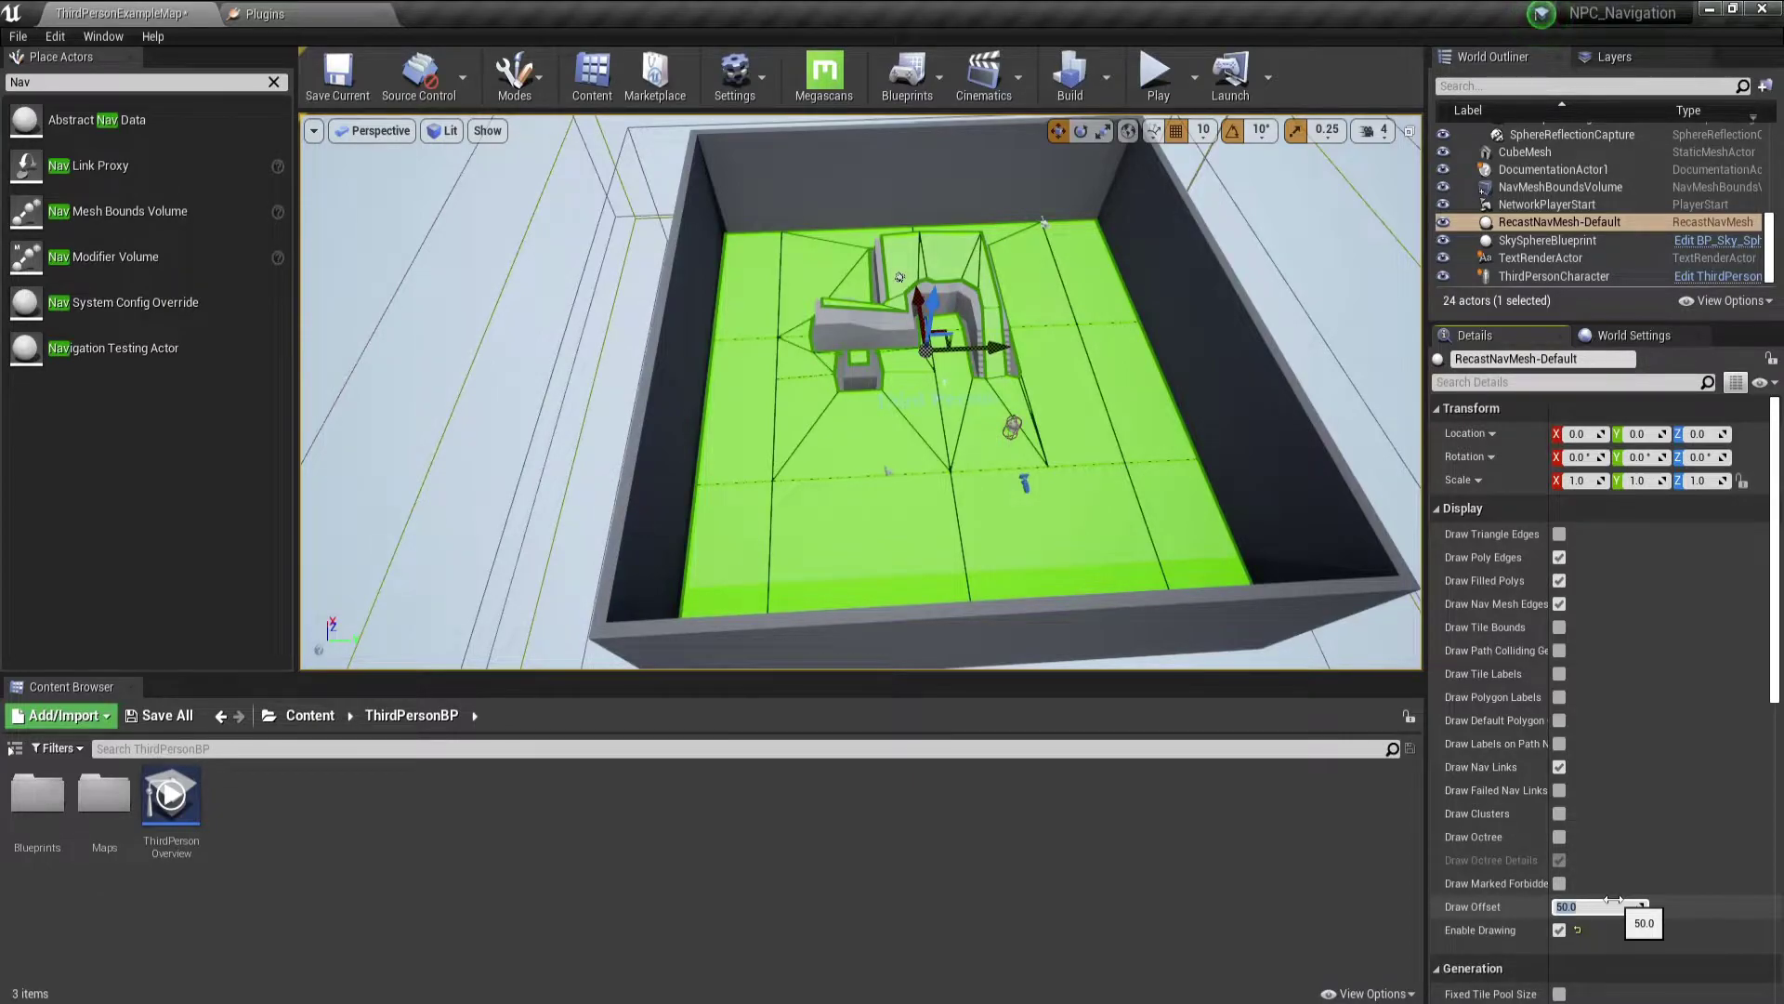
{"action": "left_click", "coordinate": [1559, 627]}
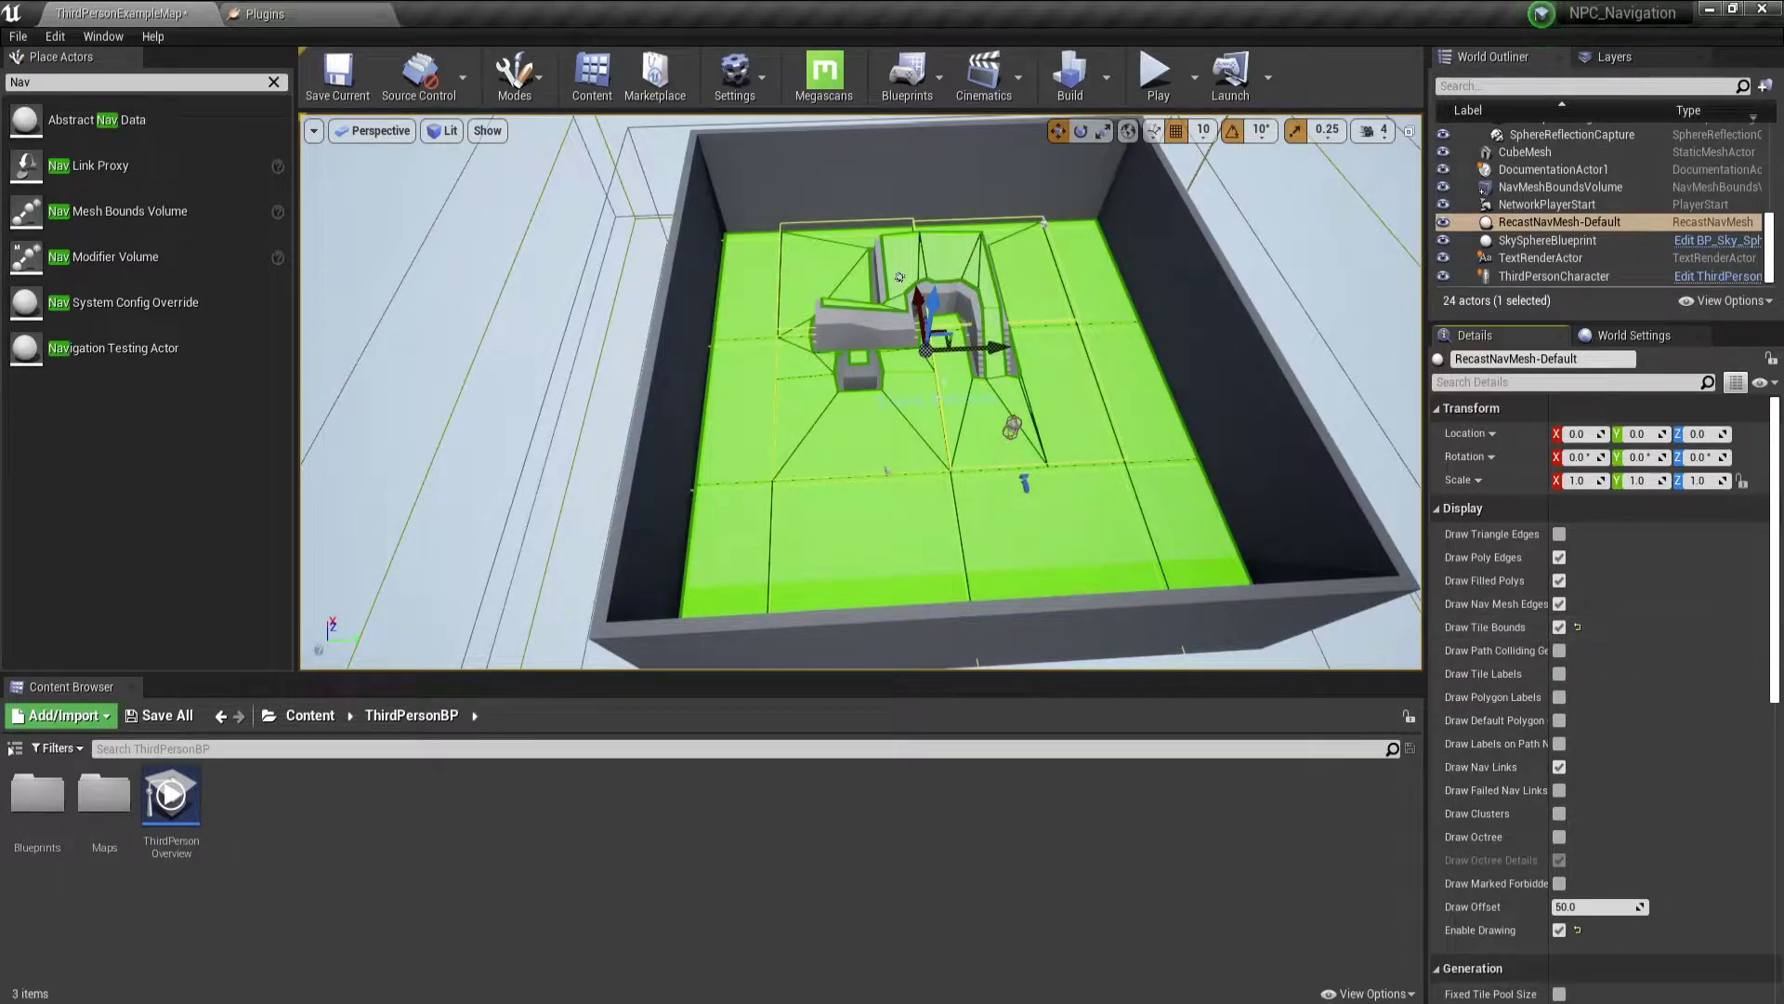
{"action": "mouse_move", "coordinate": [1057, 386]}
{"action": "left_mouse_down"}
{"action": "mouse_move", "coordinate": [1040, 306]}
{"action": "mouse_move", "coordinate": [911, 482]}
{"action": "left_mouse_up"}
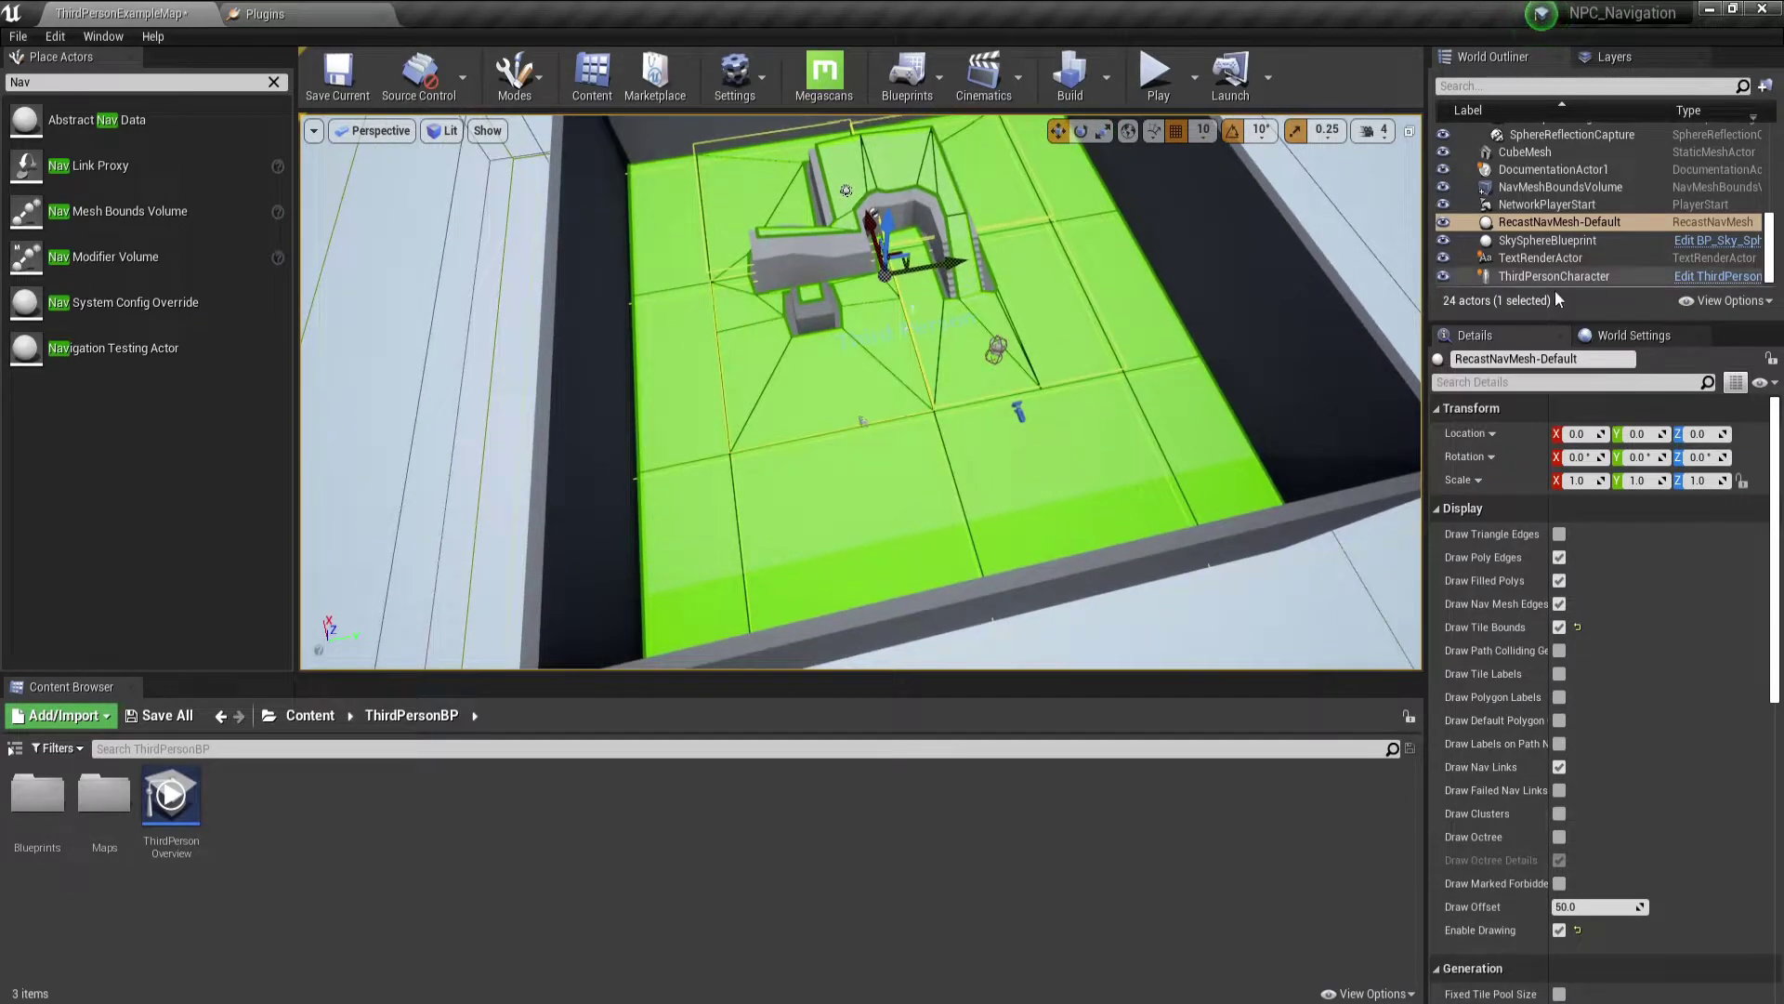
{"action": "key", "text": "p"}
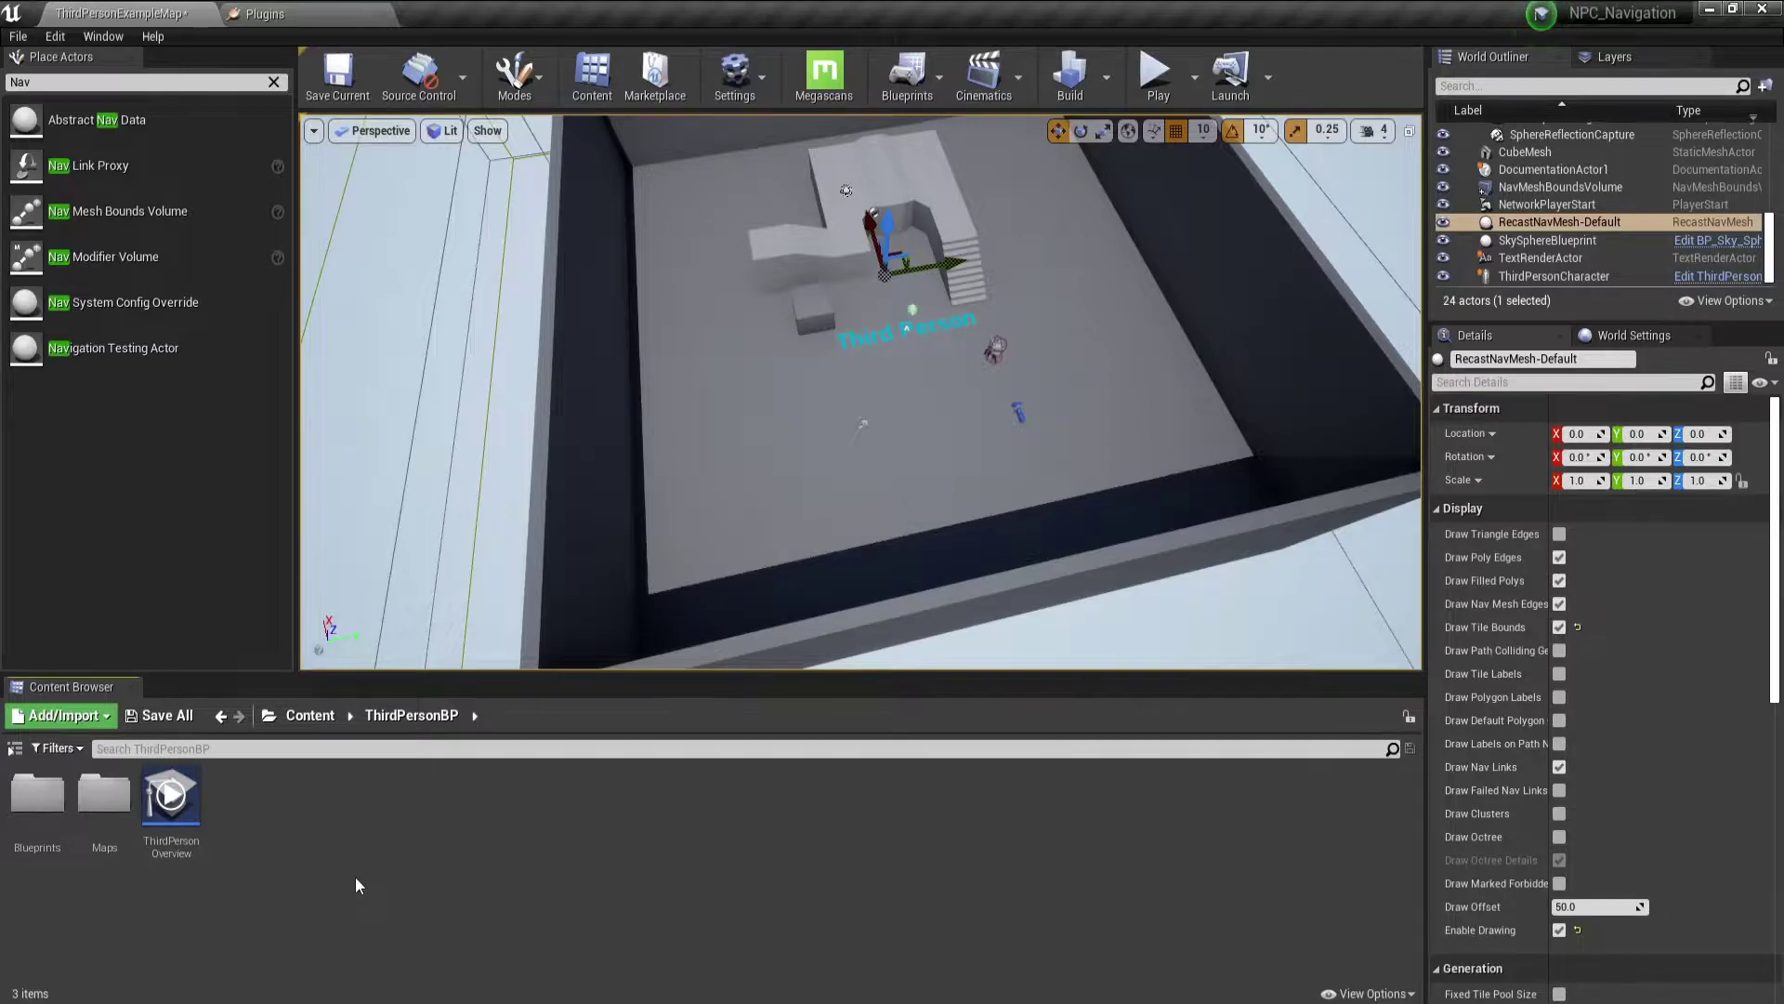
Create a new Navigation_System folder under Content
{"action": "left_click", "coordinate": [316, 715]}
{"action": "right_click", "coordinate": [329, 960]}
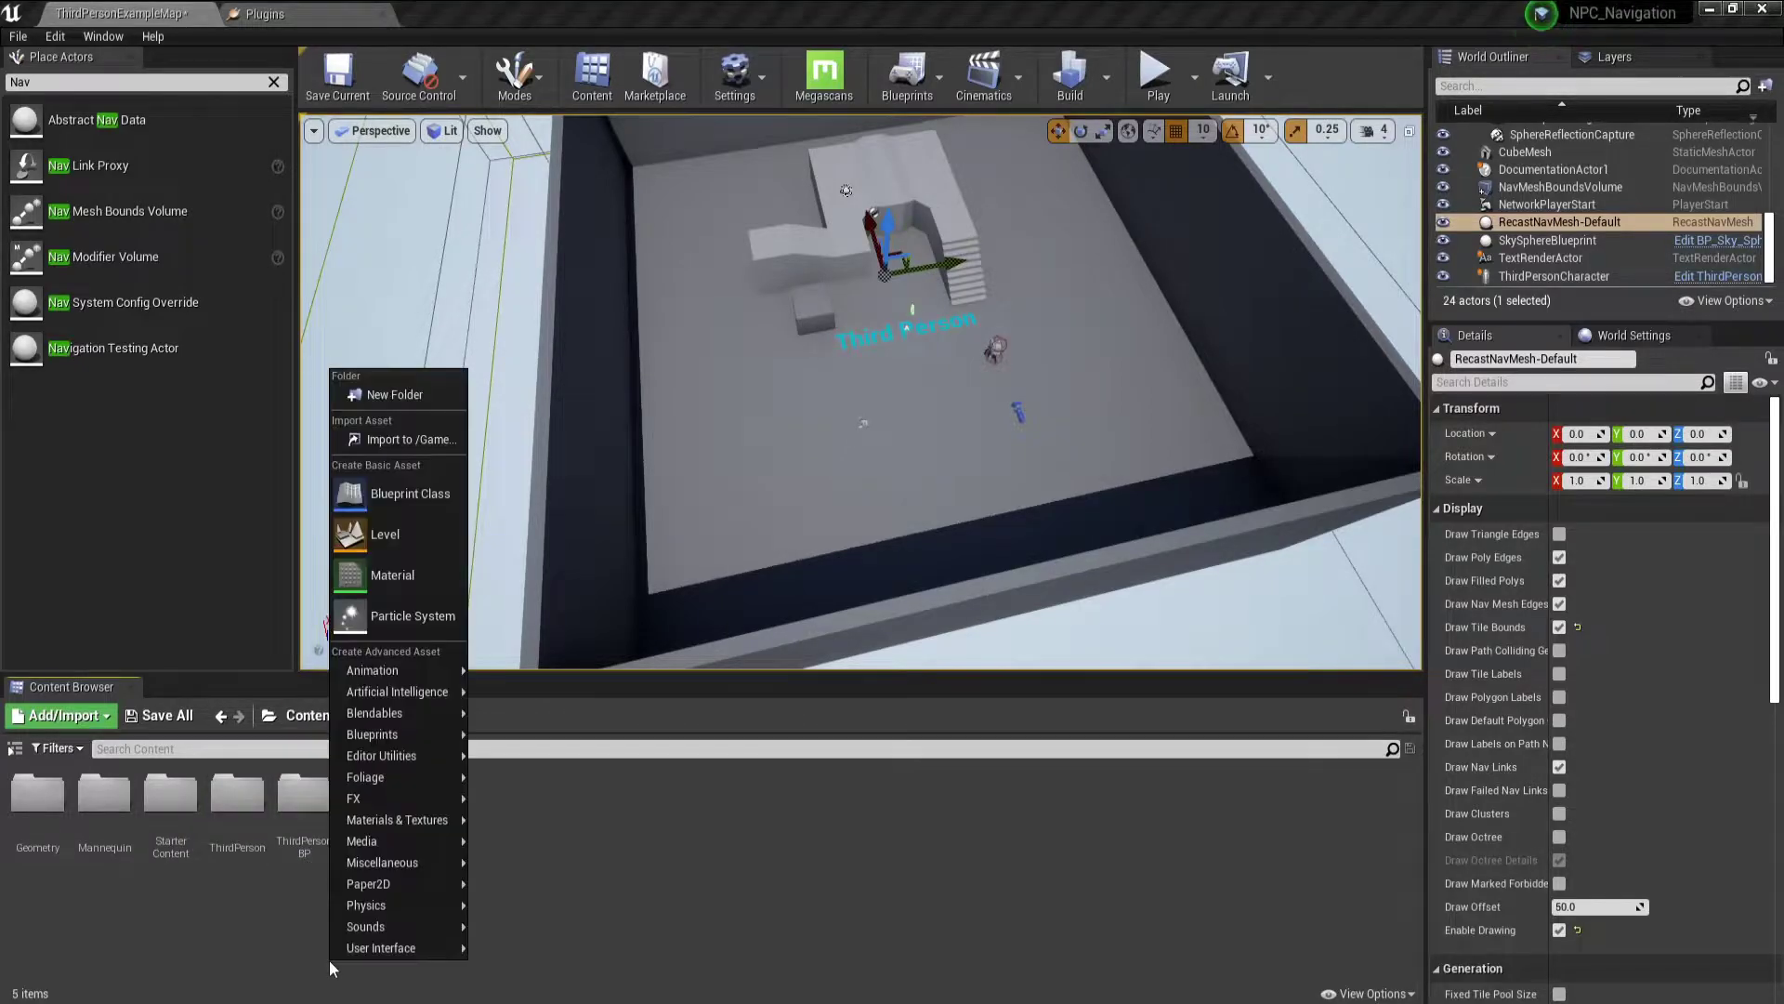
{"action": "mouse_move", "coordinate": [400, 692]}
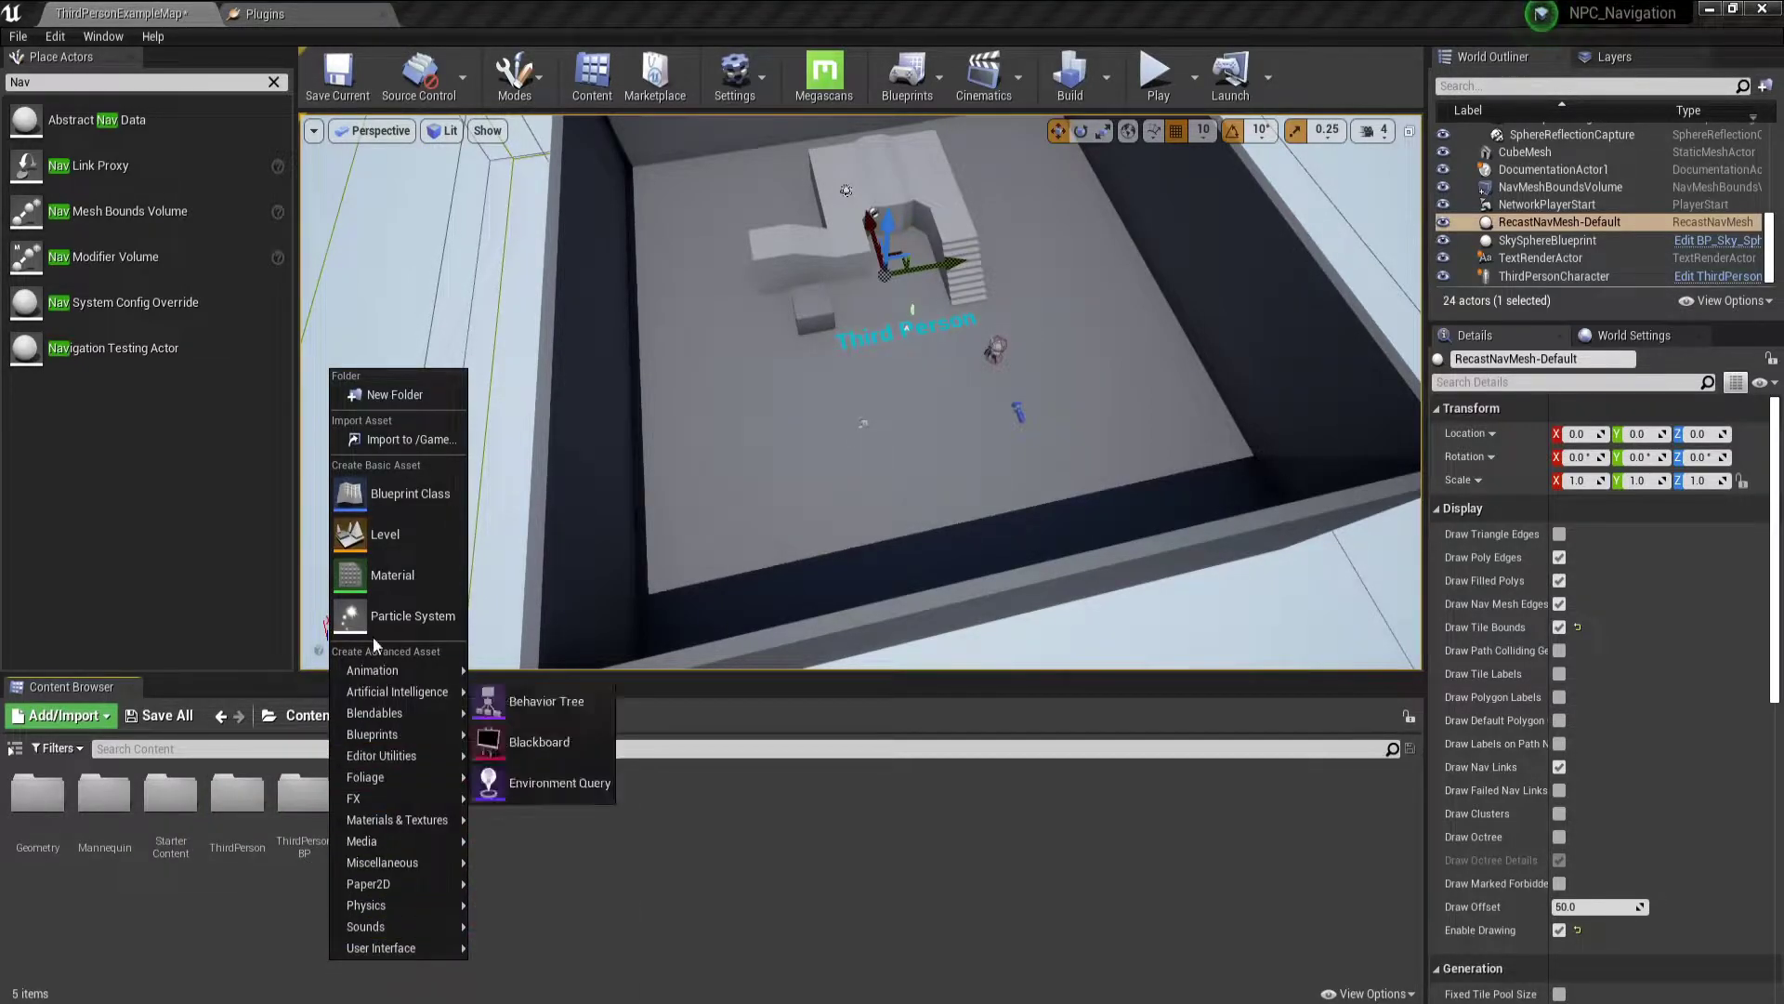
{"action": "left_click", "coordinate": [394, 399]}
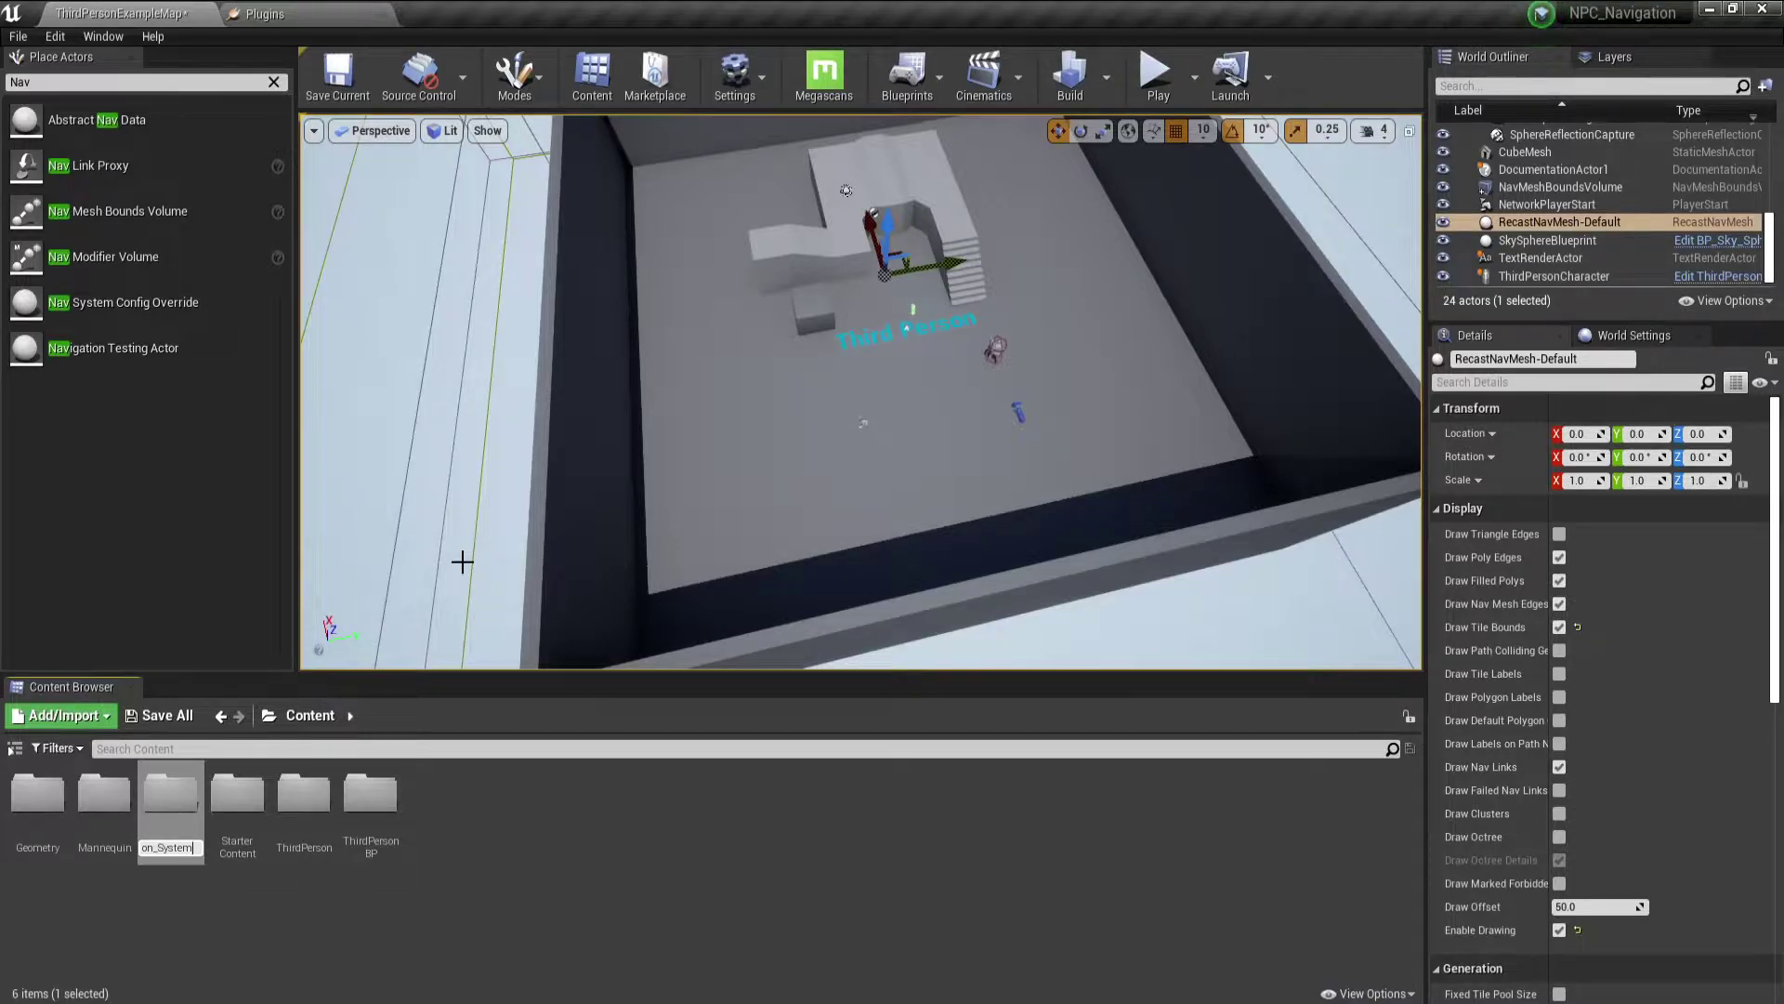
{"action": "key", "text": "Return"}
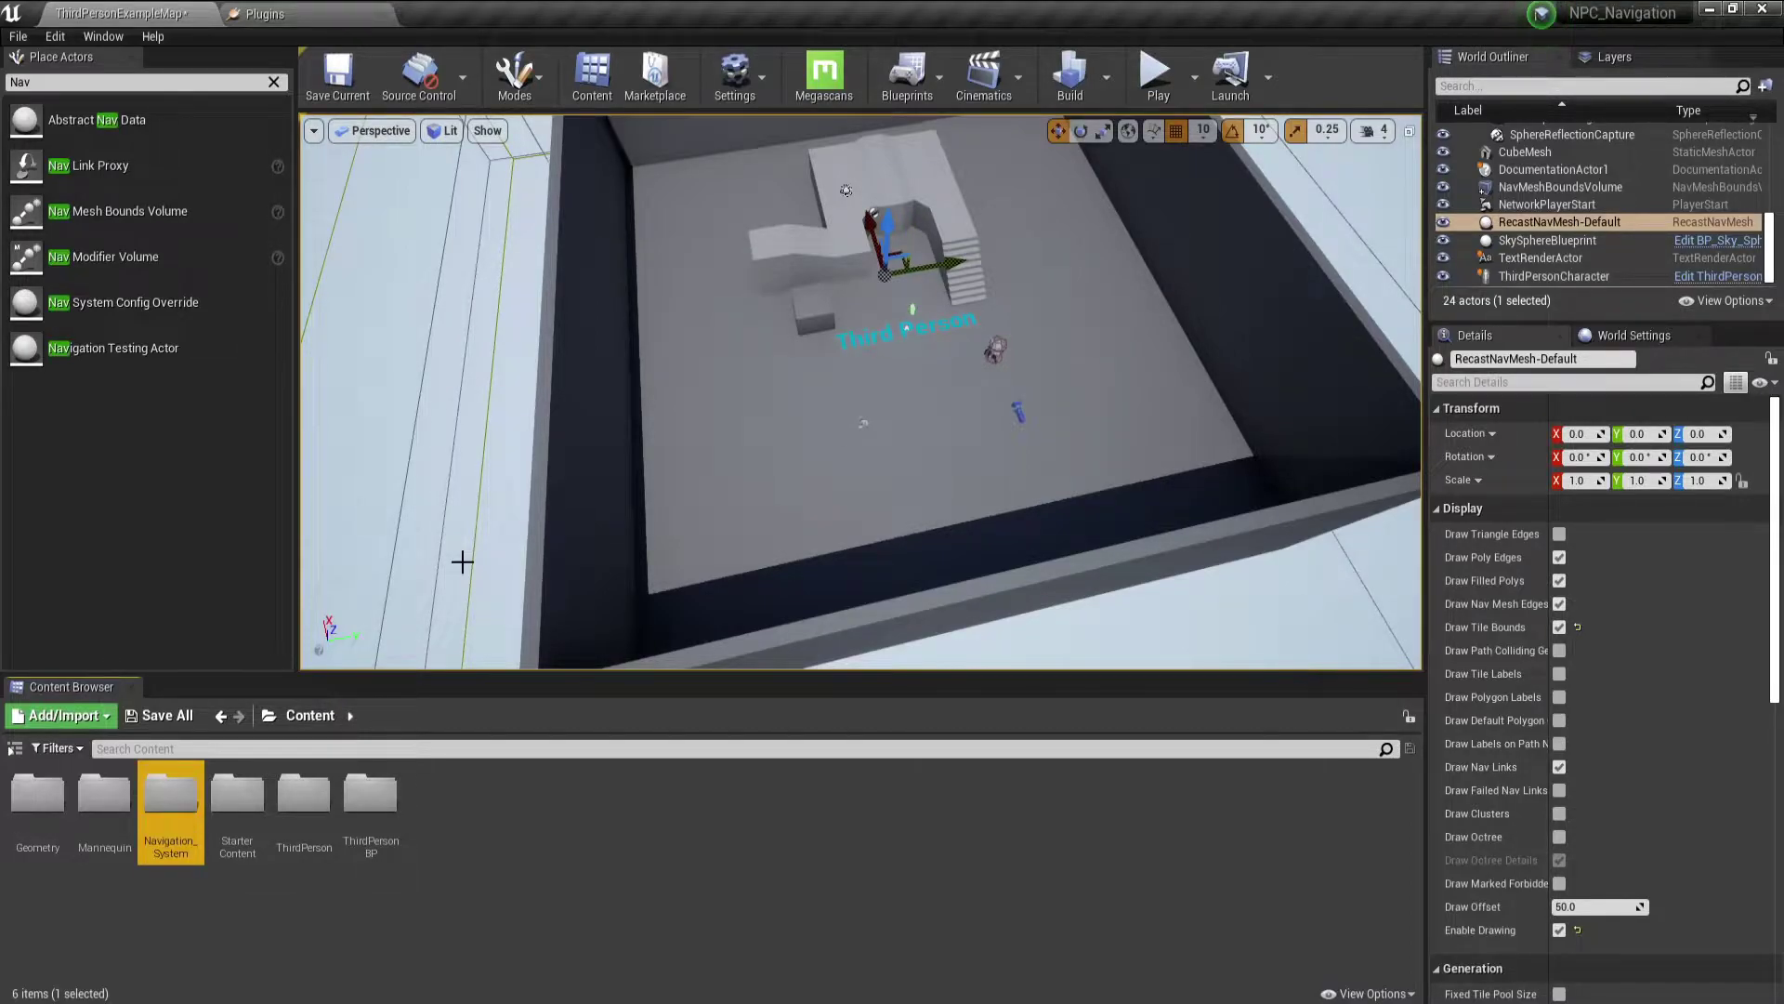
{"action": "key", "text": "Return"}
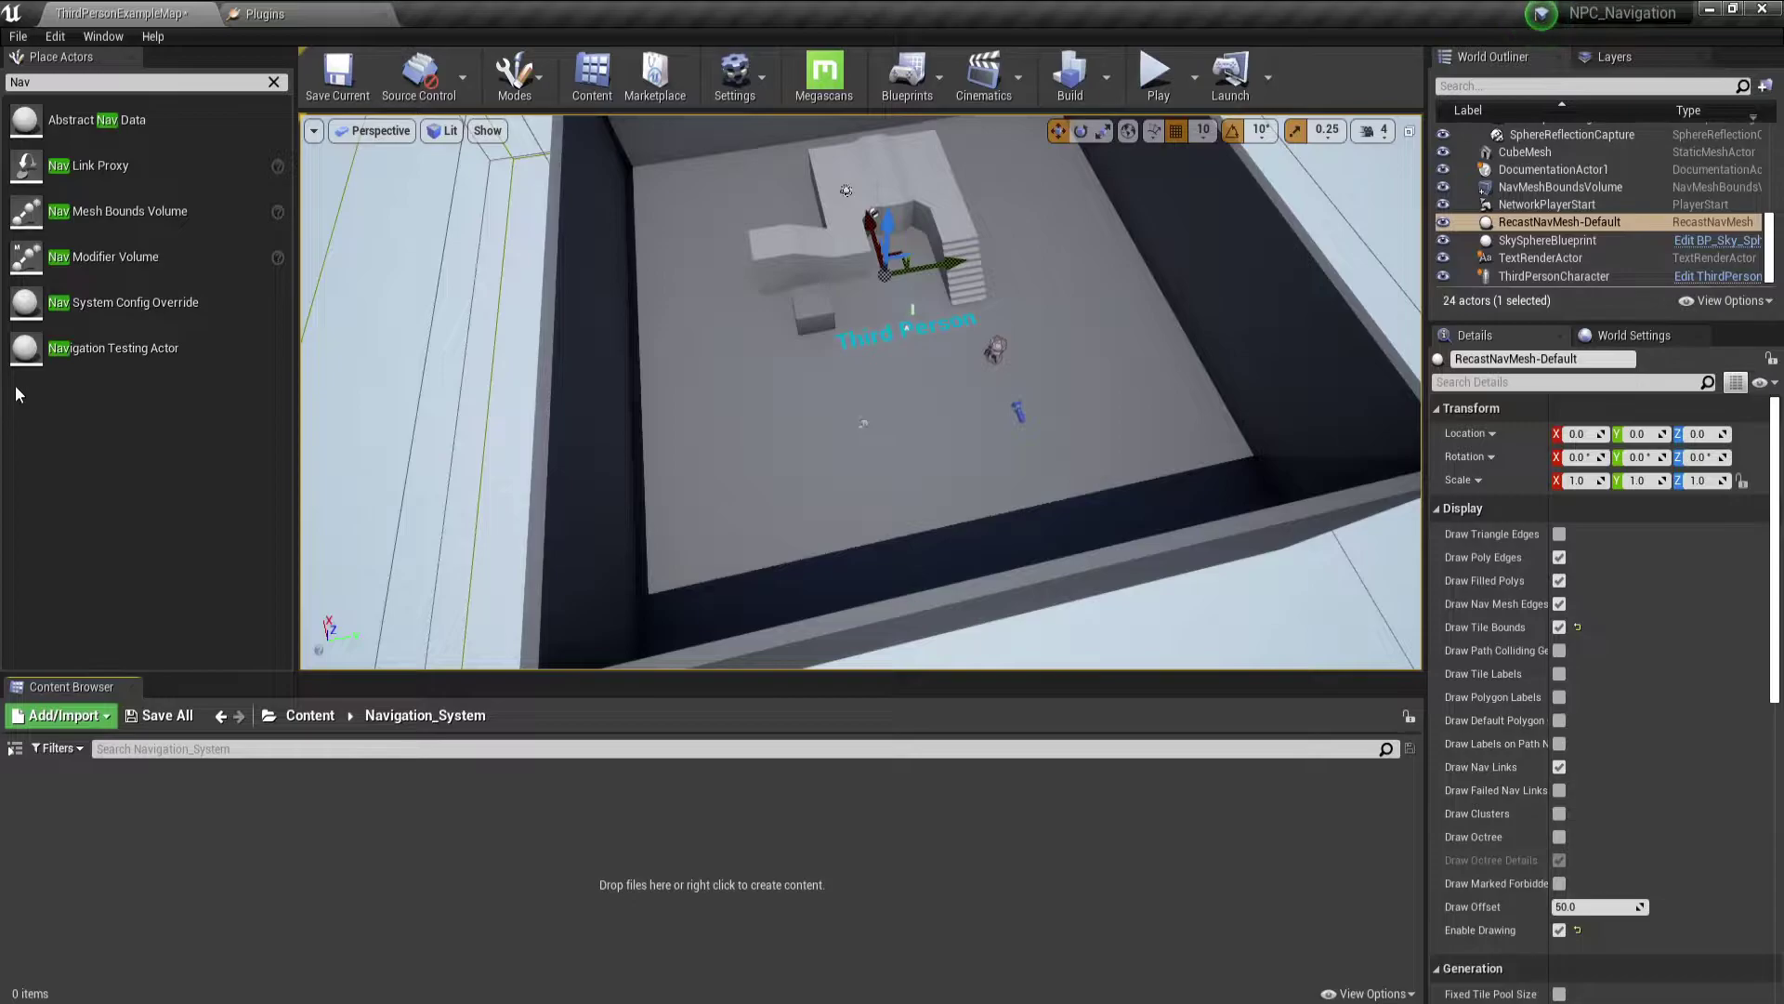
{"action": "left_click", "coordinate": [14, 749]}
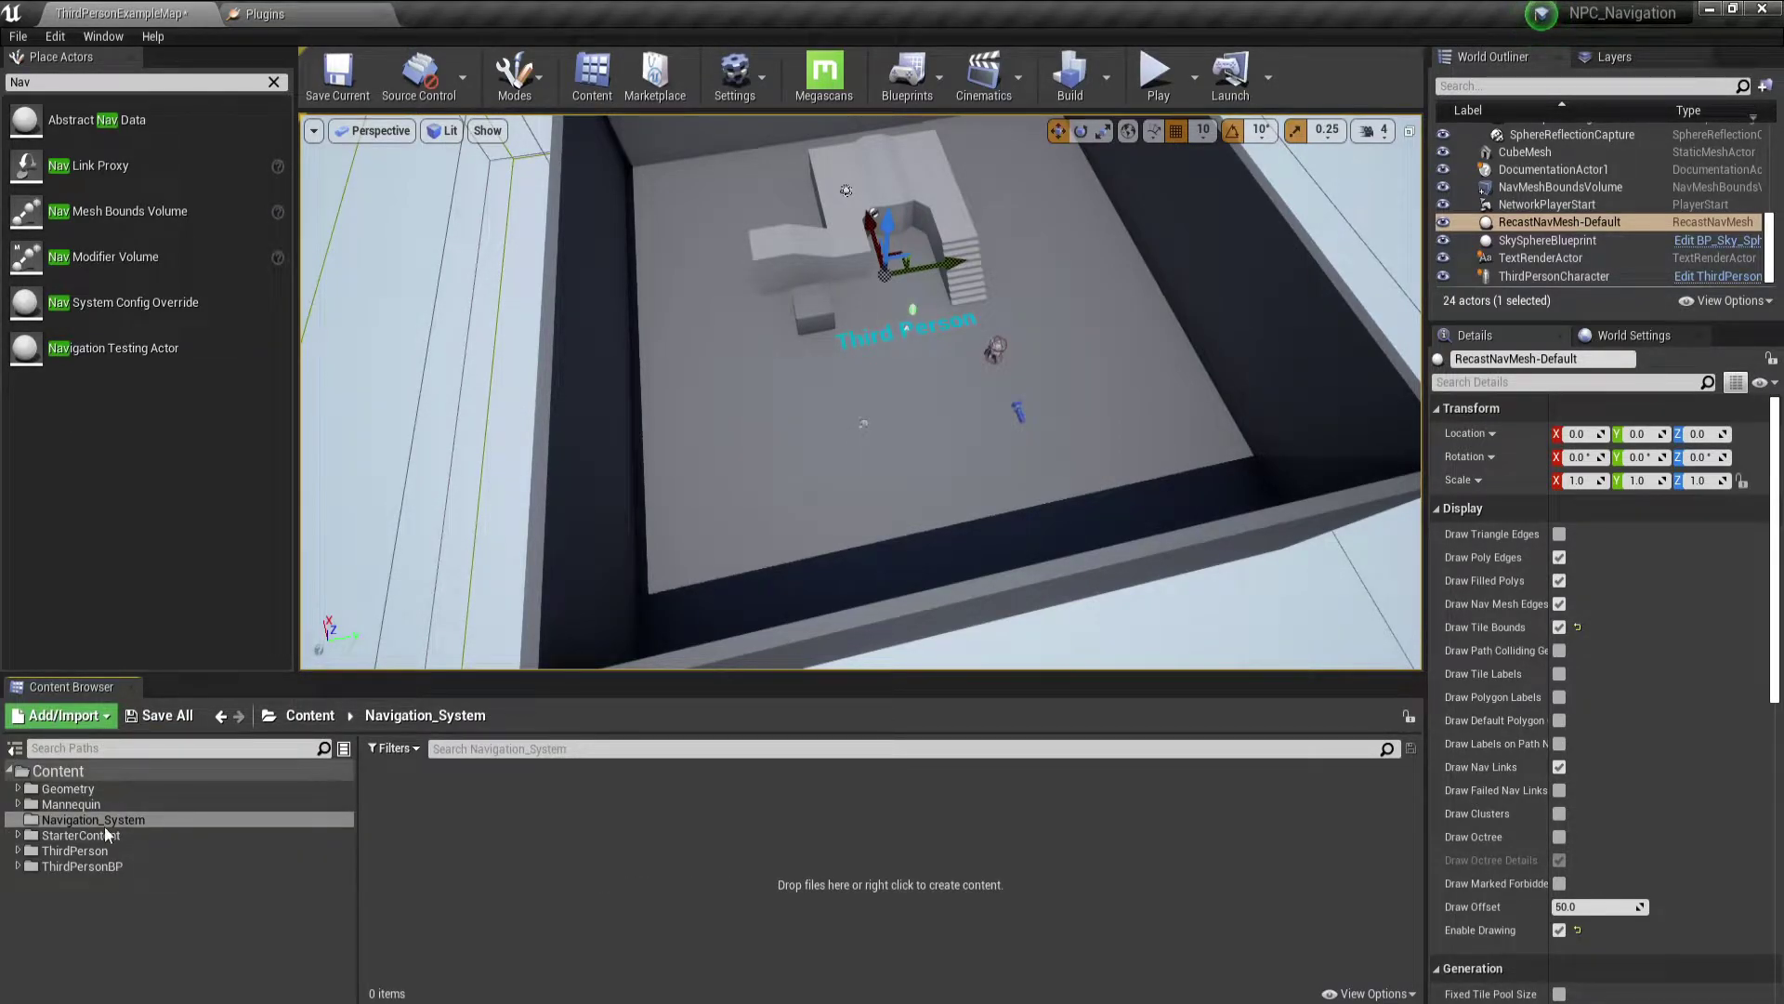
{"action": "left_click", "coordinate": [111, 820]}
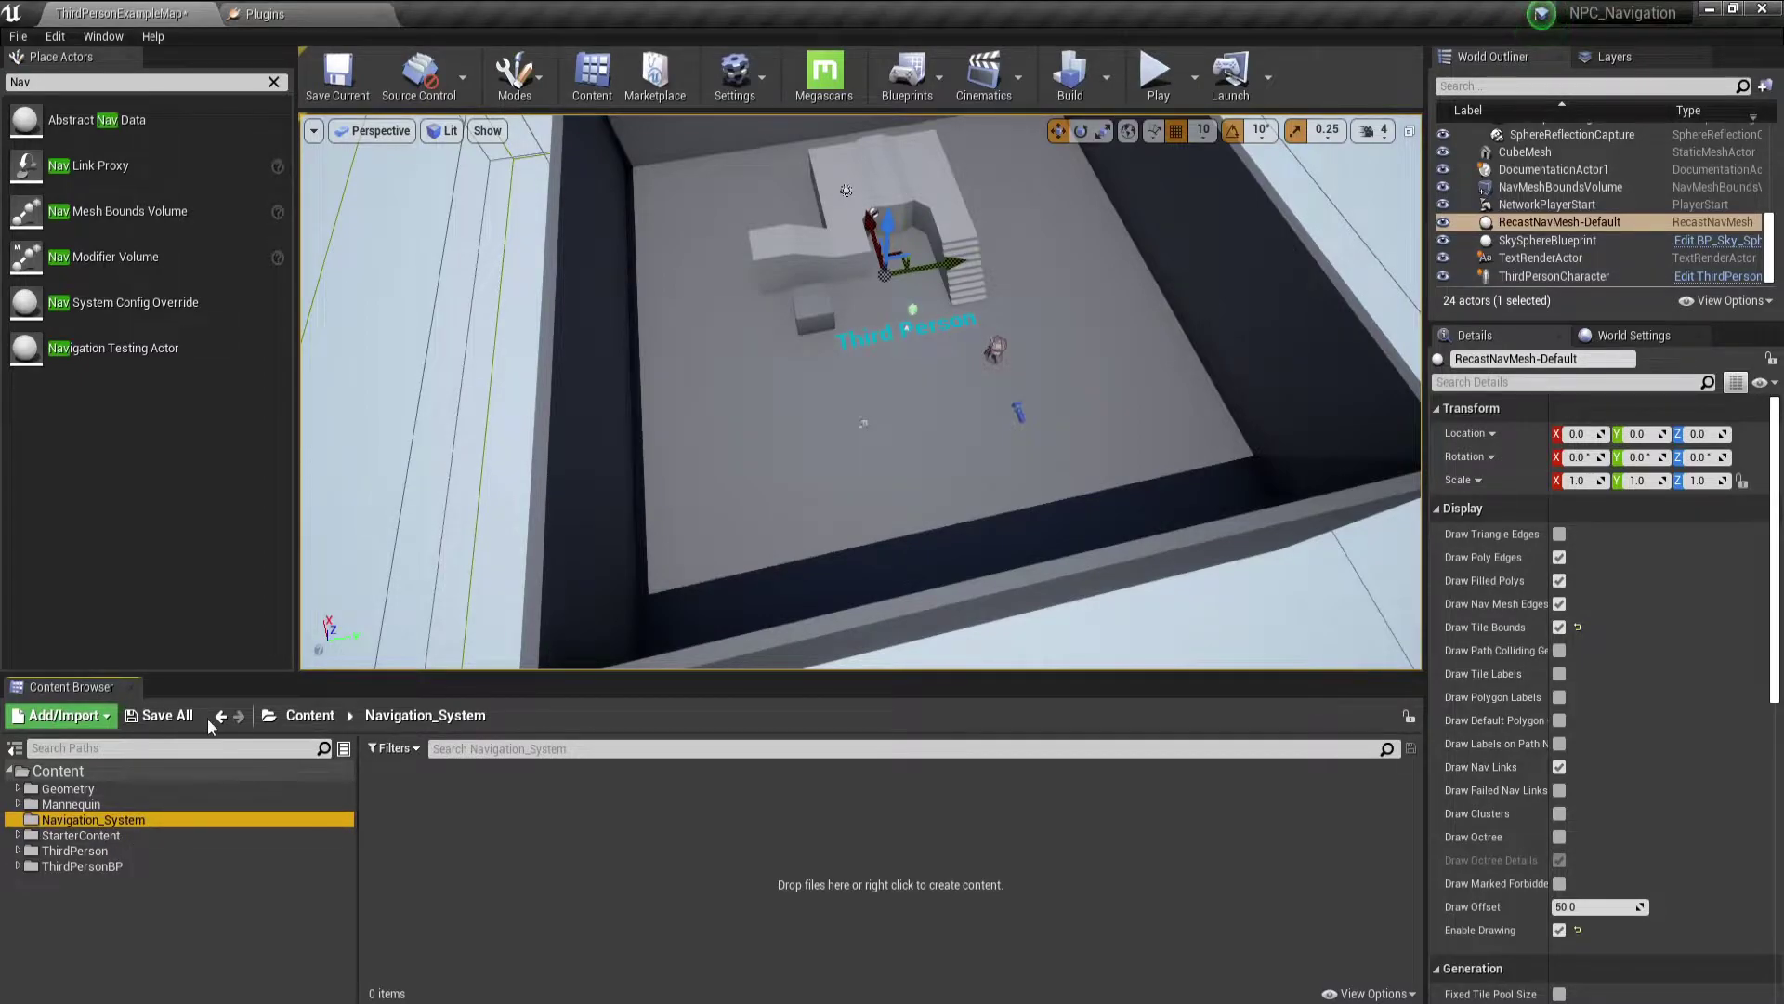
{"action": "left_click", "coordinate": [290, 723]}
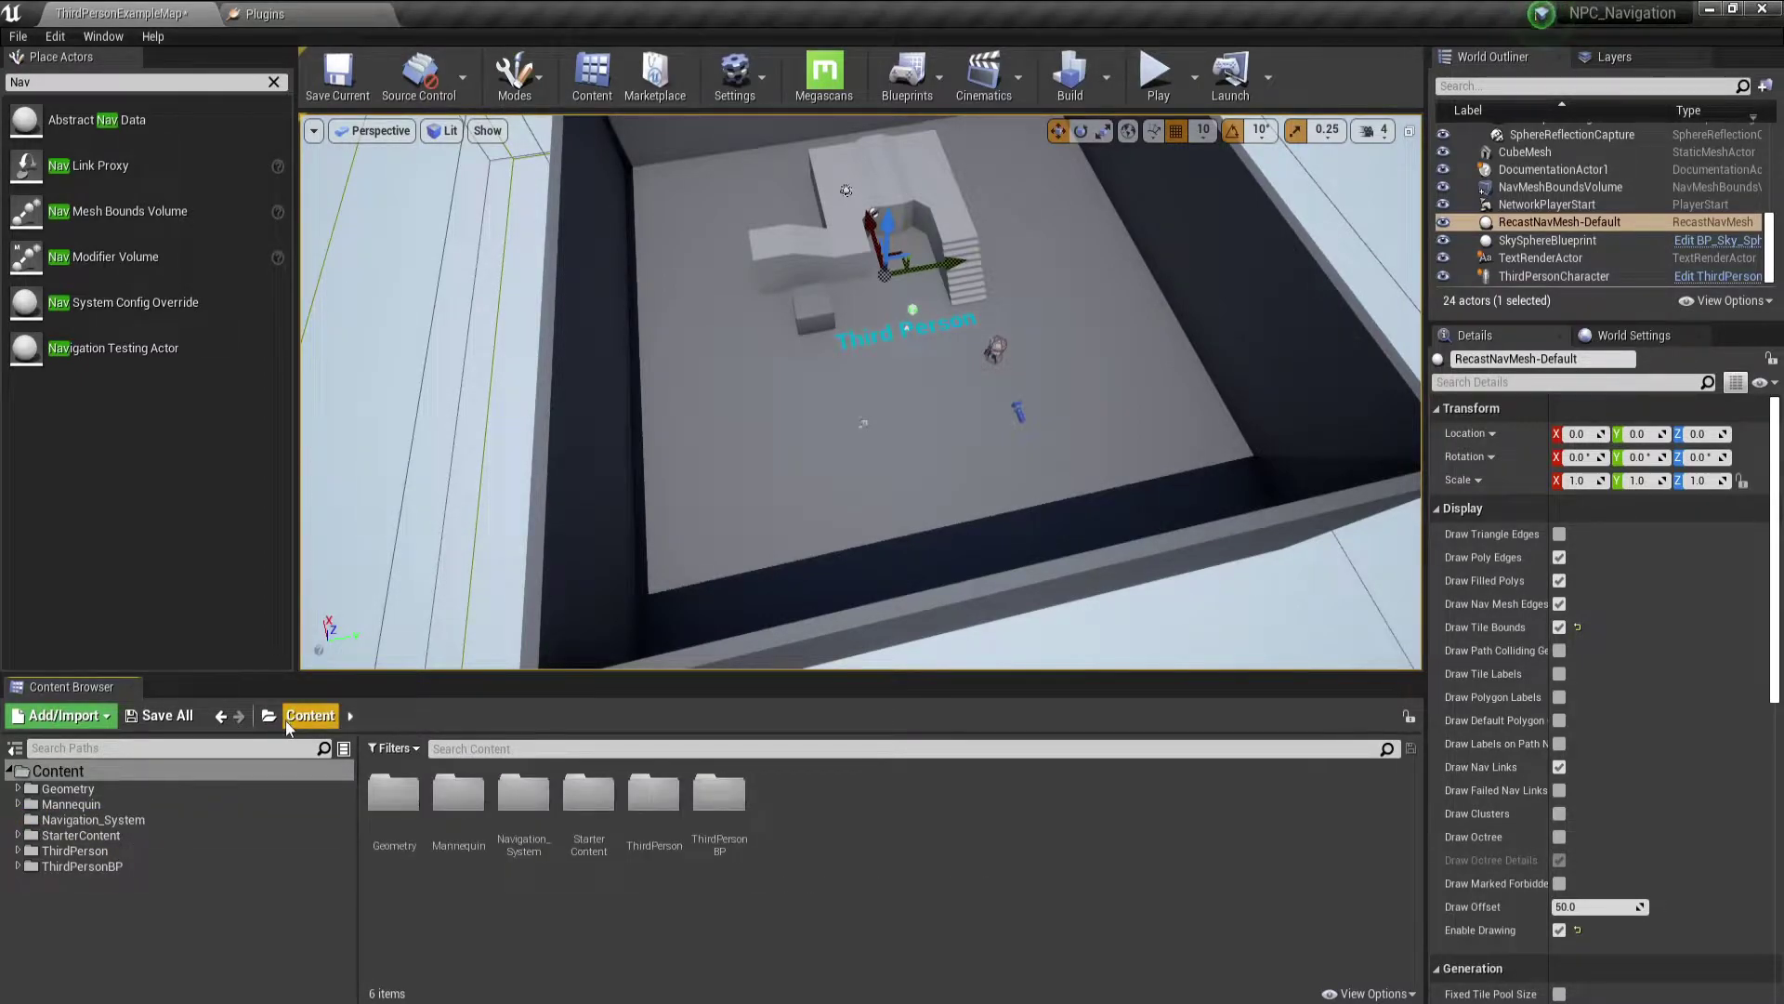
Copy ThirdPersonCharacter from ThirdPersonBP/Blueprints into the Navigation_System folder
{"action": "double_click", "coordinate": [700, 832]}
{"action": "double_click", "coordinate": [393, 801]}
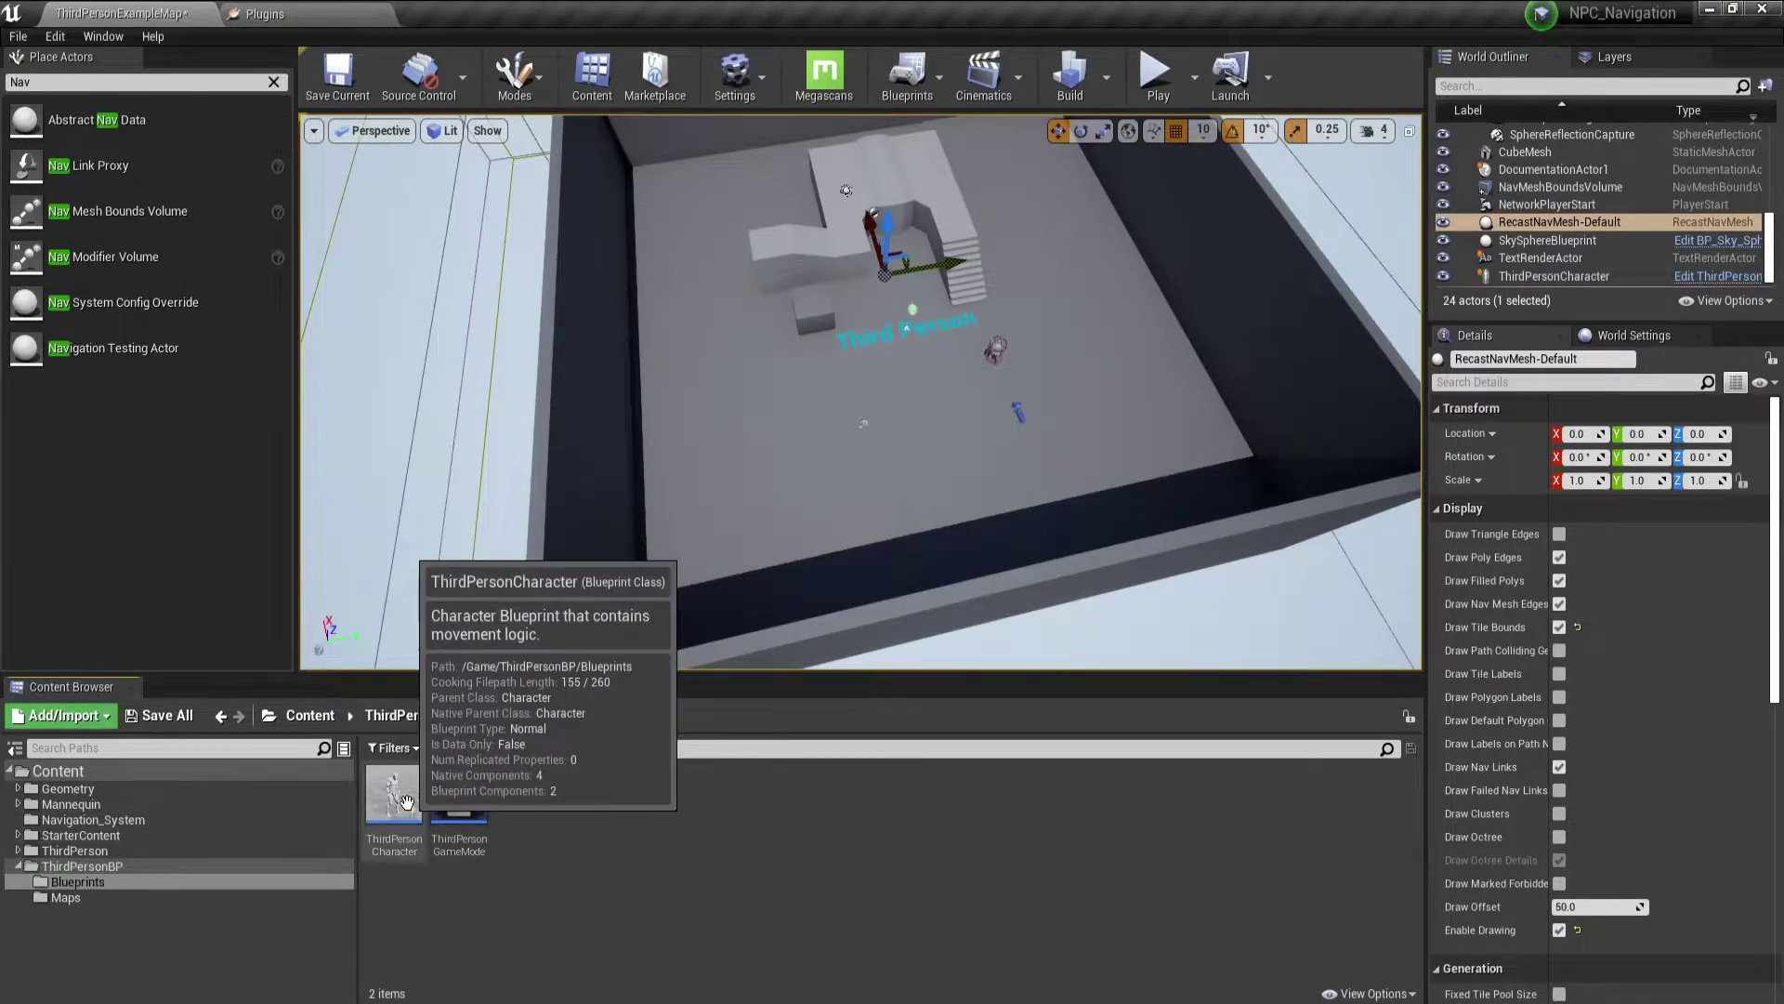
{"action": "left_click_drag", "start_coordinate": [390, 825], "coordinate": [156, 820]}
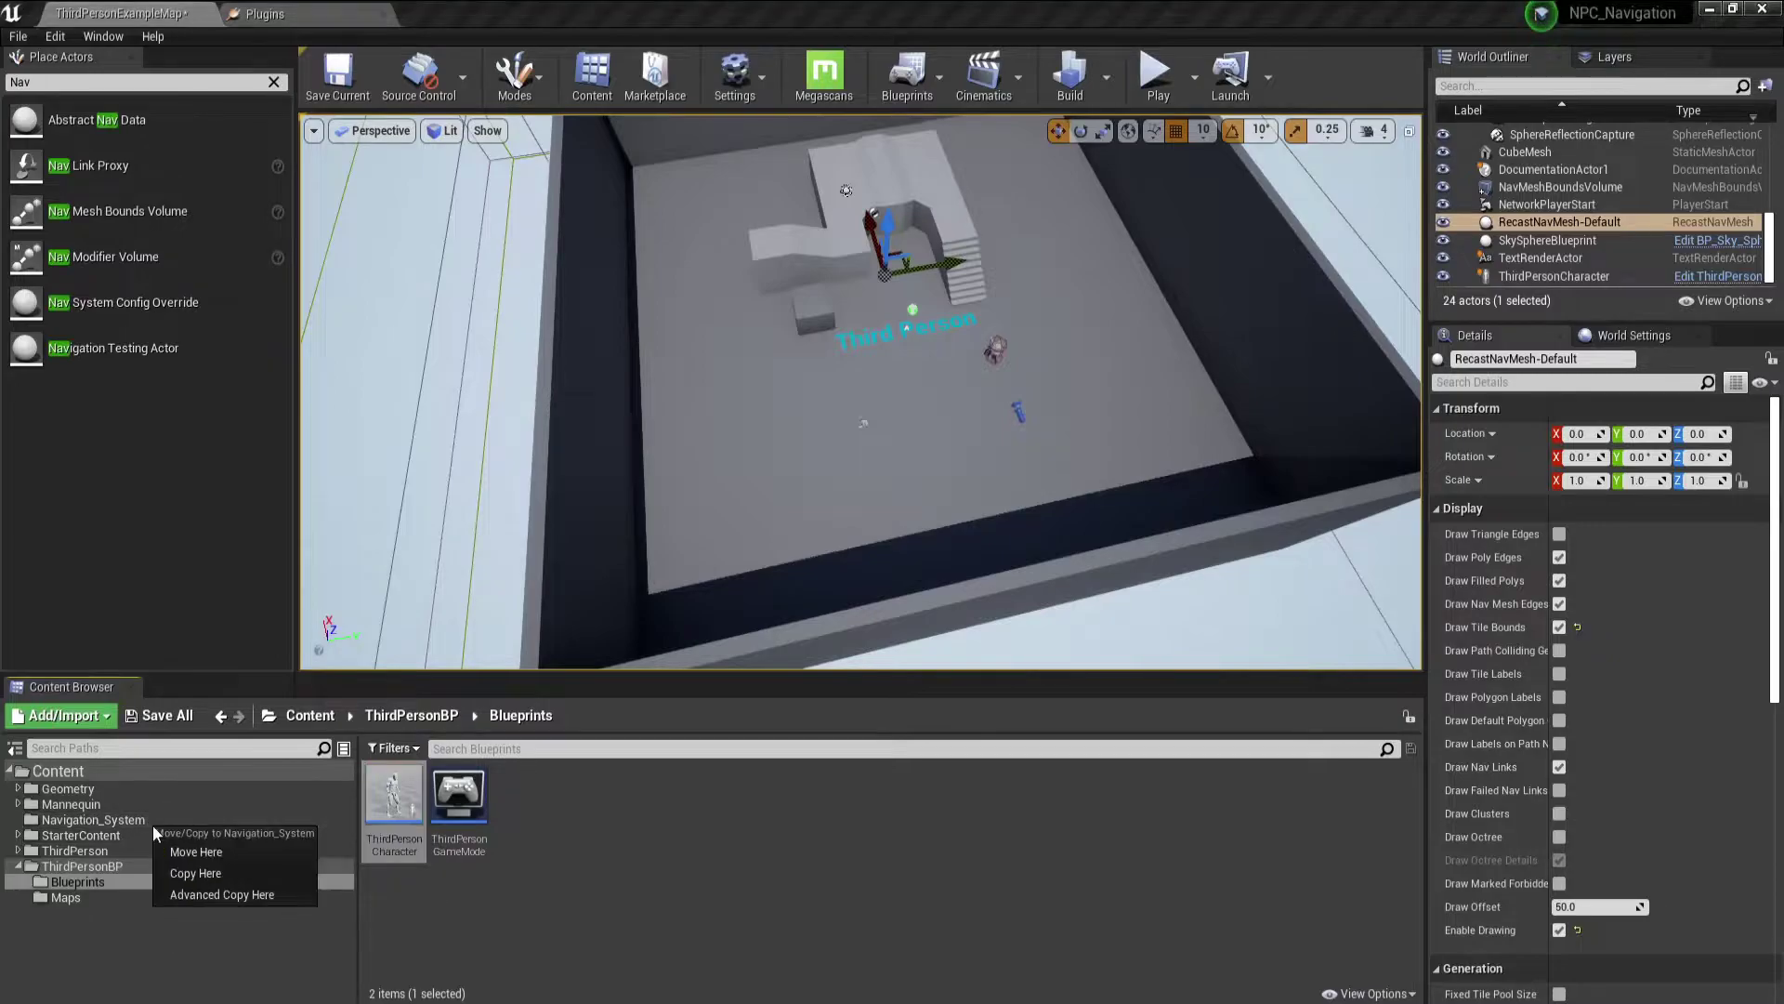
{"action": "left_click", "coordinate": [213, 867]}
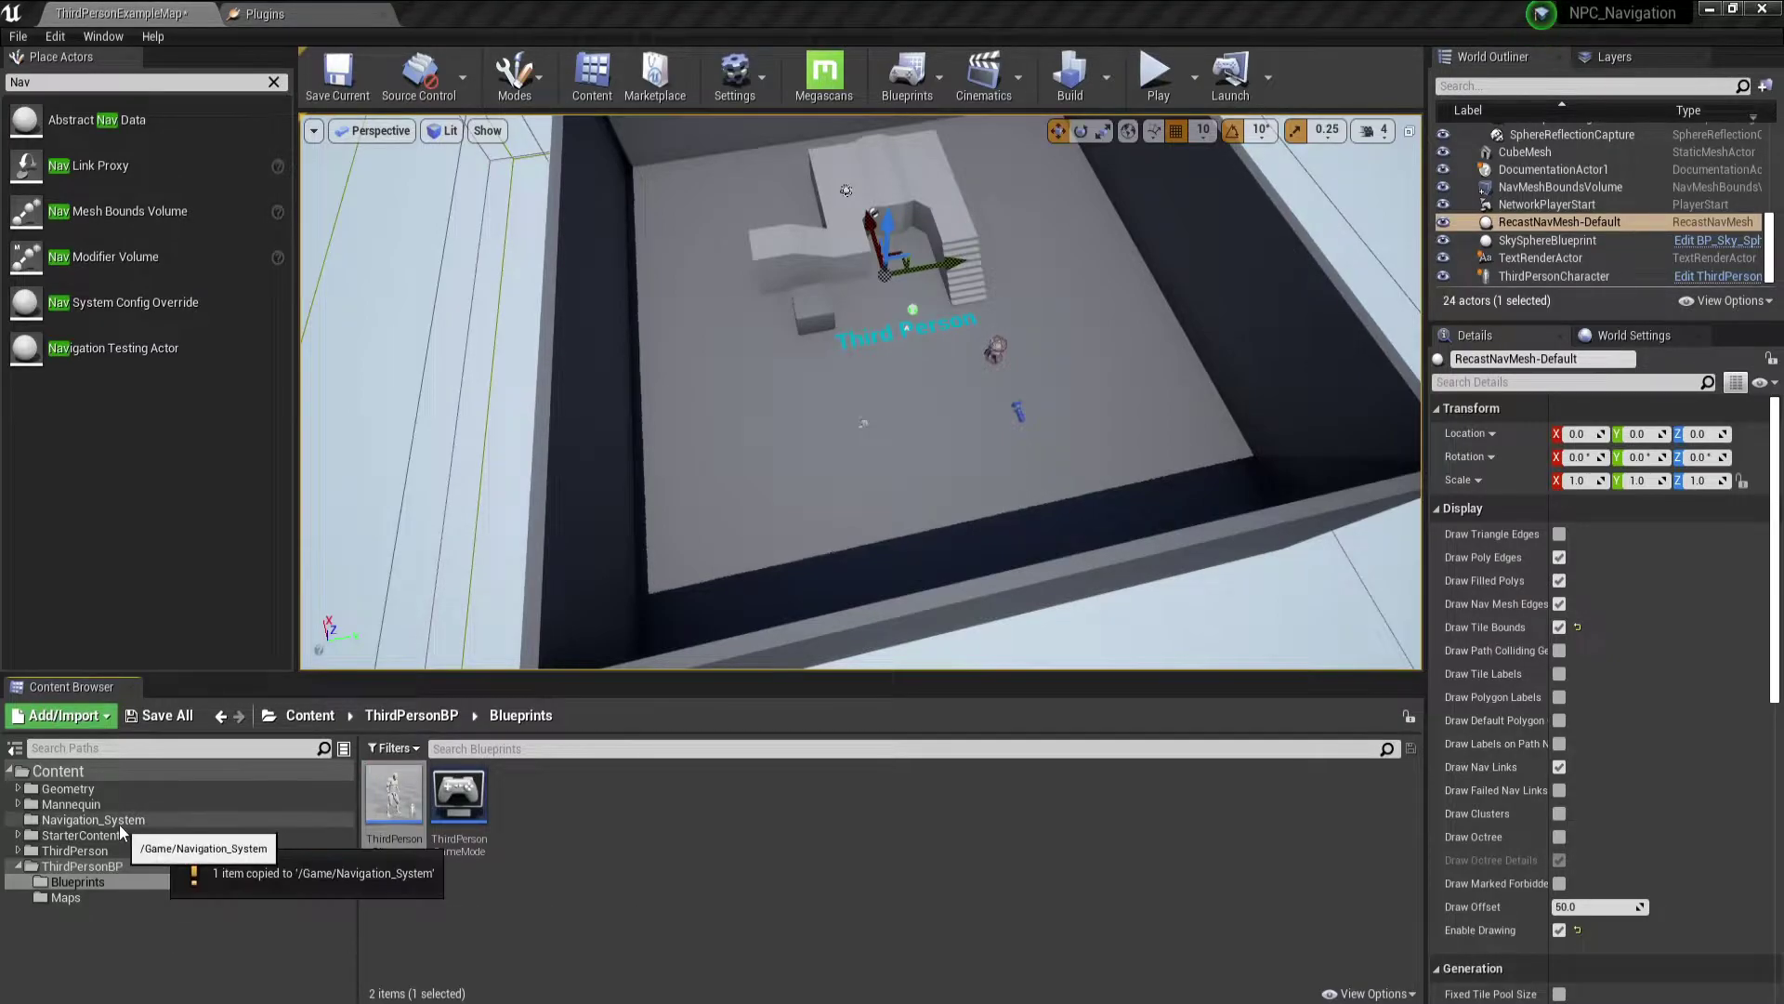
Rename the copied character blueprint to NPC_Nav
{"action": "left_click", "coordinate": [102, 820]}
{"action": "left_click", "coordinate": [14, 748]}
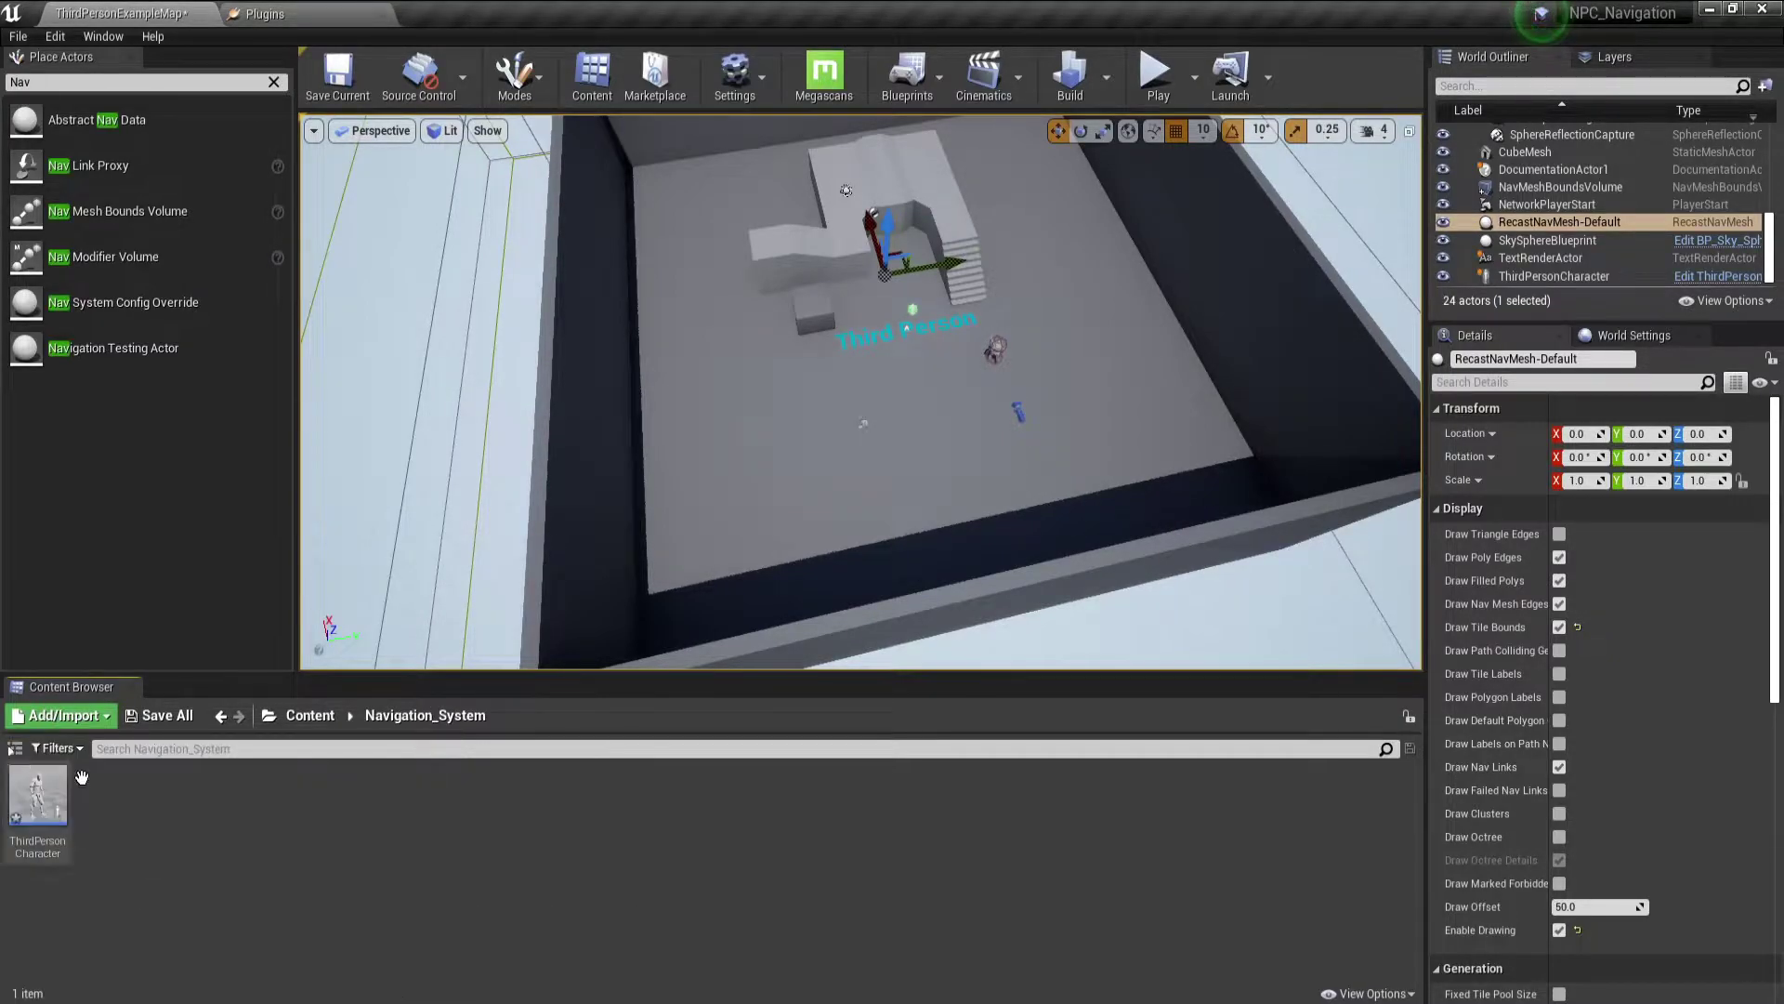
{"action": "left_click", "coordinate": [51, 844]}
{"action": "left_click", "coordinate": [44, 853]}
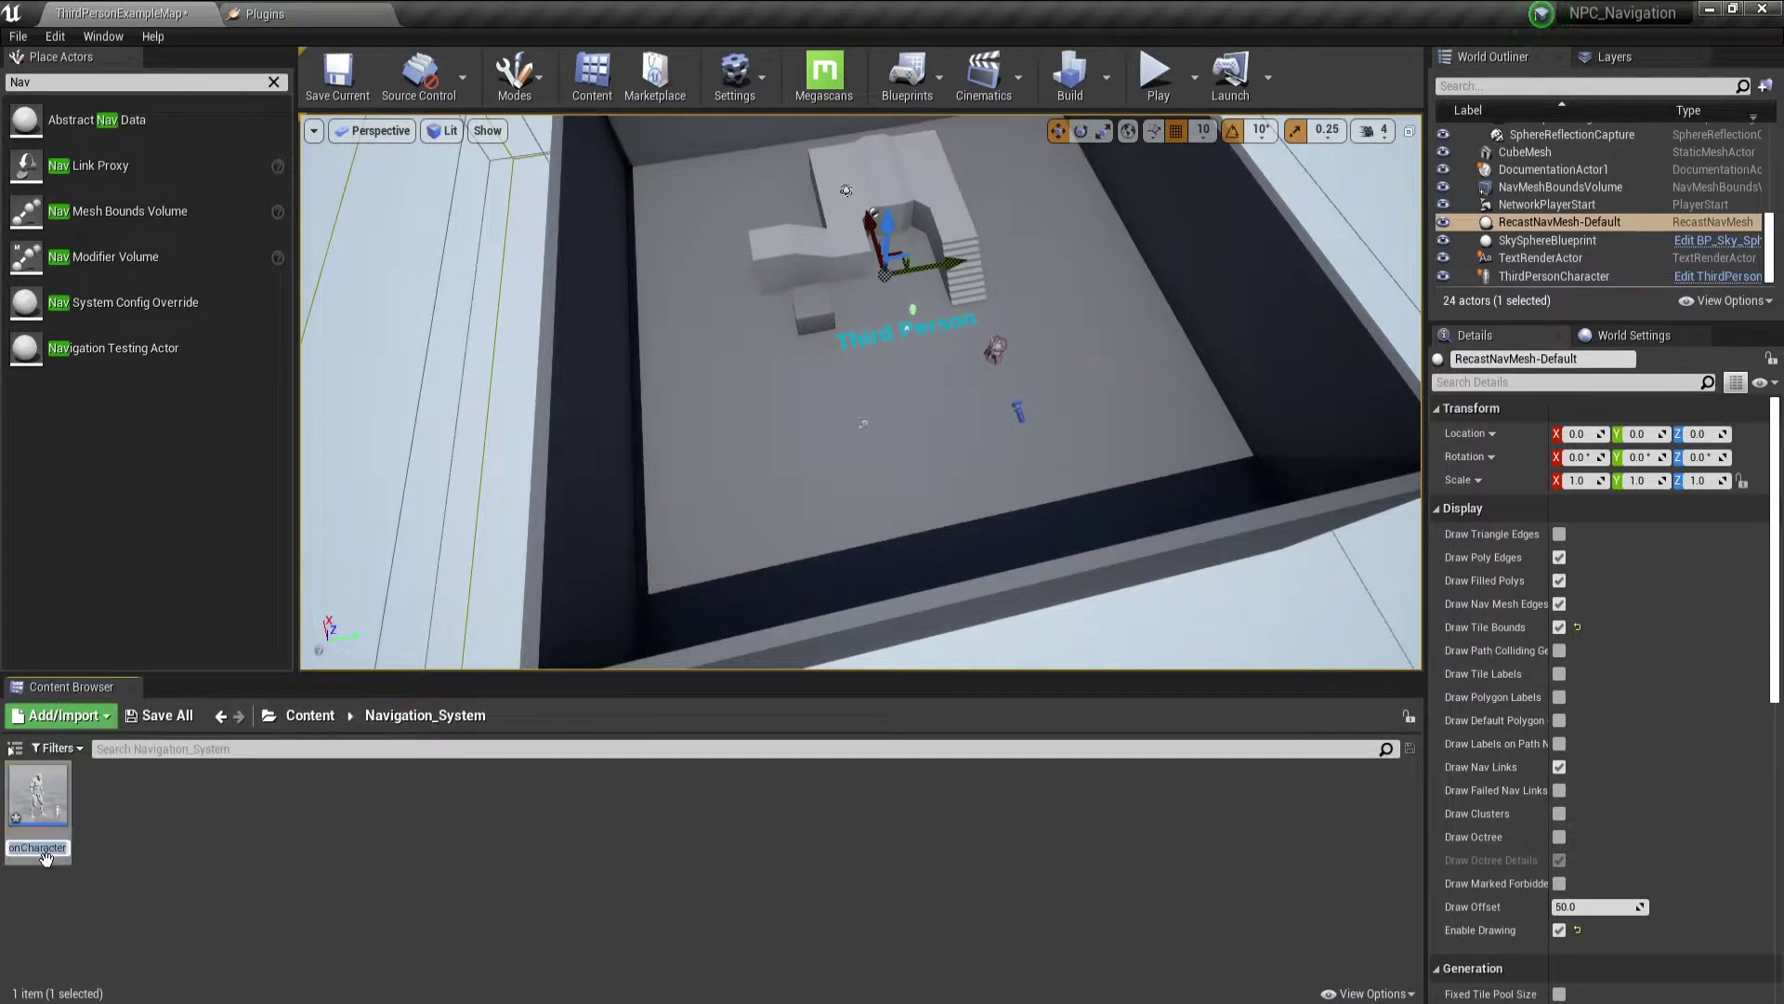
{"action": "type", "text": "NPC"}
{"action": "type", "text": "_"}
{"action": "type", "text": "Nav"}
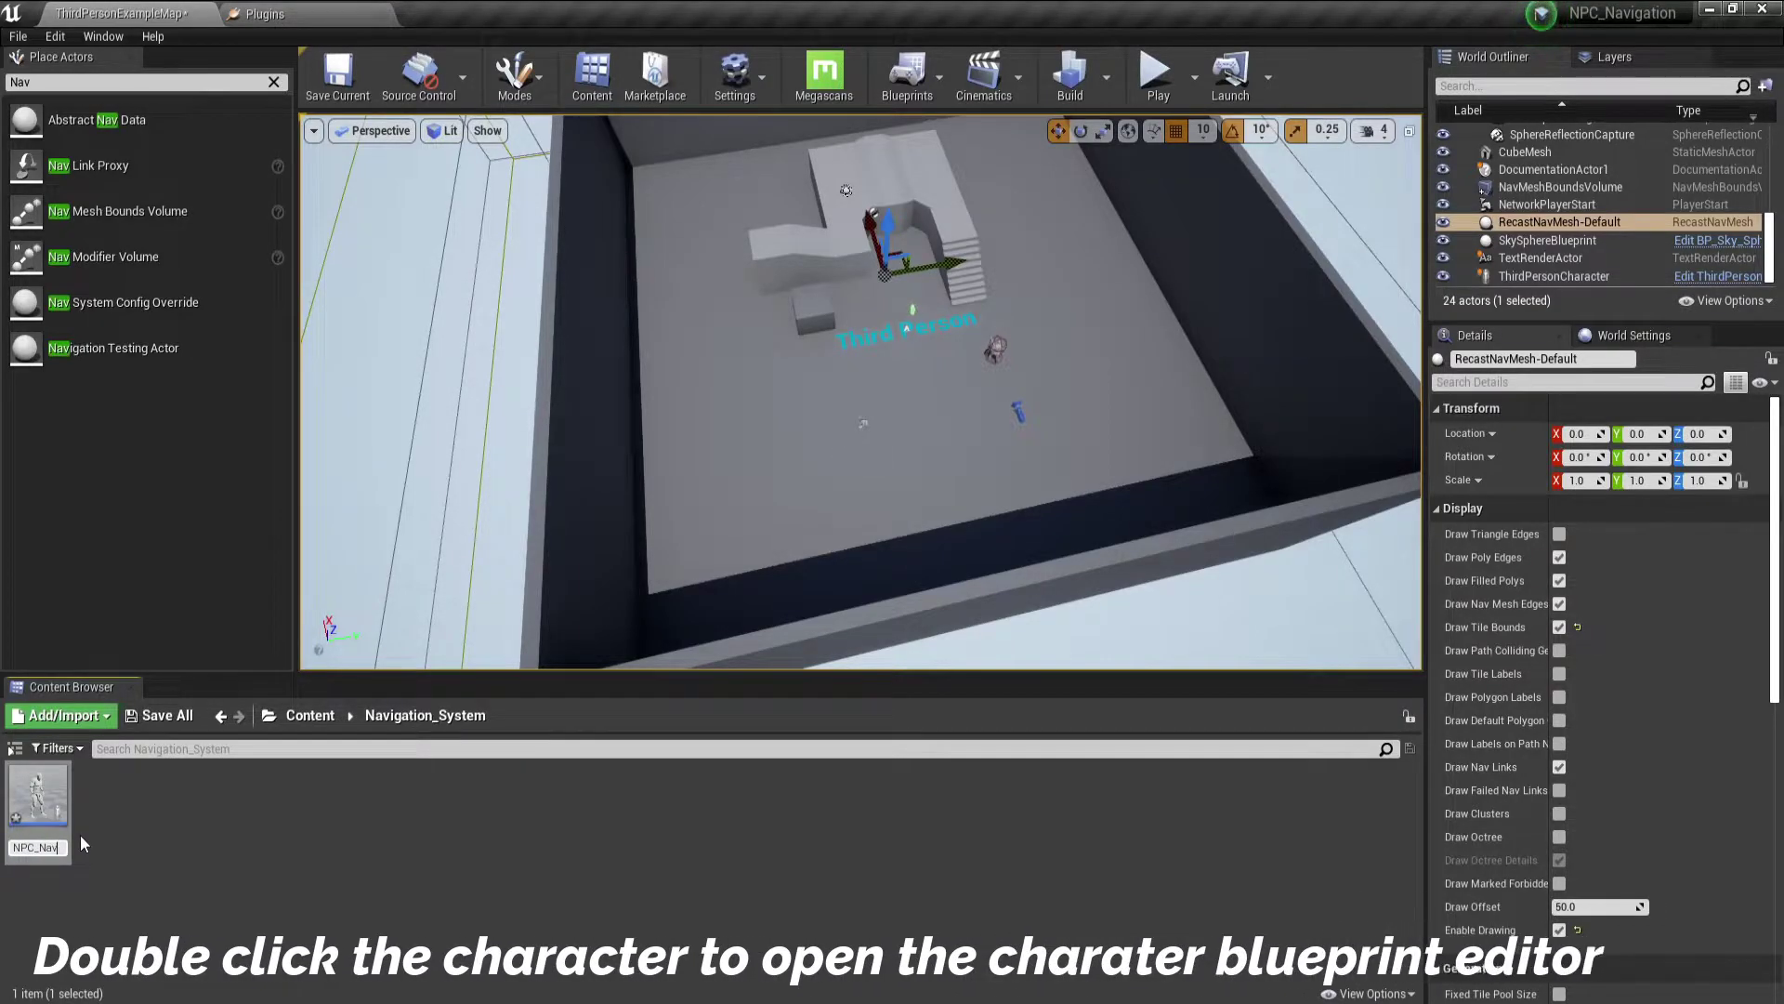
{"action": "key", "text": "Return"}
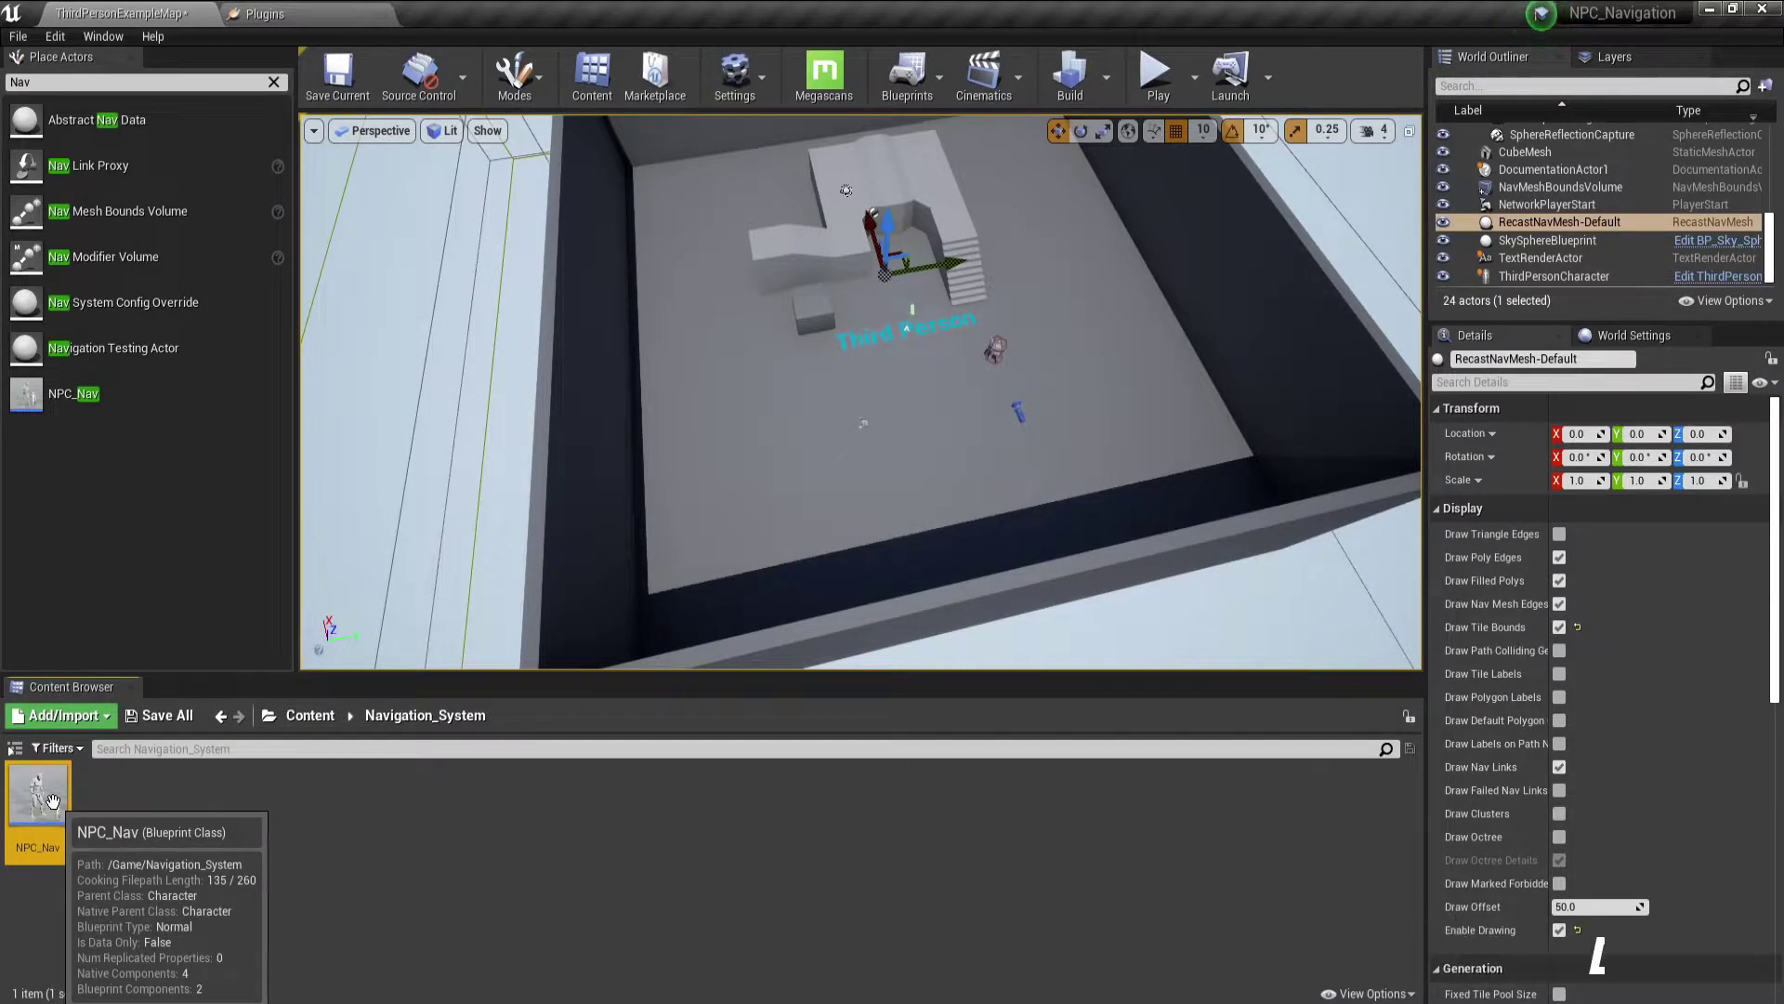
Open NPC_Nav full screen and delete its movement and mouse input nodes
{"action": "double_click", "coordinate": [53, 801]}
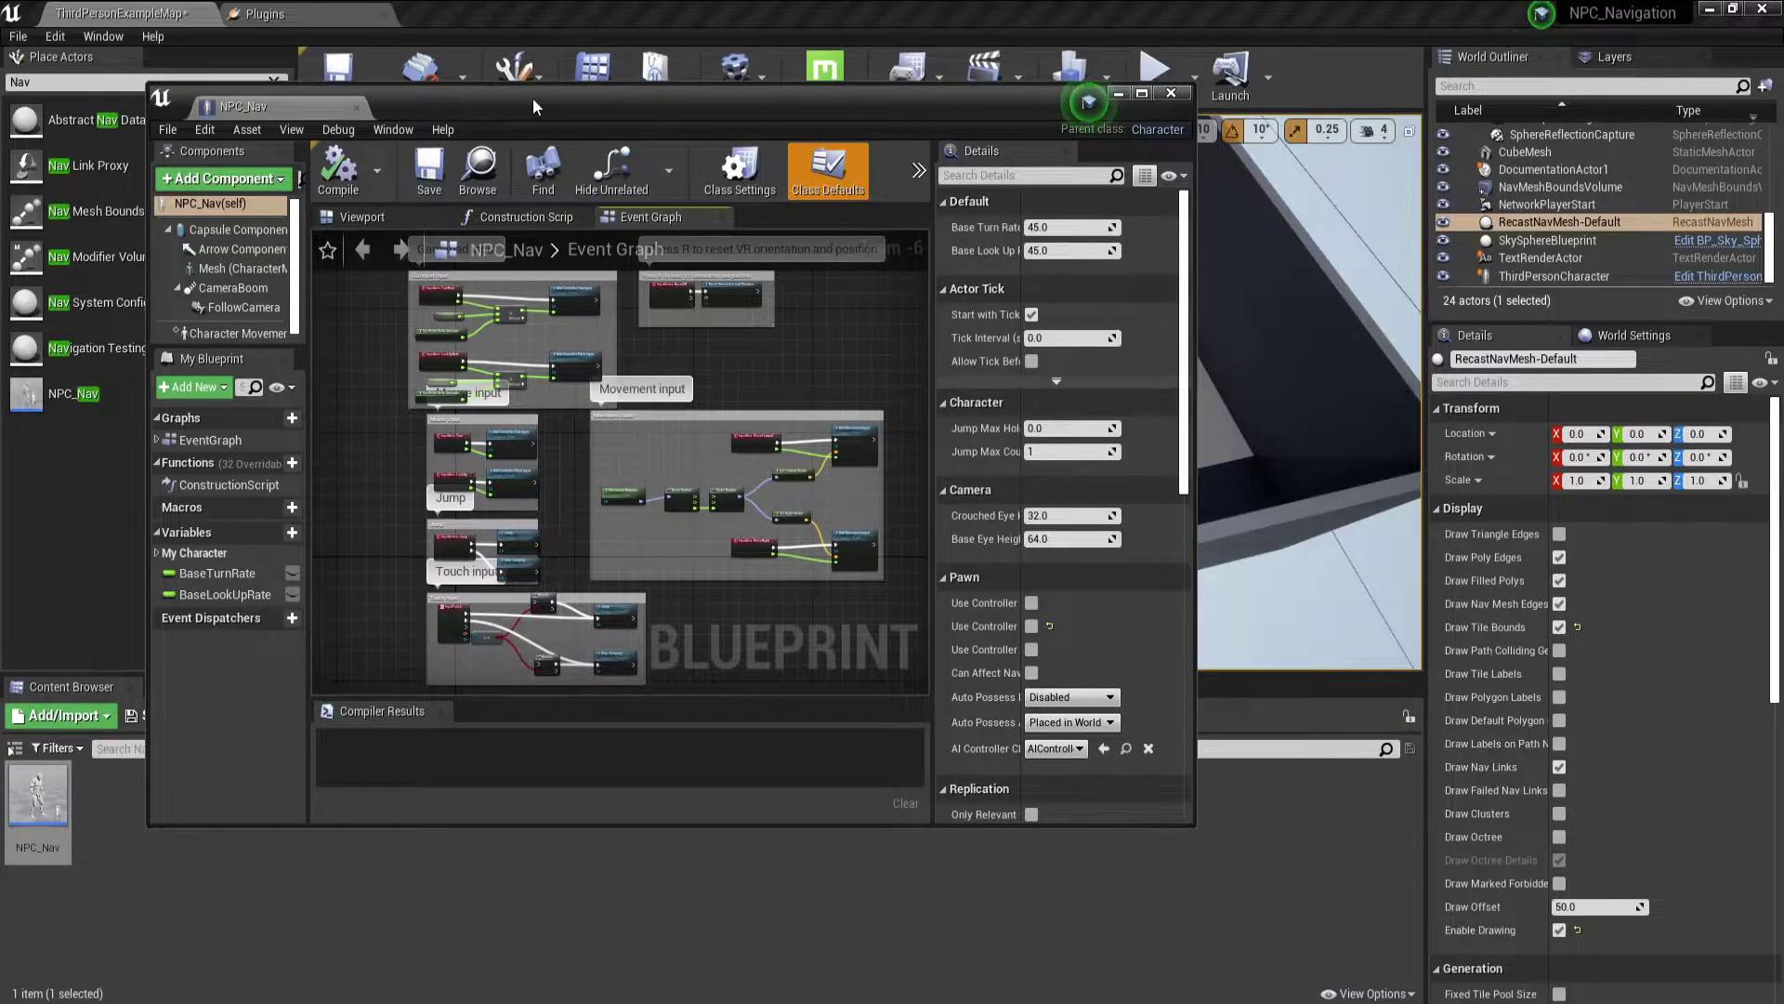
{"action": "left_click", "coordinate": [1142, 91]}
{"action": "scroll", "coordinate": [1251, 518], "scroll_direction": "up", "scroll_amount": 3}
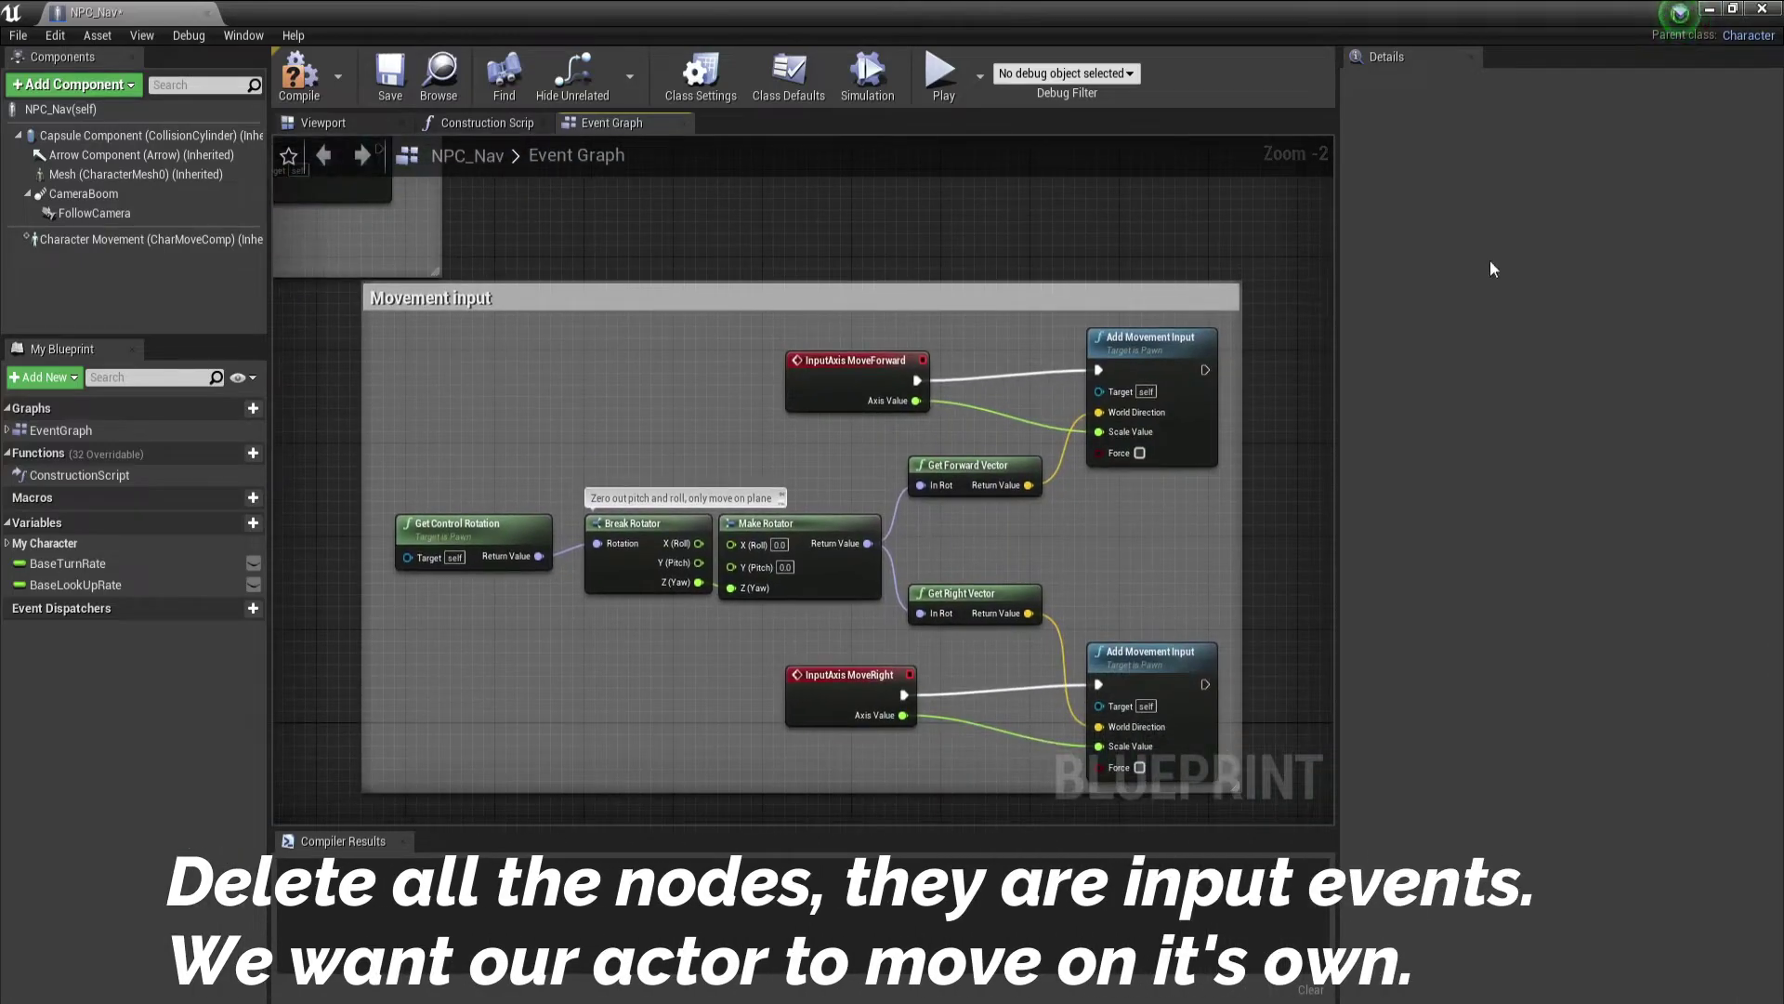
{"action": "left_click_drag", "start_coordinate": [1298, 161], "coordinate": [470, 804]}
{"action": "key", "text": "Delete"}
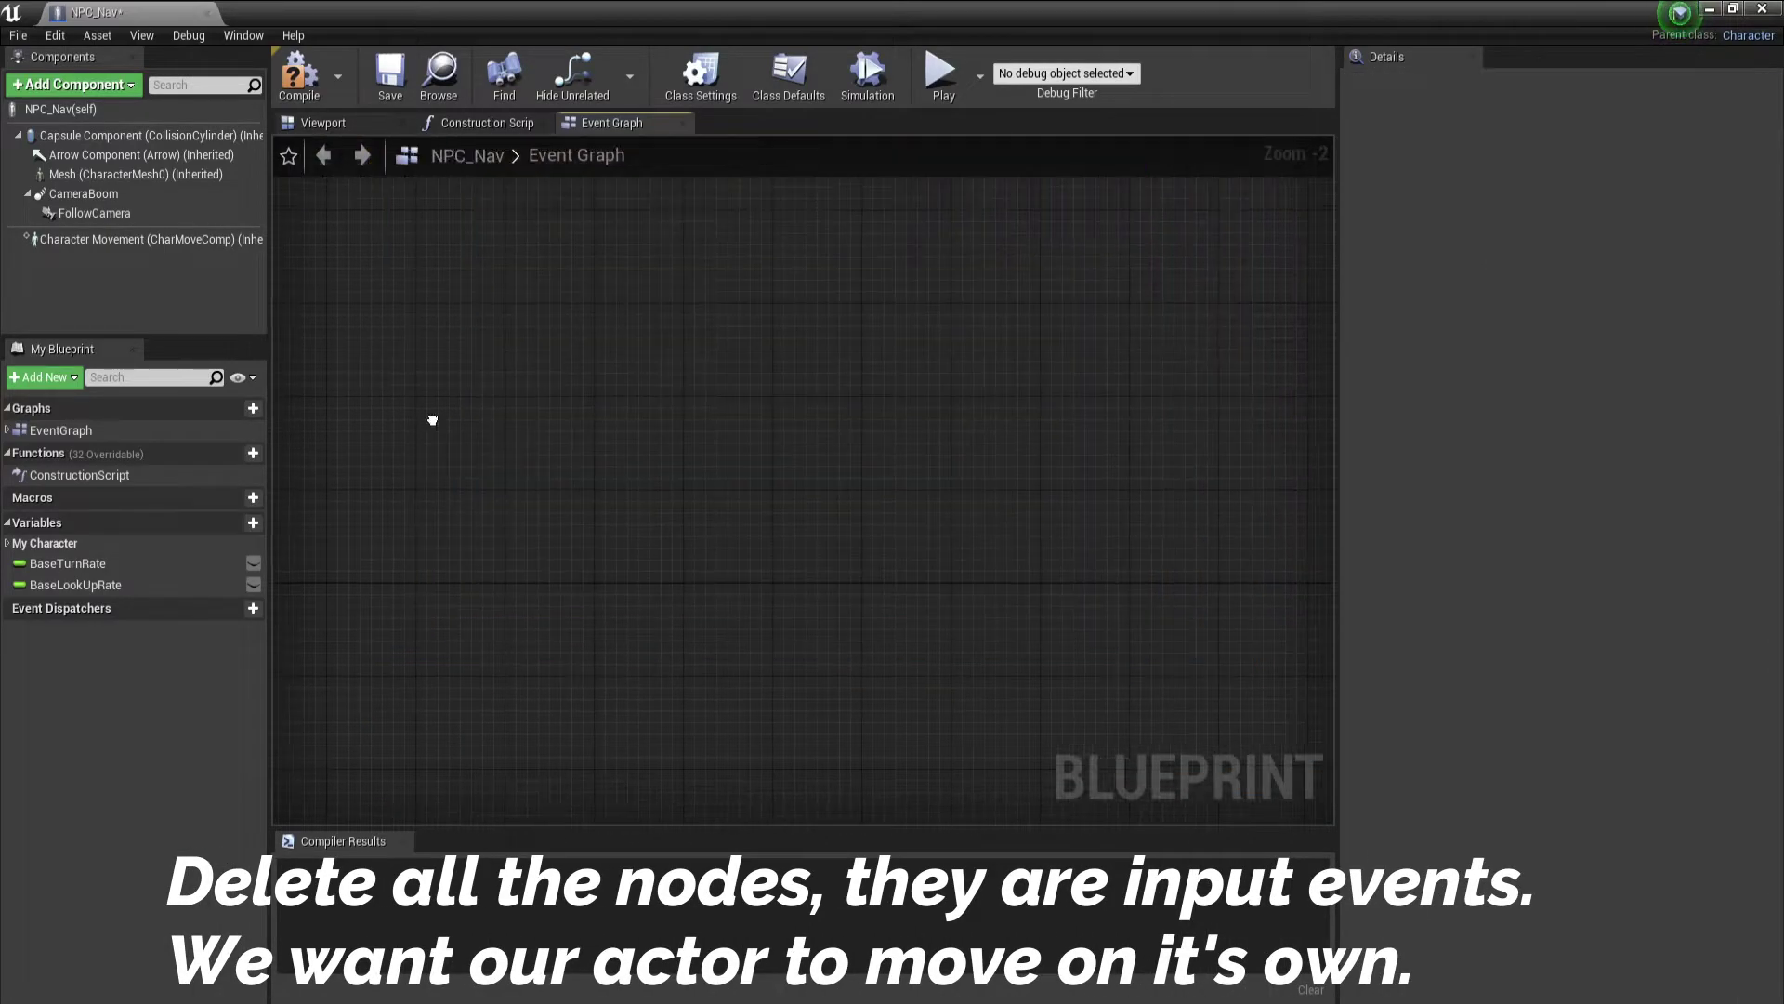
{"action": "left_click_drag", "start_coordinate": [818, 455], "coordinate": [470, 656]}
{"action": "key", "text": "Delete"}
Delete the remaining gamepad, Jump and ResetVR input nodes, leaving the graph empty
{"action": "scroll", "coordinate": [816, 438], "scroll_direction": "down", "scroll_amount": 3}
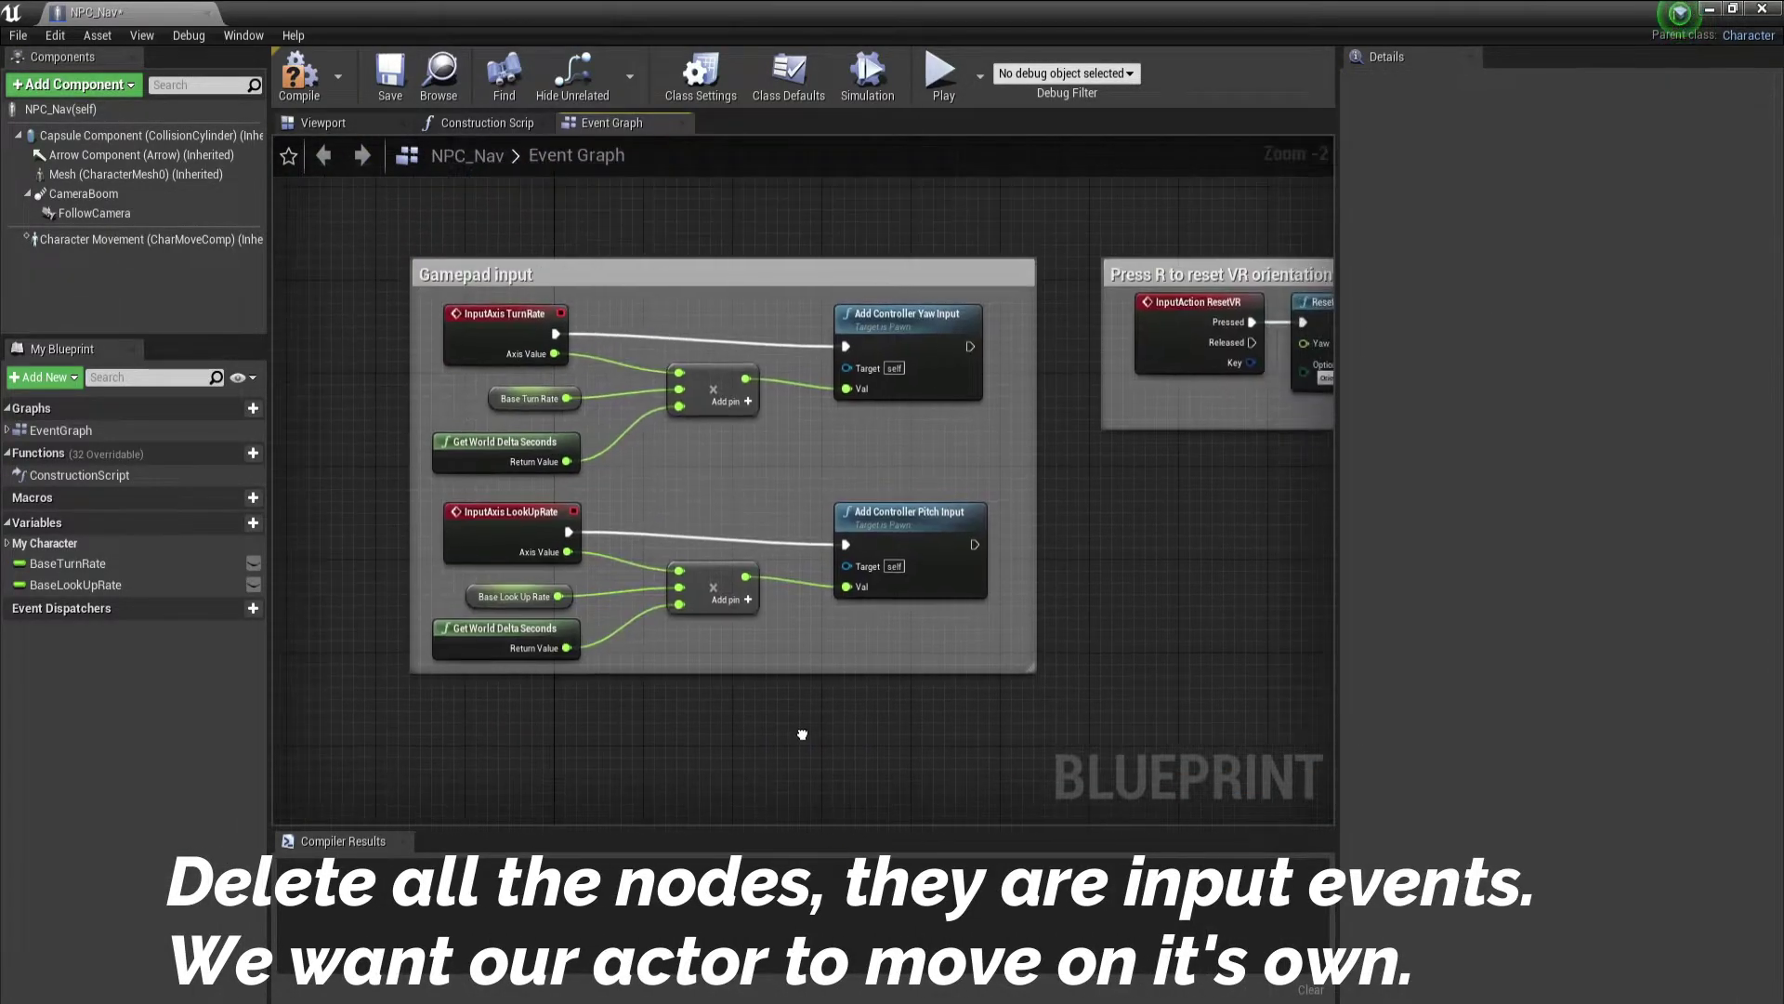
{"action": "left_click_drag", "start_coordinate": [1041, 243], "coordinate": [455, 702]}
{"action": "key", "text": "Delete"}
{"action": "right_click_drag", "start_coordinate": [929, 520], "coordinate": [873, 288]}
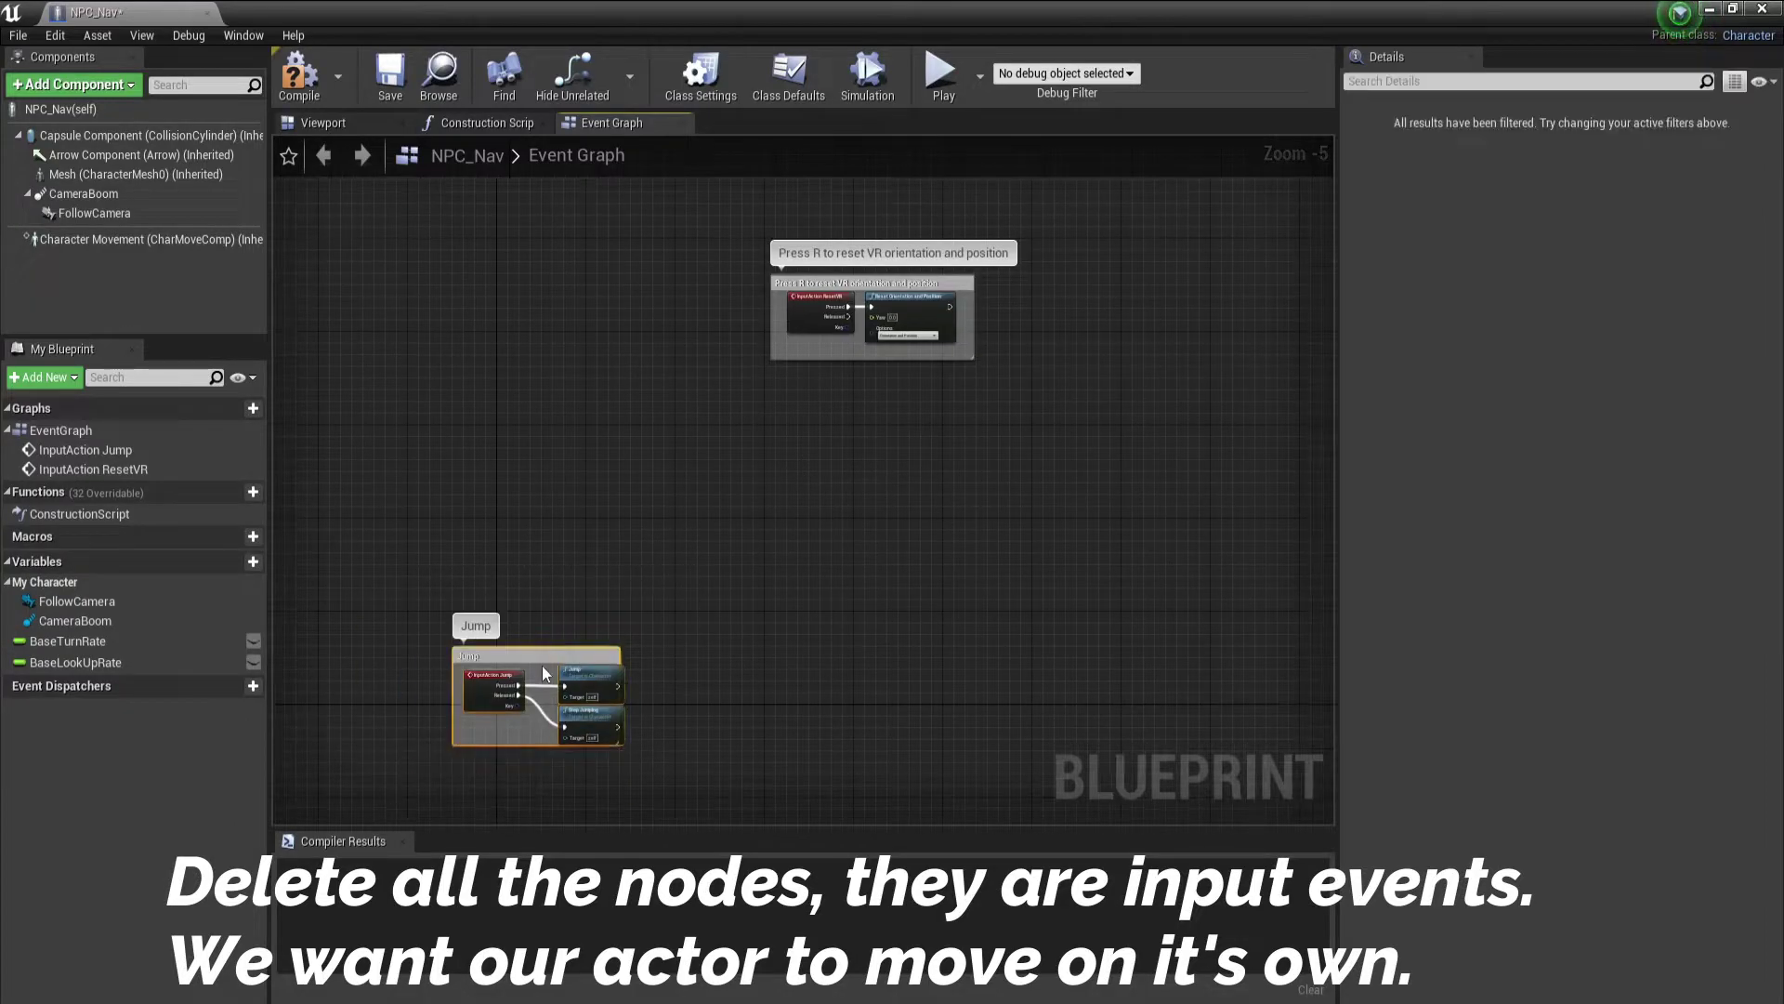
{"action": "left_click_drag", "start_coordinate": [534, 650], "coordinate": [639, 269]}
{"action": "scroll", "coordinate": [604, 265], "scroll_direction": "up", "scroll_amount": 5}
{"action": "mouse_move", "coordinate": [839, 563]}
{"action": "right_mouse_down"}
{"action": "mouse_move", "coordinate": [639, 632]}
{"action": "mouse_move", "coordinate": [763, 618]}
{"action": "right_mouse_up"}
{"action": "scroll", "coordinate": [638, 632], "scroll_direction": "down", "scroll_amount": 4}
{"action": "key", "text": "ctrl+a"}
{"action": "key", "text": "Delete"}
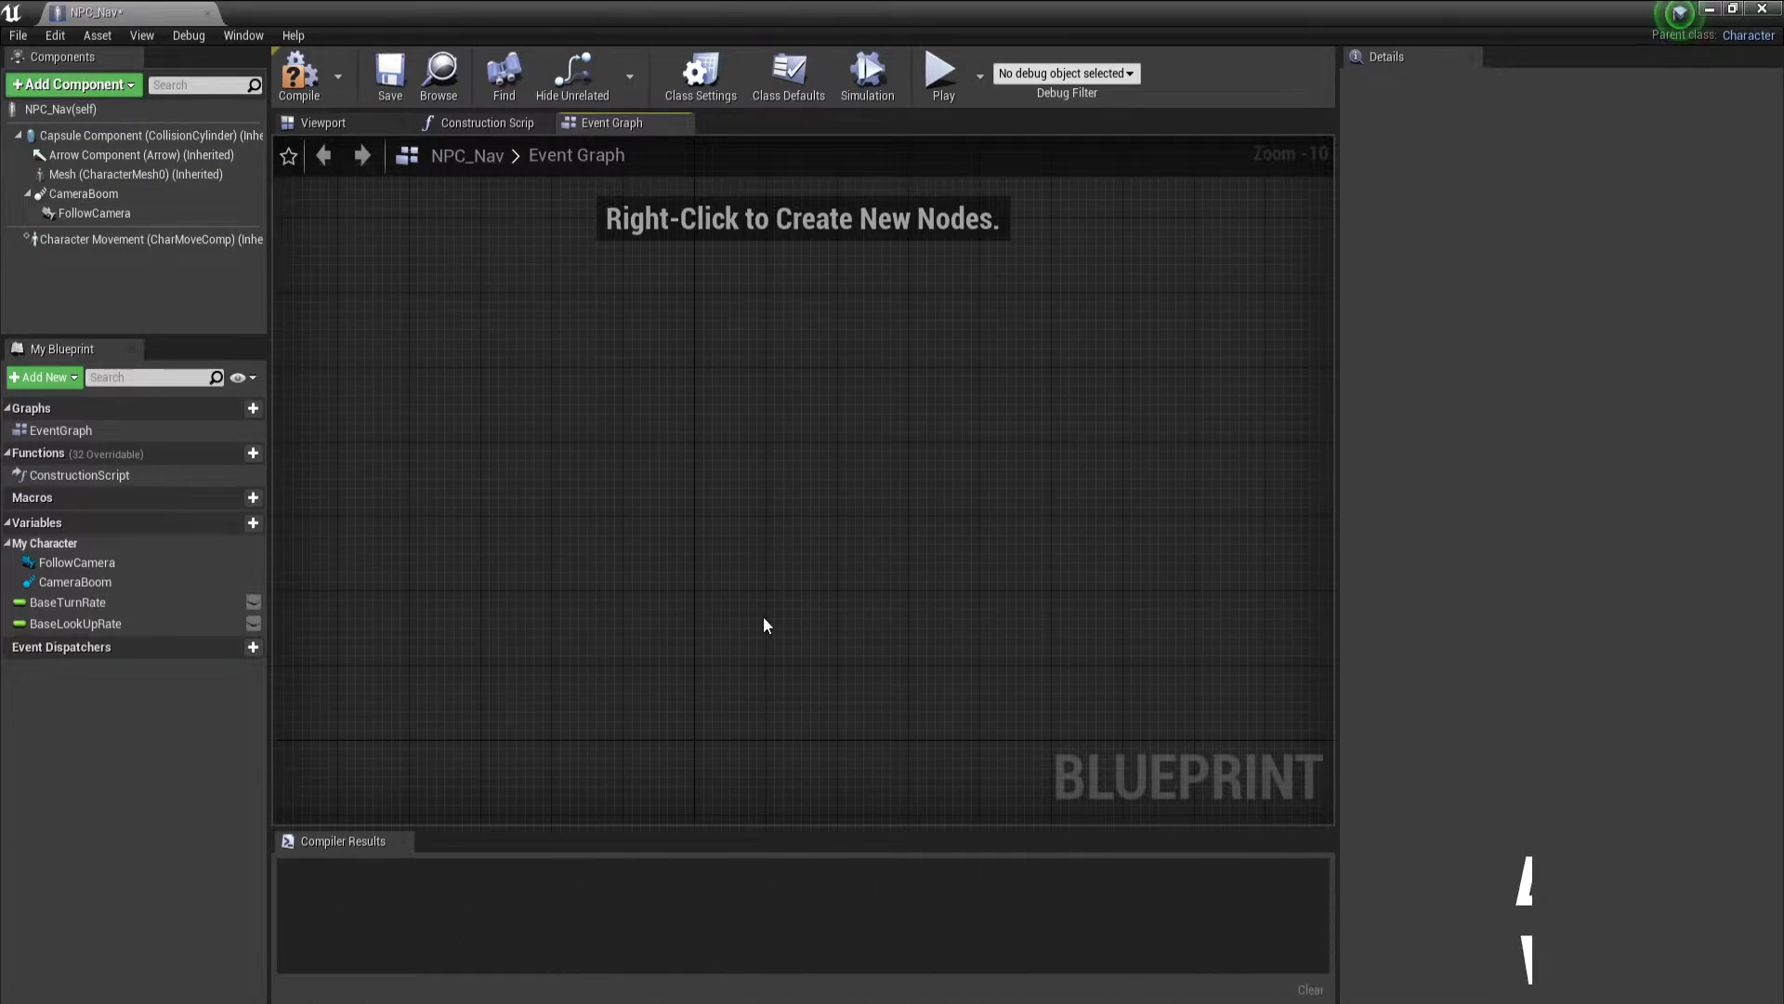
Add a custom event node to the Event Graph and name it Move_NPC
{"action": "right_click", "coordinate": [516, 482]}
{"action": "type", "text": "add"}
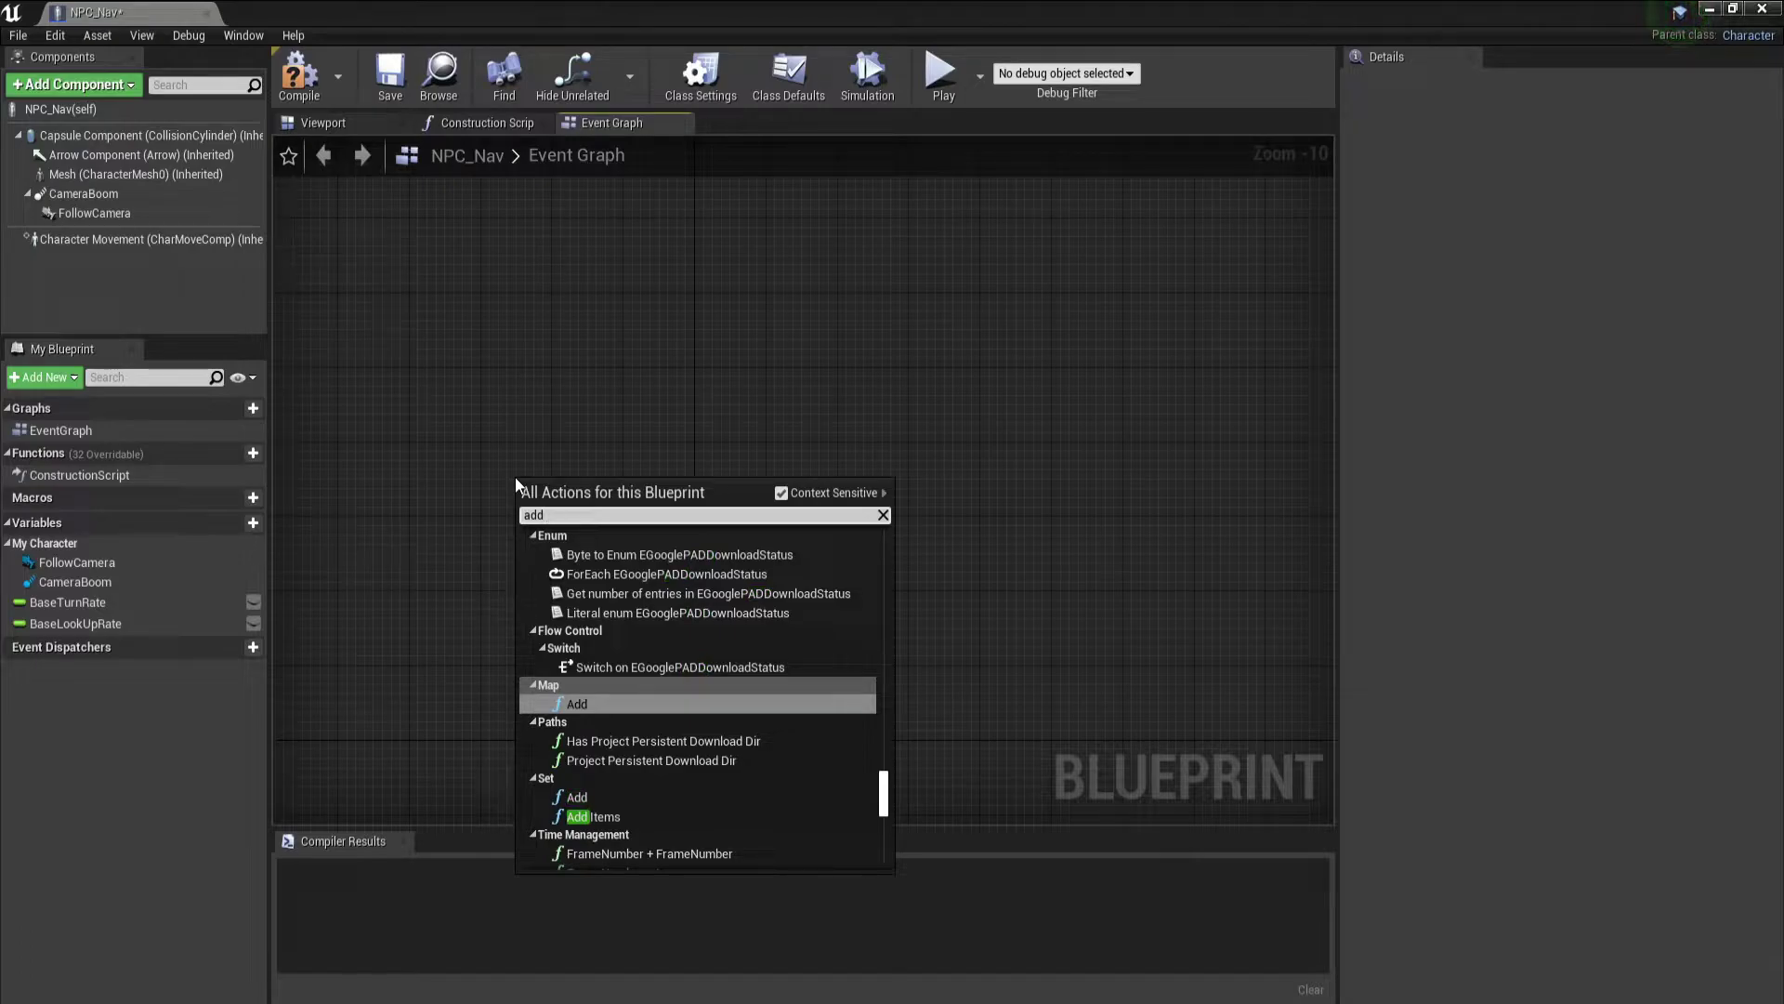
{"action": "type", "text": " custo"}
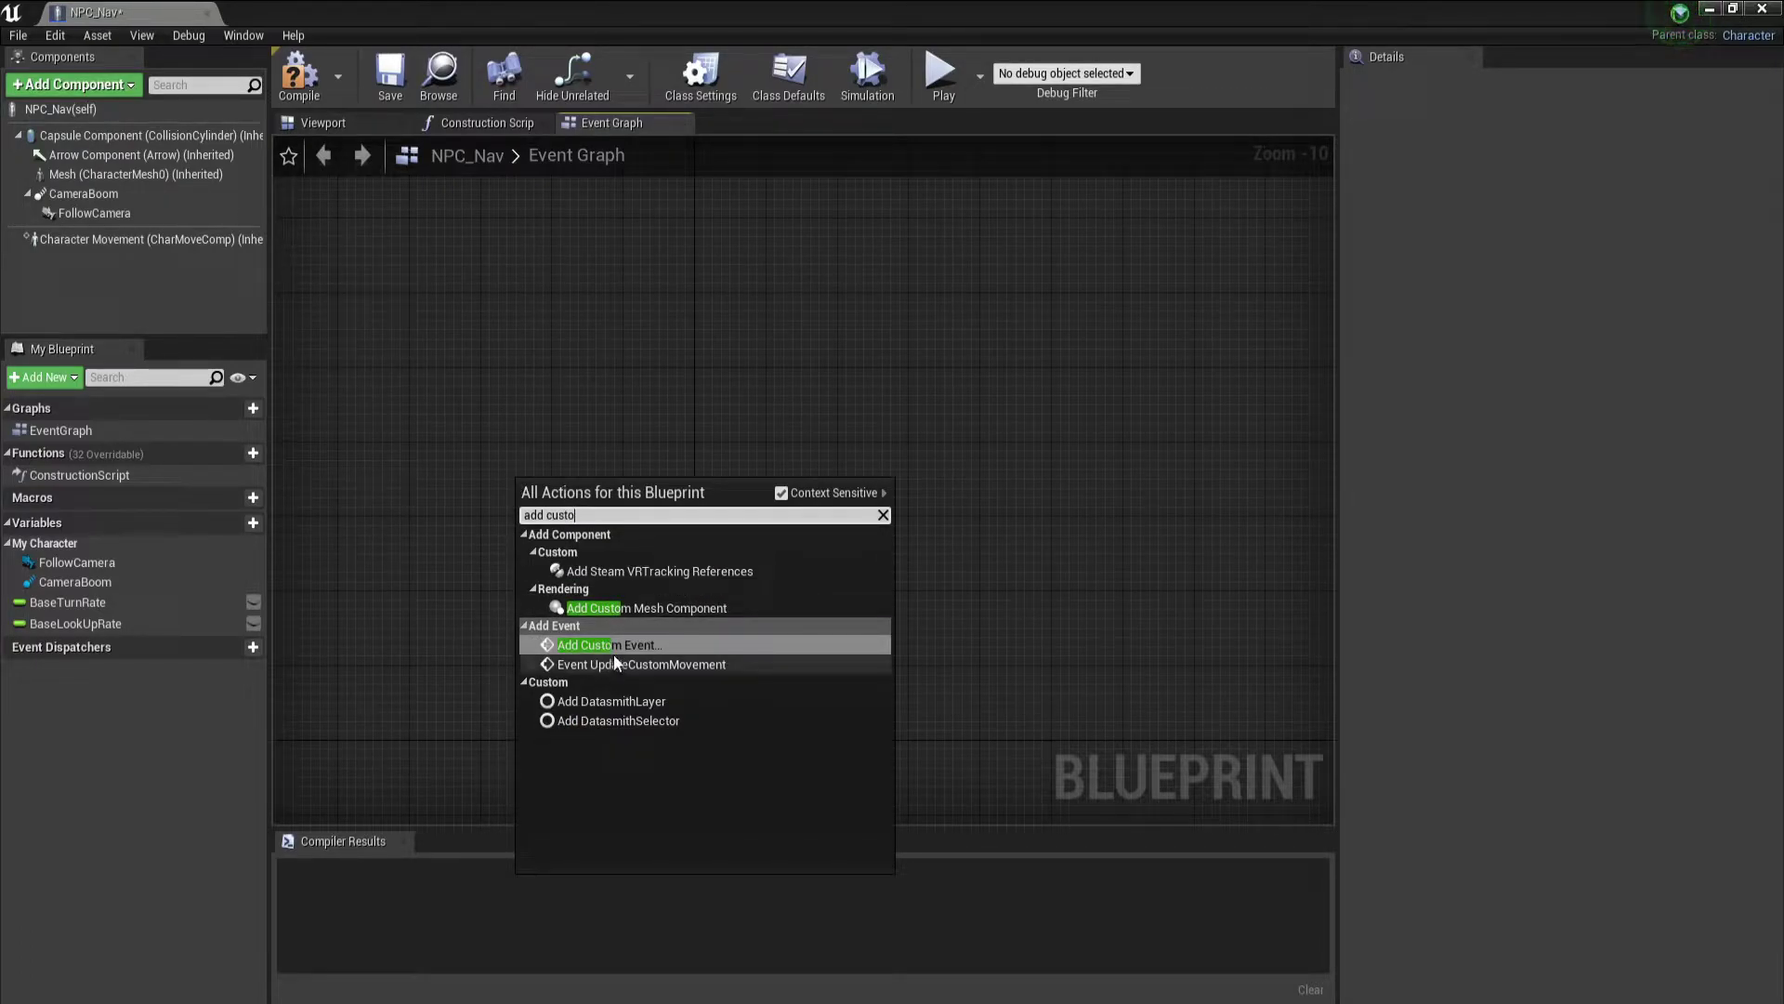
{"action": "left_click", "coordinate": [639, 650]}
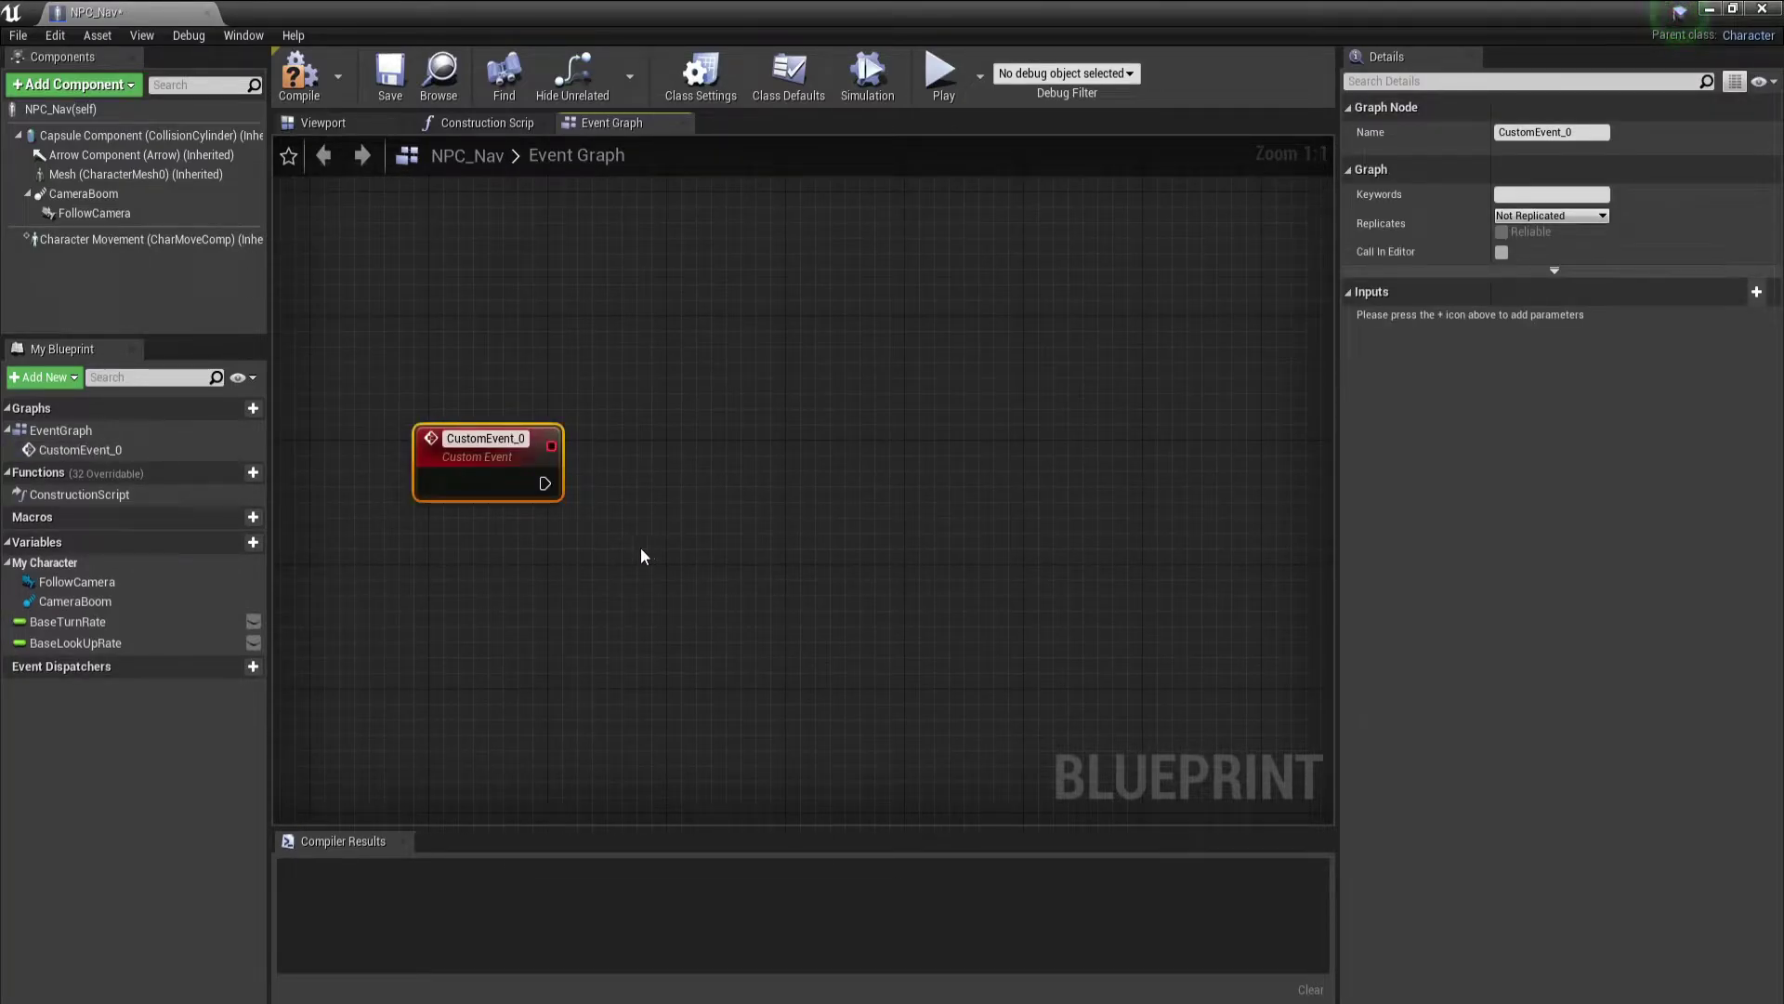
{"action": "left_click", "coordinate": [487, 439]}
{"action": "type", "text": "M"}
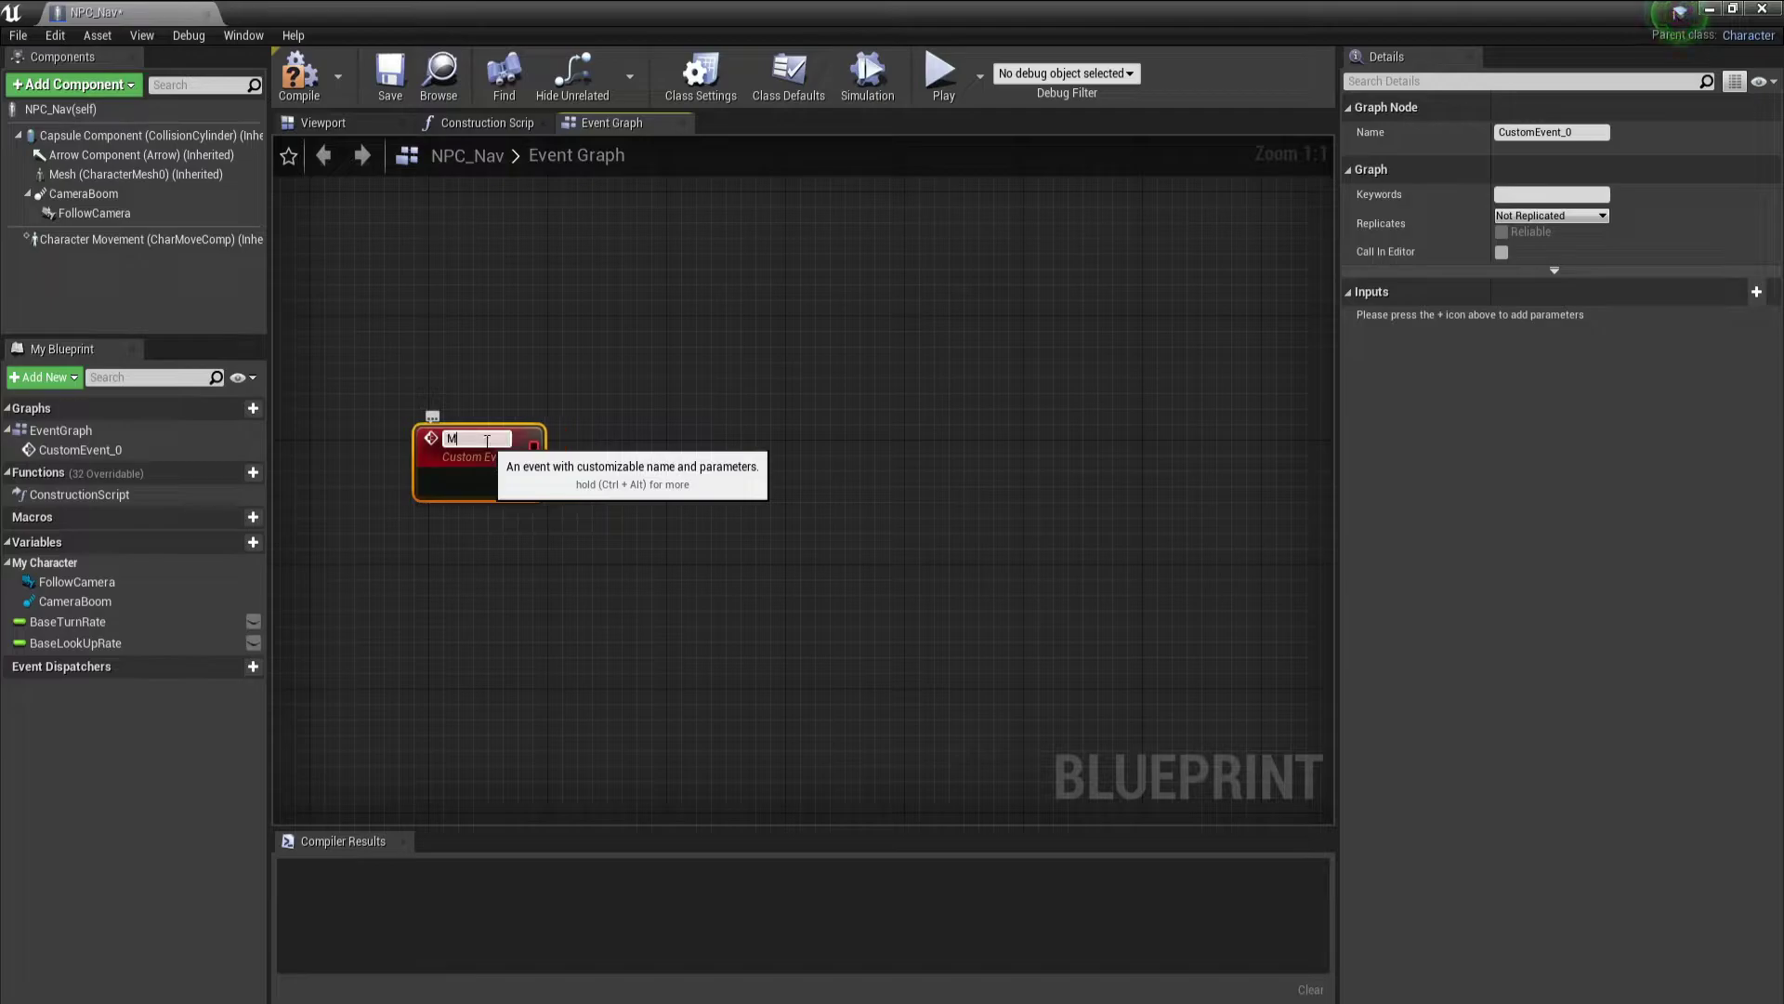
{"action": "type", "text": "ove"}
{"action": "type", "text": "_NPC"}
{"action": "key", "text": "Return"}
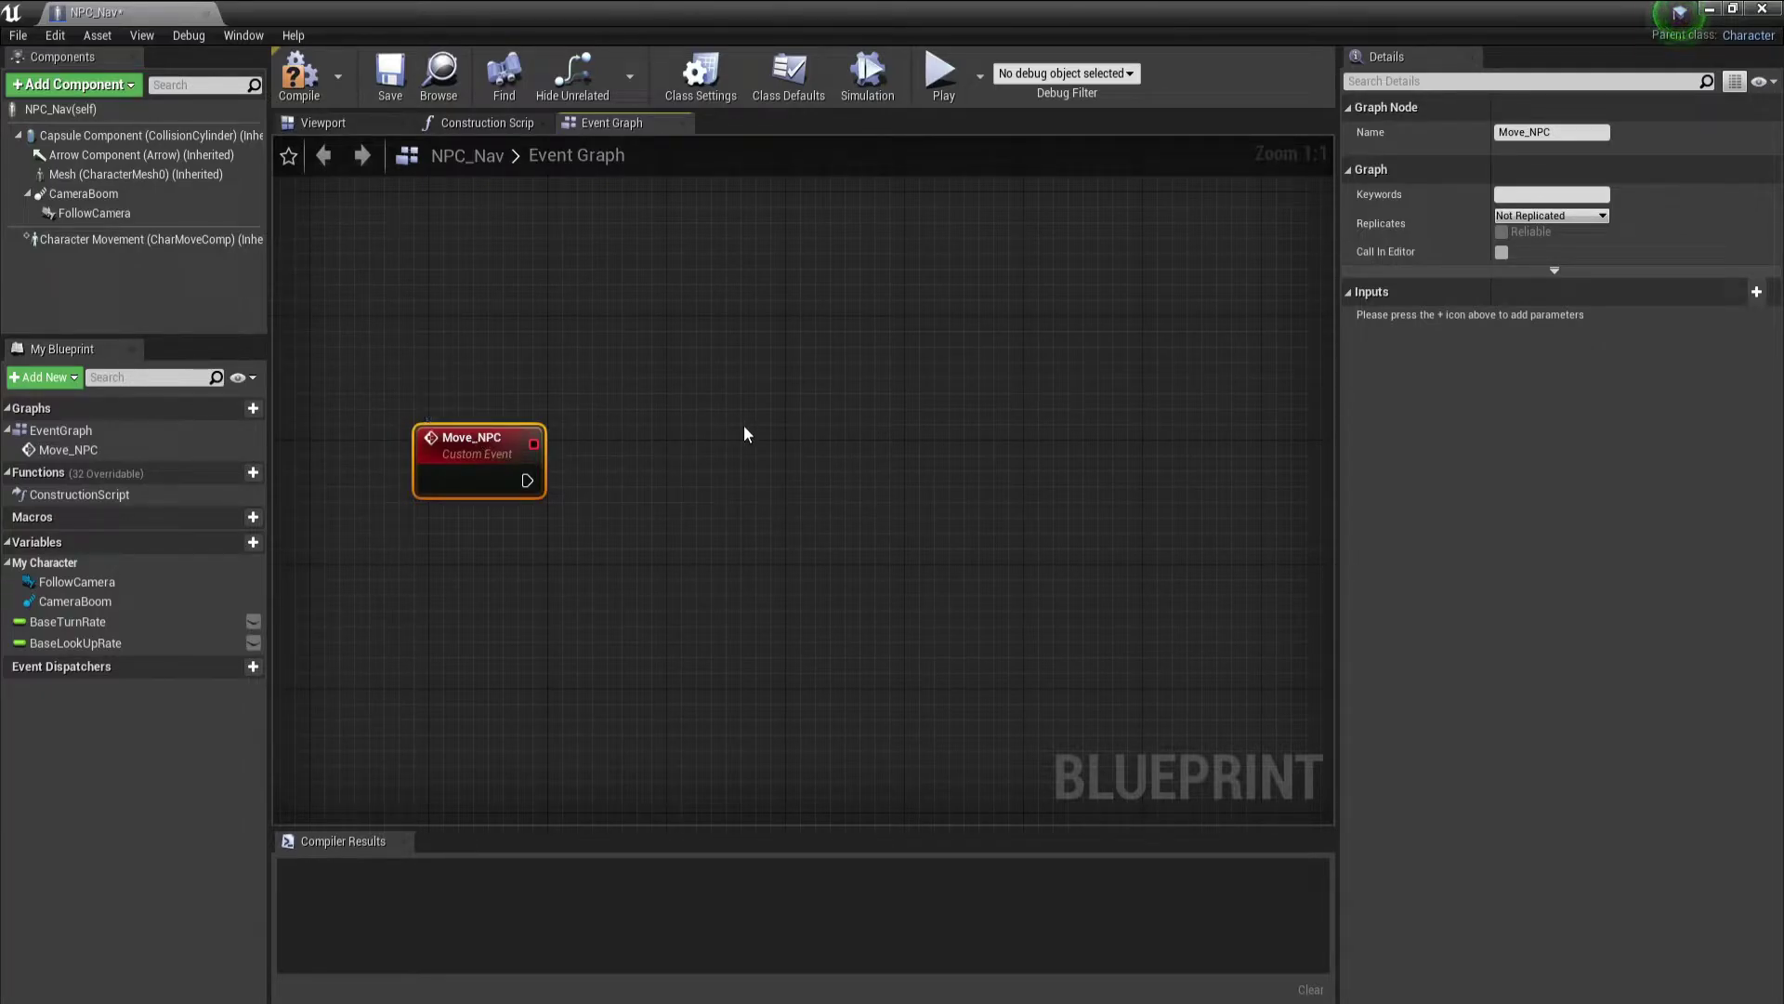
Add a GetActorLocation node to the graph
{"action": "right_click", "coordinate": [730, 473]}
{"action": "type", "text": "ge"}
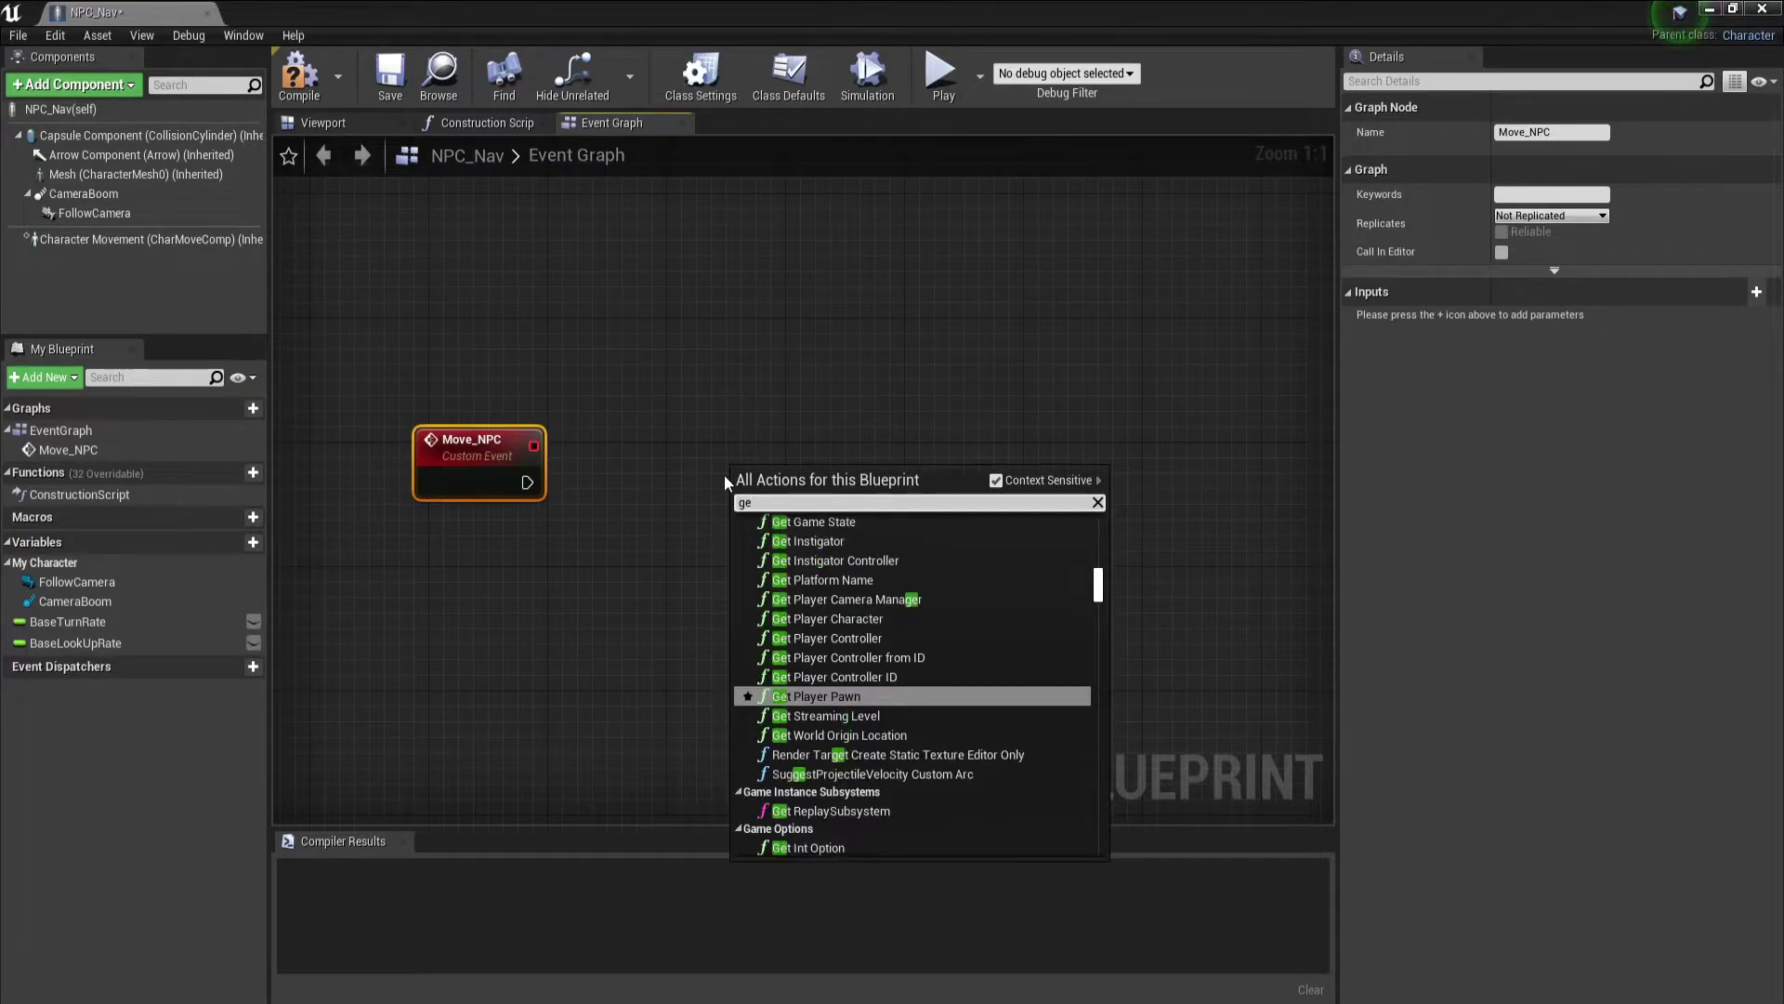
{"action": "type", "text": "t"}
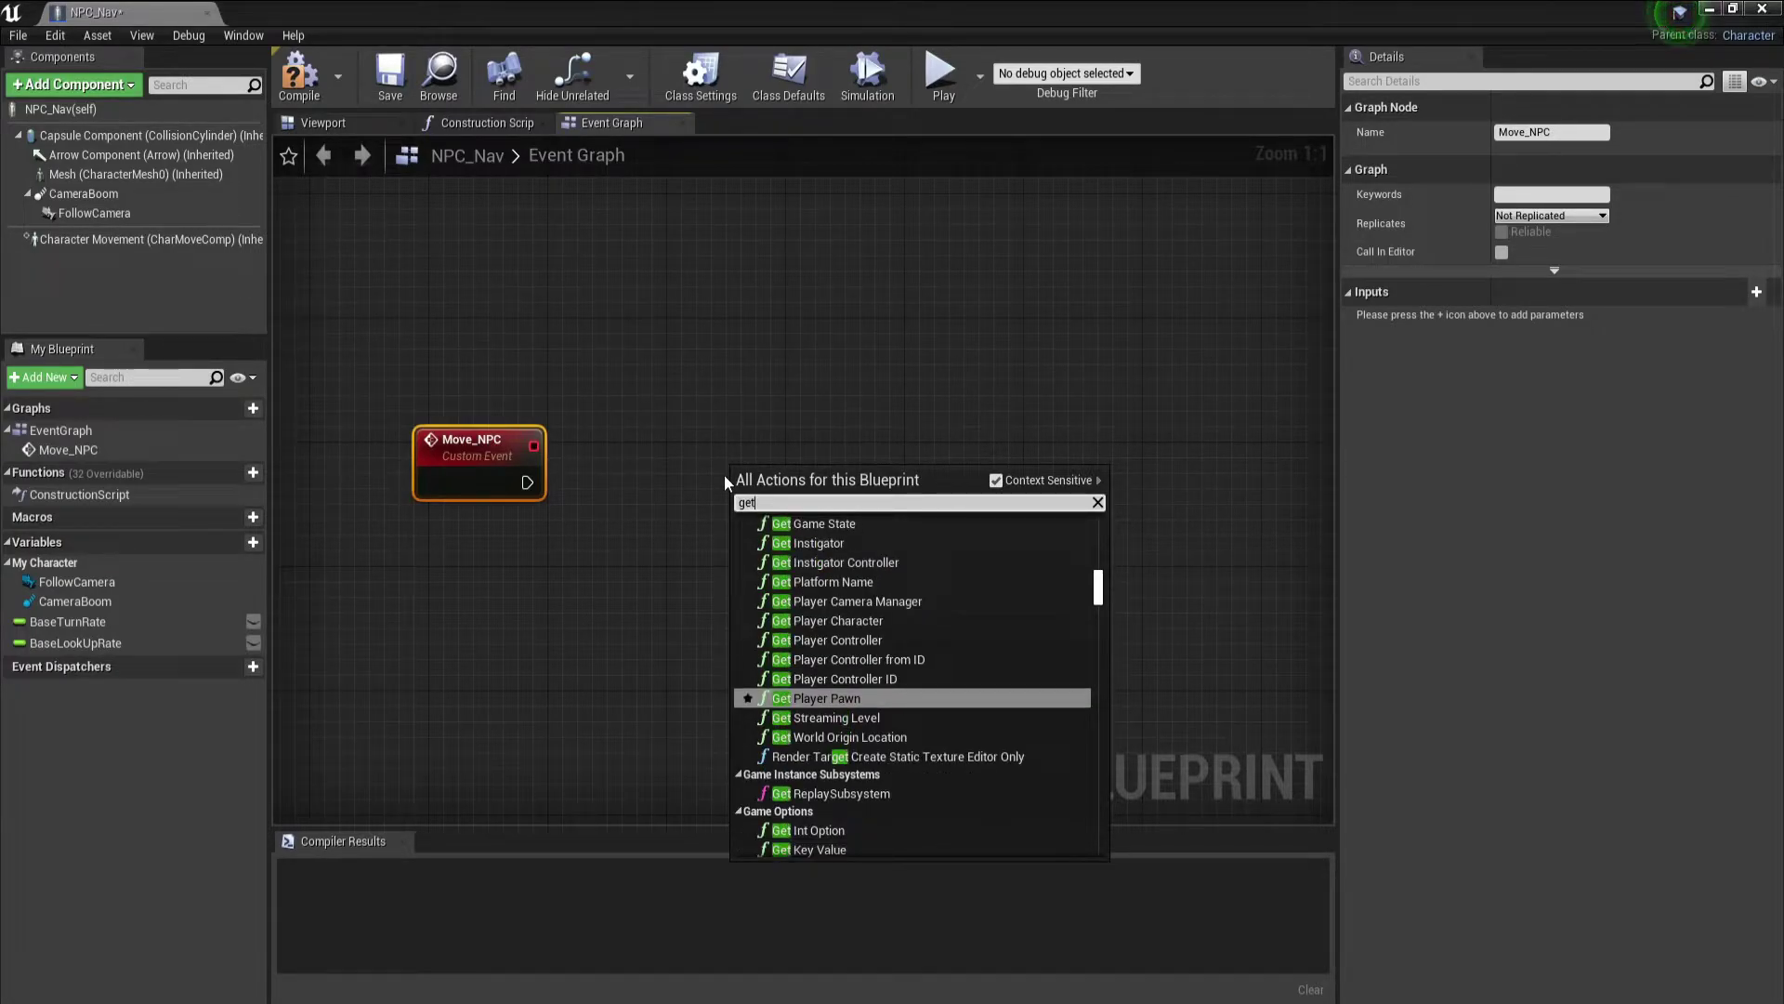
{"action": "type", "text": "a"}
{"action": "key", "text": "BackSpace"}
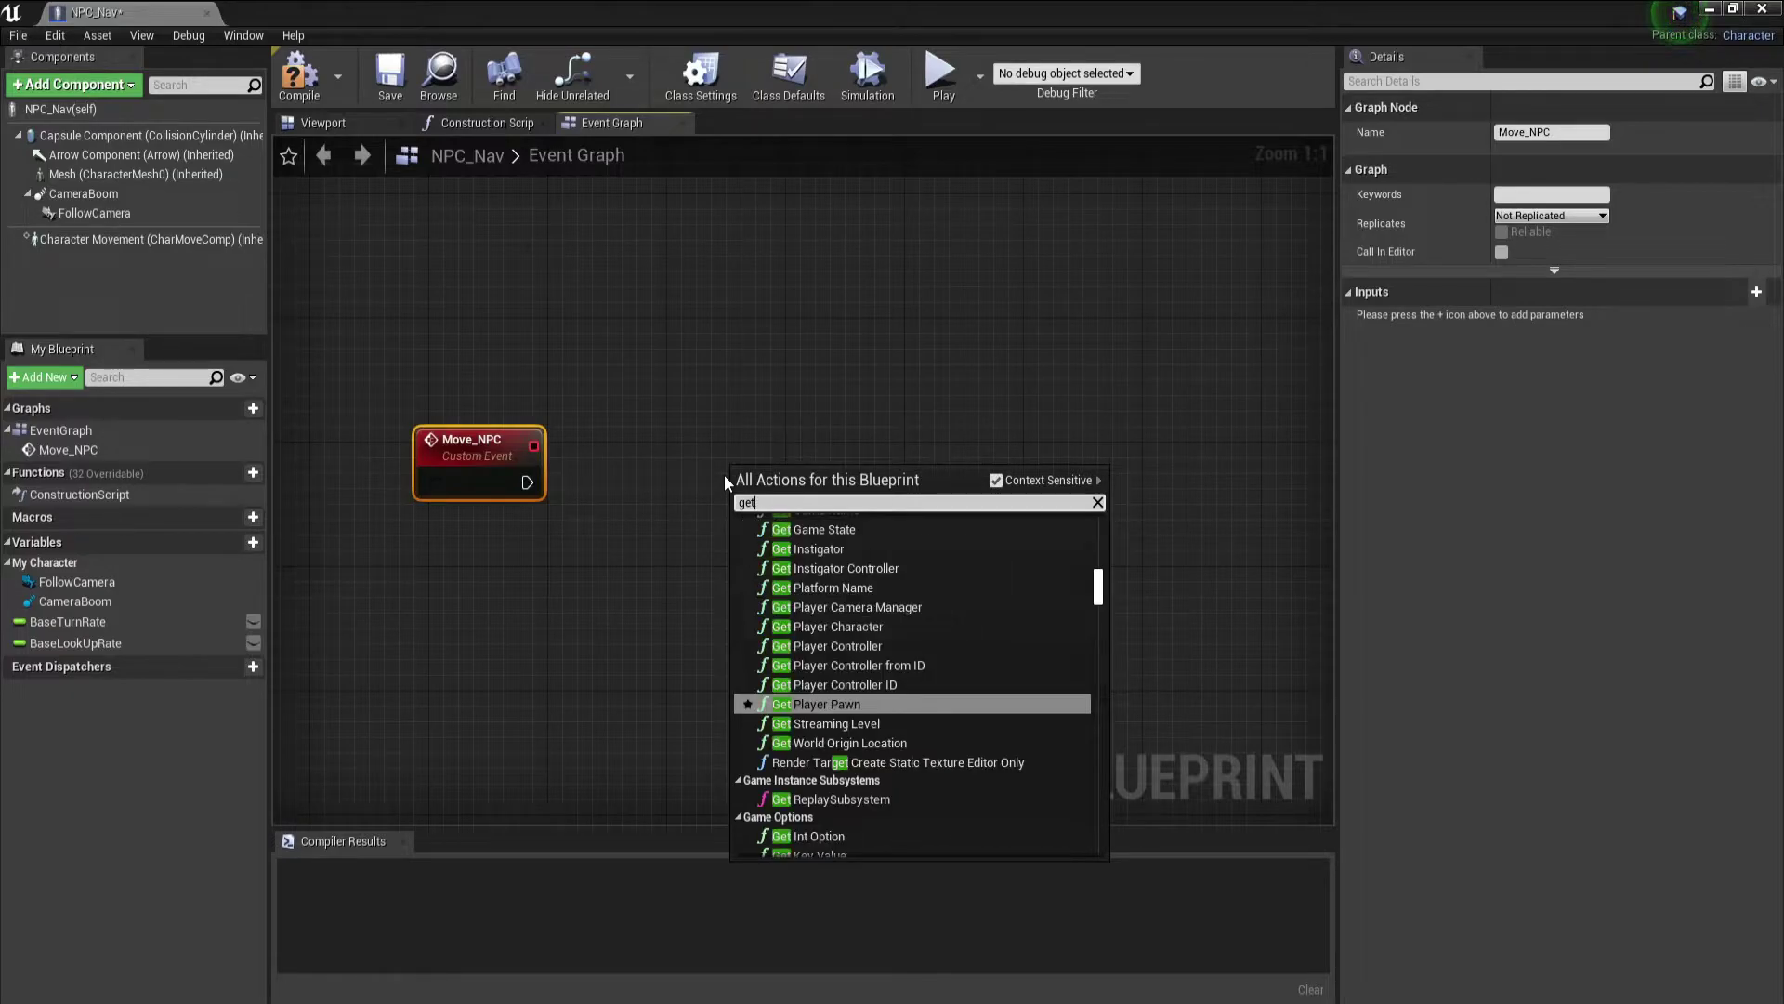
{"action": "type", "text": " act"}
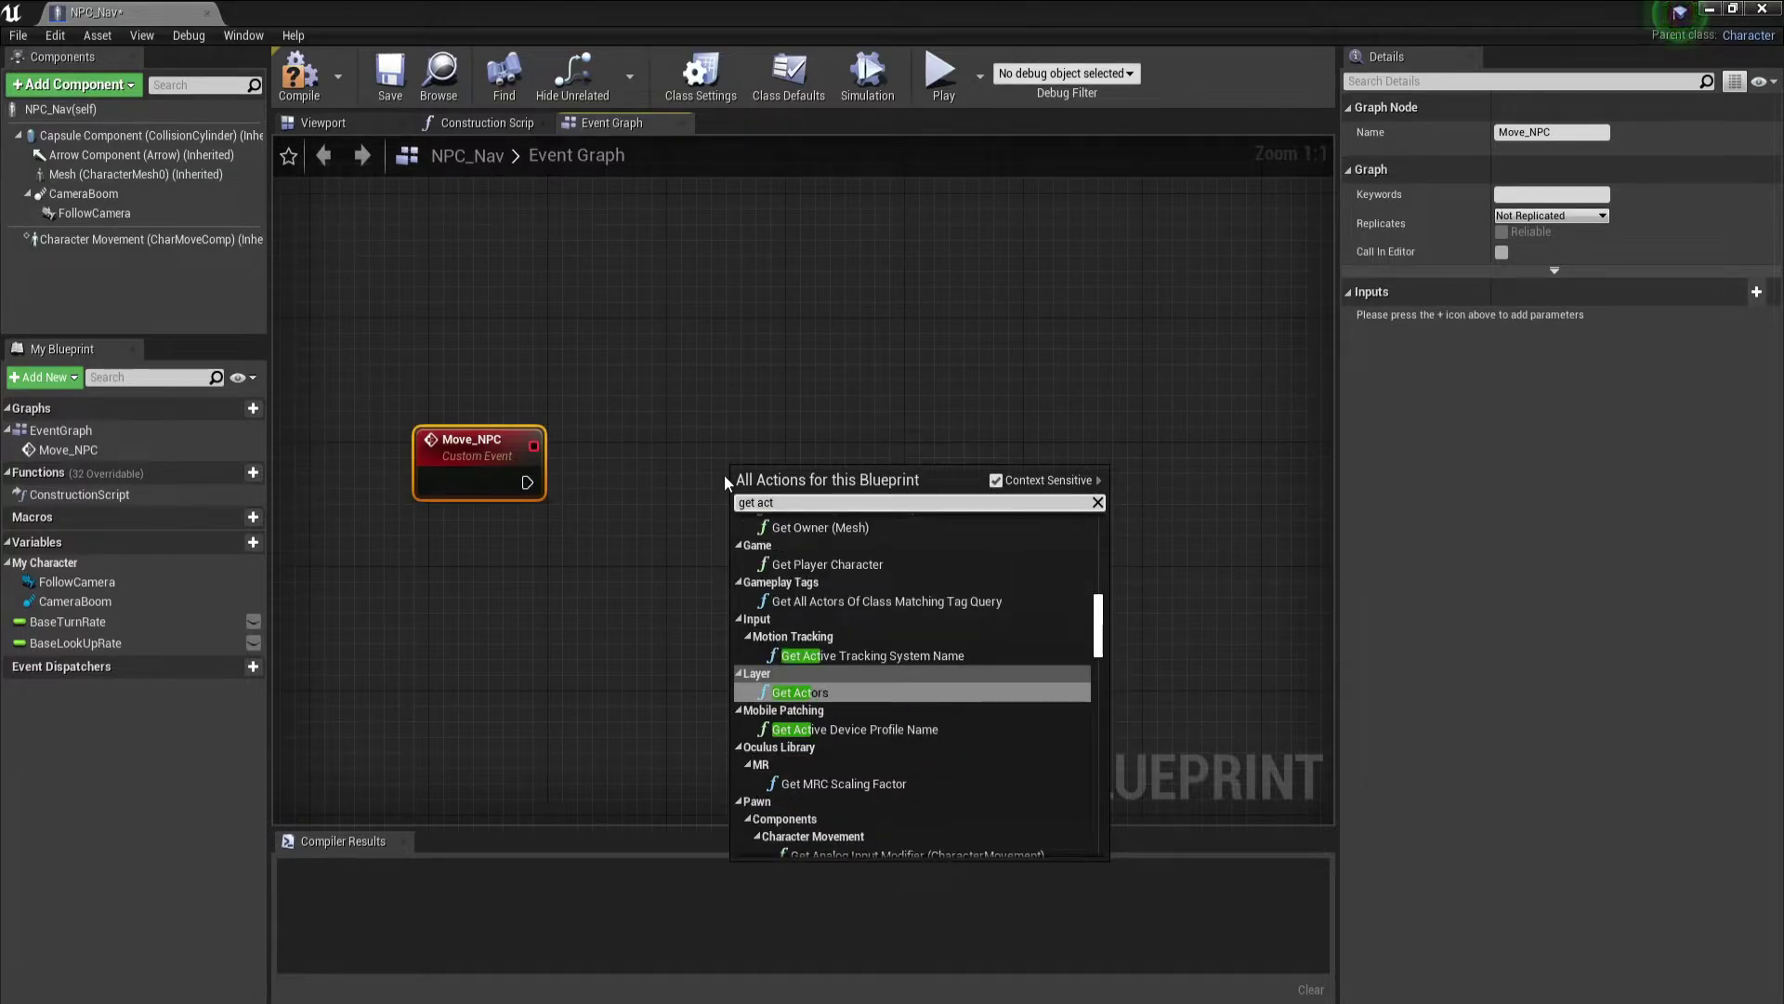
{"action": "type", "text": "or"}
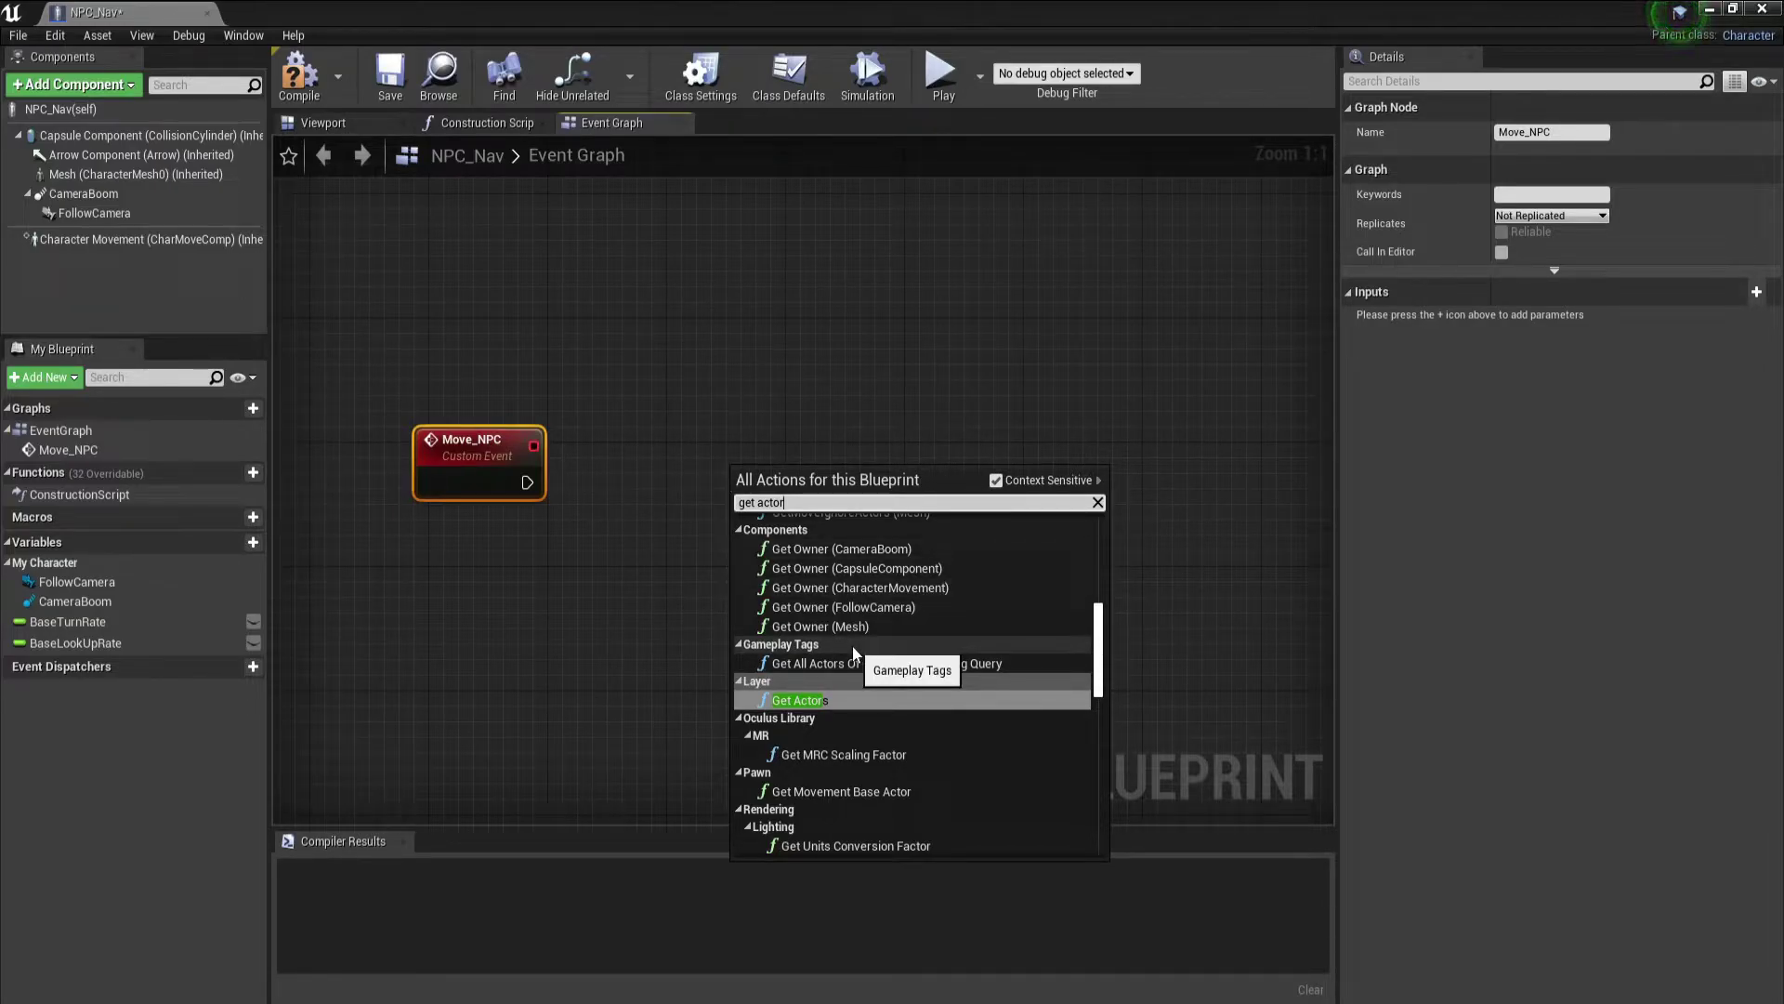
{"action": "type", "text": "l"}
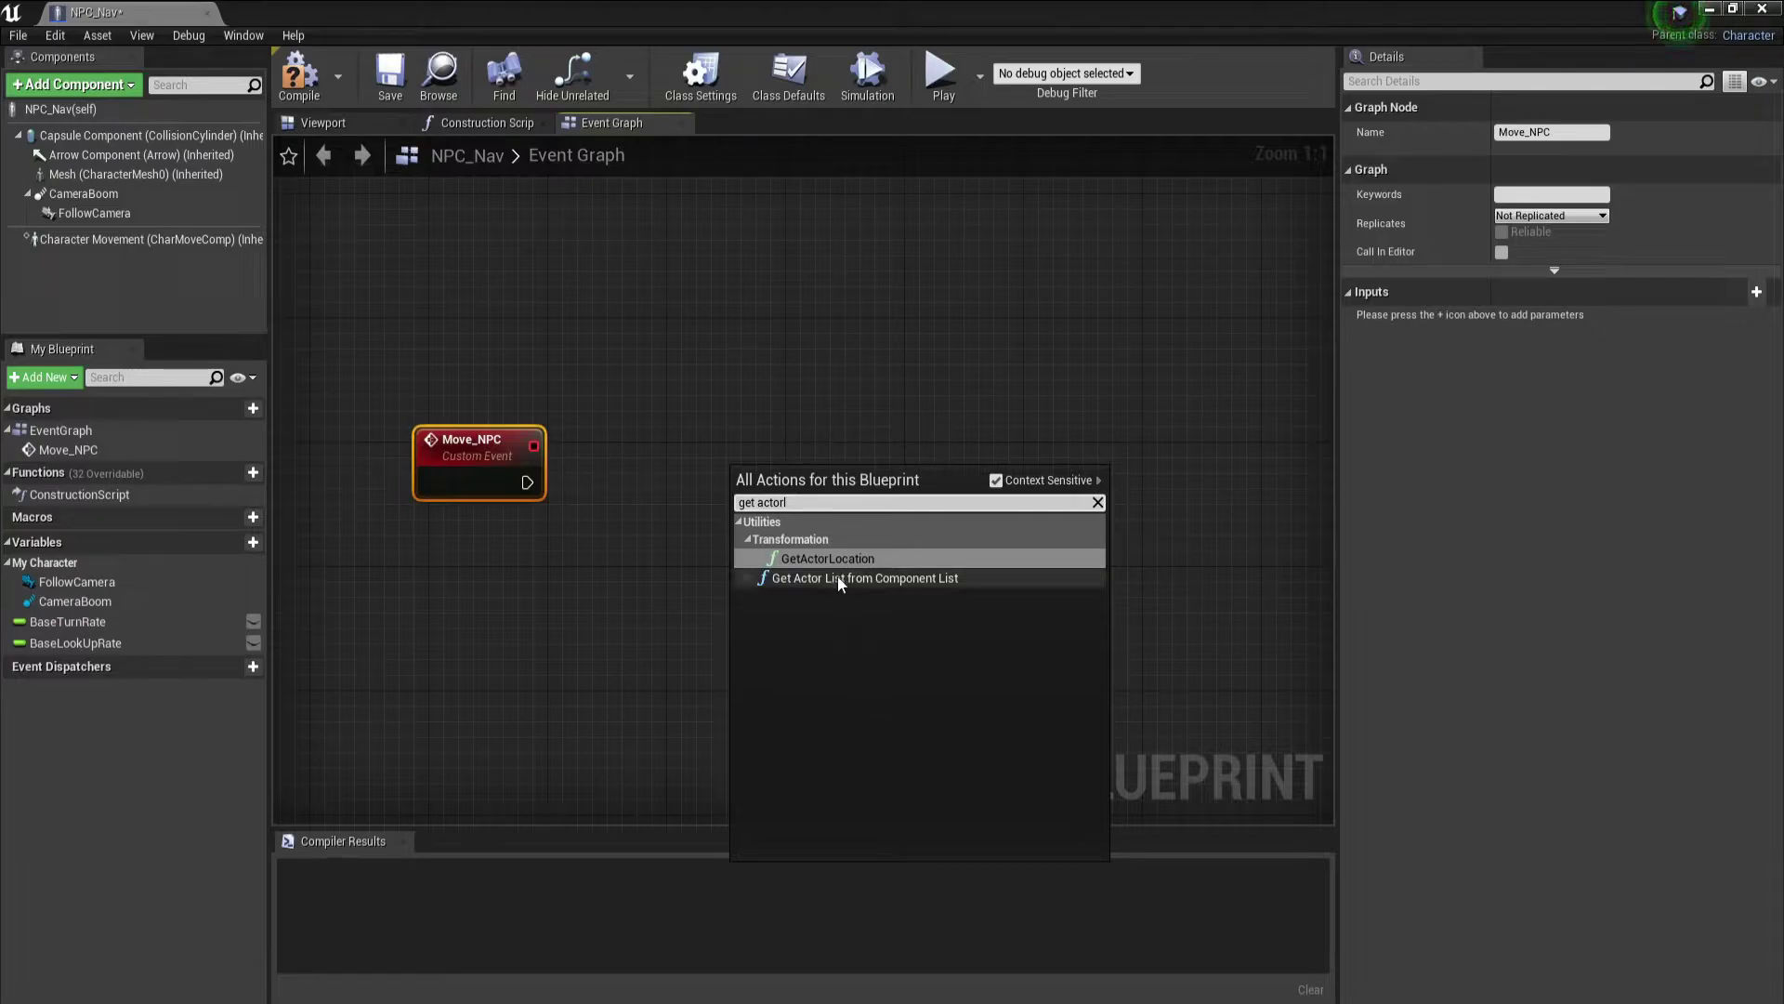
{"action": "left_click", "coordinate": [849, 557]}
{"action": "left_click_drag", "start_coordinate": [786, 489], "coordinate": [772, 443]}
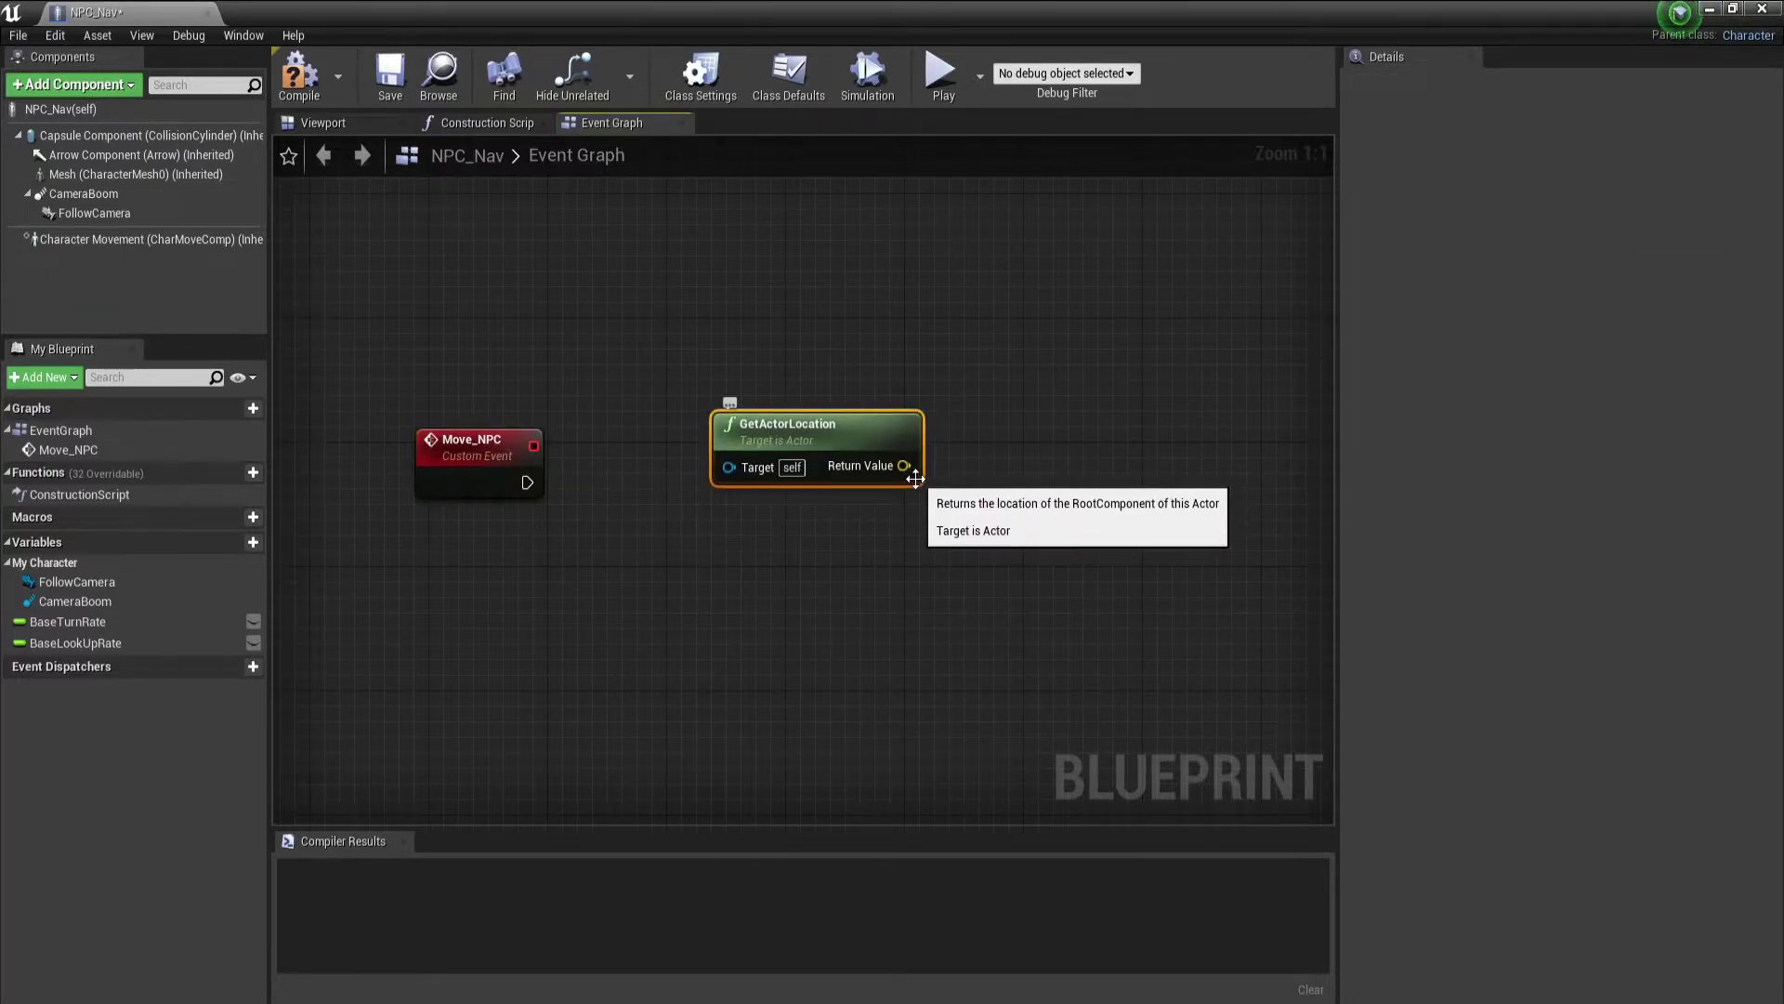
Connect GetActorLocation into GetRandomReachablePointInRadius and set its Radius to 1000
{"action": "left_click_drag", "start_coordinate": [903, 466], "coordinate": [1041, 621]}
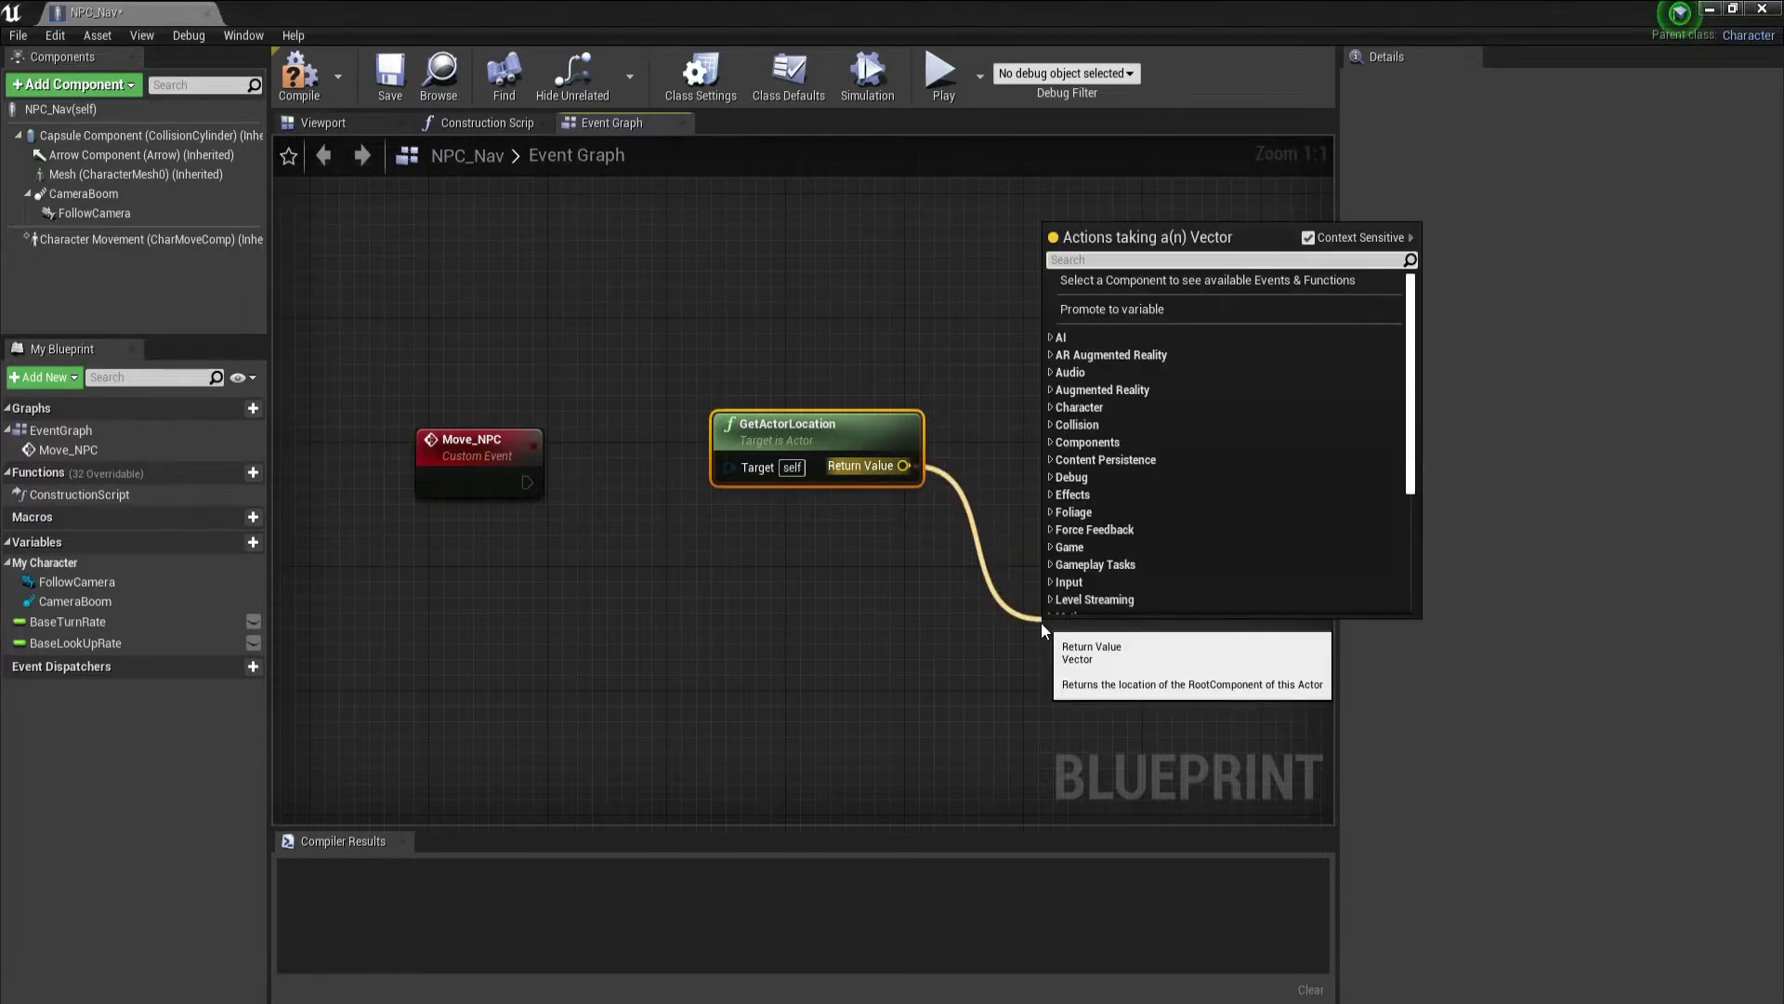
{"action": "type", "text": "random"}
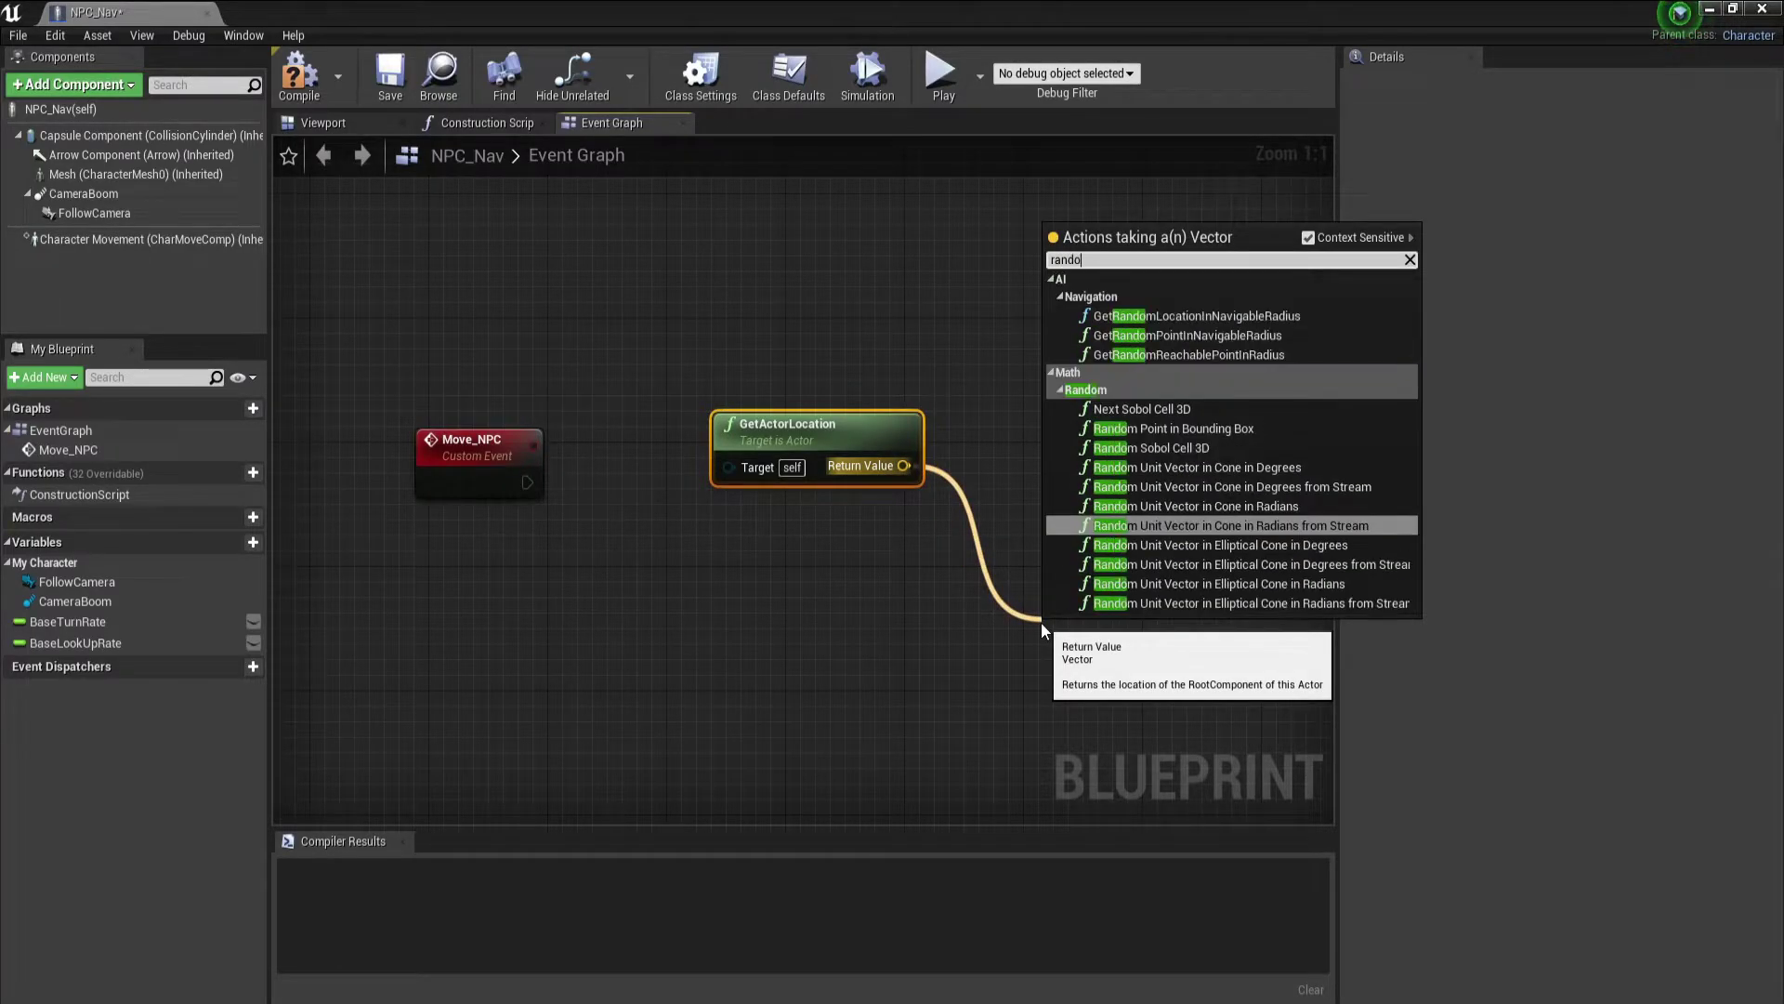
{"action": "type", "text": "re"}
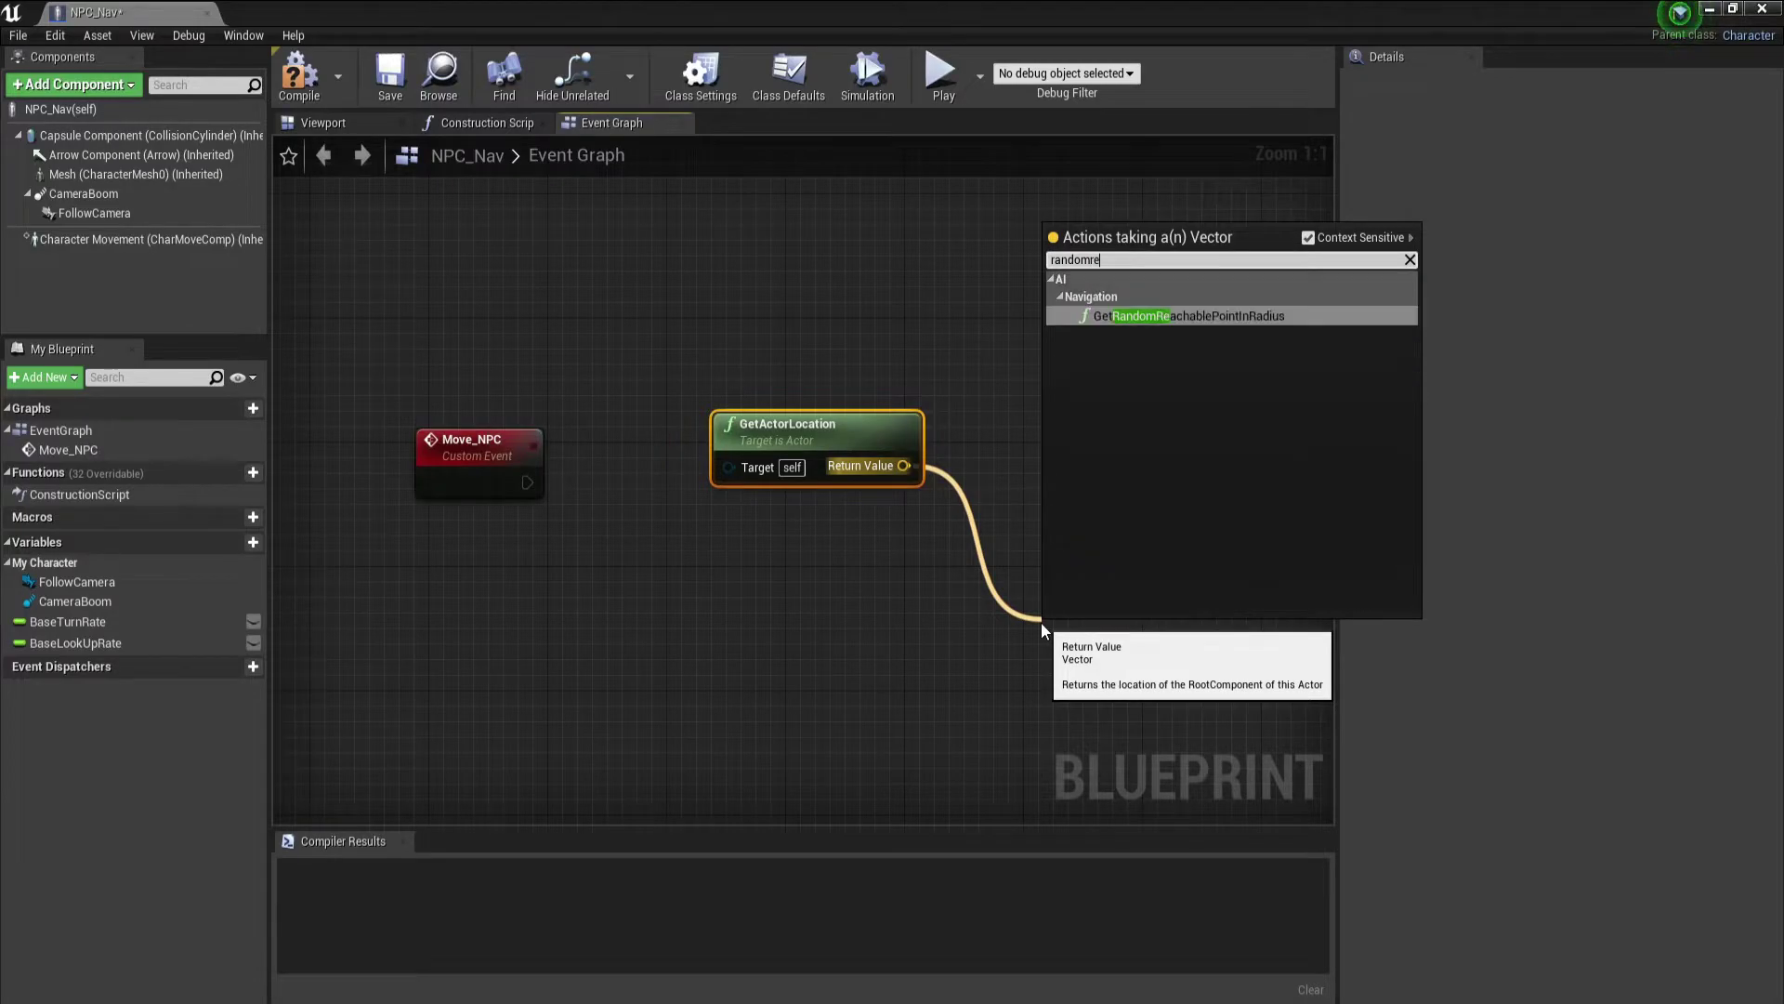
{"action": "type", "text": "achable"}
{"action": "left_click", "coordinate": [1231, 317]}
{"action": "left_click_drag", "start_coordinate": [1157, 630], "coordinate": [1113, 453]}
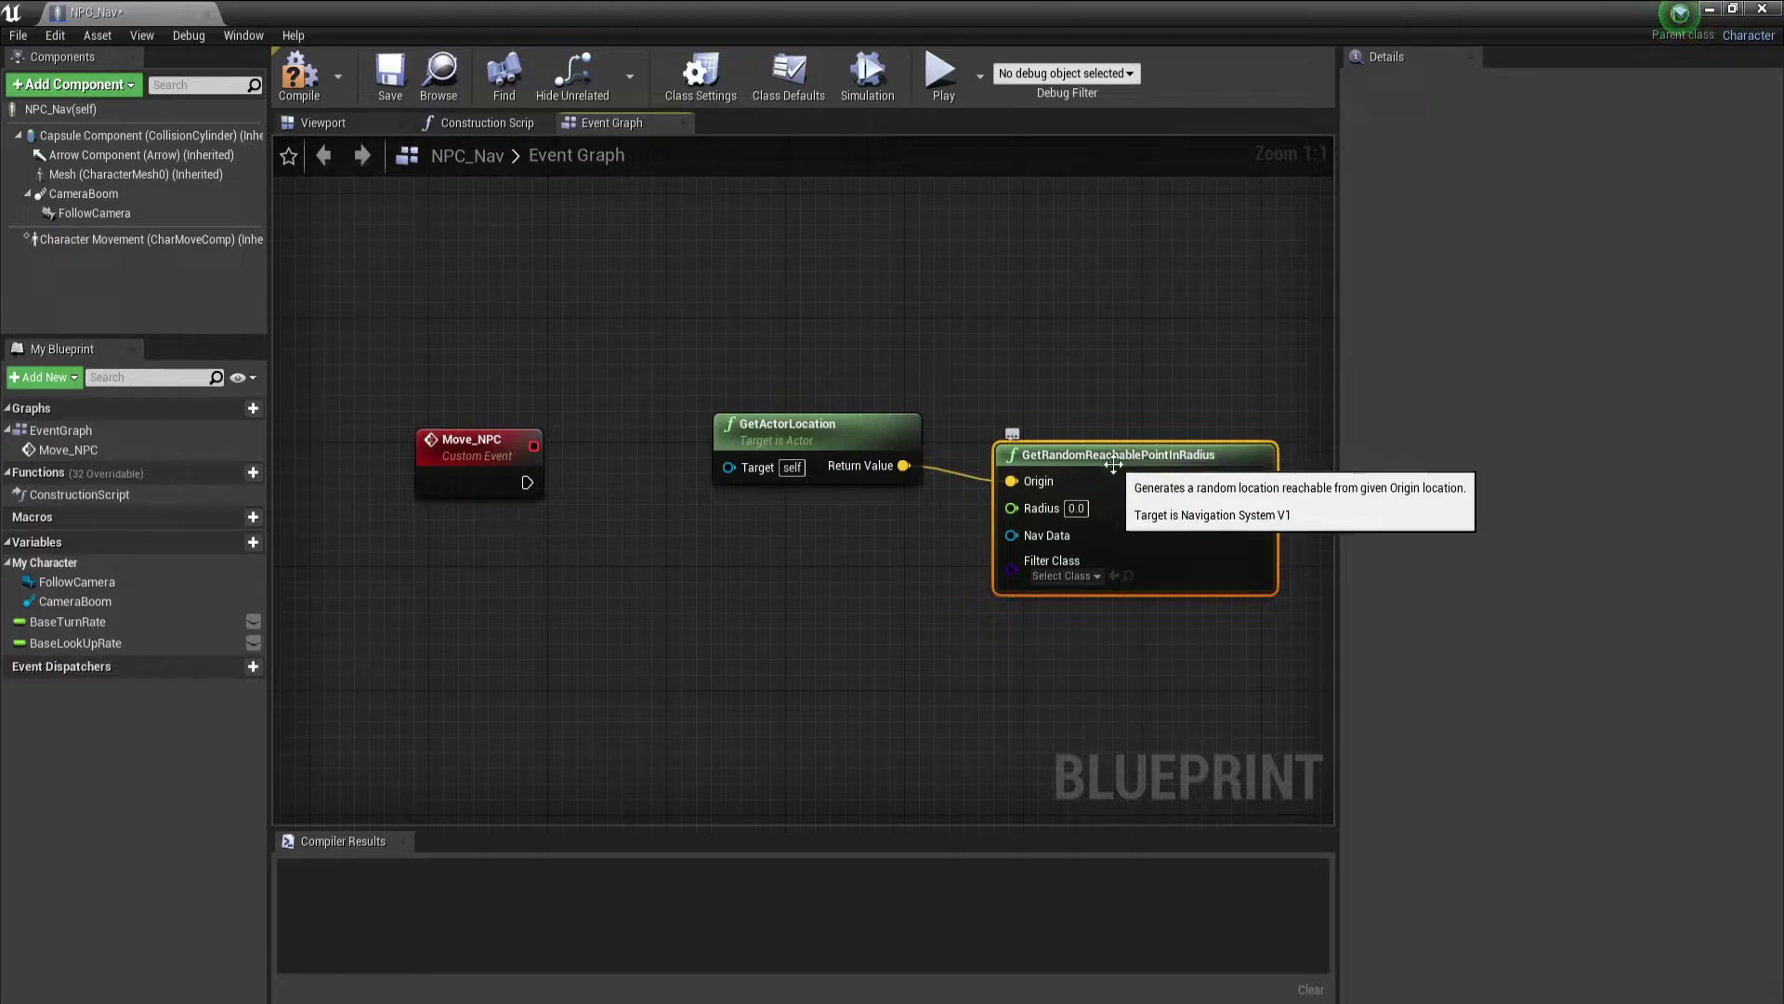
{"action": "left_click", "coordinate": [1076, 508]}
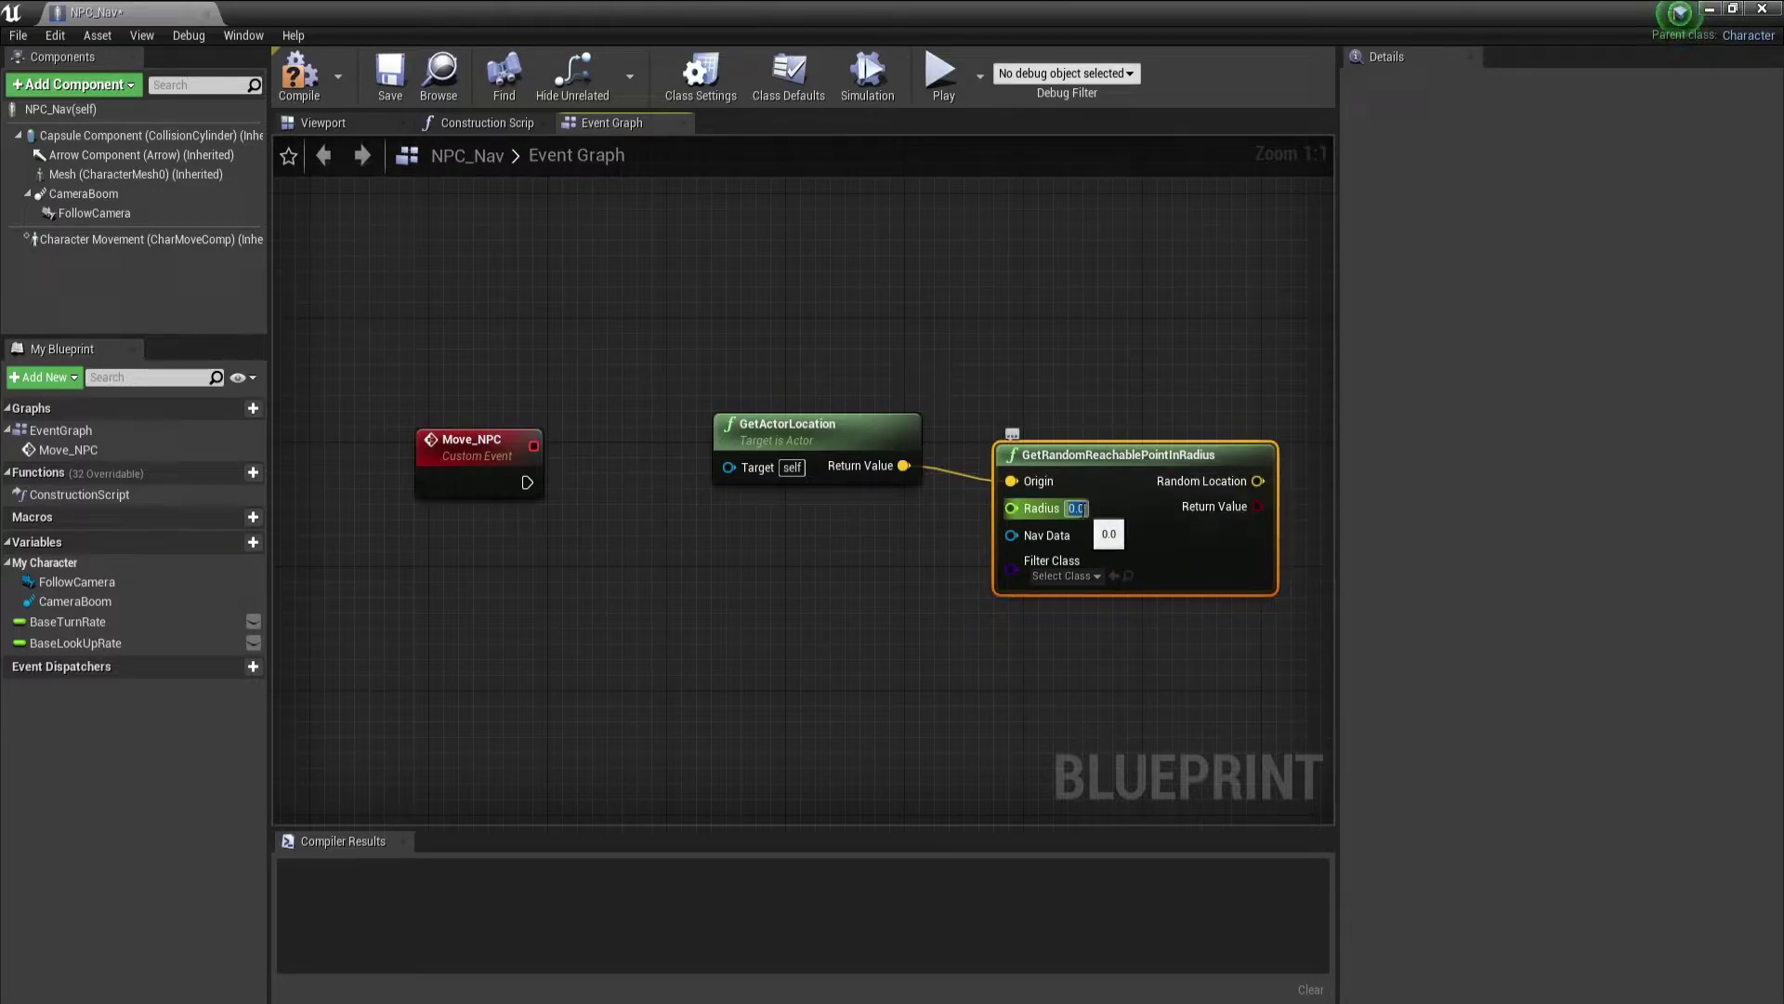
{"action": "type", "text": "000"}
{"action": "key", "text": "Return"}
Promote the Random Location output to a new Random Location variable
{"action": "right_click_drag", "start_coordinate": [1274, 571], "coordinate": [823, 624]}
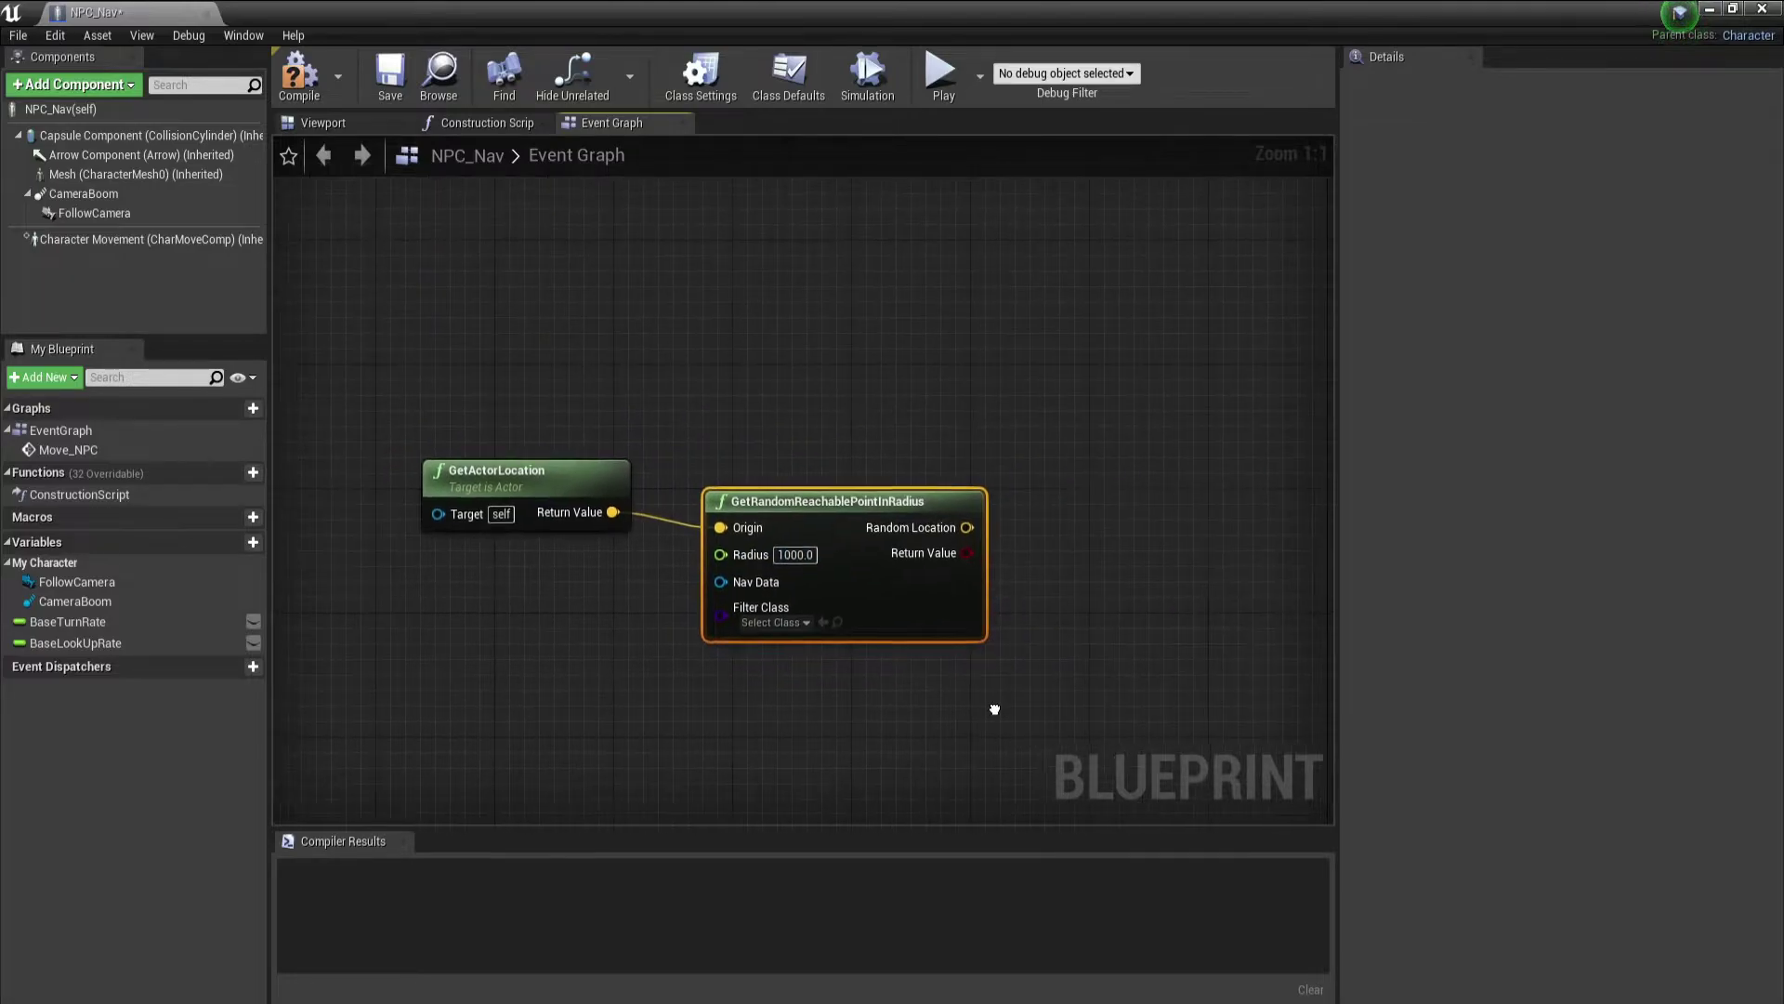
{"action": "left_click_drag", "start_coordinate": [806, 534], "coordinate": [1017, 525]}
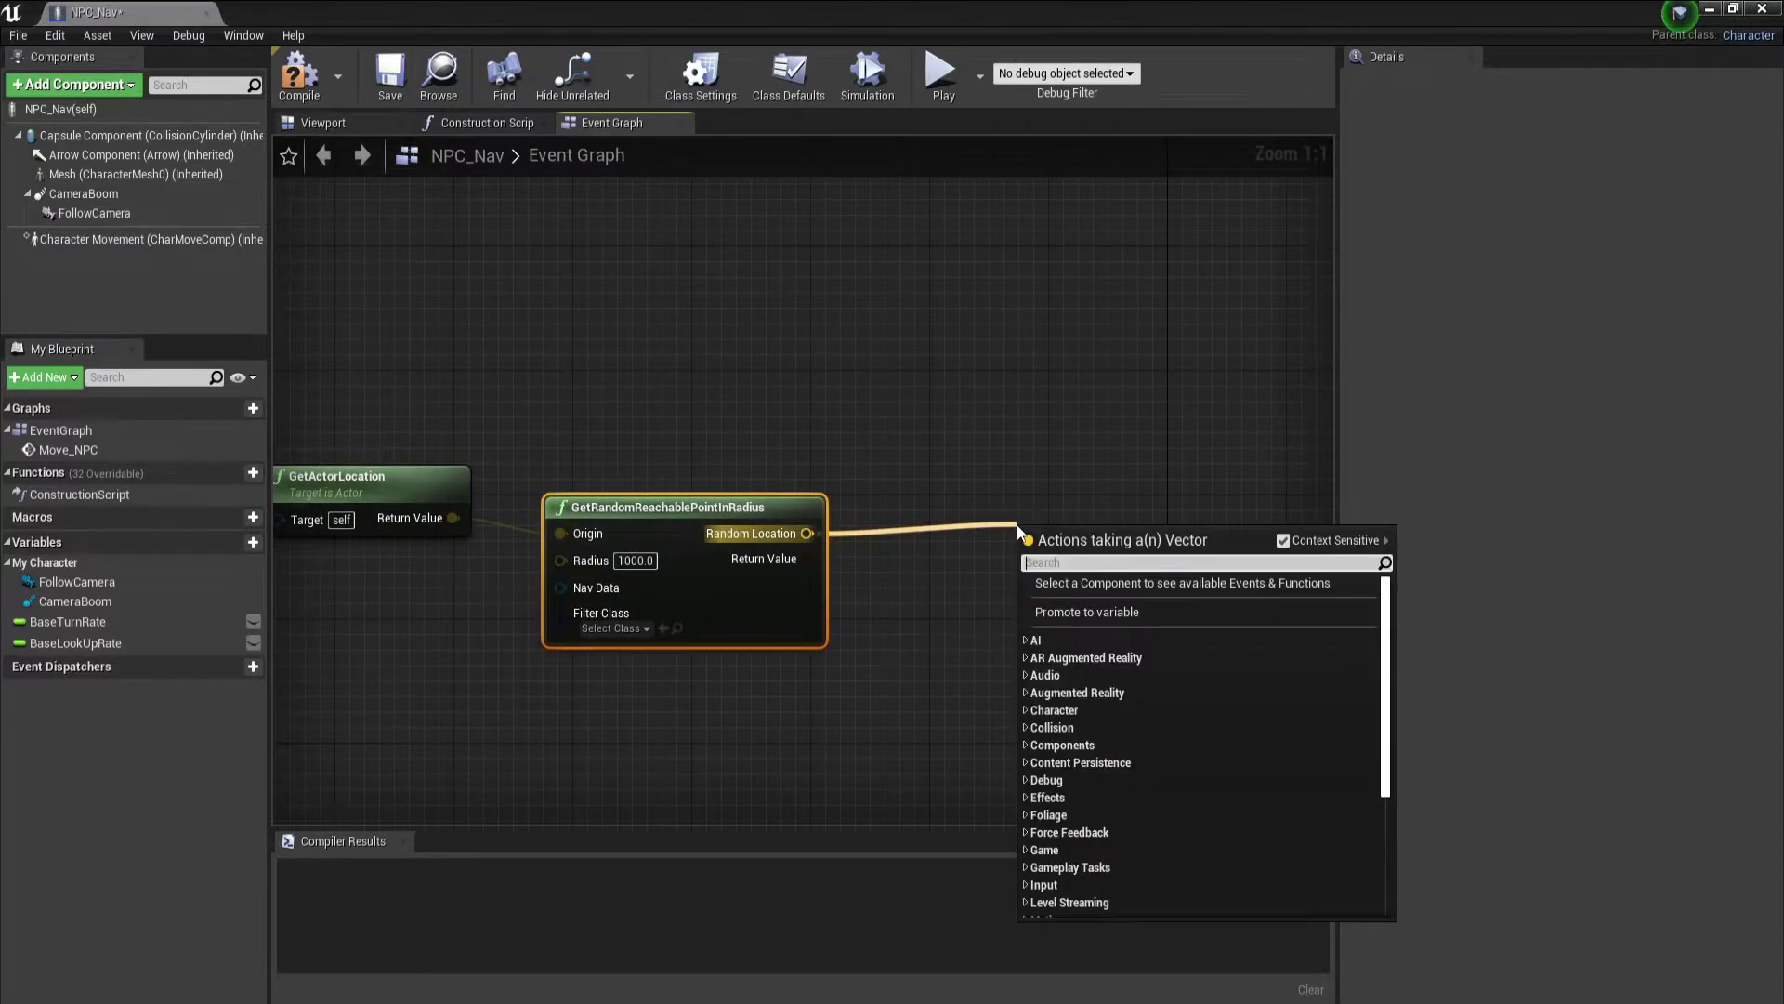
{"action": "type", "text": "promo"}
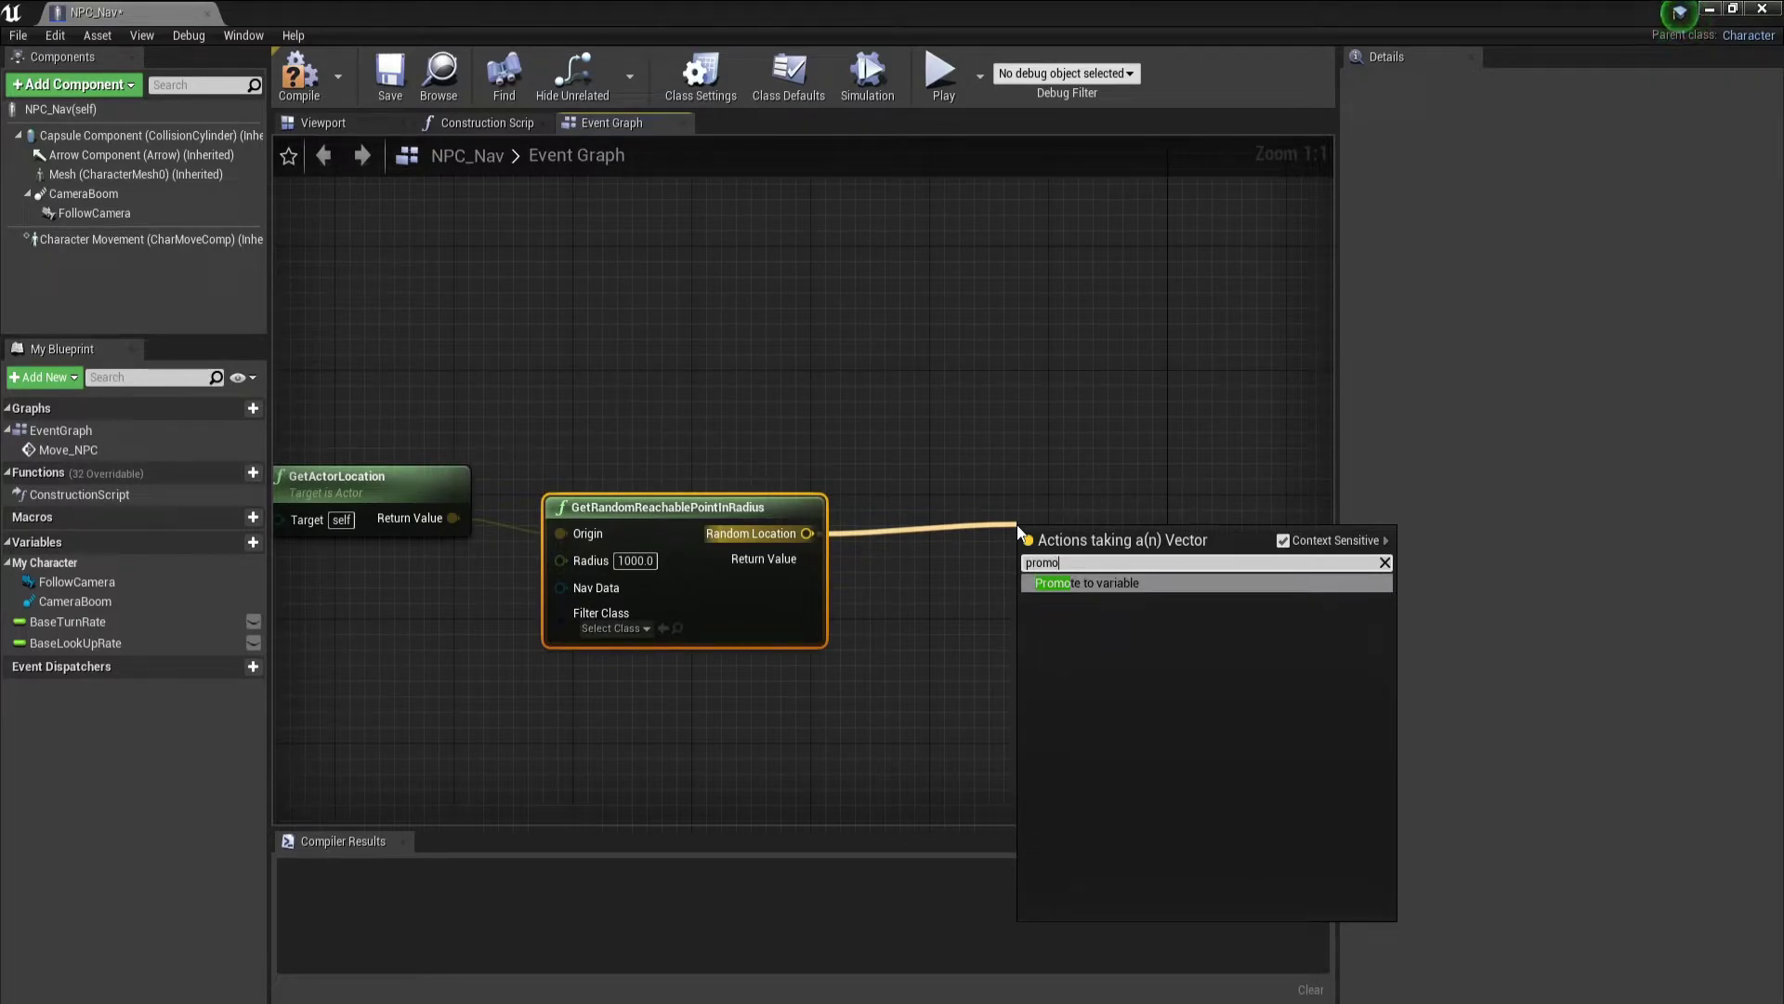
{"action": "left_click", "coordinate": [1123, 586]}
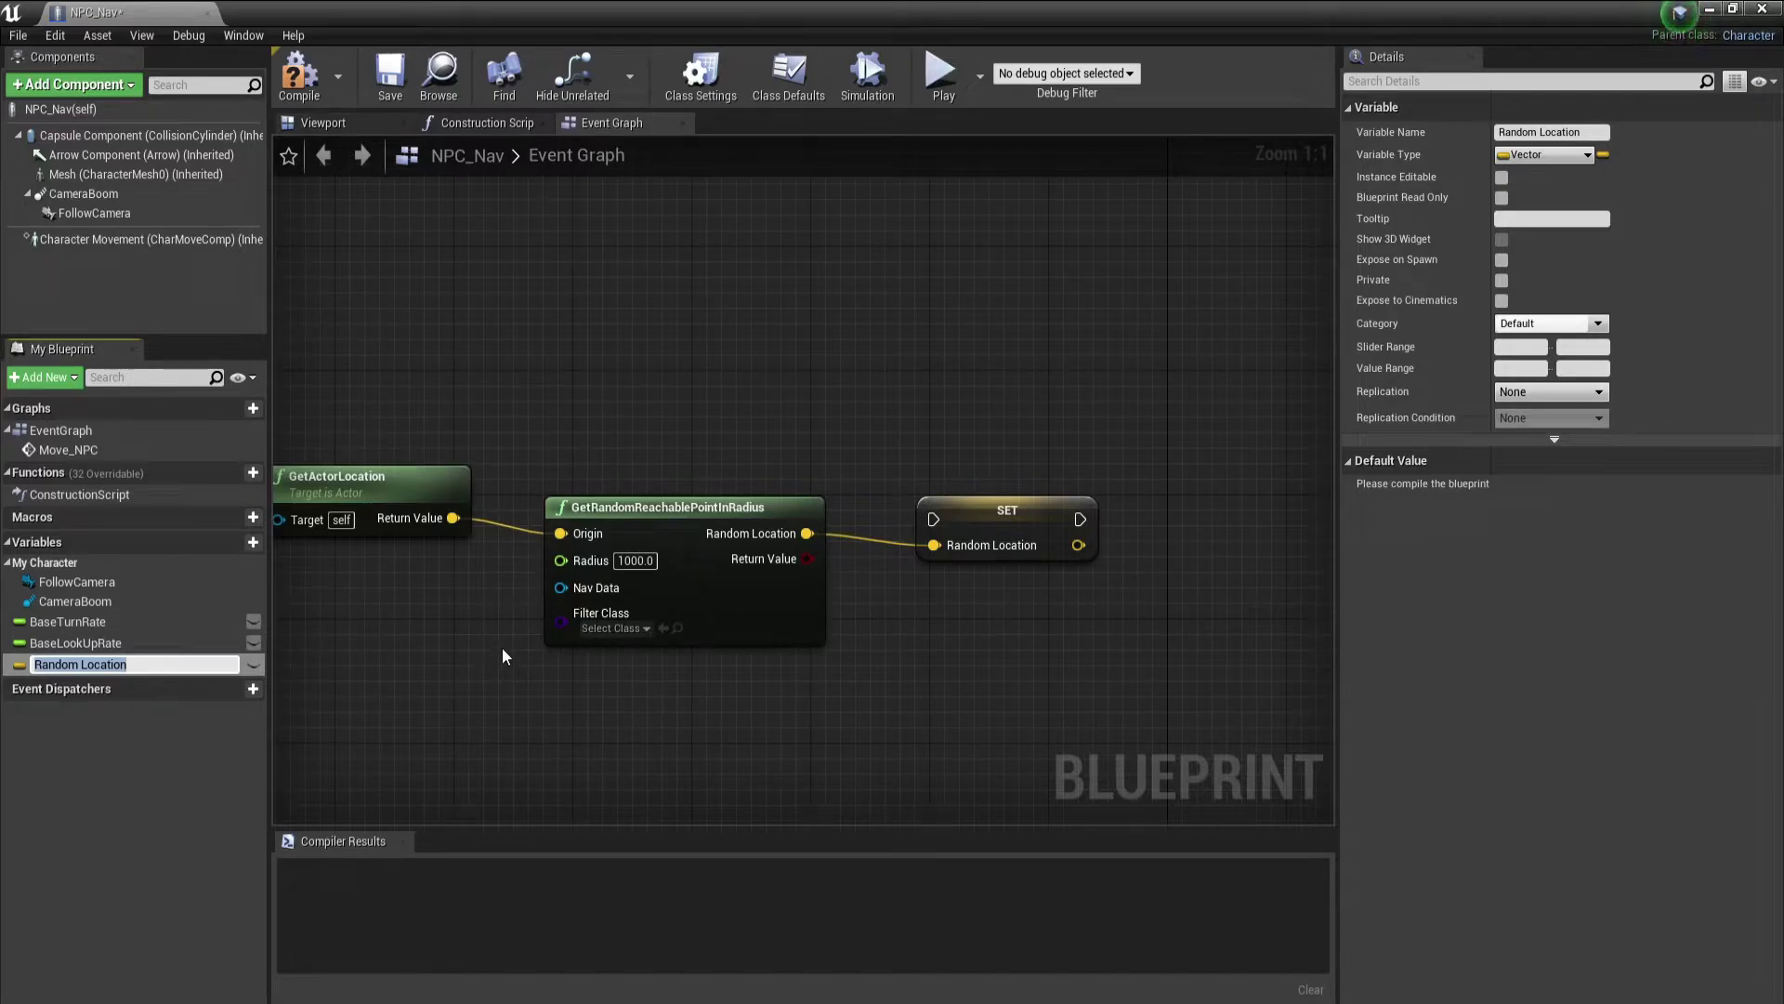
Wire Move_NPC's execution into the SET Random Location node and tidy the layout
{"action": "right_click_drag", "start_coordinate": [502, 657], "coordinate": [657, 731]}
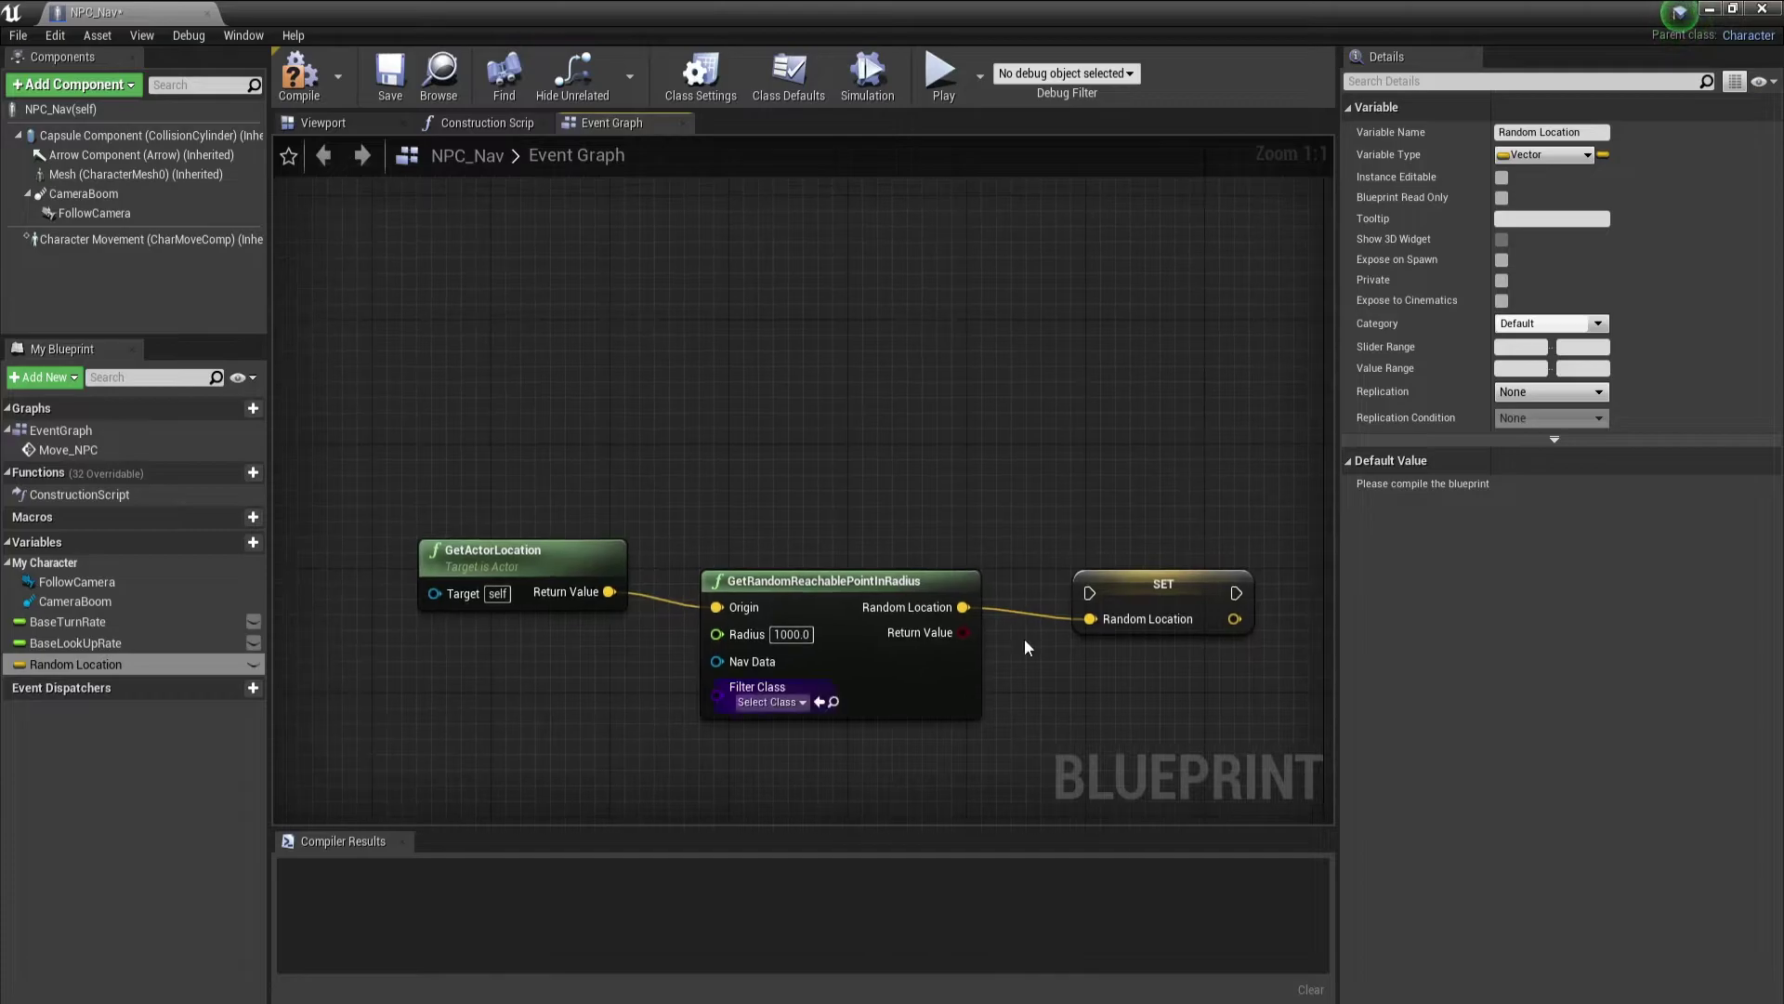
{"action": "left_click", "coordinate": [1187, 569]}
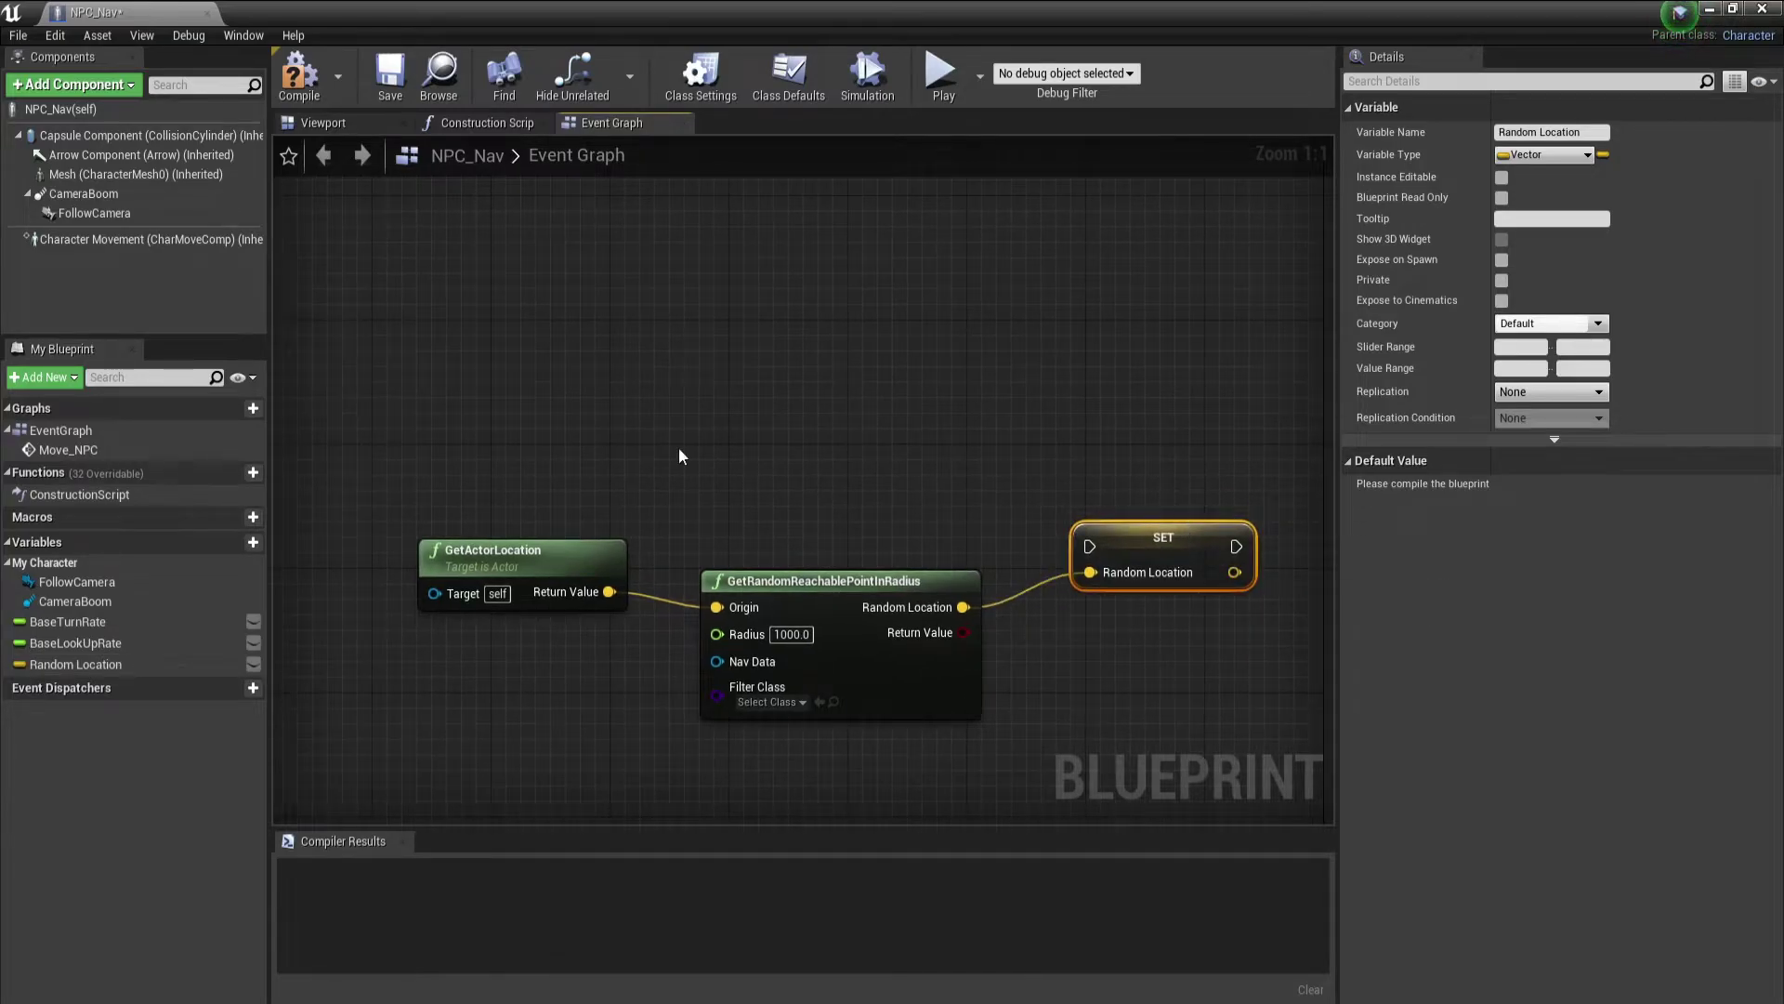
{"action": "right_click_drag", "start_coordinate": [633, 468], "coordinate": [823, 527]}
{"action": "mouse_move", "coordinate": [414, 643]}
{"action": "left_mouse_down"}
{"action": "mouse_move", "coordinate": [633, 485]}
{"action": "mouse_move", "coordinate": [1215, 630]}
{"action": "mouse_move", "coordinate": [1280, 606]}
{"action": "left_mouse_up"}
{"action": "left_click_drag", "start_coordinate": [749, 638], "coordinate": [749, 669]}
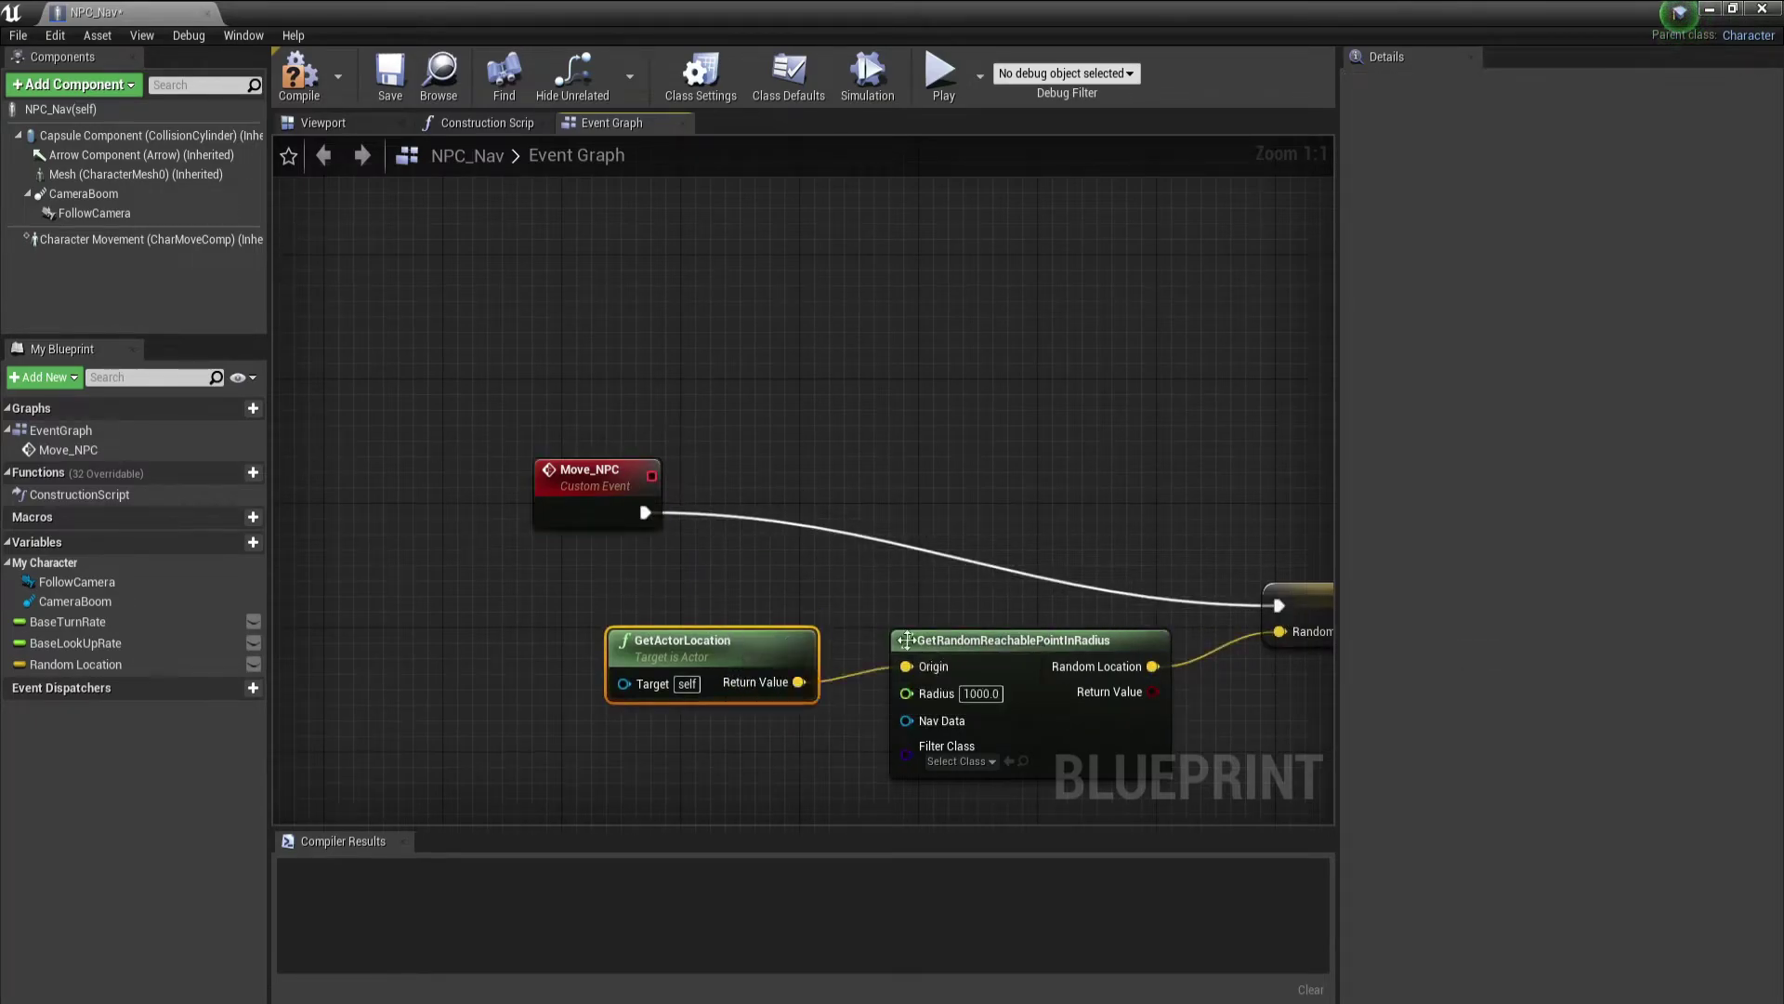
{"action": "left_click_drag", "start_coordinate": [965, 648], "coordinate": [949, 660]}
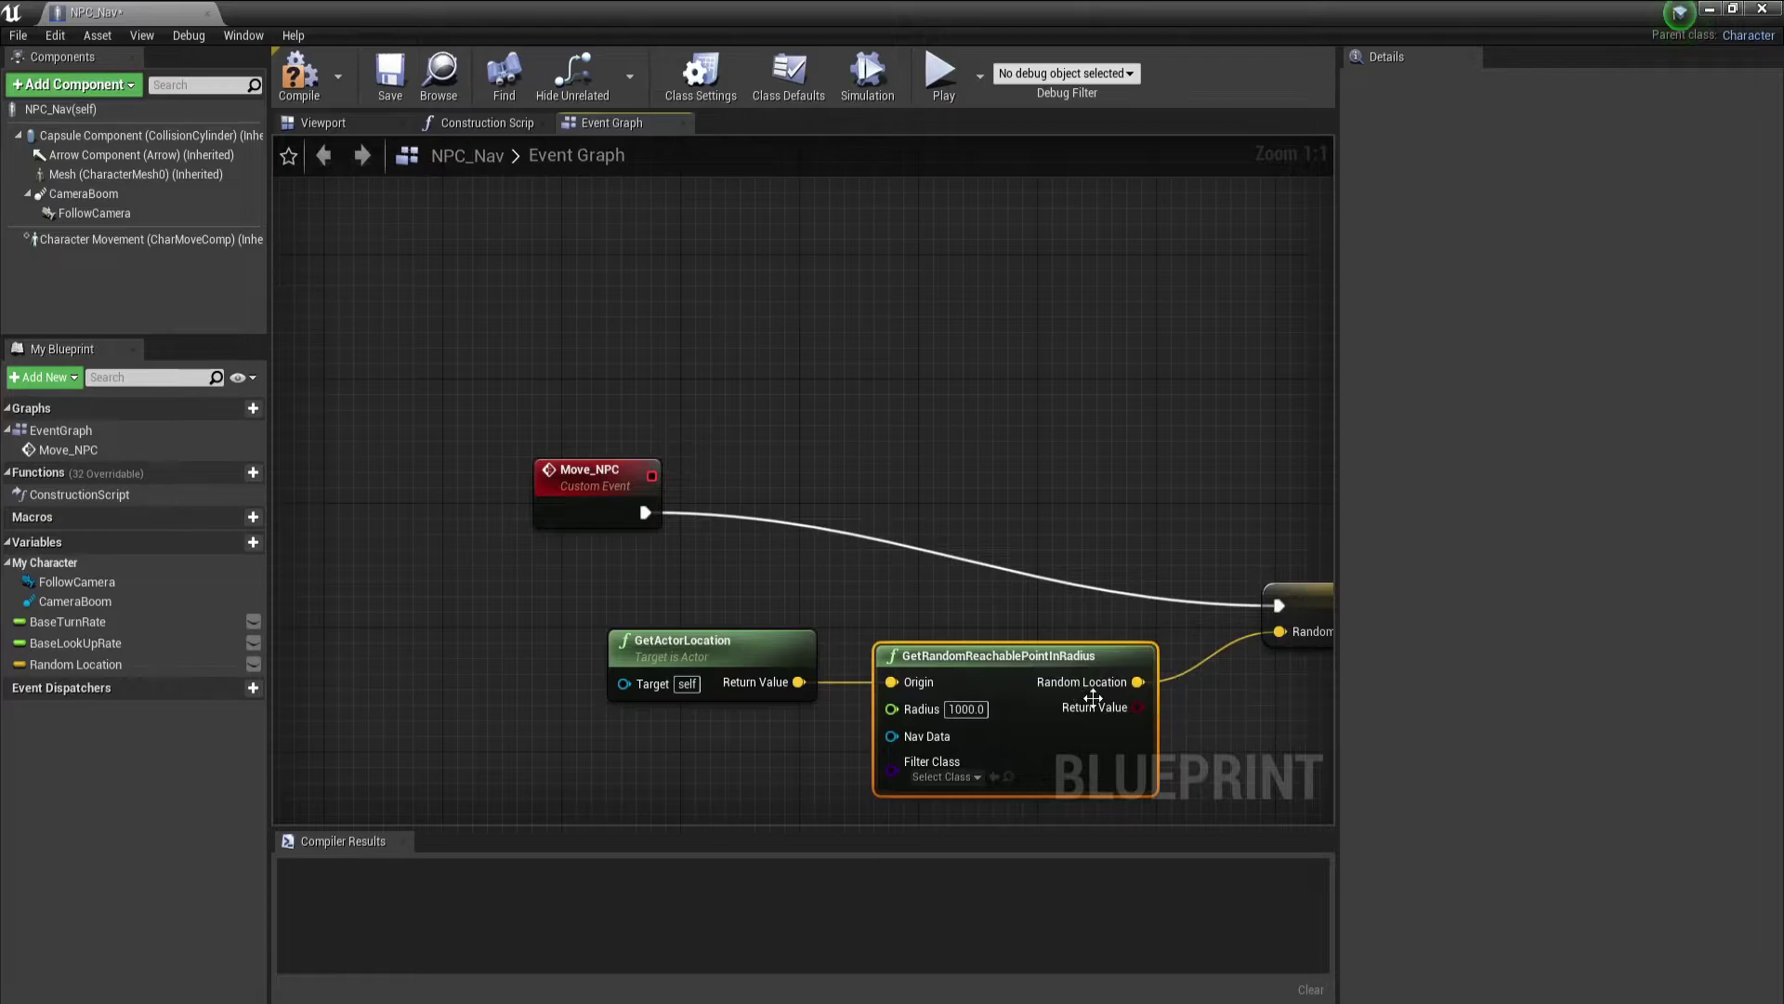
{"action": "right_click_drag", "start_coordinate": [1118, 787], "coordinate": [803, 750]}
{"action": "right_click_drag", "start_coordinate": [1141, 751], "coordinate": [971, 716]}
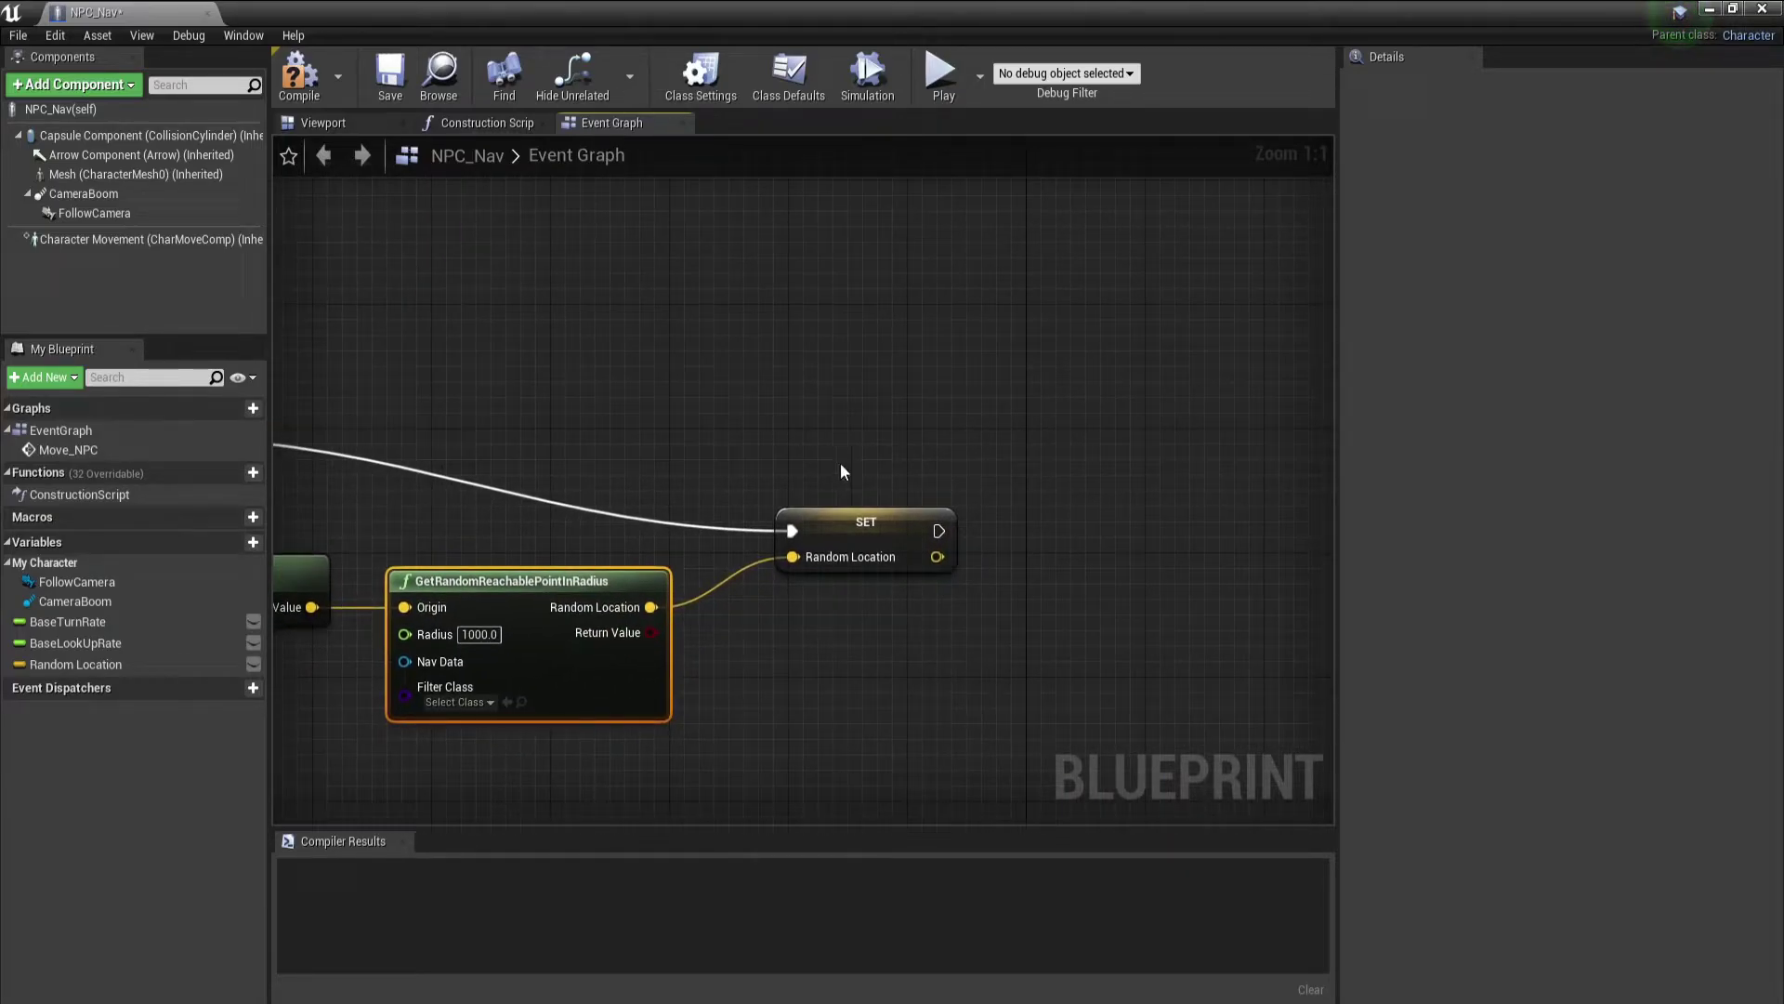
{"action": "right_click_drag", "start_coordinate": [1005, 632], "coordinate": [1010, 626]}
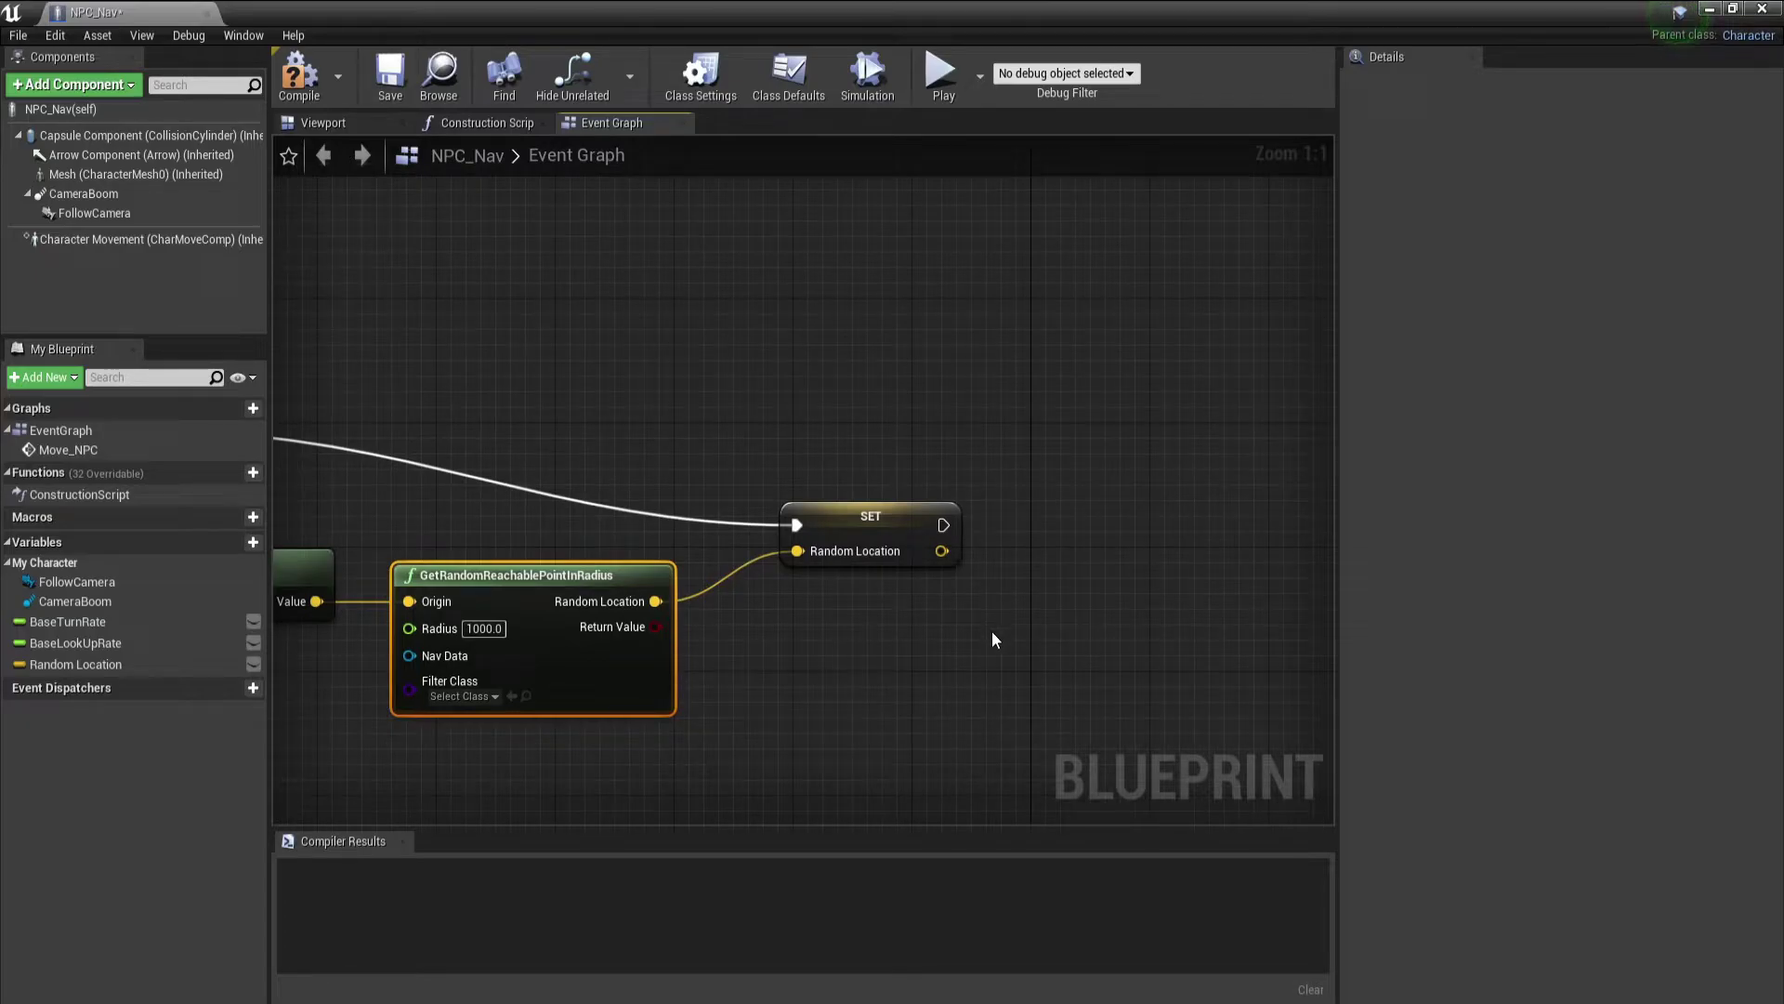
{"action": "right_click", "coordinate": [920, 681]}
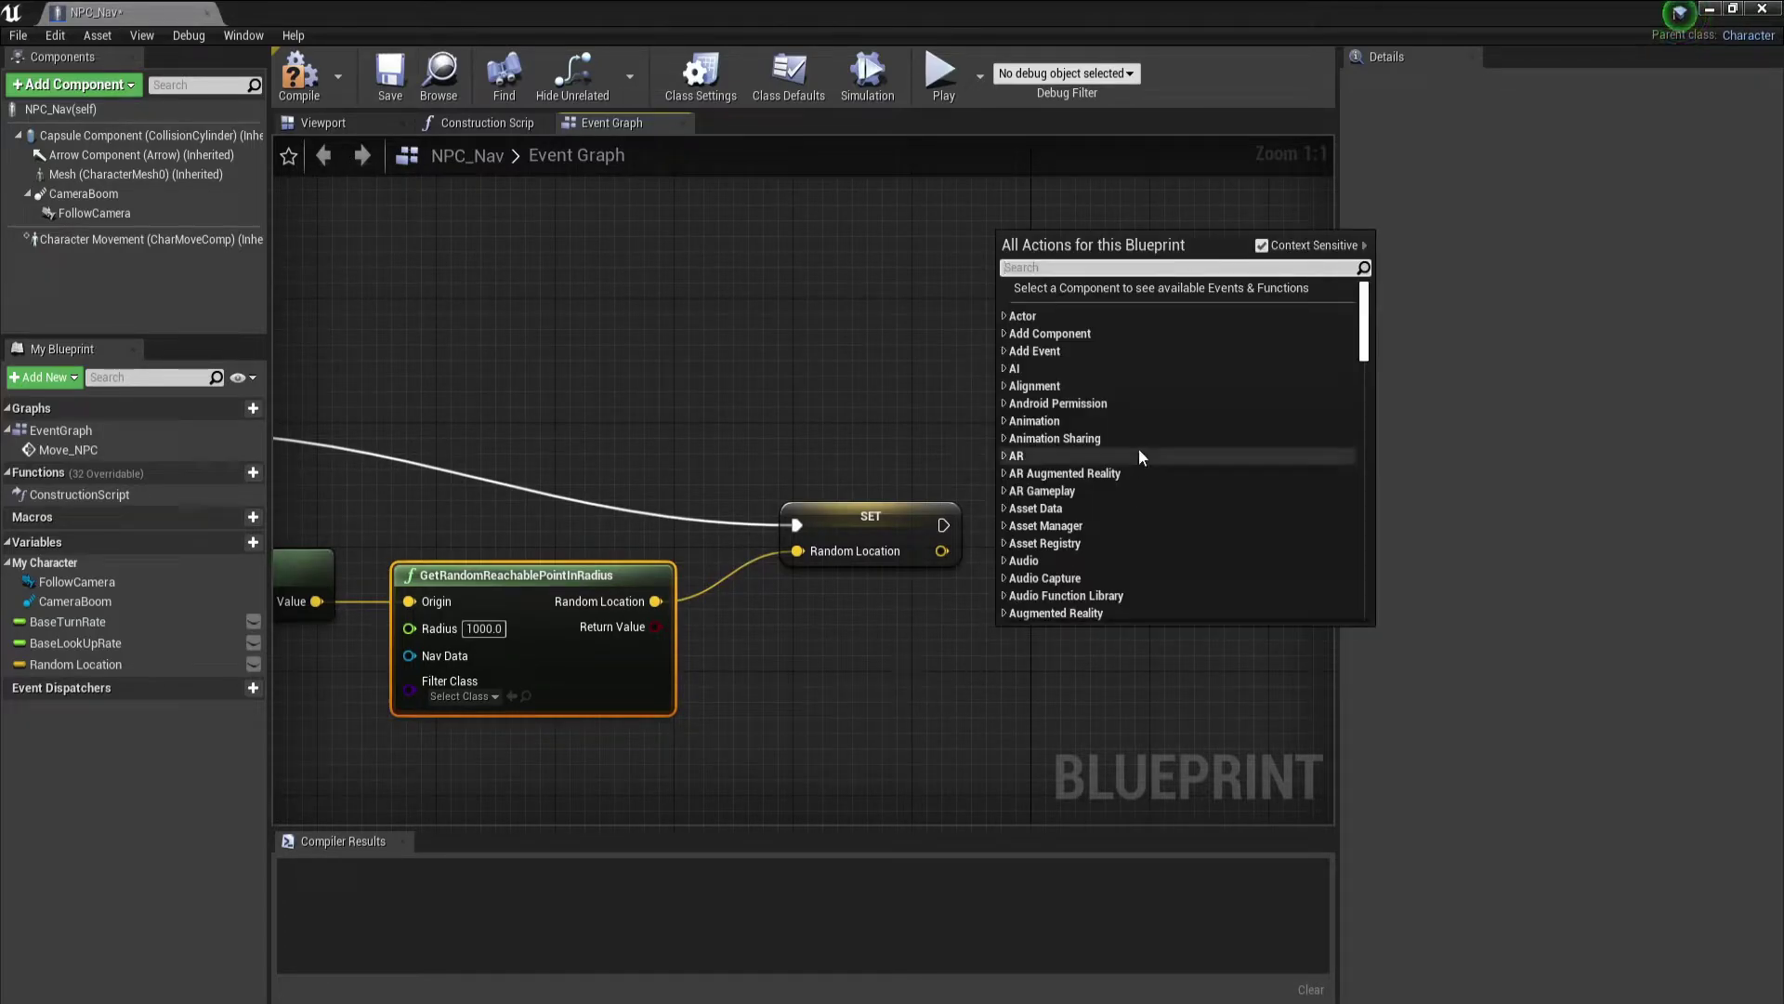
Add an AI MoveTo node and connect SET Random Location's execution output into it
{"action": "type", "text": "a"}
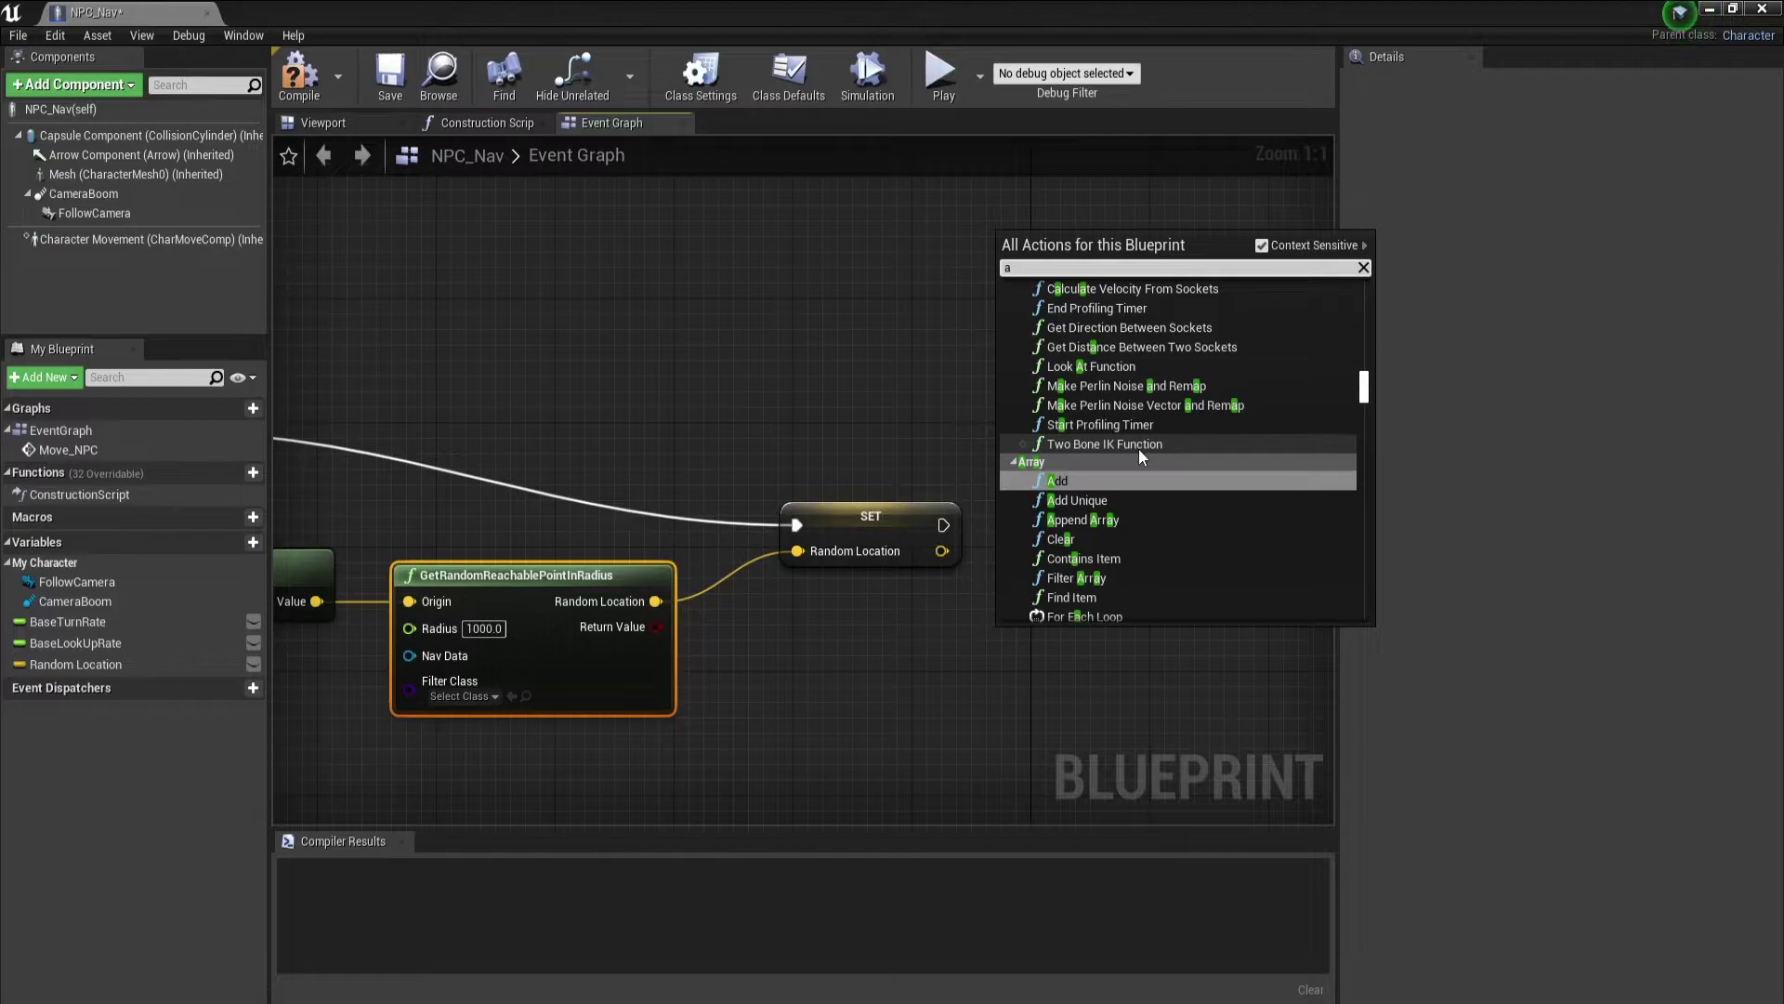
{"action": "type", "text": "imi"}
{"action": "key", "text": "BackSpace"}
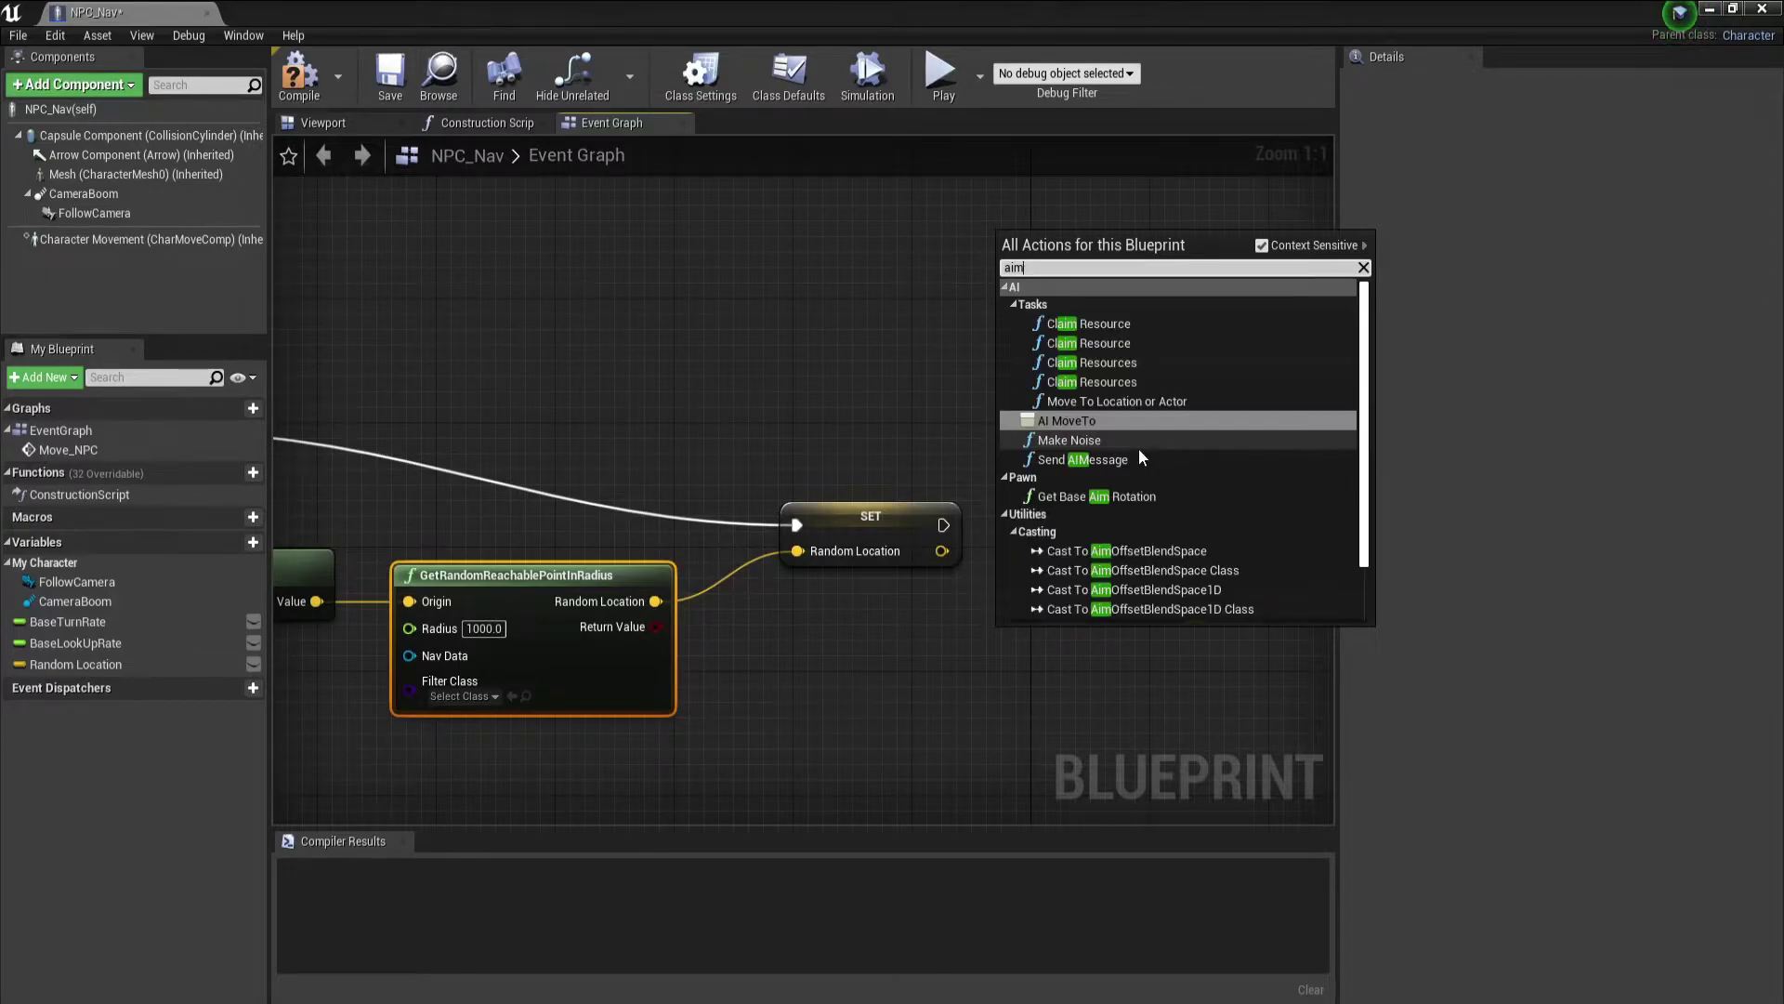
{"action": "type", "text": "ove"}
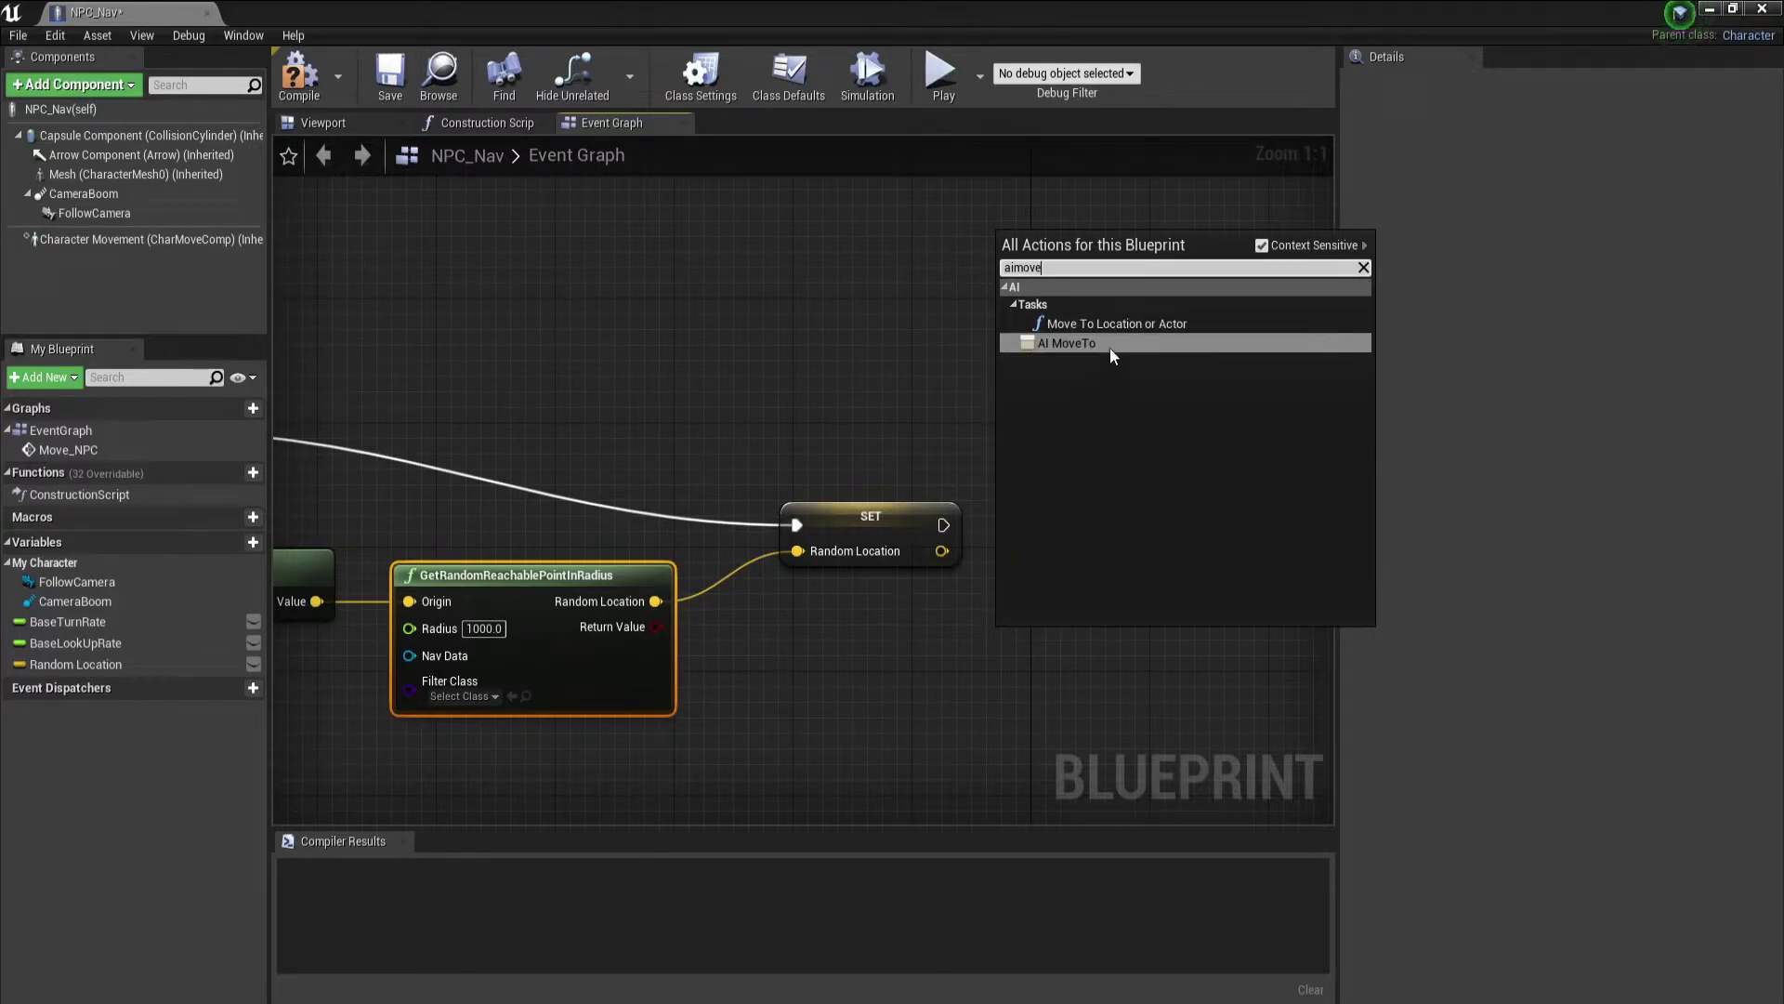
{"action": "left_click", "coordinate": [1106, 344]}
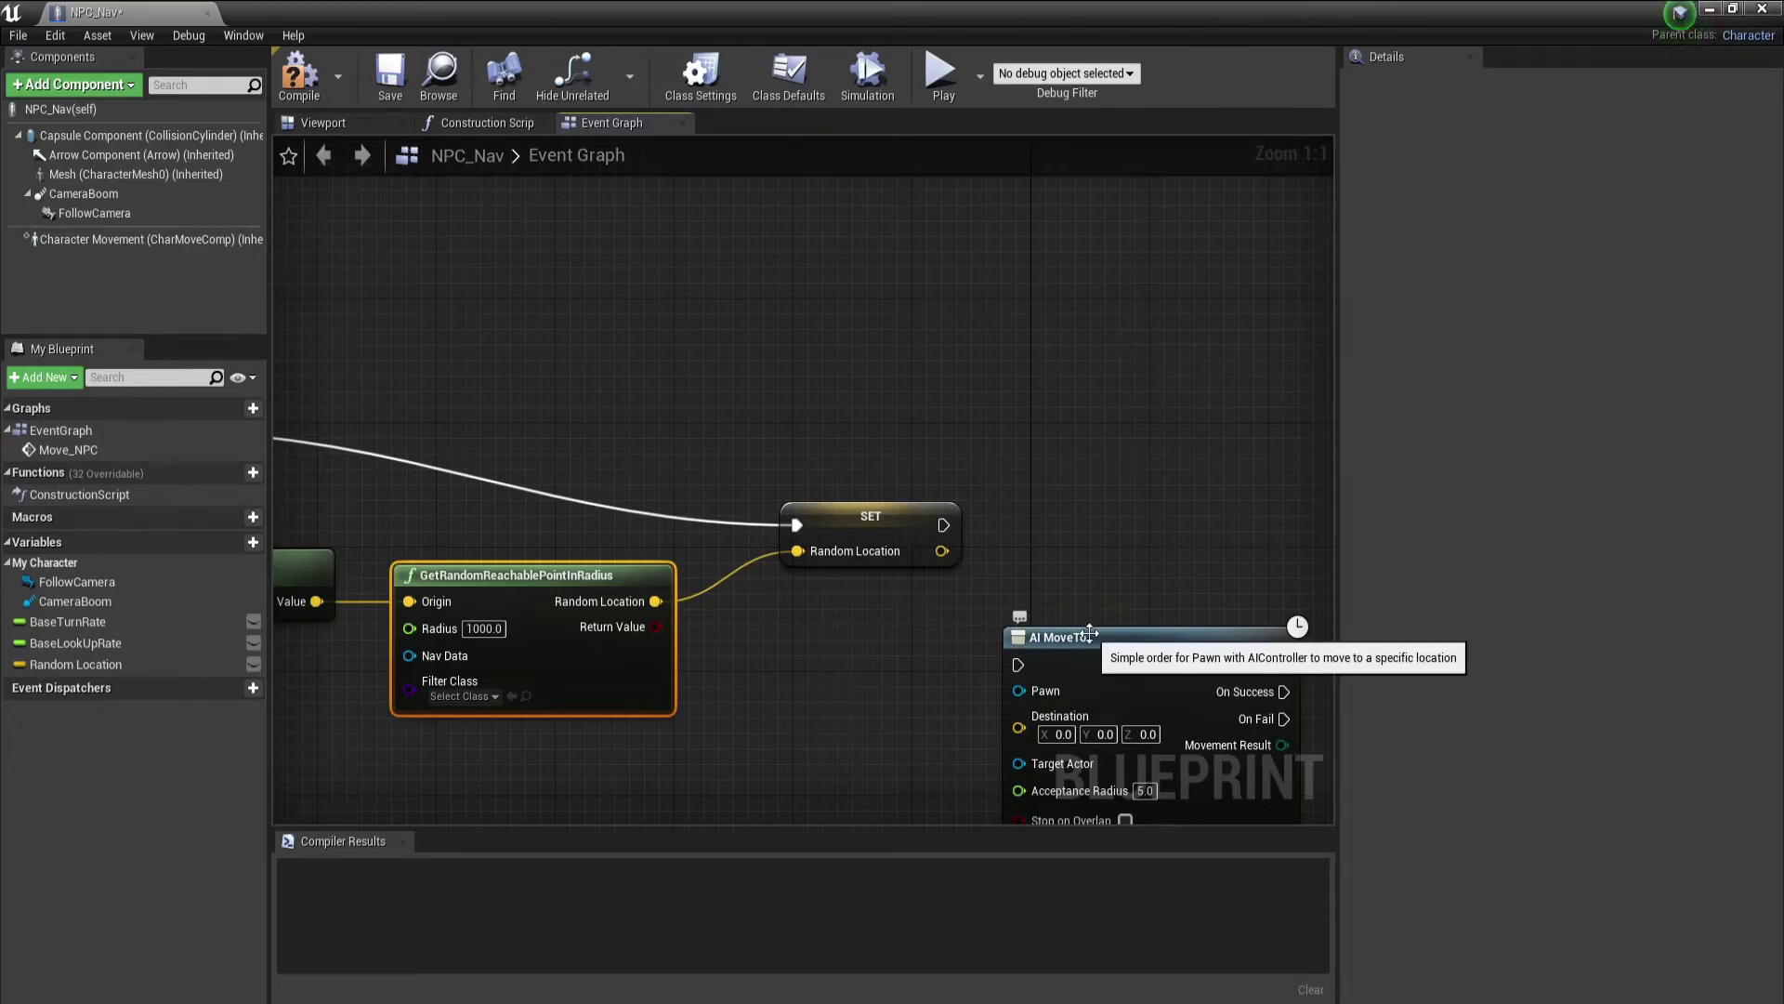
{"action": "left_click_drag", "start_coordinate": [1077, 629], "coordinate": [1110, 526]}
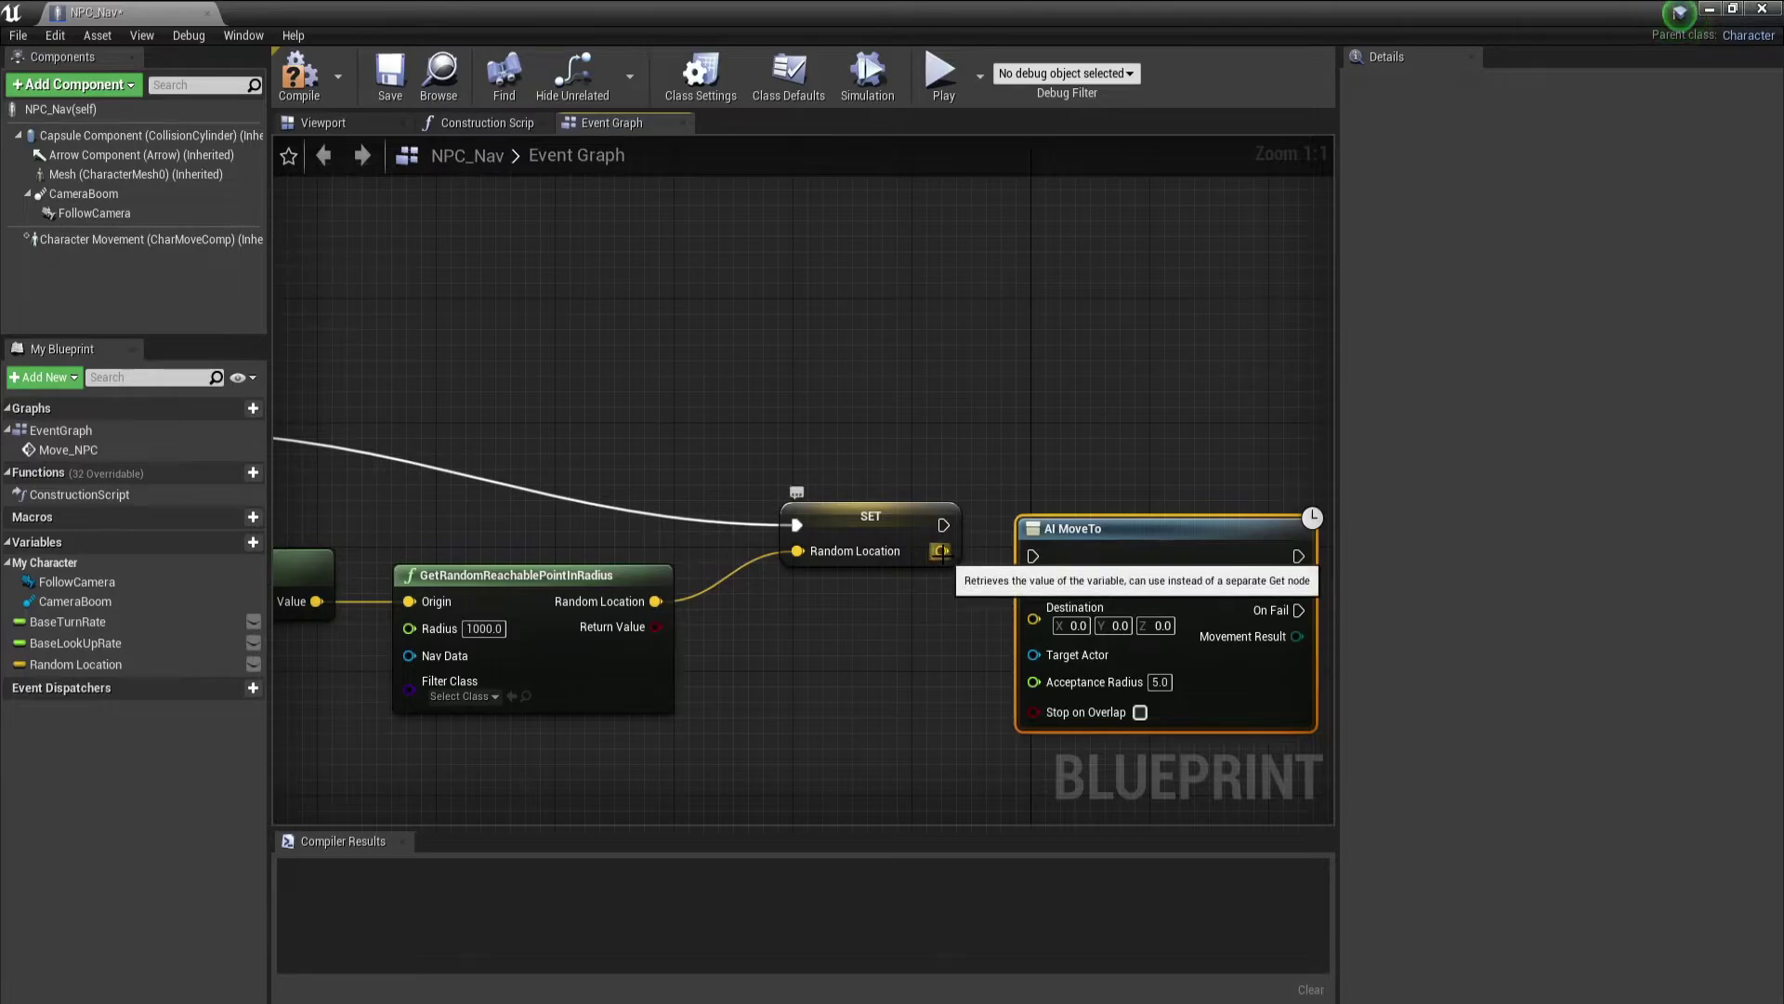
{"action": "left_click_drag", "start_coordinate": [941, 551], "coordinate": [967, 612]}
{"action": "left_click_drag", "start_coordinate": [942, 526], "coordinate": [1035, 556]}
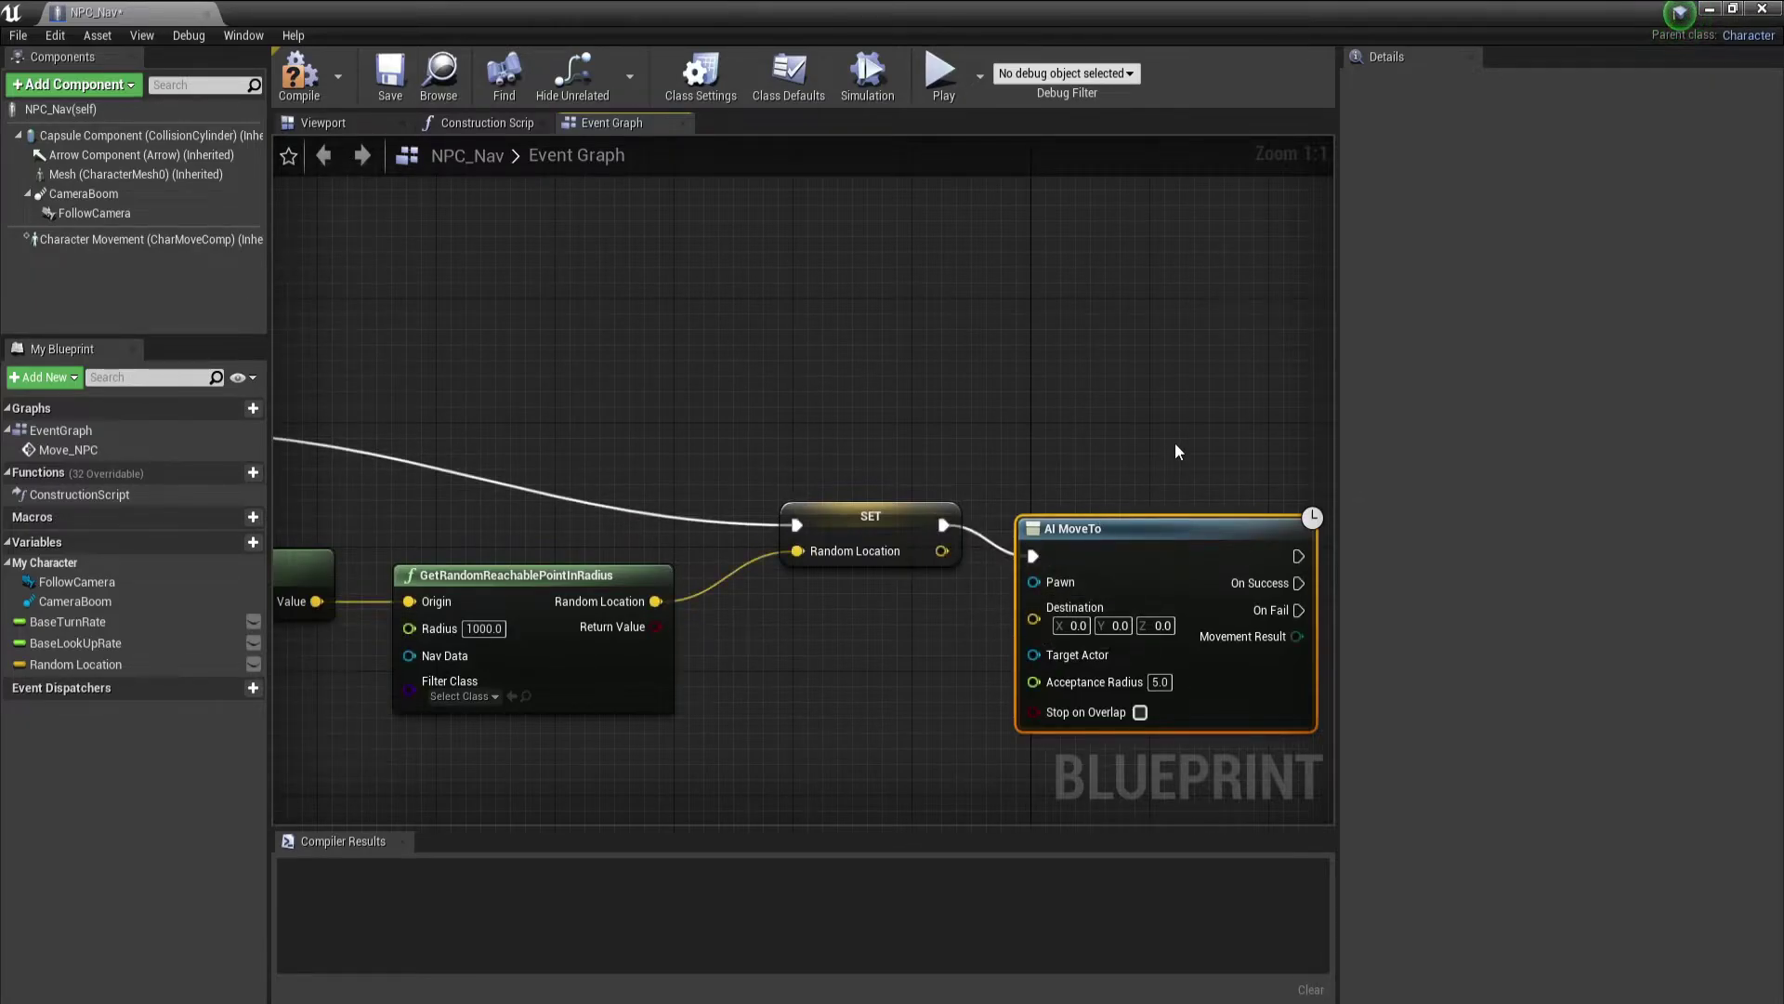
{"action": "right_click_drag", "start_coordinate": [1175, 442], "coordinate": [824, 409]}
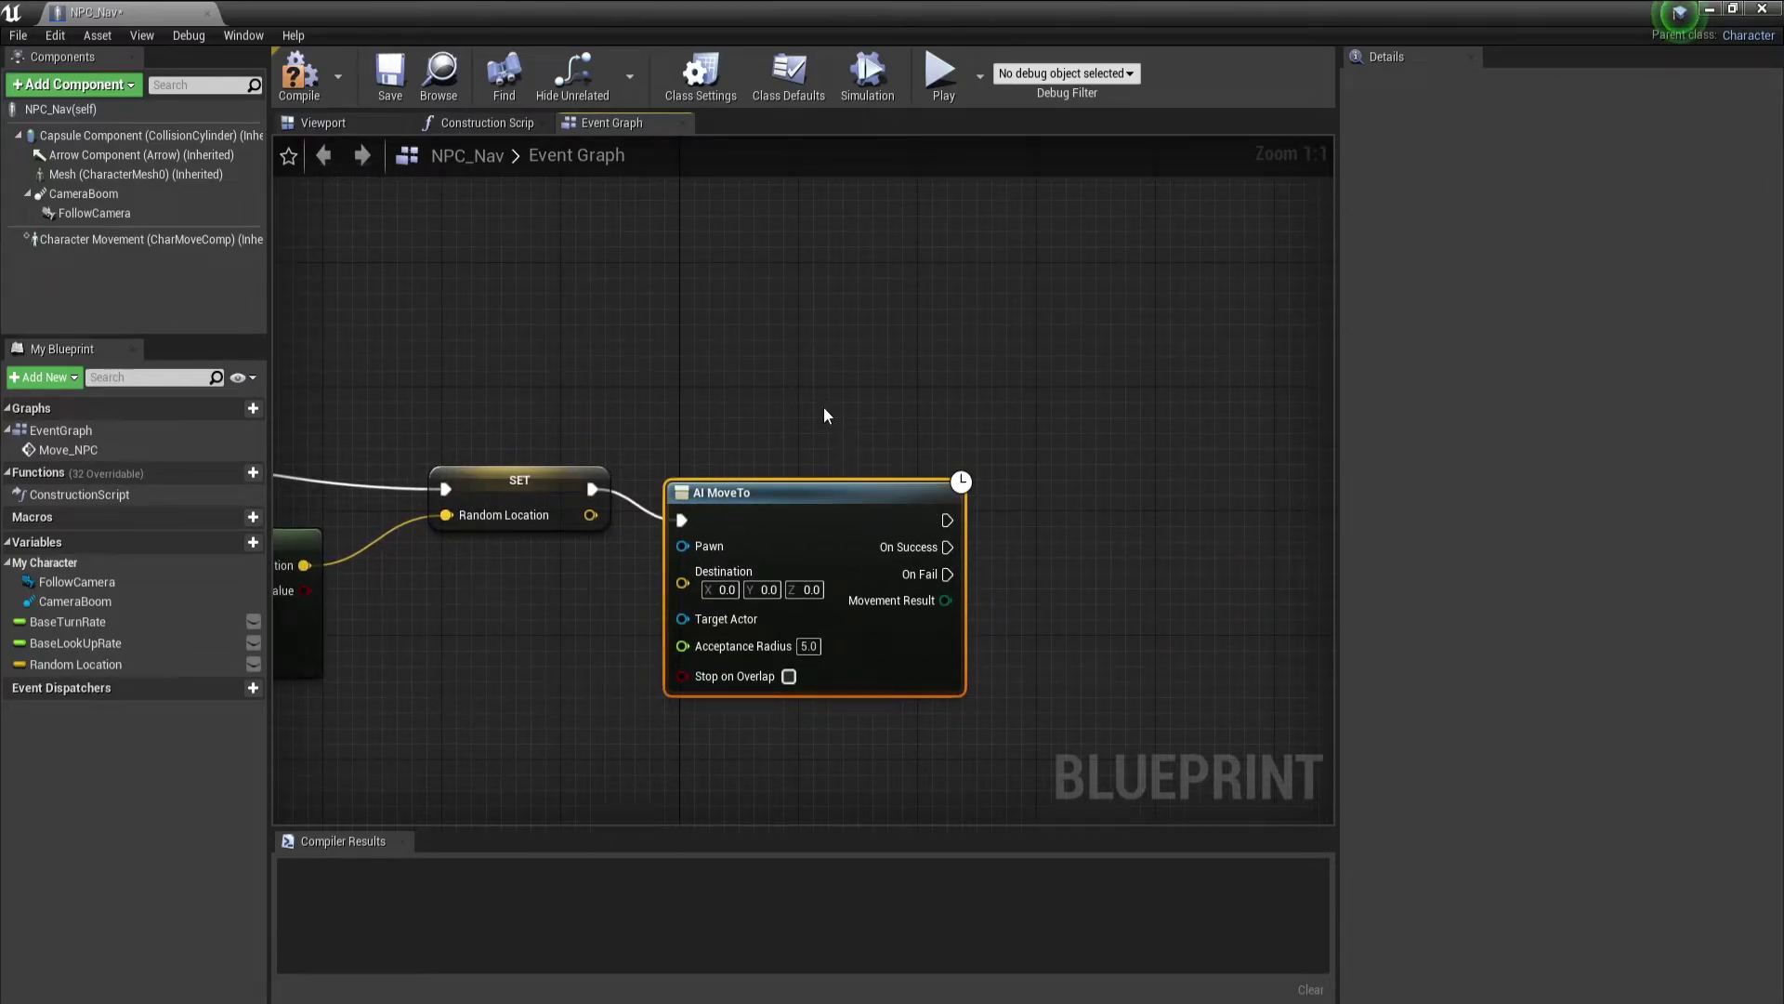
Add a Self reference for AI MoveTo's Pawn and wire Random Location into its Destination
{"action": "right_click", "coordinate": [823, 406]}
{"action": "type", "text": "gr"}
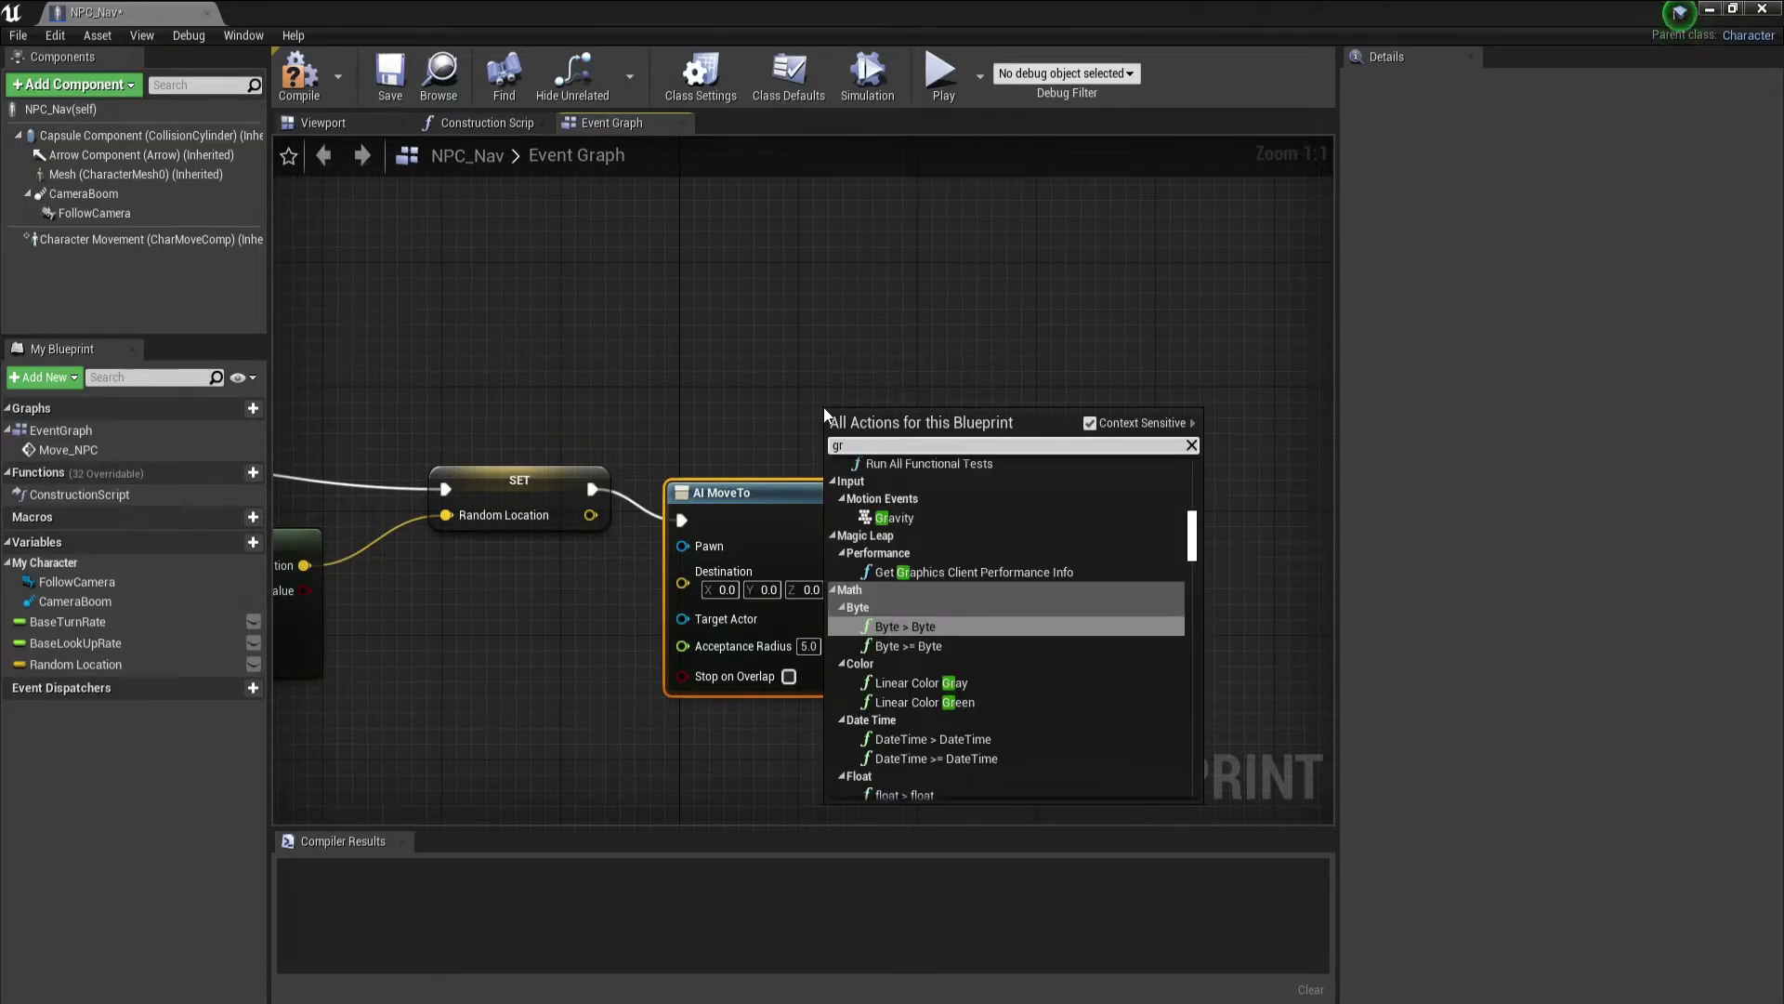
{"action": "key", "text": "BackSpace"}
{"action": "type", "text": "etre"}
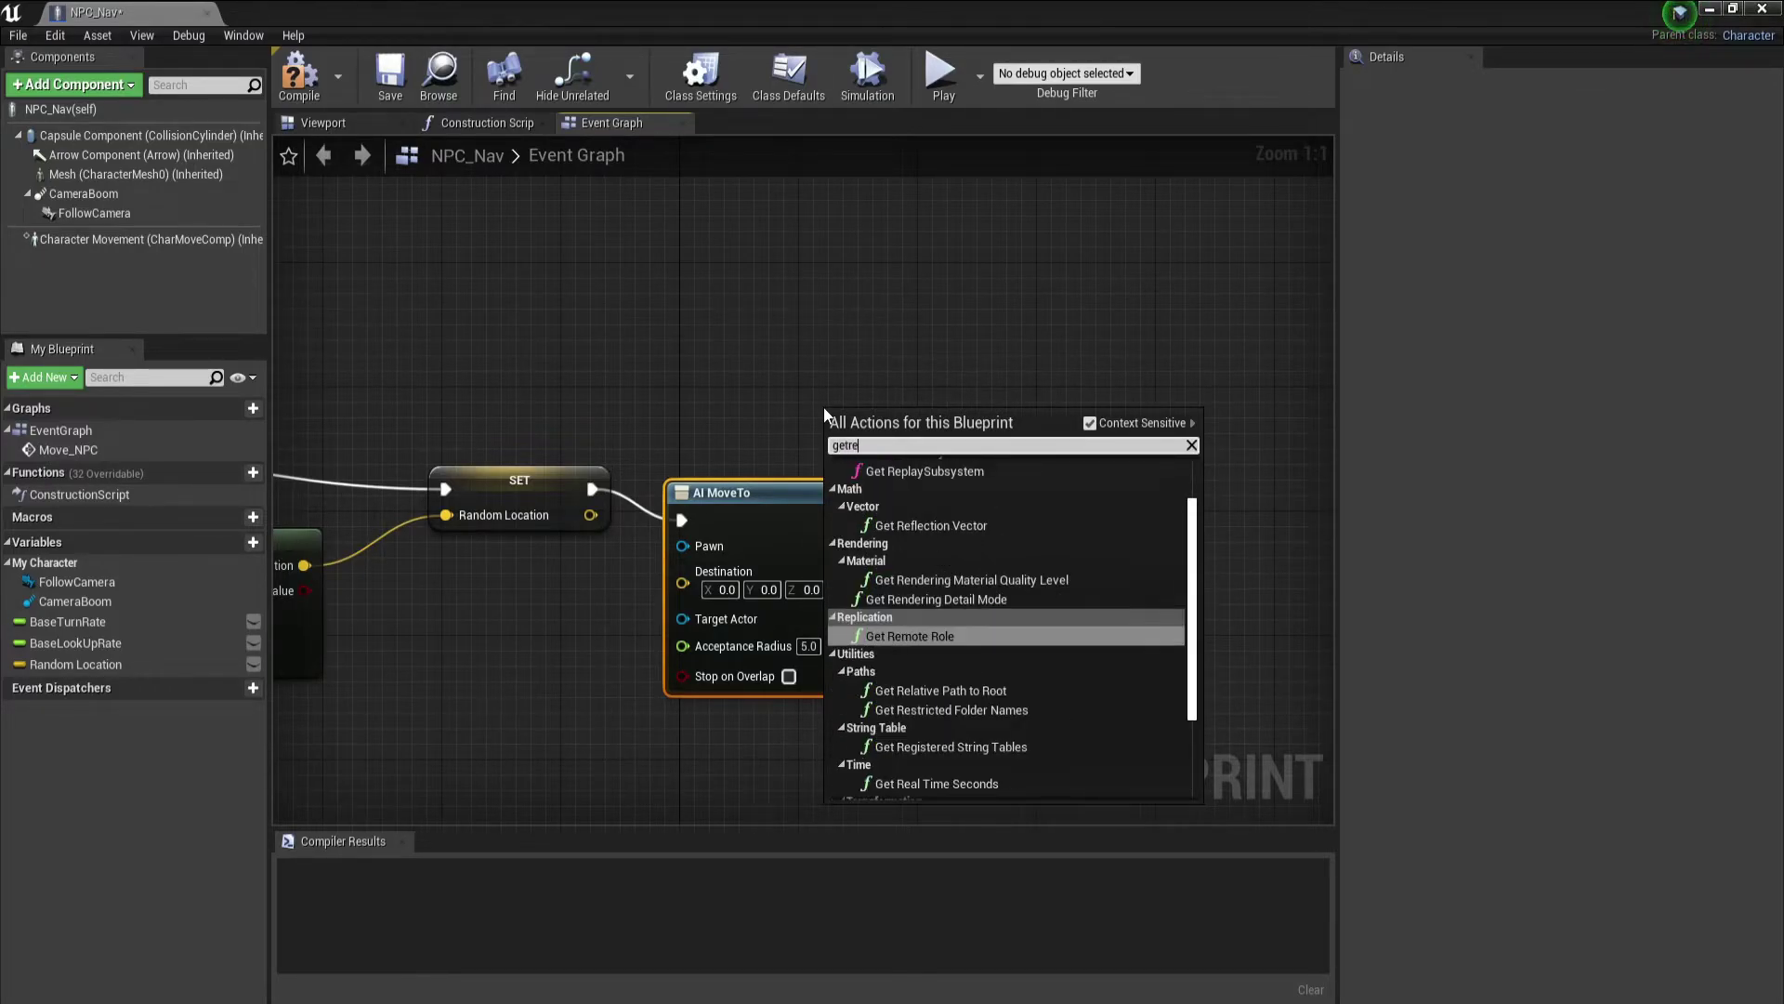
{"action": "type", "text": "fe"}
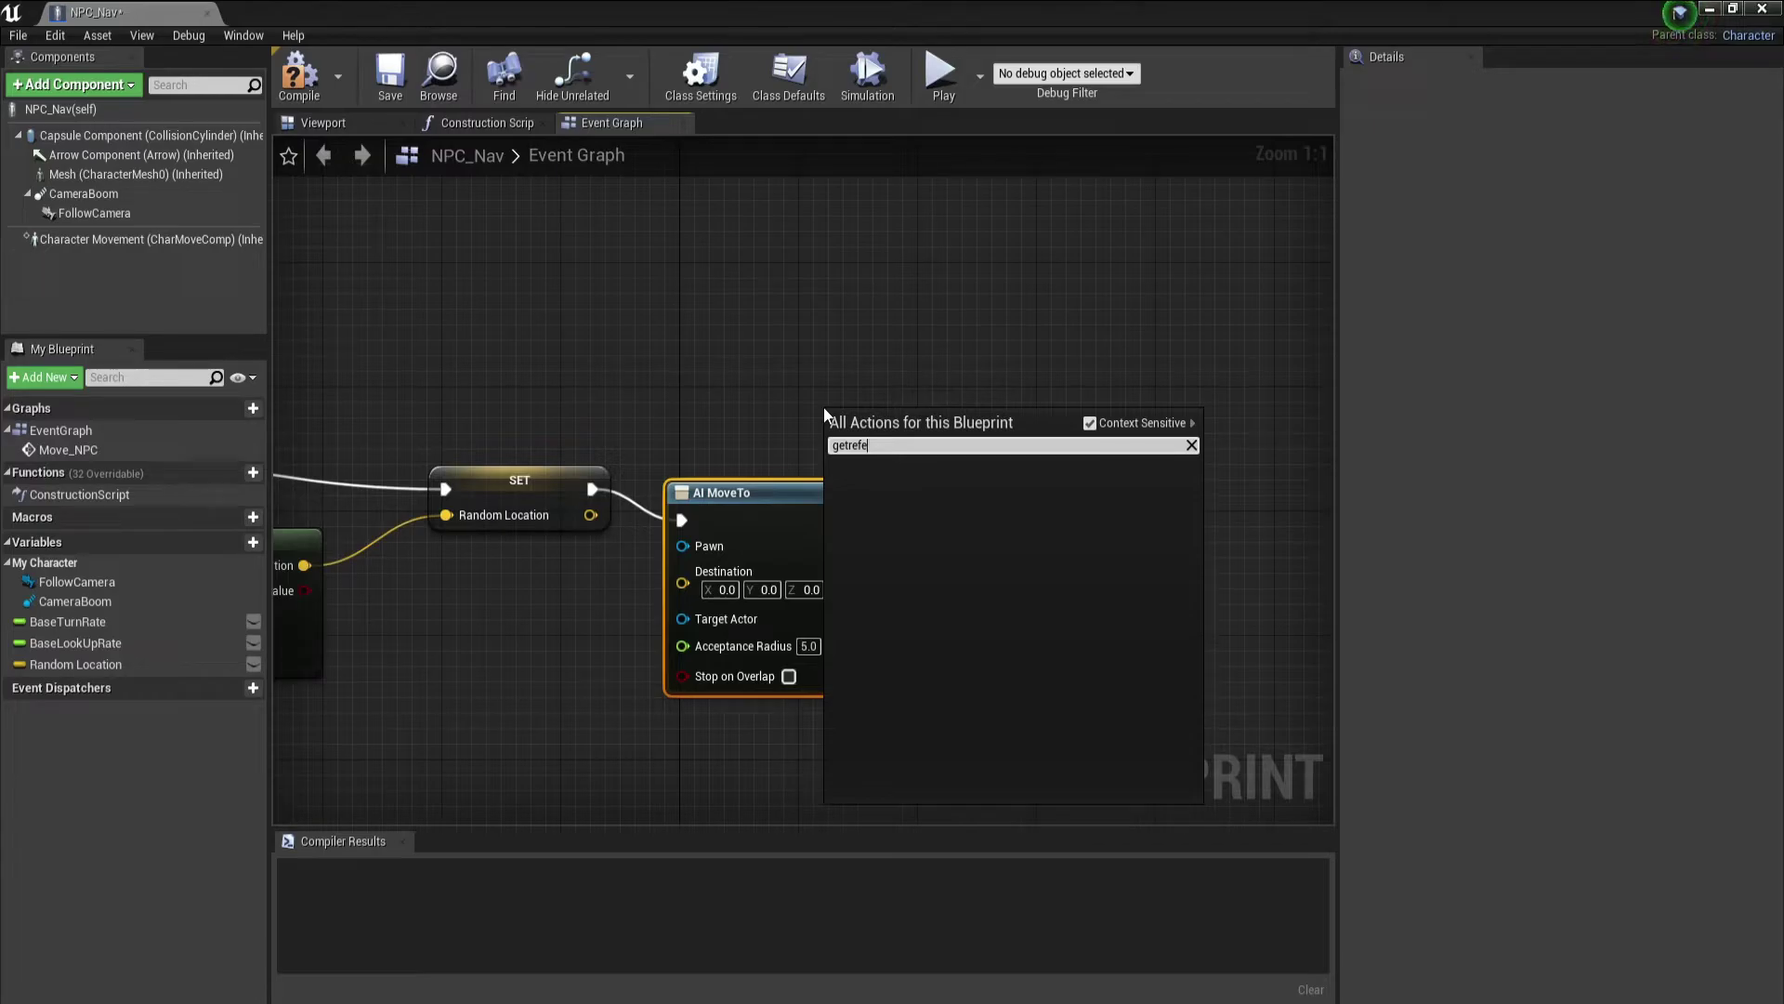
{"action": "key", "text": "BackSpace"}
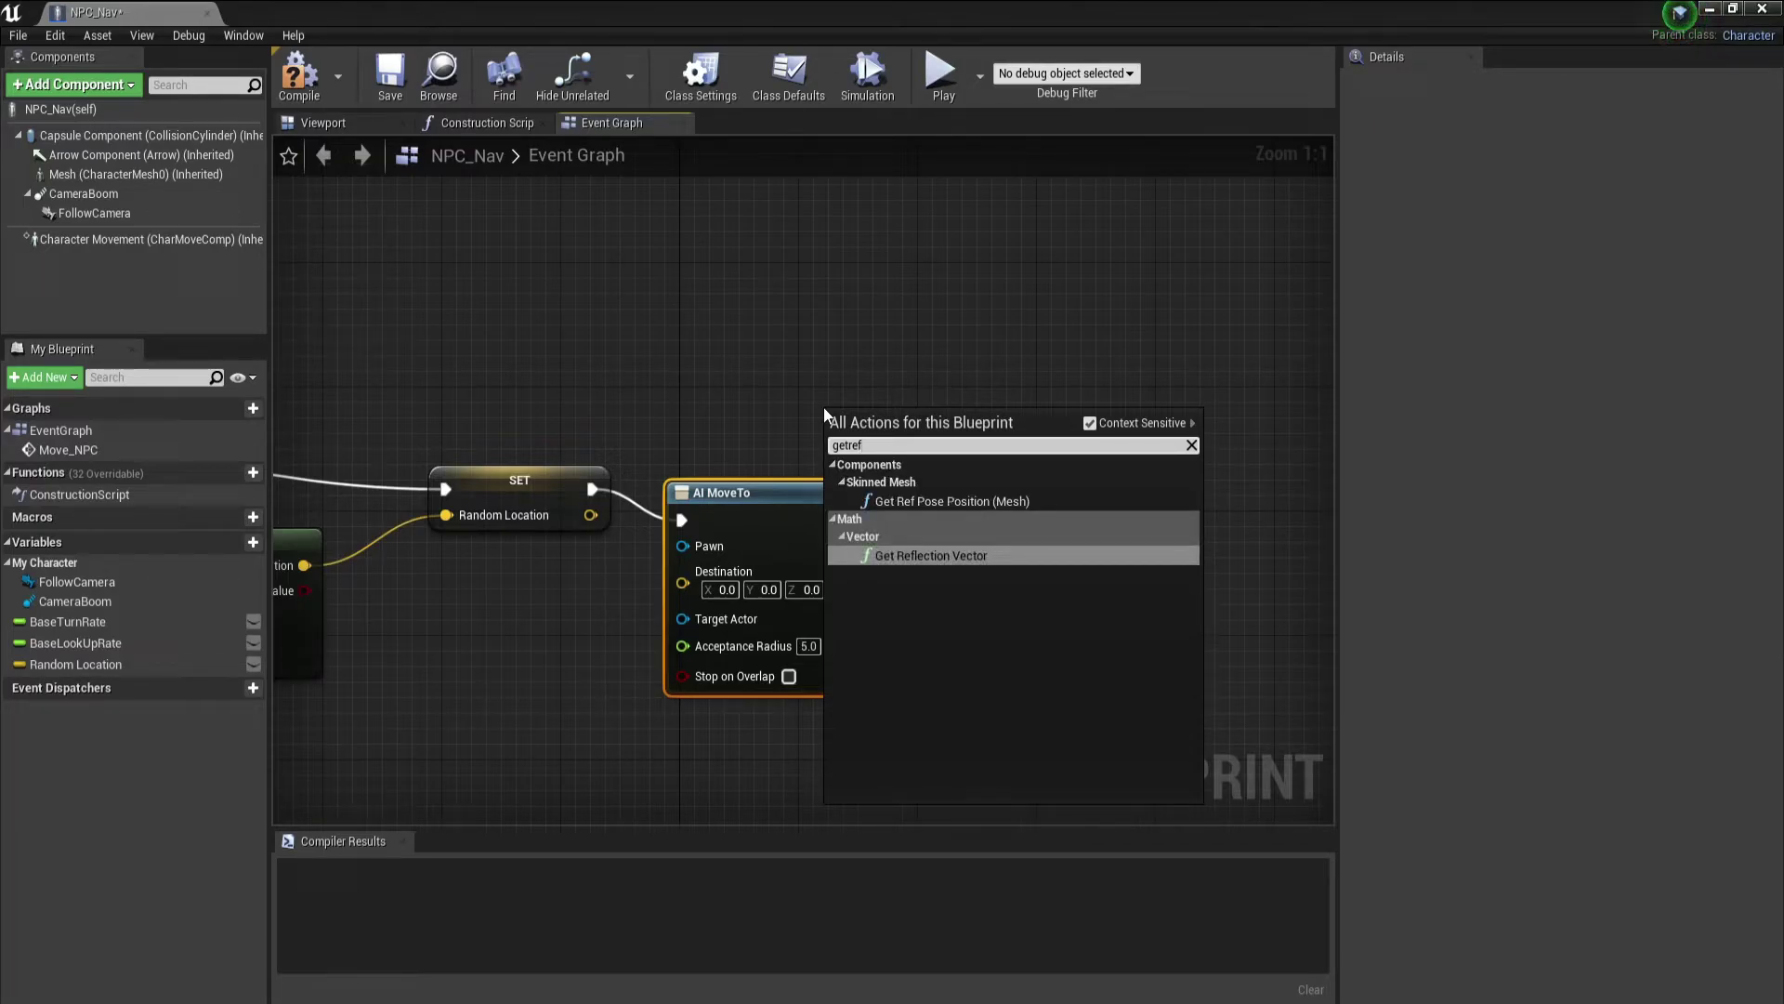
{"action": "key", "text": "BackSpace"}
{"action": "key", "text": "BackSpace"}
{"action": "key", "text": "BackSpace"}
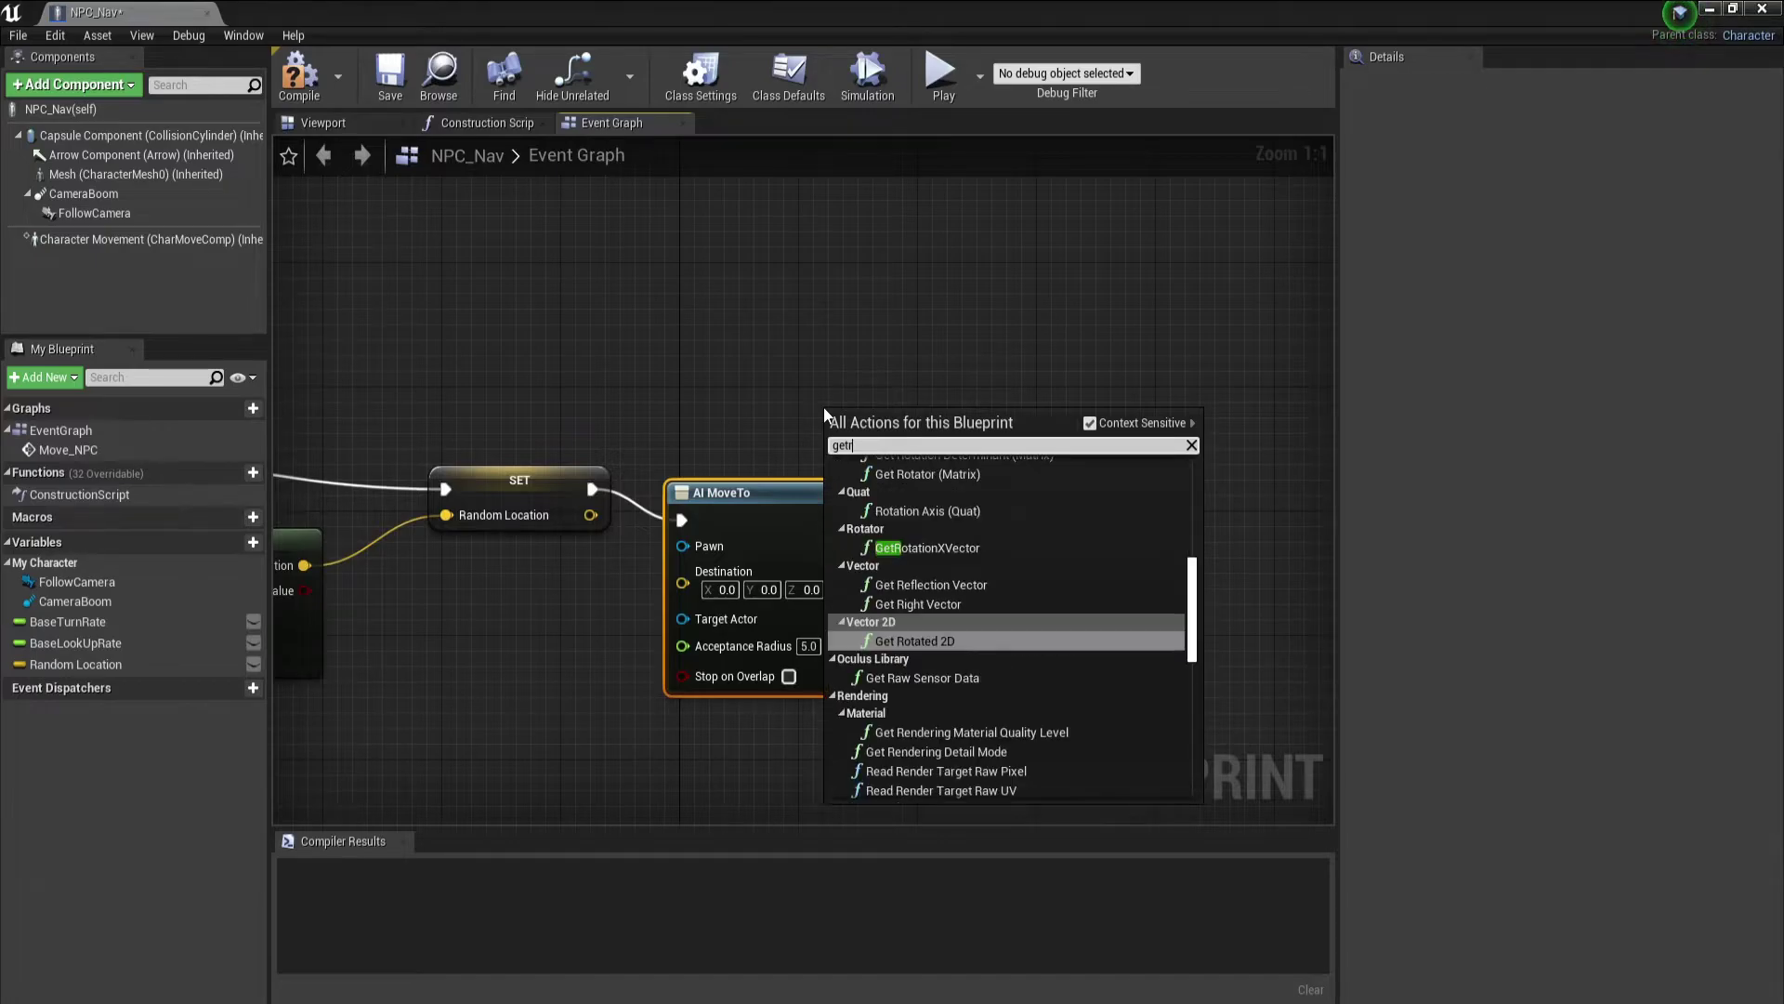
{"action": "type", "text": "ar"}
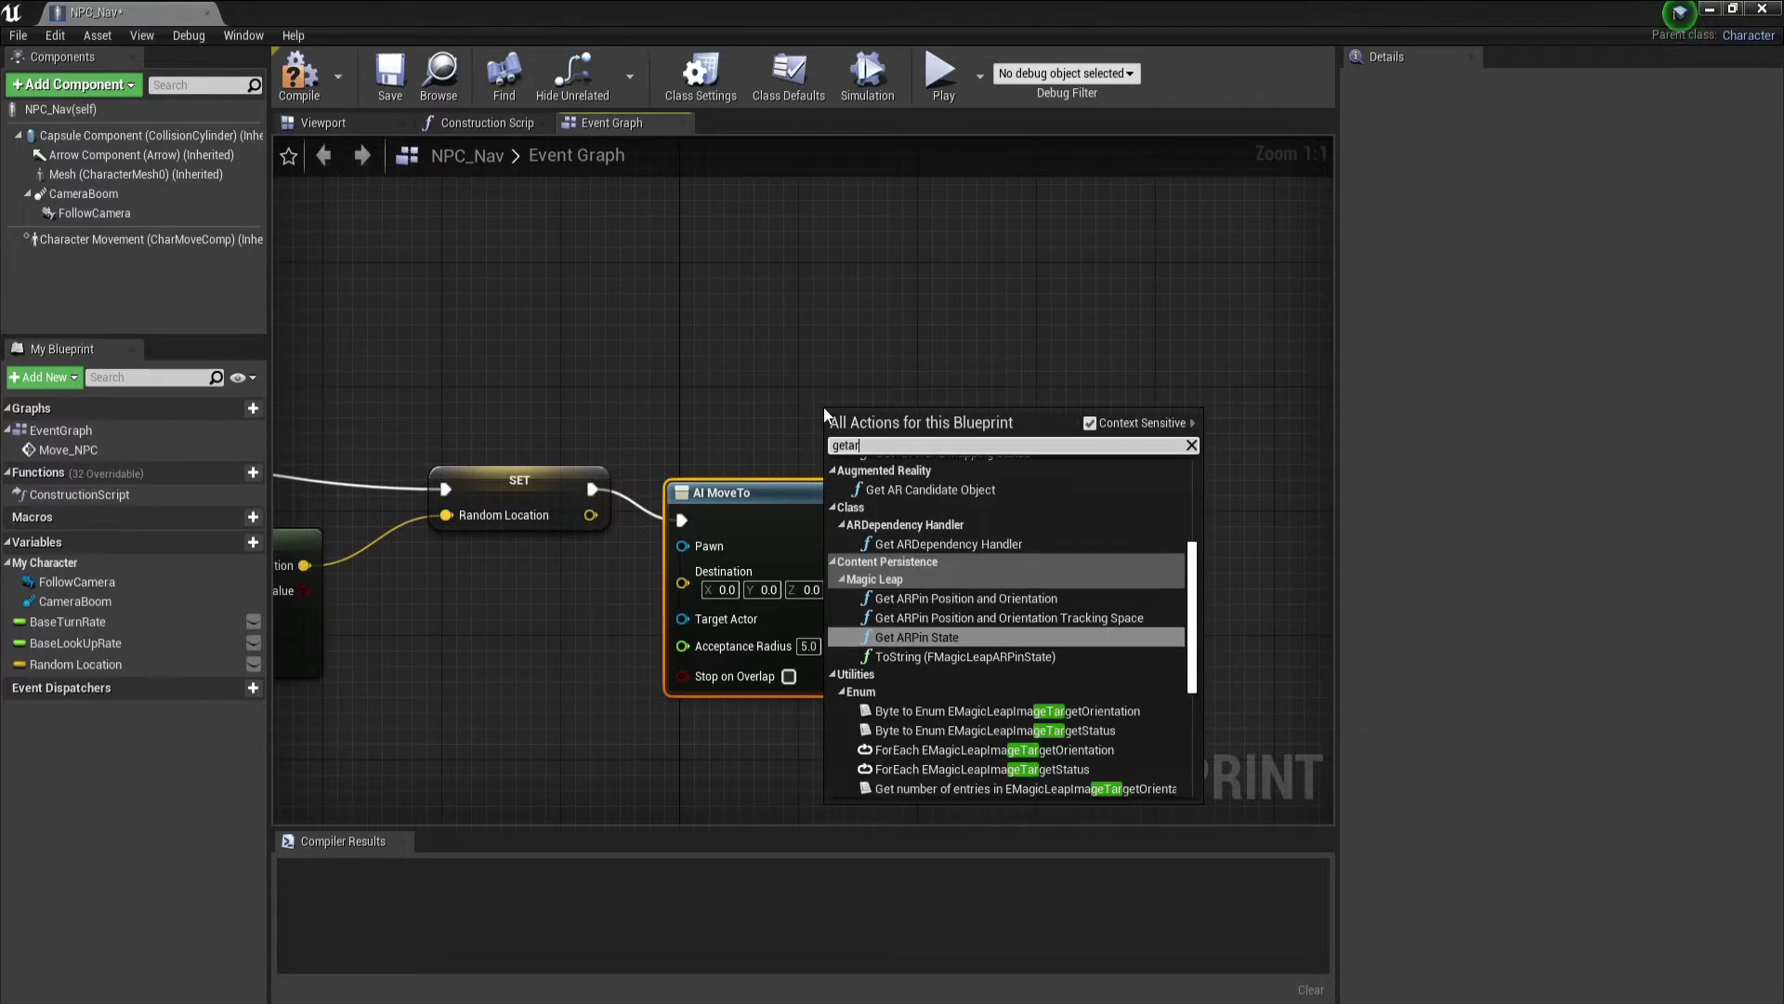
{"action": "type", "text": "e"}
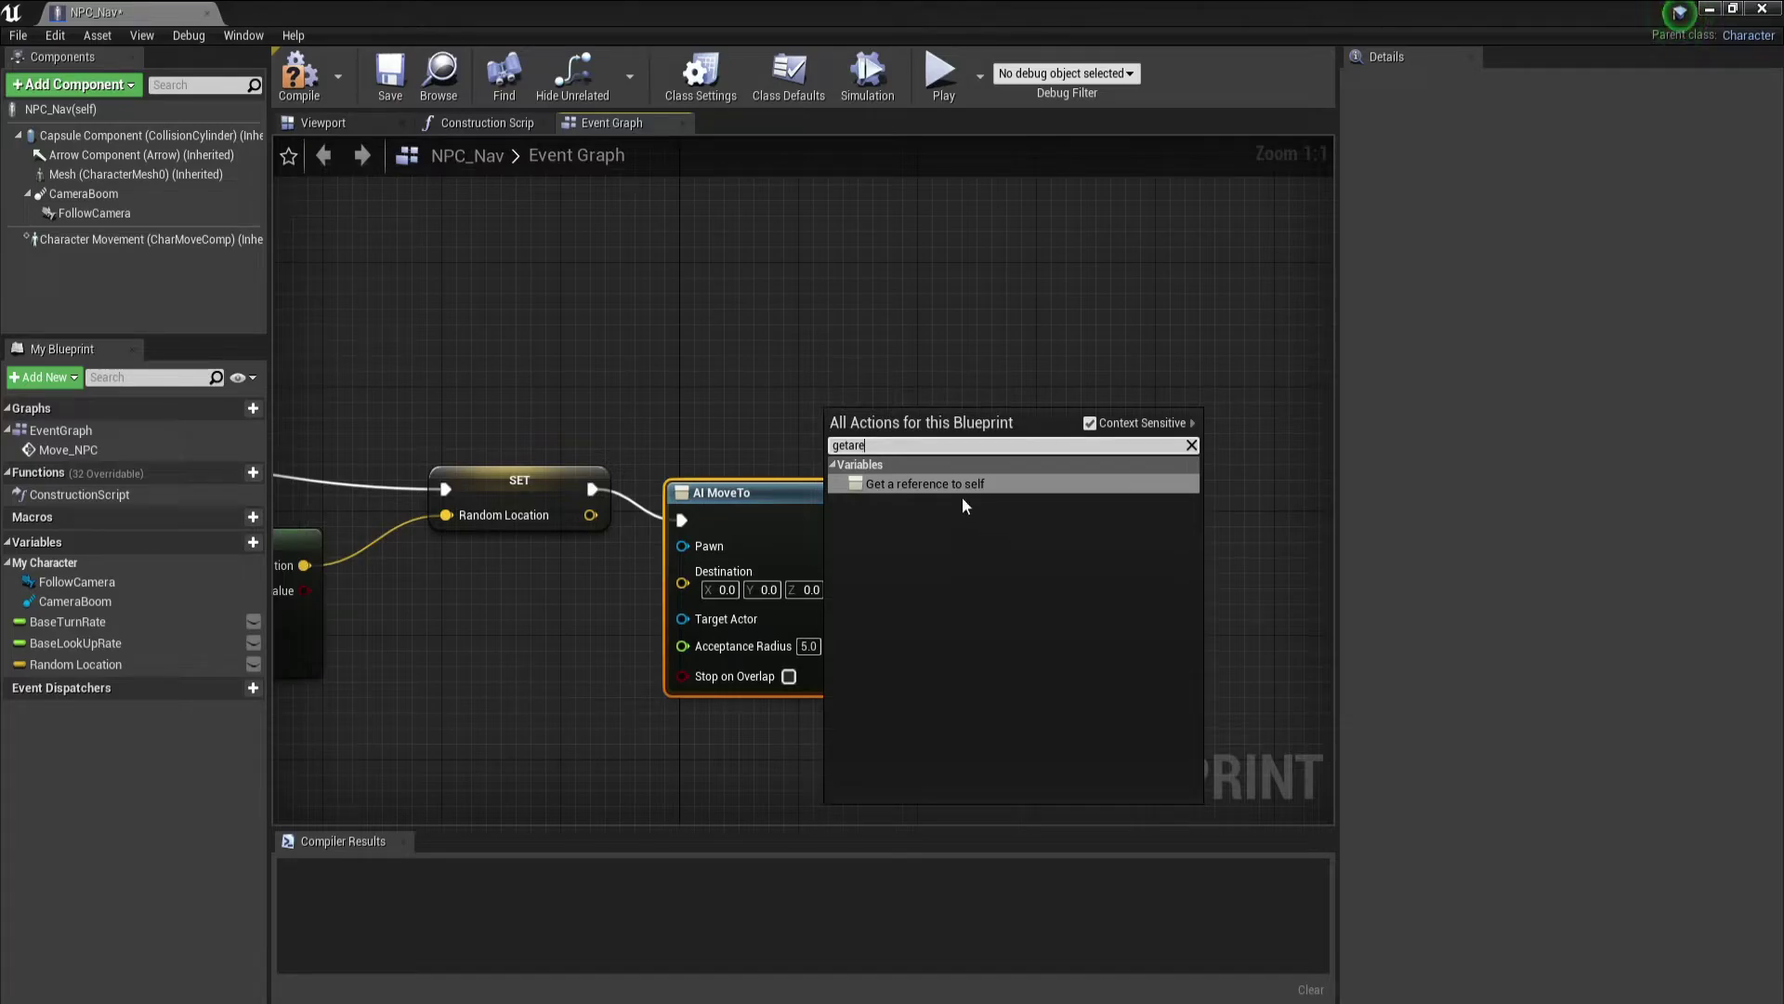
{"action": "left_click", "coordinate": [963, 486]}
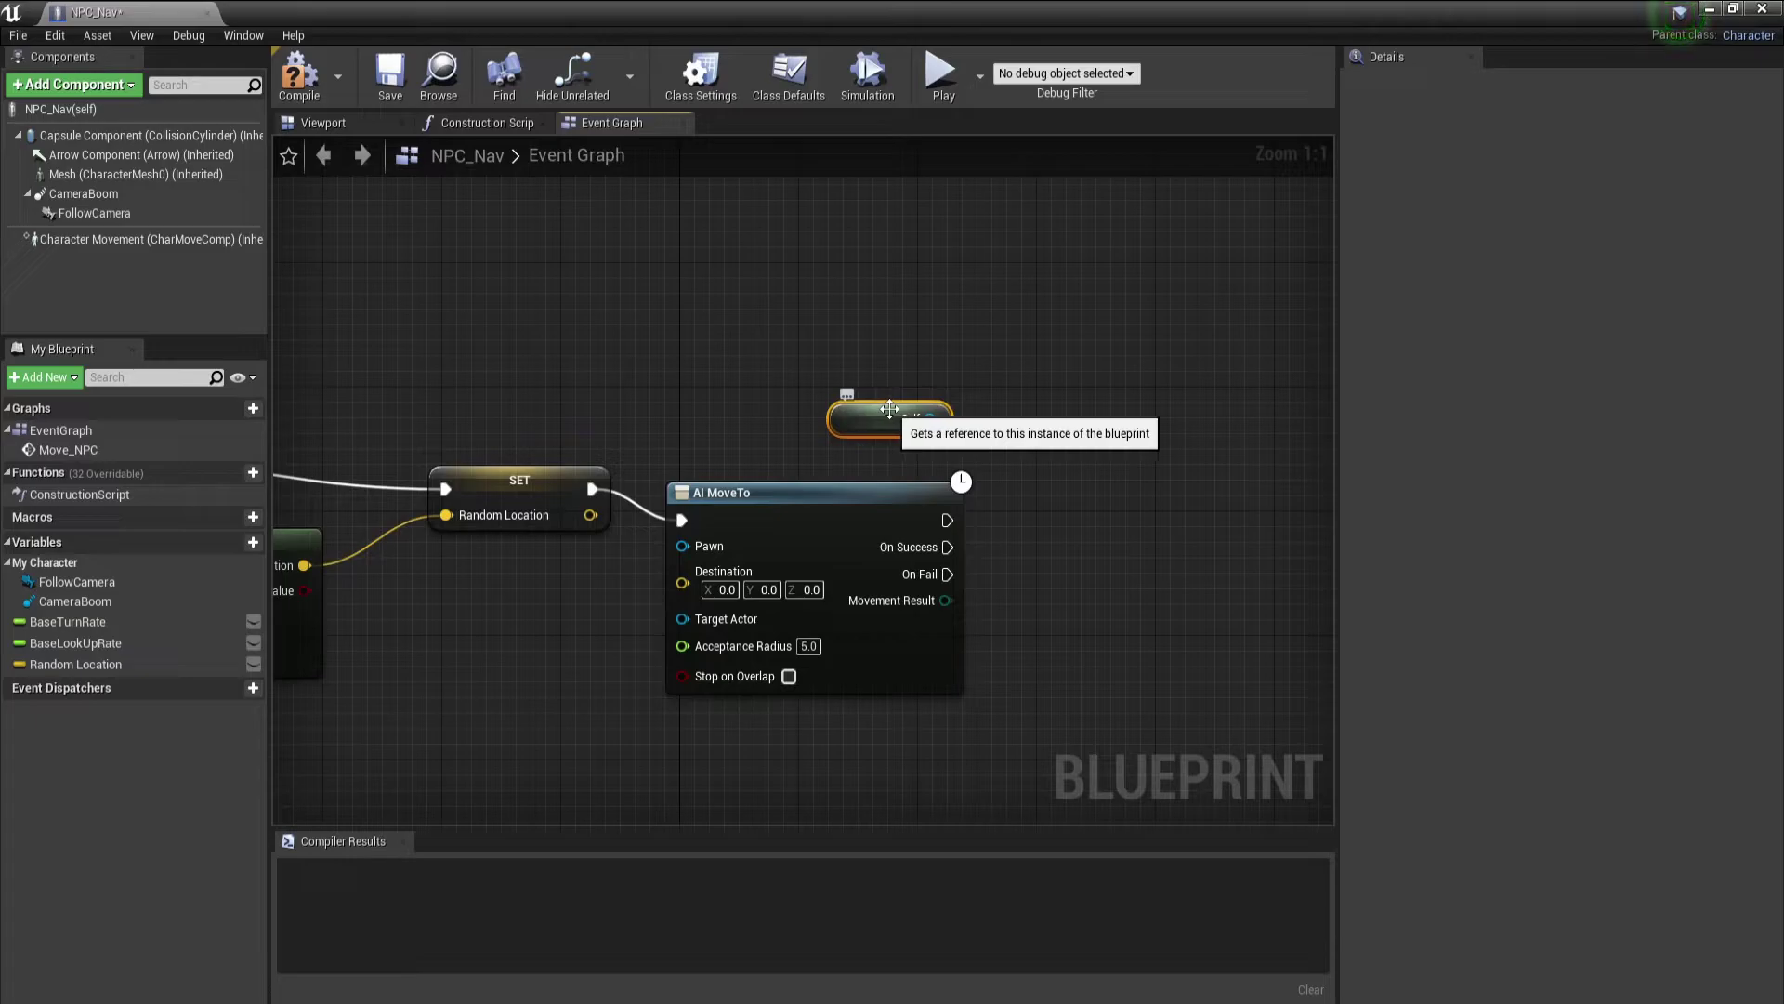
{"action": "mouse_move", "coordinate": [888, 409]}
{"action": "left_mouse_down"}
{"action": "mouse_move", "coordinate": [545, 613]}
{"action": "mouse_move", "coordinate": [683, 547]}
{"action": "left_mouse_up"}
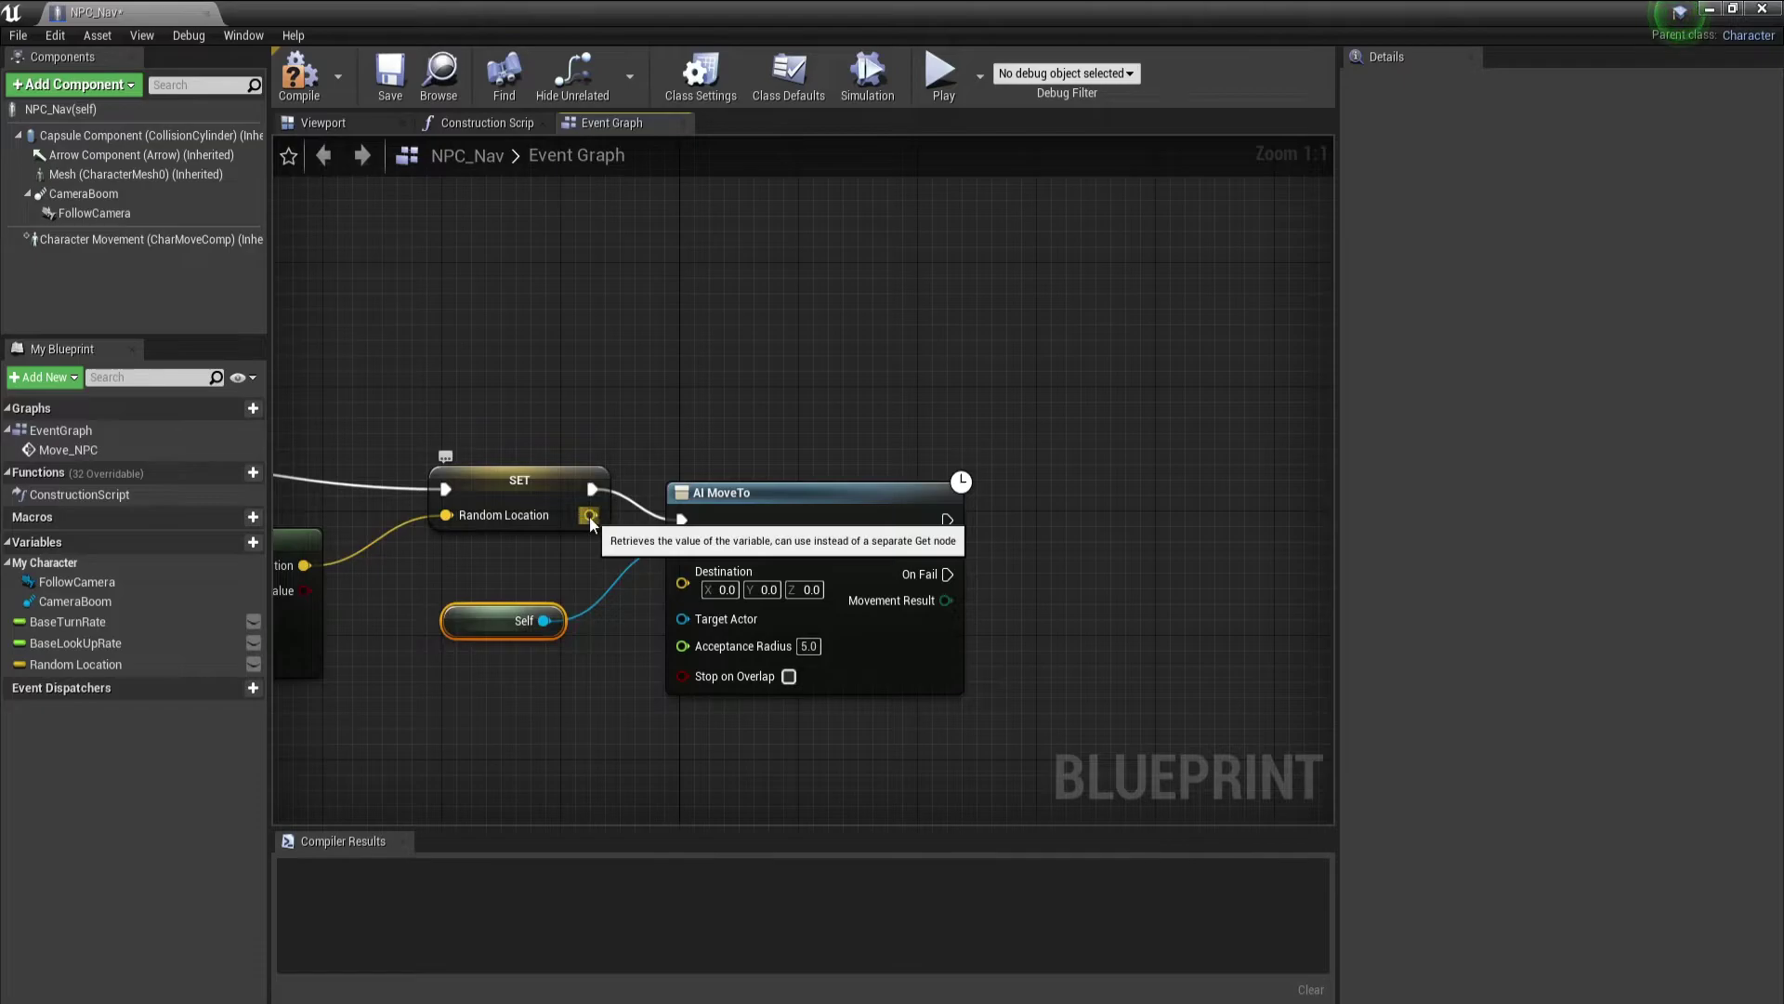
{"action": "left_click_drag", "start_coordinate": [590, 516], "coordinate": [682, 587]}
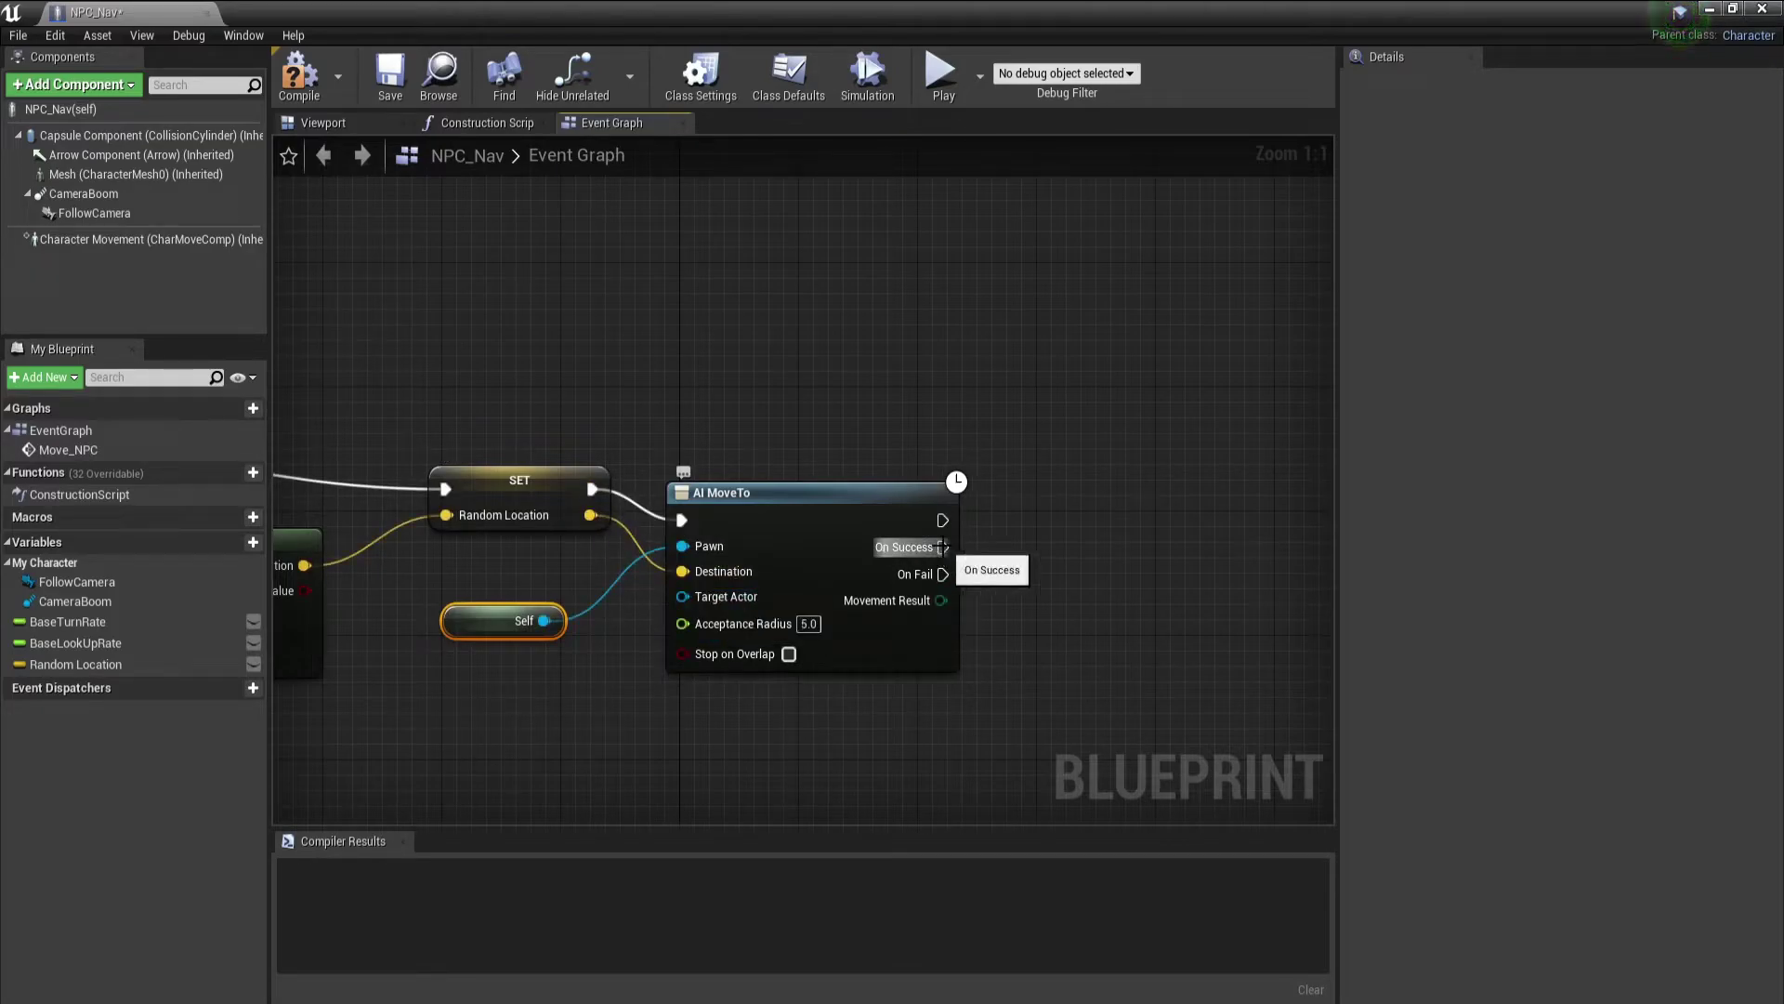
Add a Delay node after AI MoveTo's On Success and line it up with AI MoveTo
{"action": "mouse_move", "coordinate": [942, 547]}
{"action": "left_mouse_down"}
{"action": "mouse_move", "coordinate": [1017, 485]}
{"action": "mouse_move", "coordinate": [1067, 511]}
{"action": "left_mouse_up"}
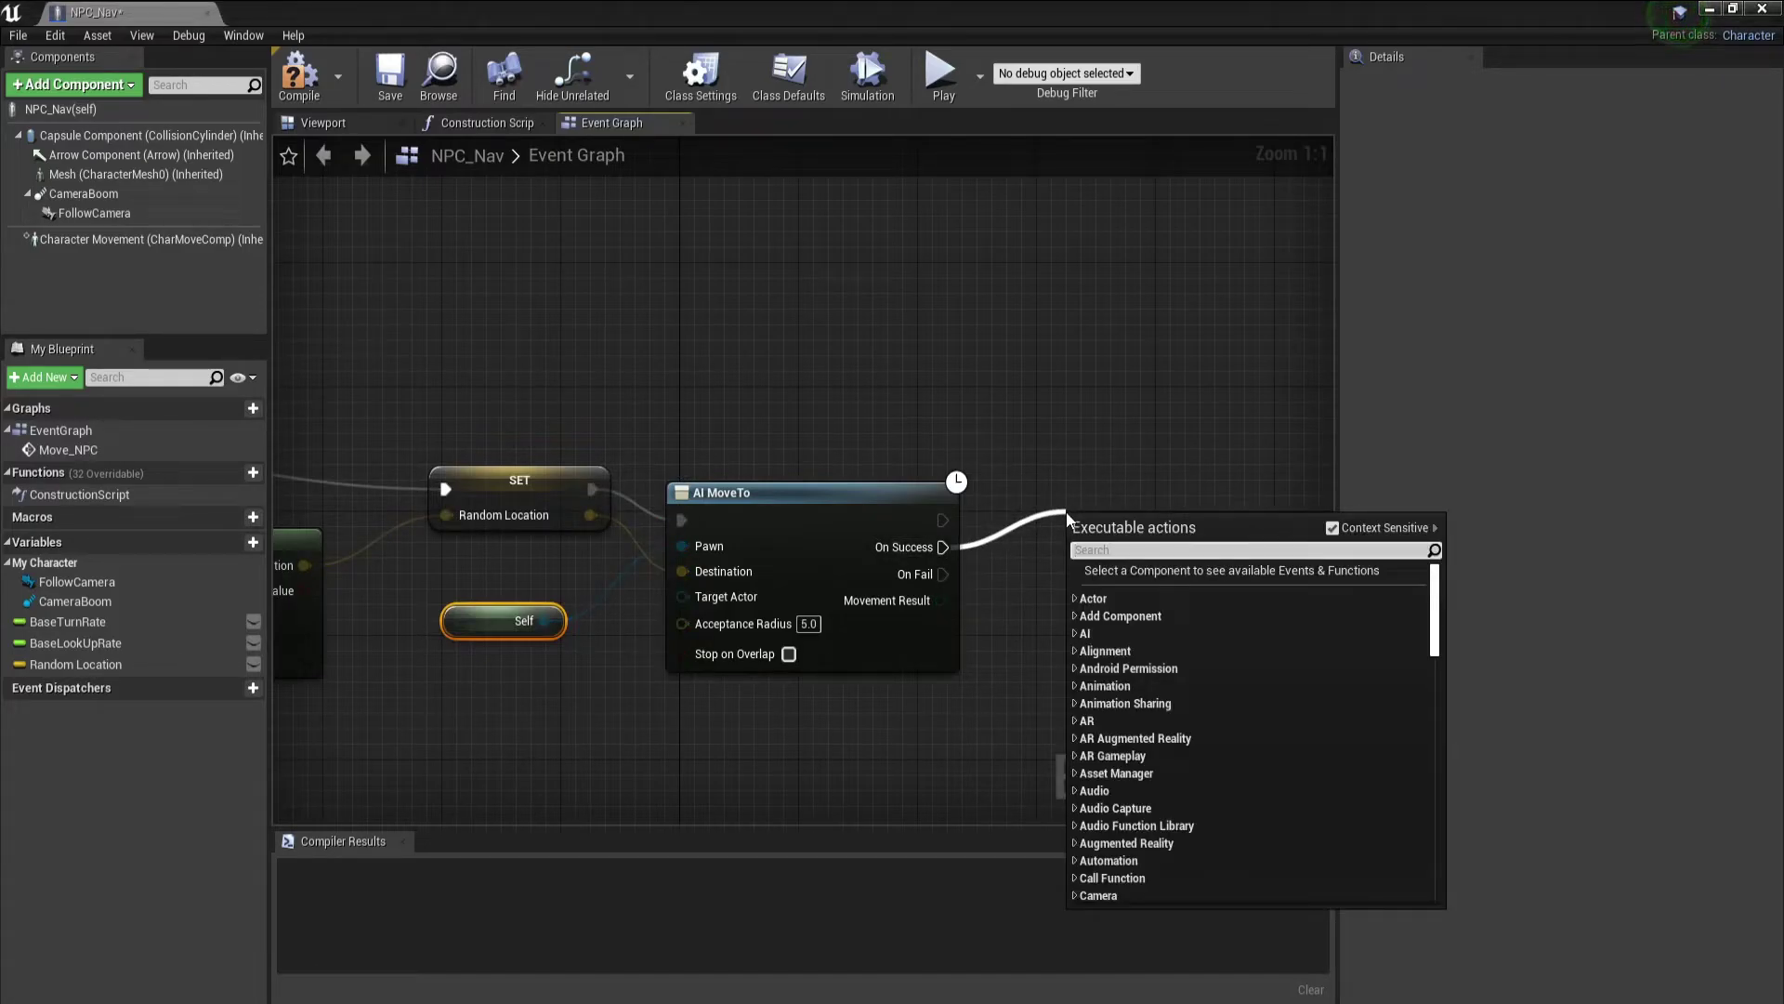
{"action": "type", "text": "del"}
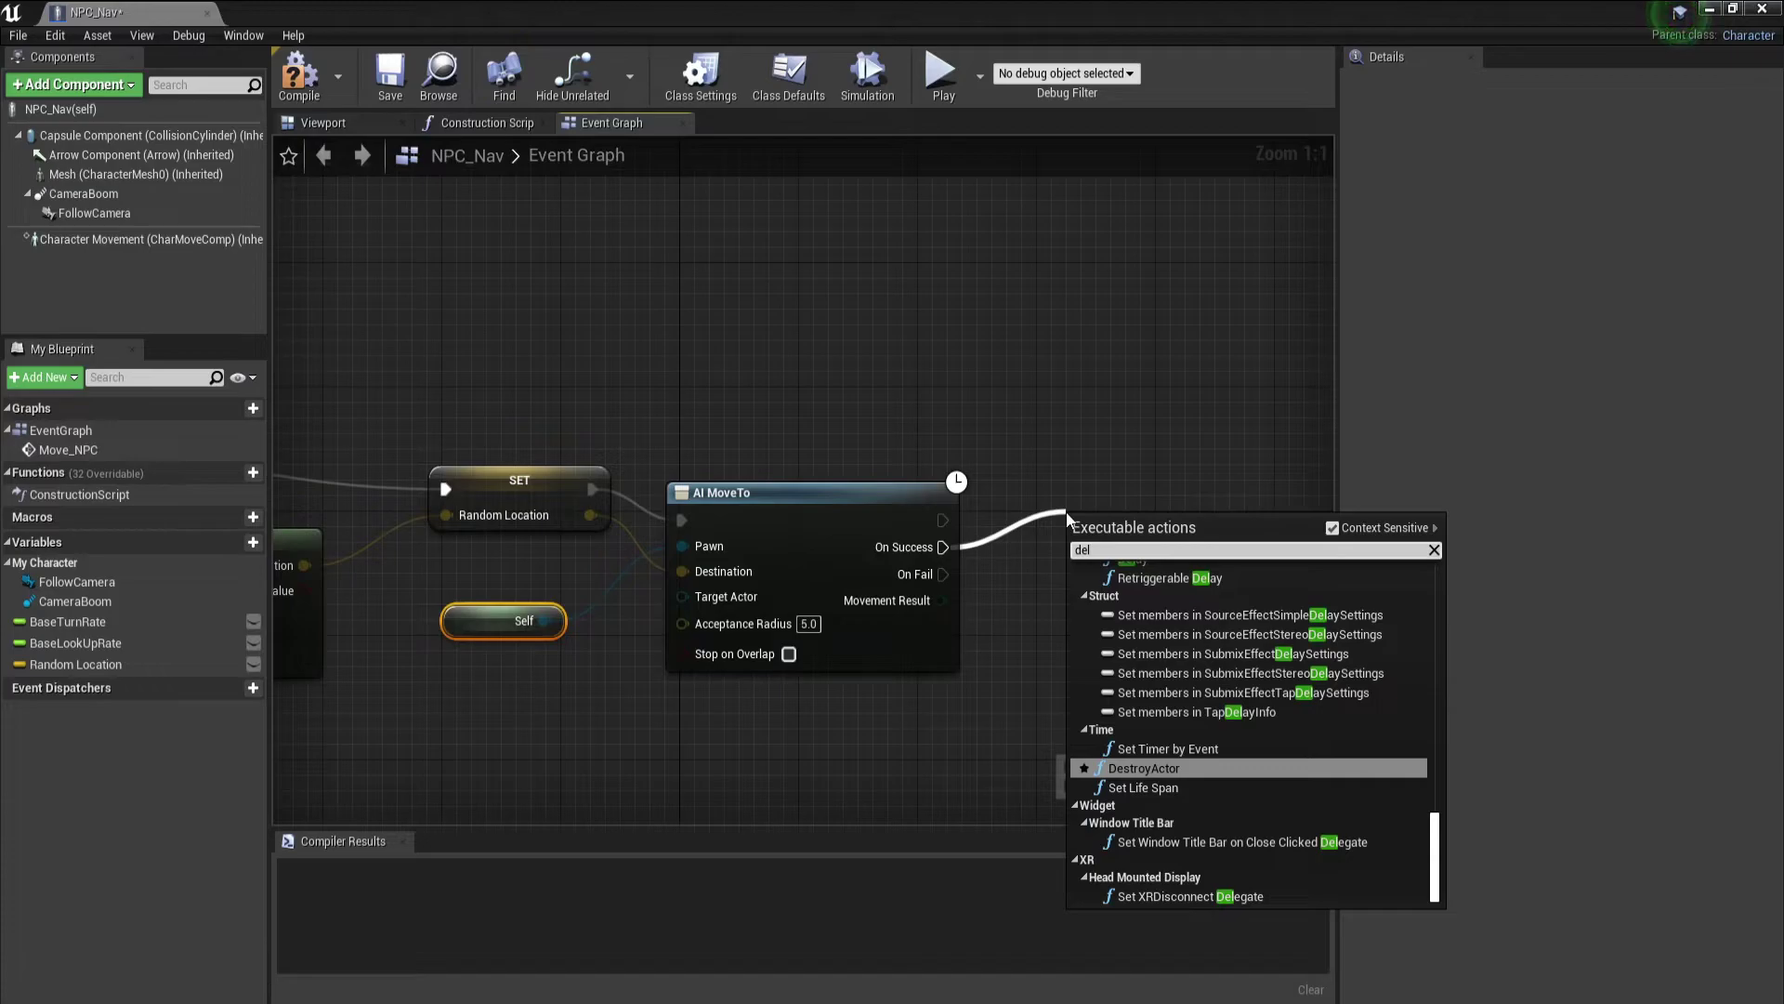
{"action": "type", "text": "ay"}
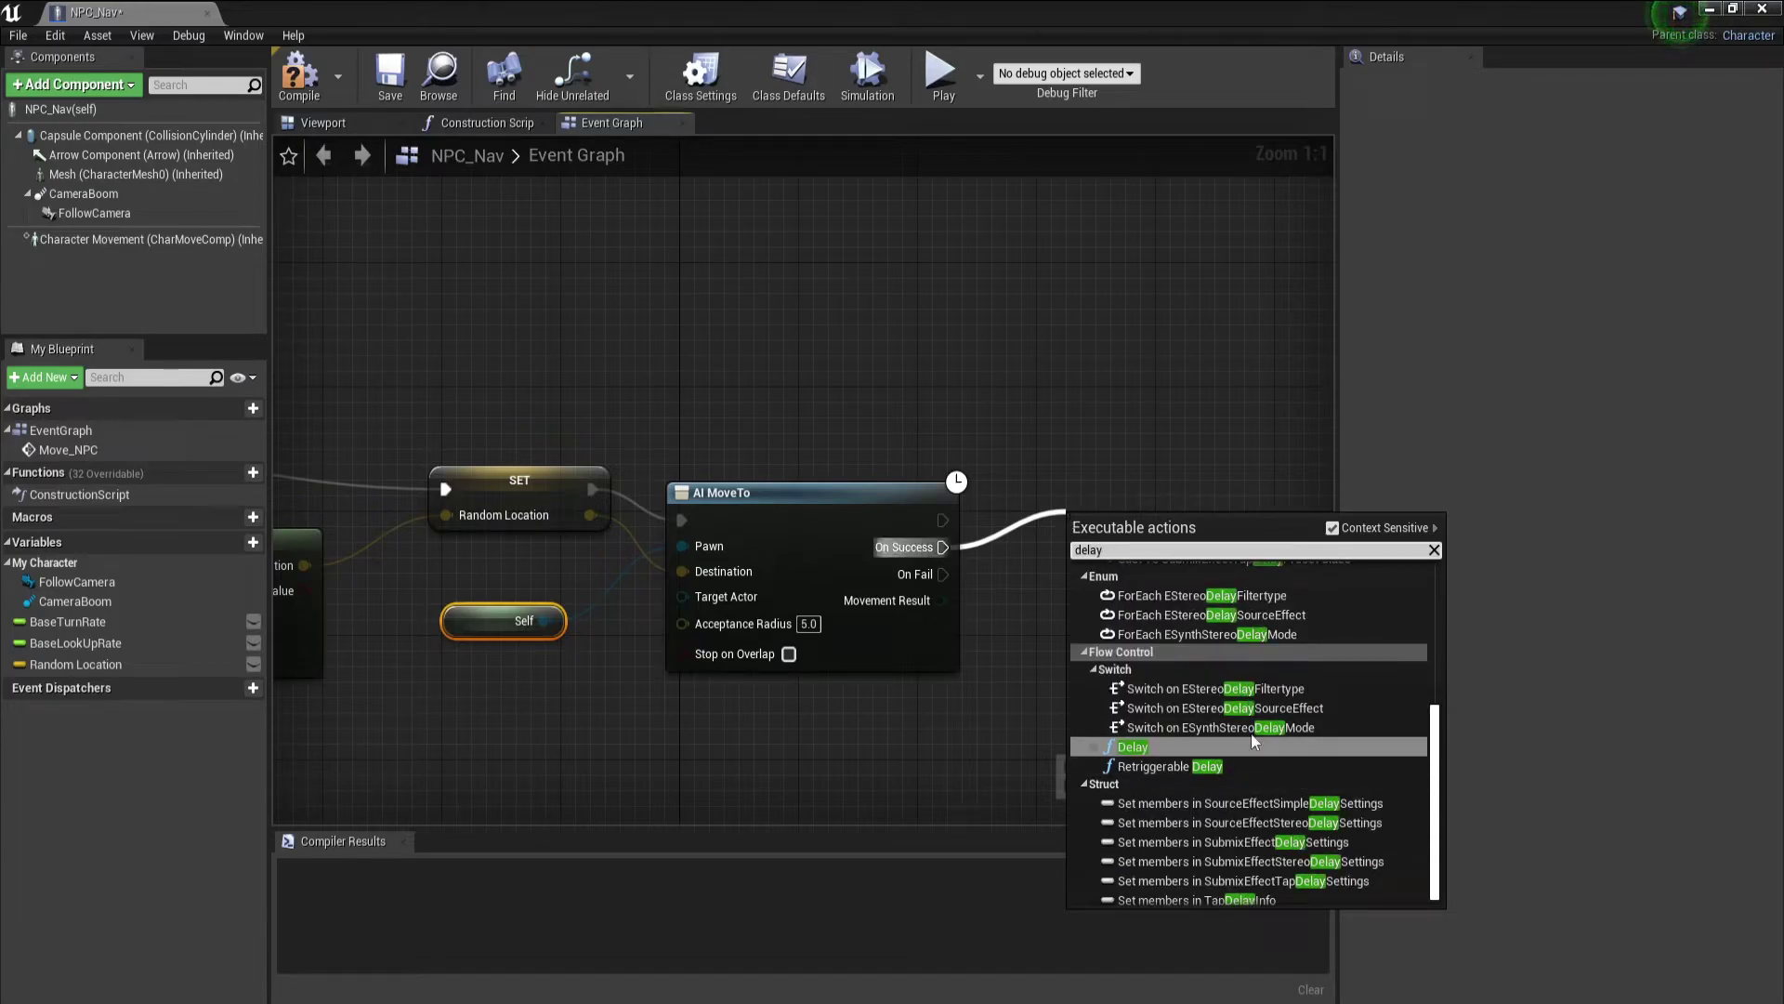
{"action": "left_click", "coordinate": [1141, 746]}
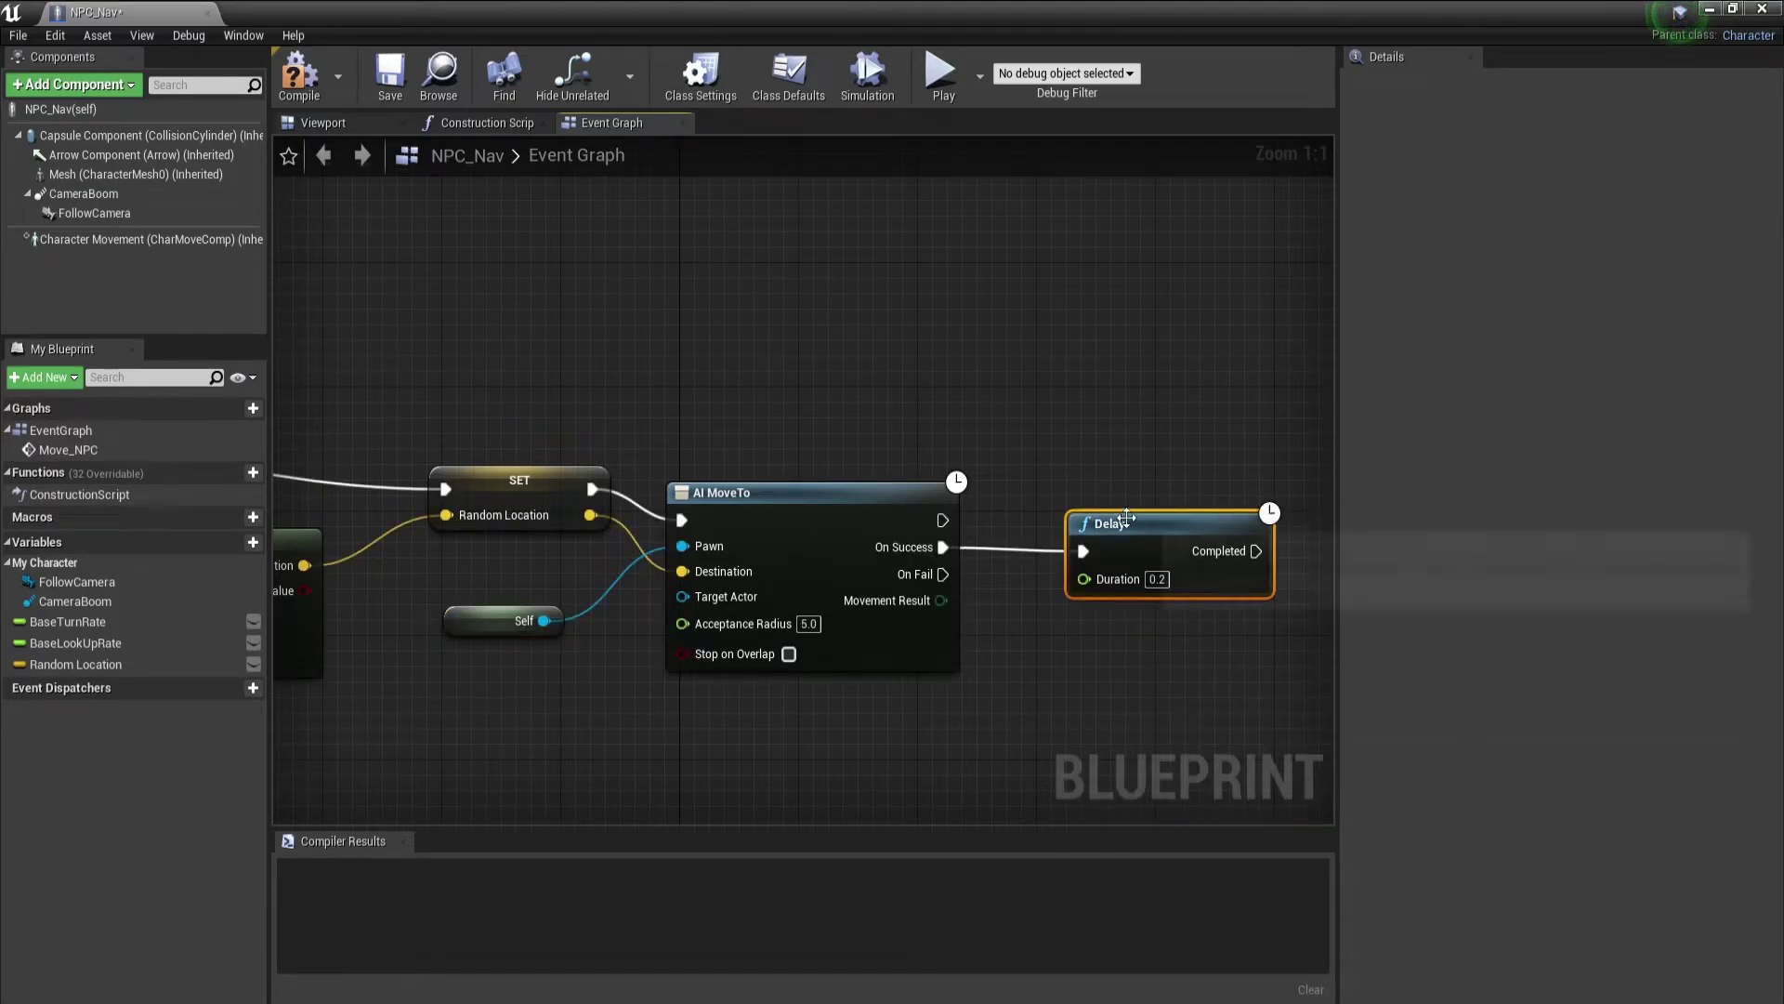
{"action": "left_click_drag", "start_coordinate": [1119, 525], "coordinate": [1089, 517]}
{"action": "right_click_drag", "start_coordinate": [1175, 619], "coordinate": [866, 540]}
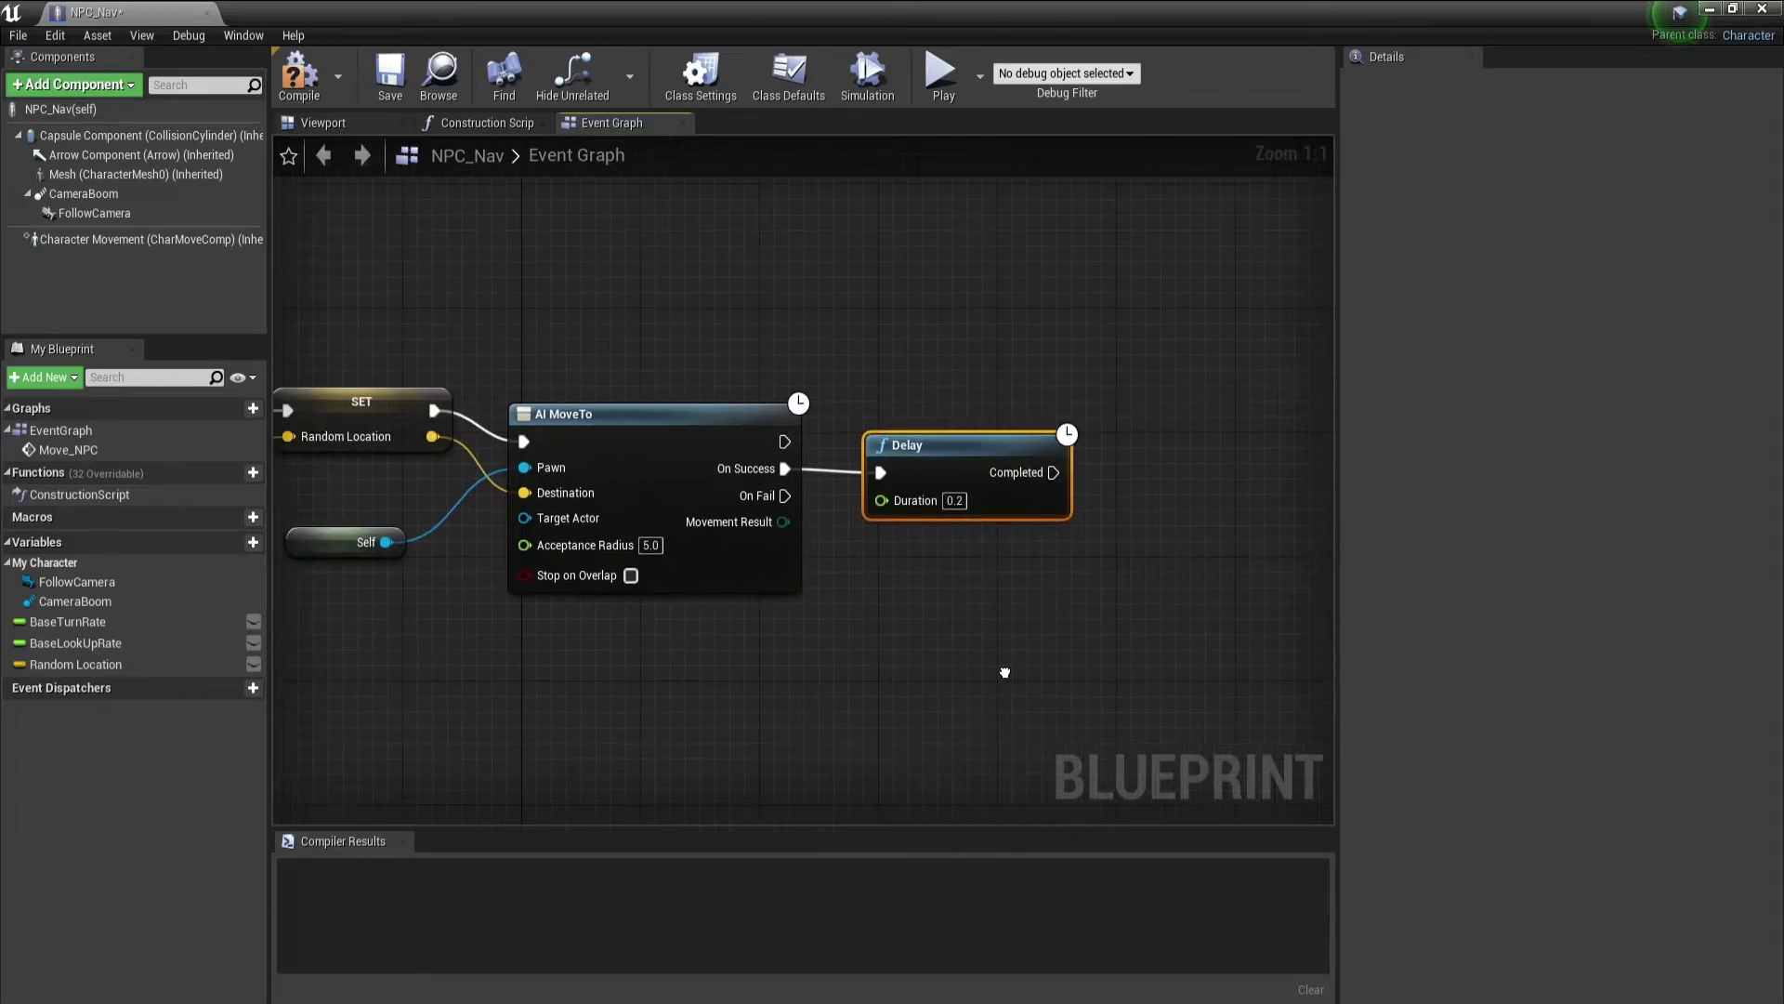
{"action": "left_click_drag", "start_coordinate": [830, 437], "coordinate": [815, 390]}
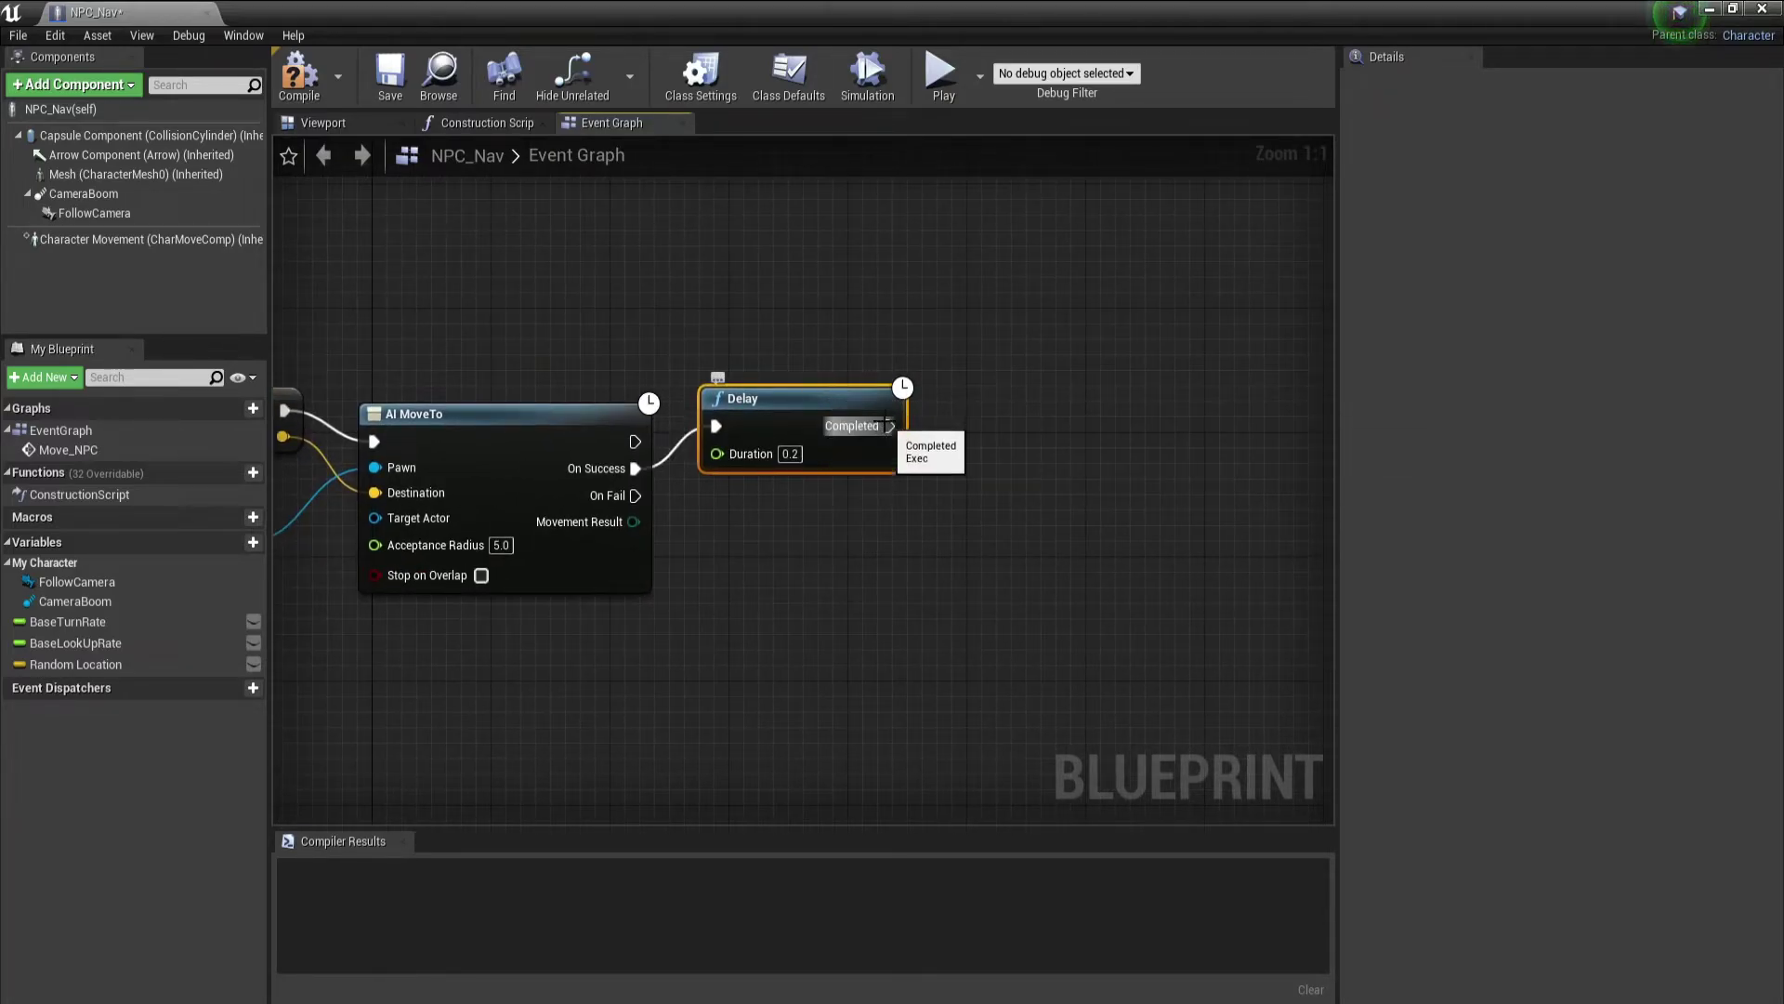
Call Move NPC from the Delay's Completed pin, then box-select the Delay and Move NPC nodes
{"action": "left_click_drag", "start_coordinate": [887, 425], "coordinate": [1106, 415]}
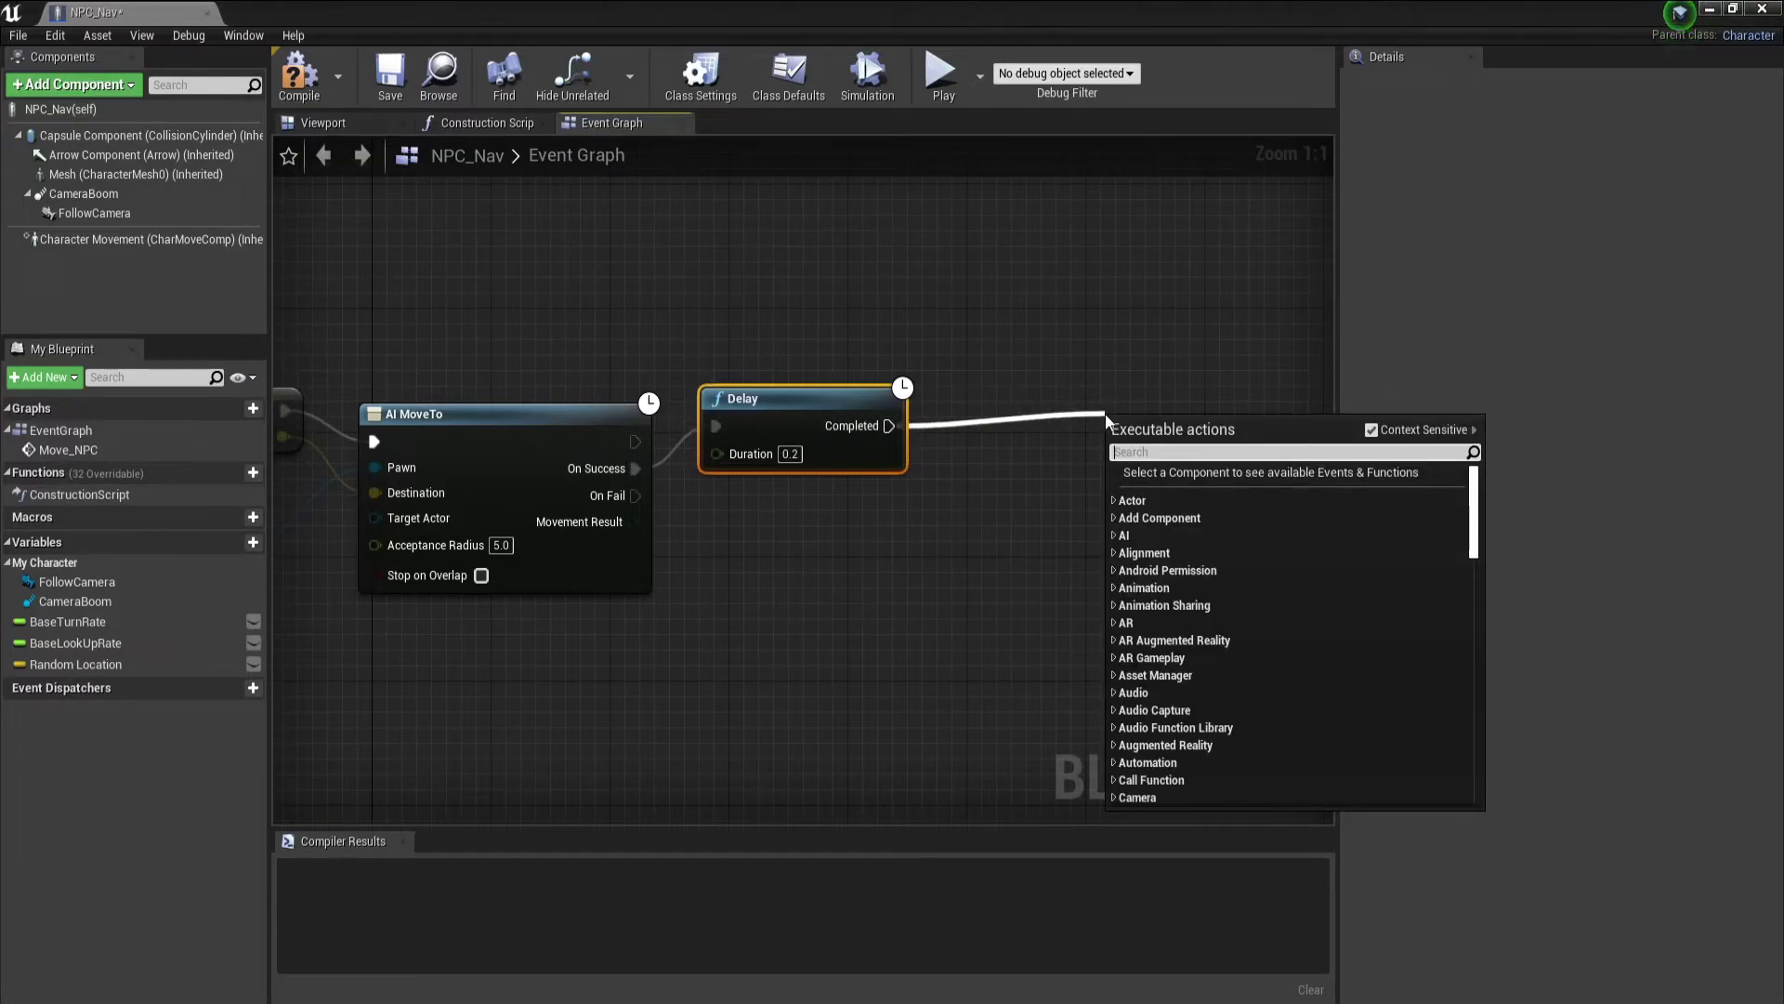
{"action": "type", "text": "move"}
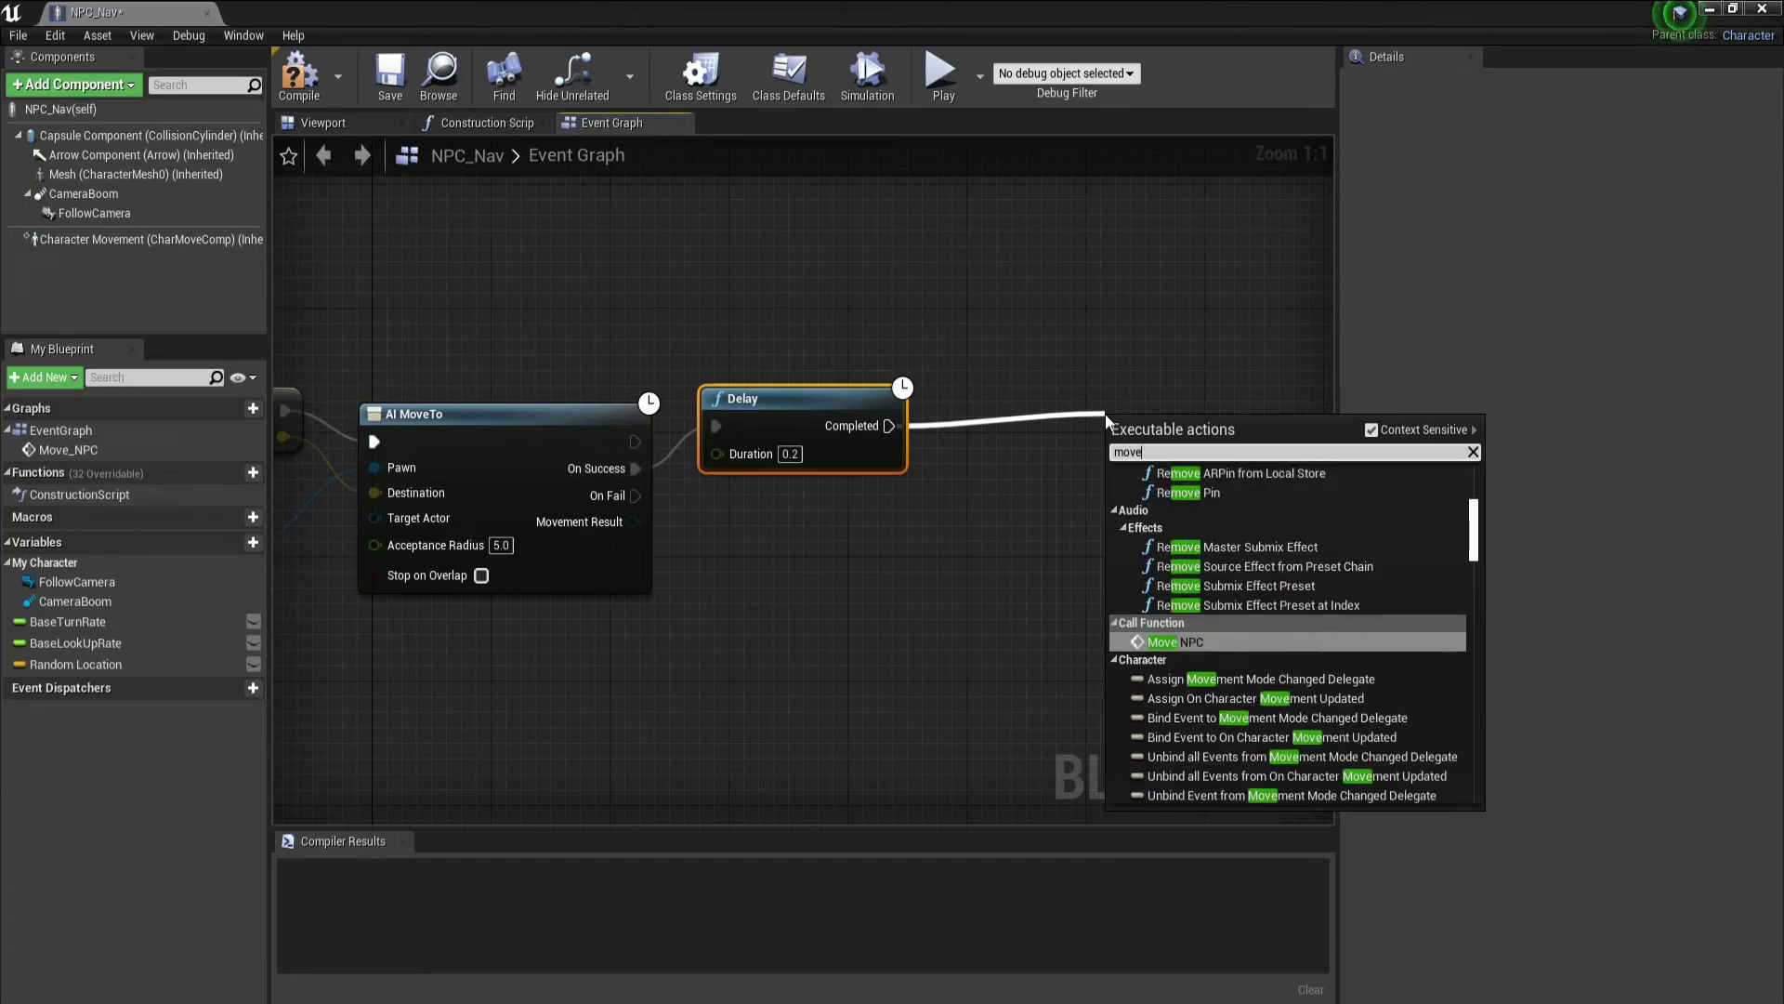
{"action": "type", "text": "np"}
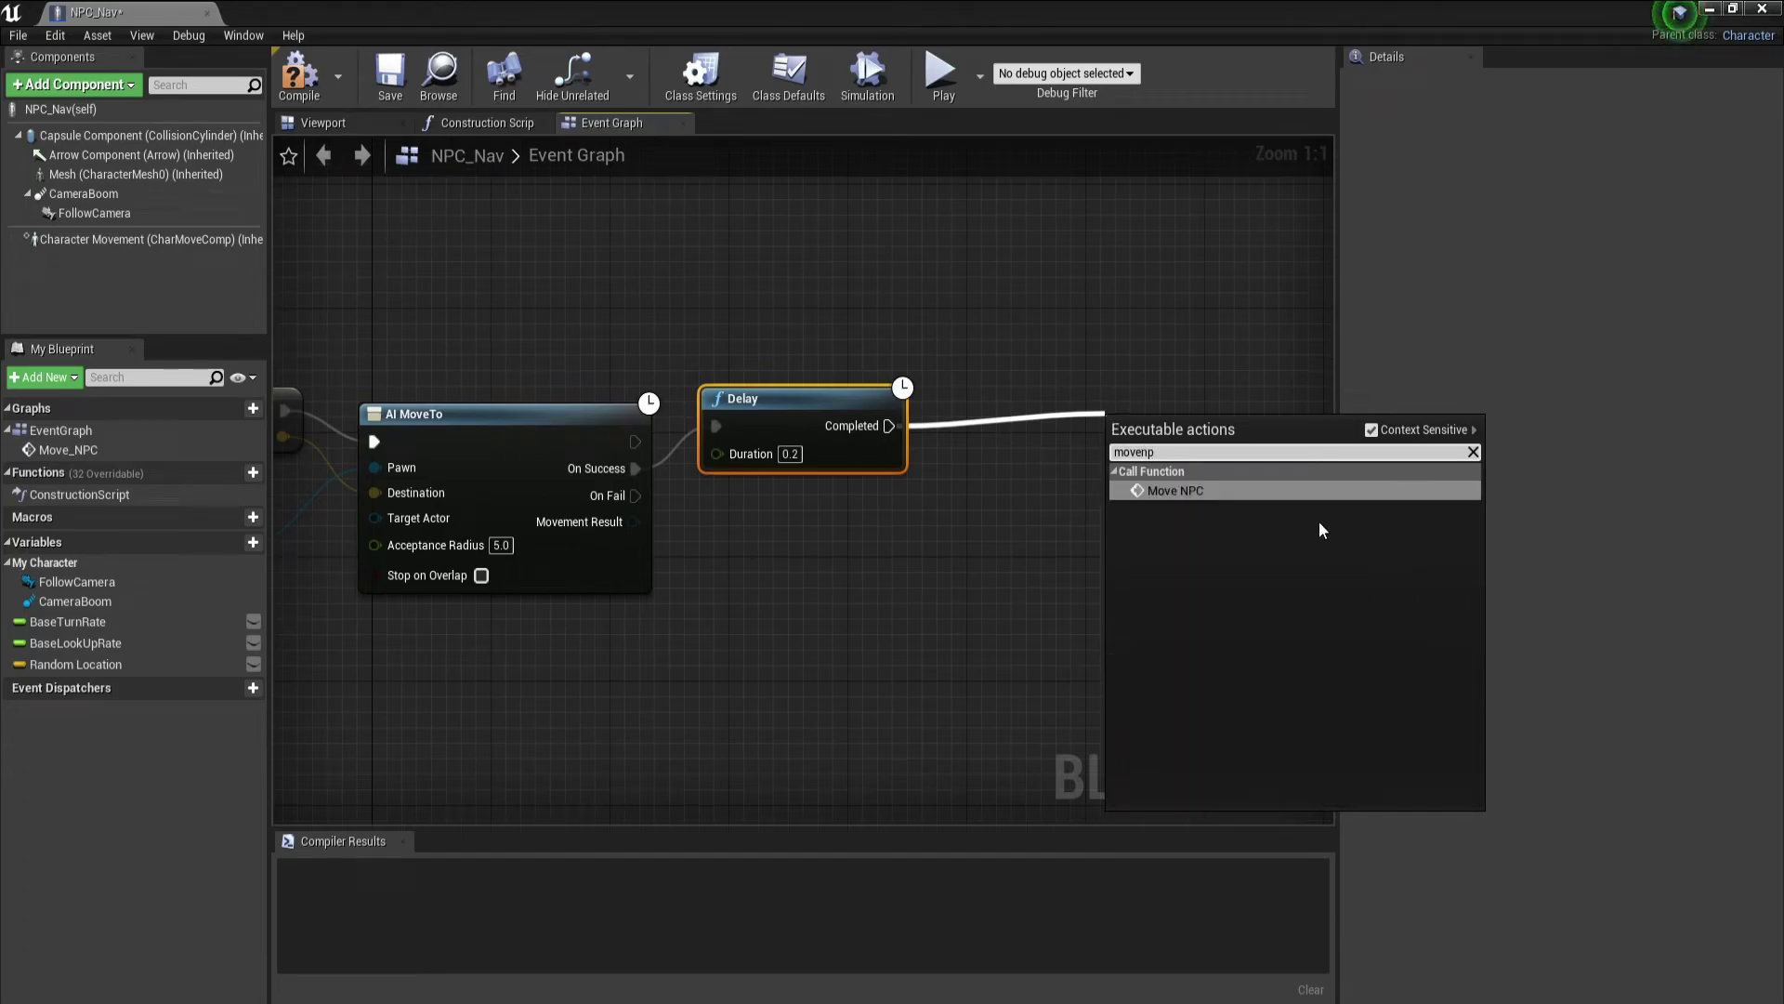
{"action": "left_click", "coordinate": [1229, 491]}
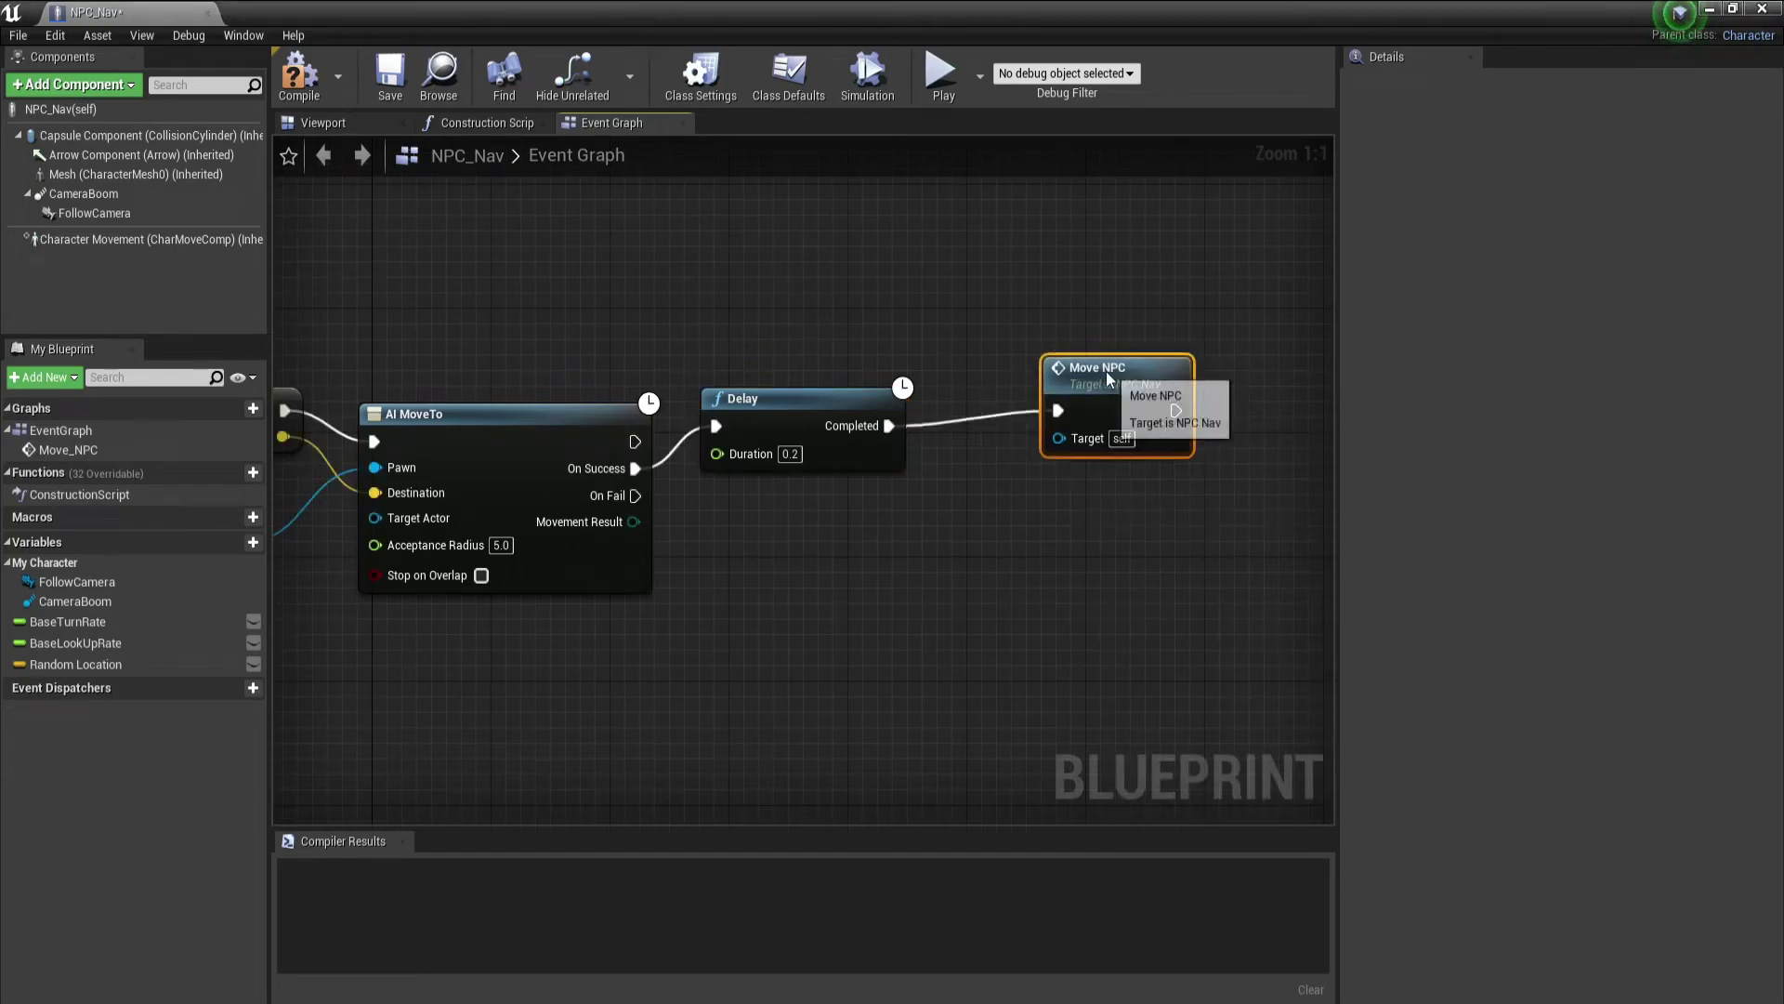
{"action": "left_click_drag", "start_coordinate": [1172, 434], "coordinate": [1097, 376]}
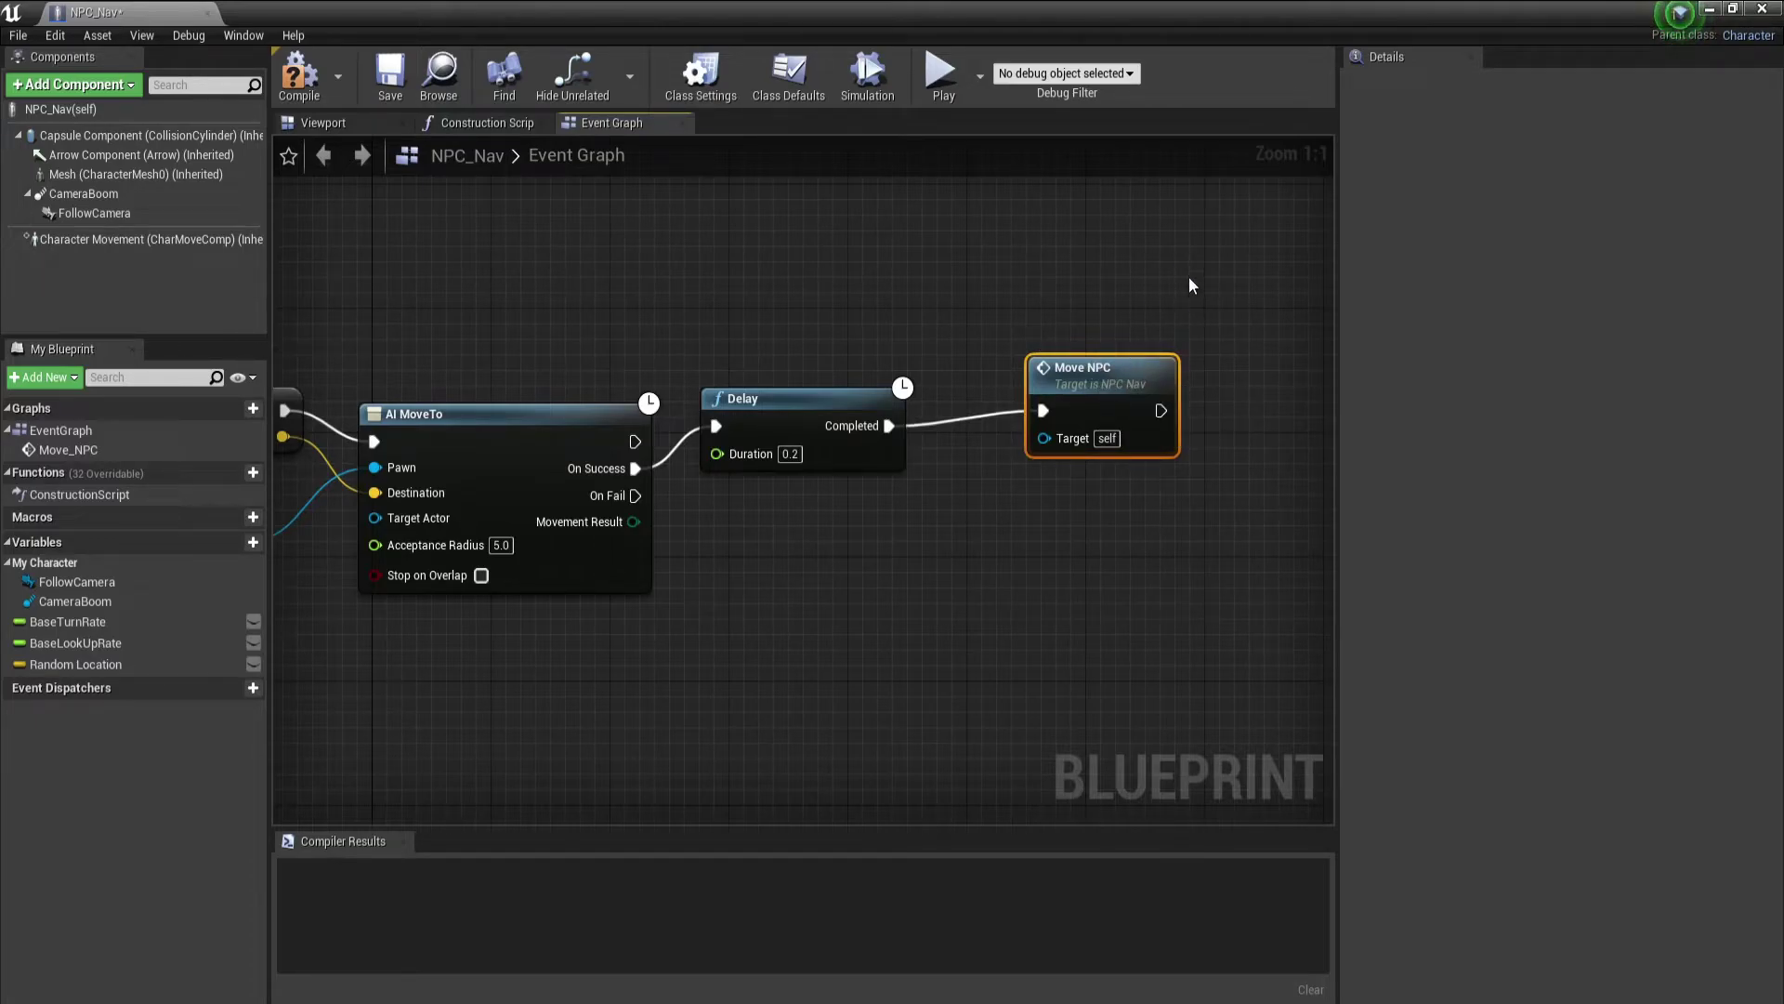
{"action": "left_click_drag", "start_coordinate": [1189, 276], "coordinate": [683, 549]}
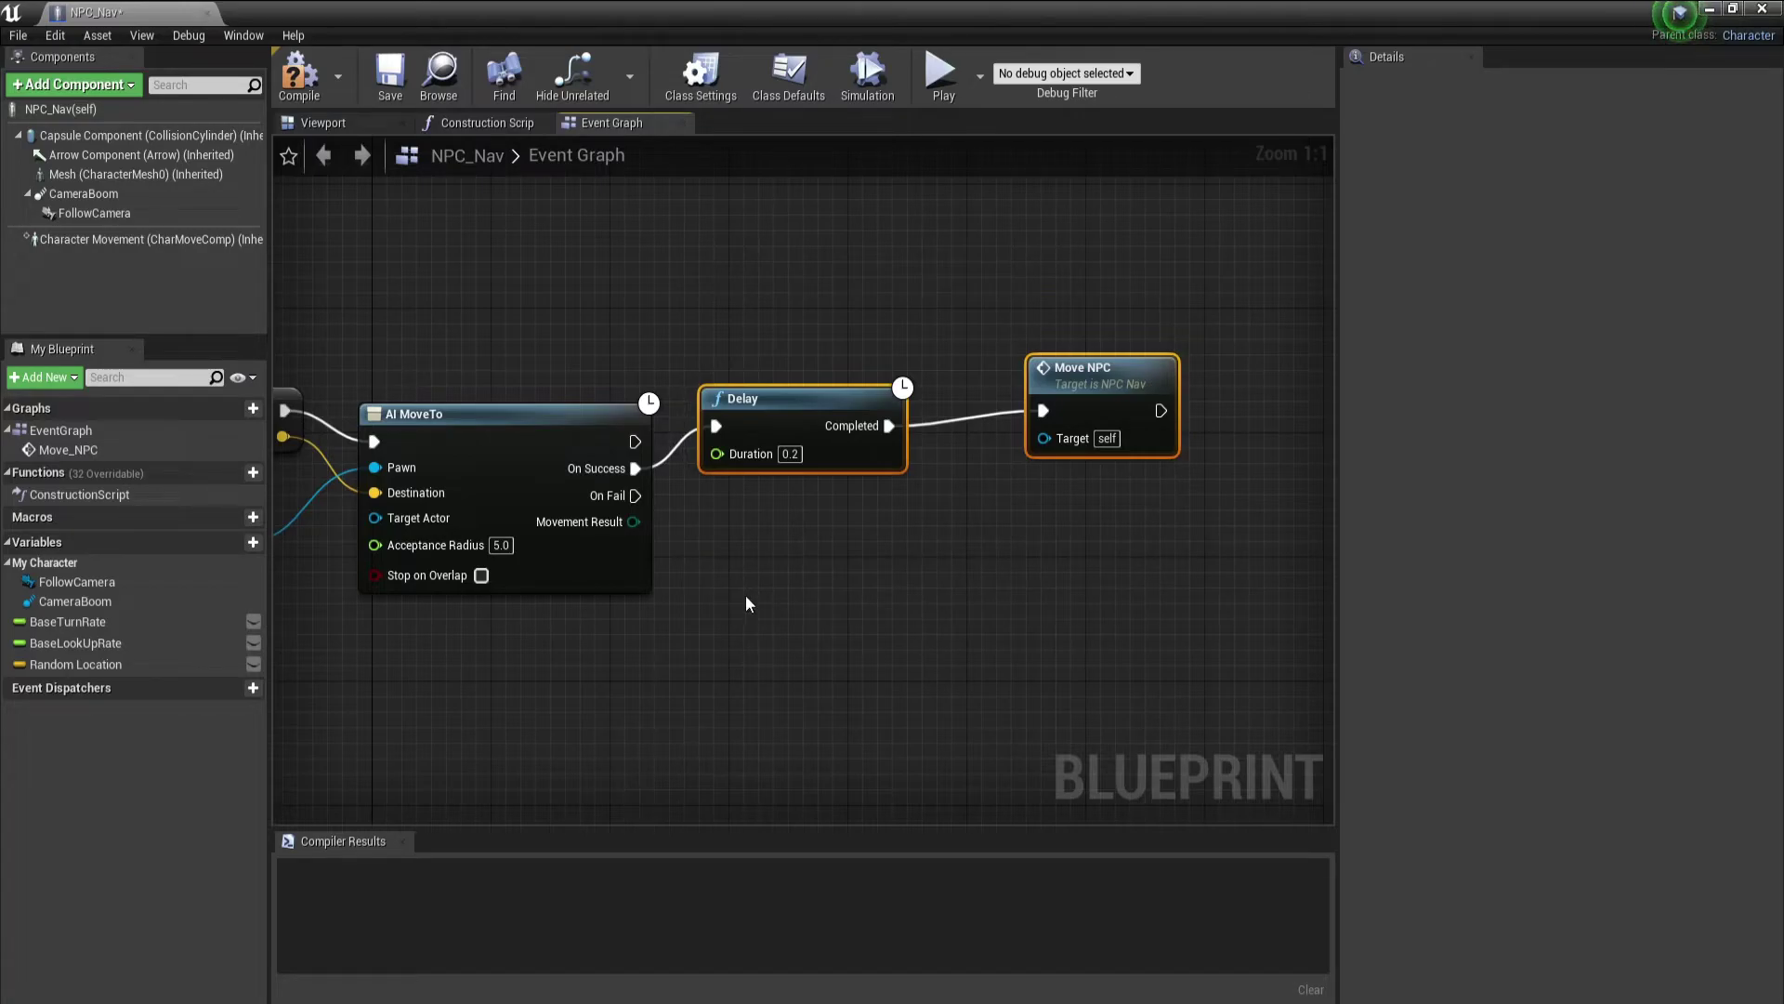
Duplicate the Delay and Move NPC pair, wire On Fail into the copy, and tidy both pairs
{"action": "key", "text": "ctrl+c"}
{"action": "key", "text": "ctrl+v"}
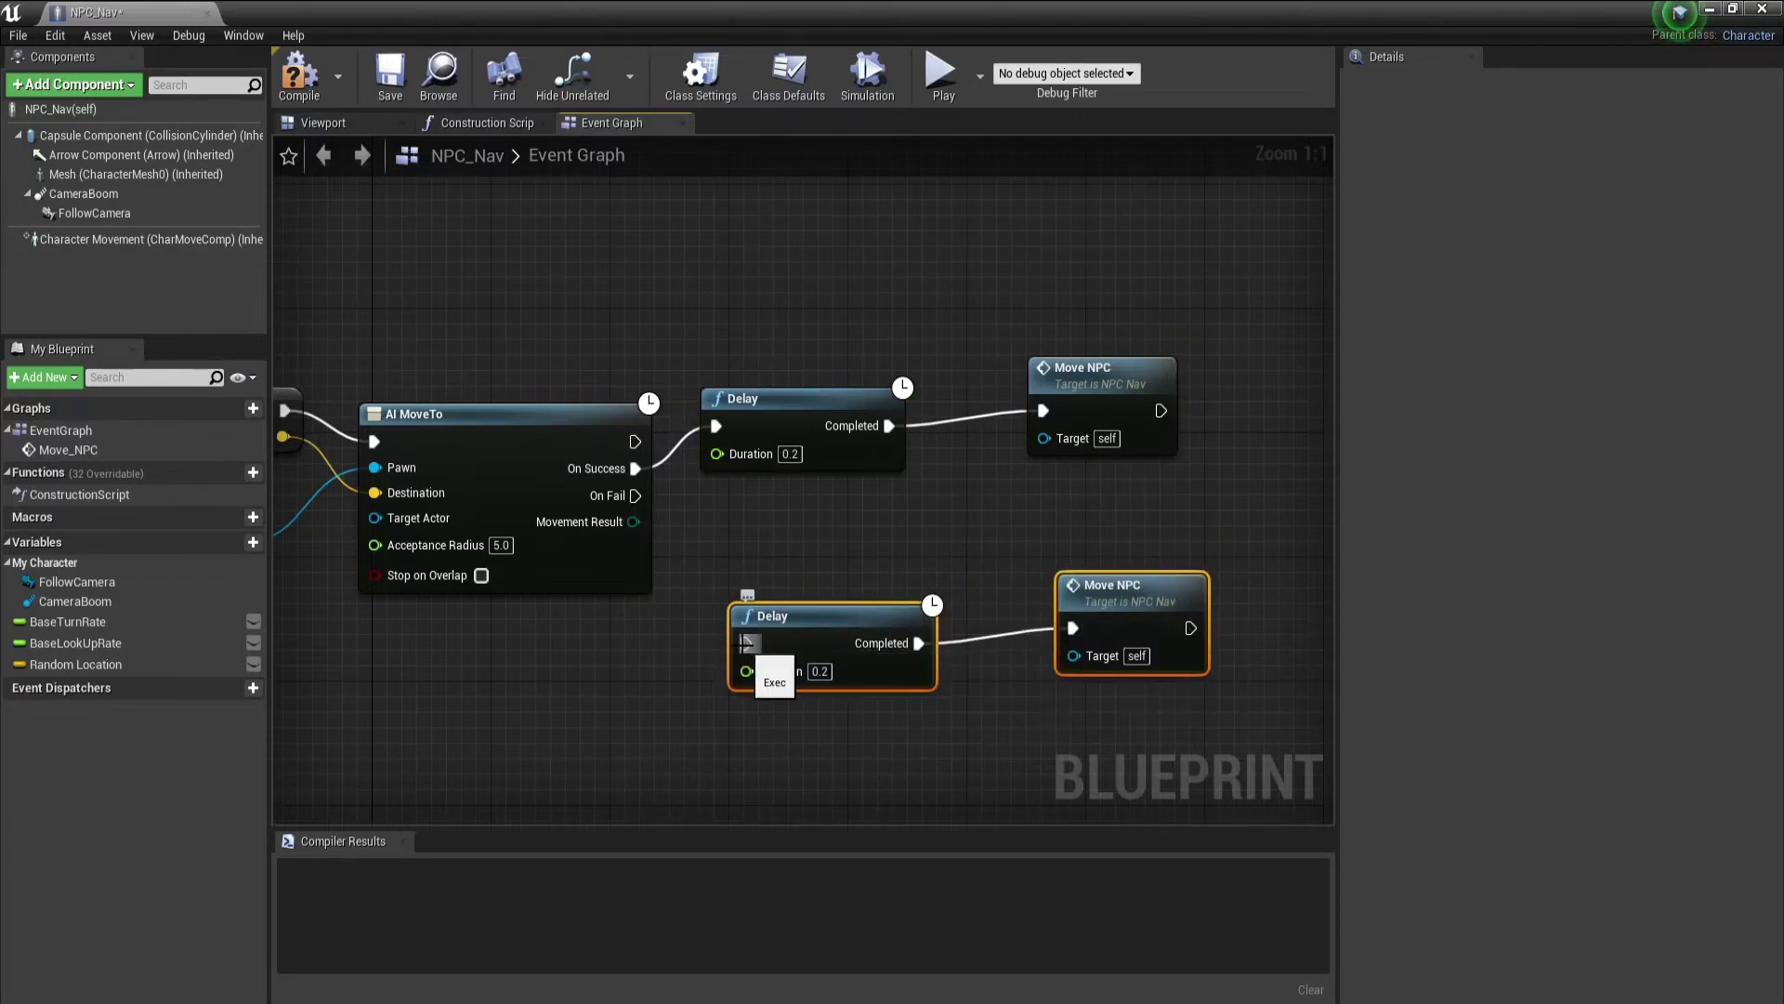
{"action": "left_click_drag", "start_coordinate": [746, 643], "coordinate": [636, 495]}
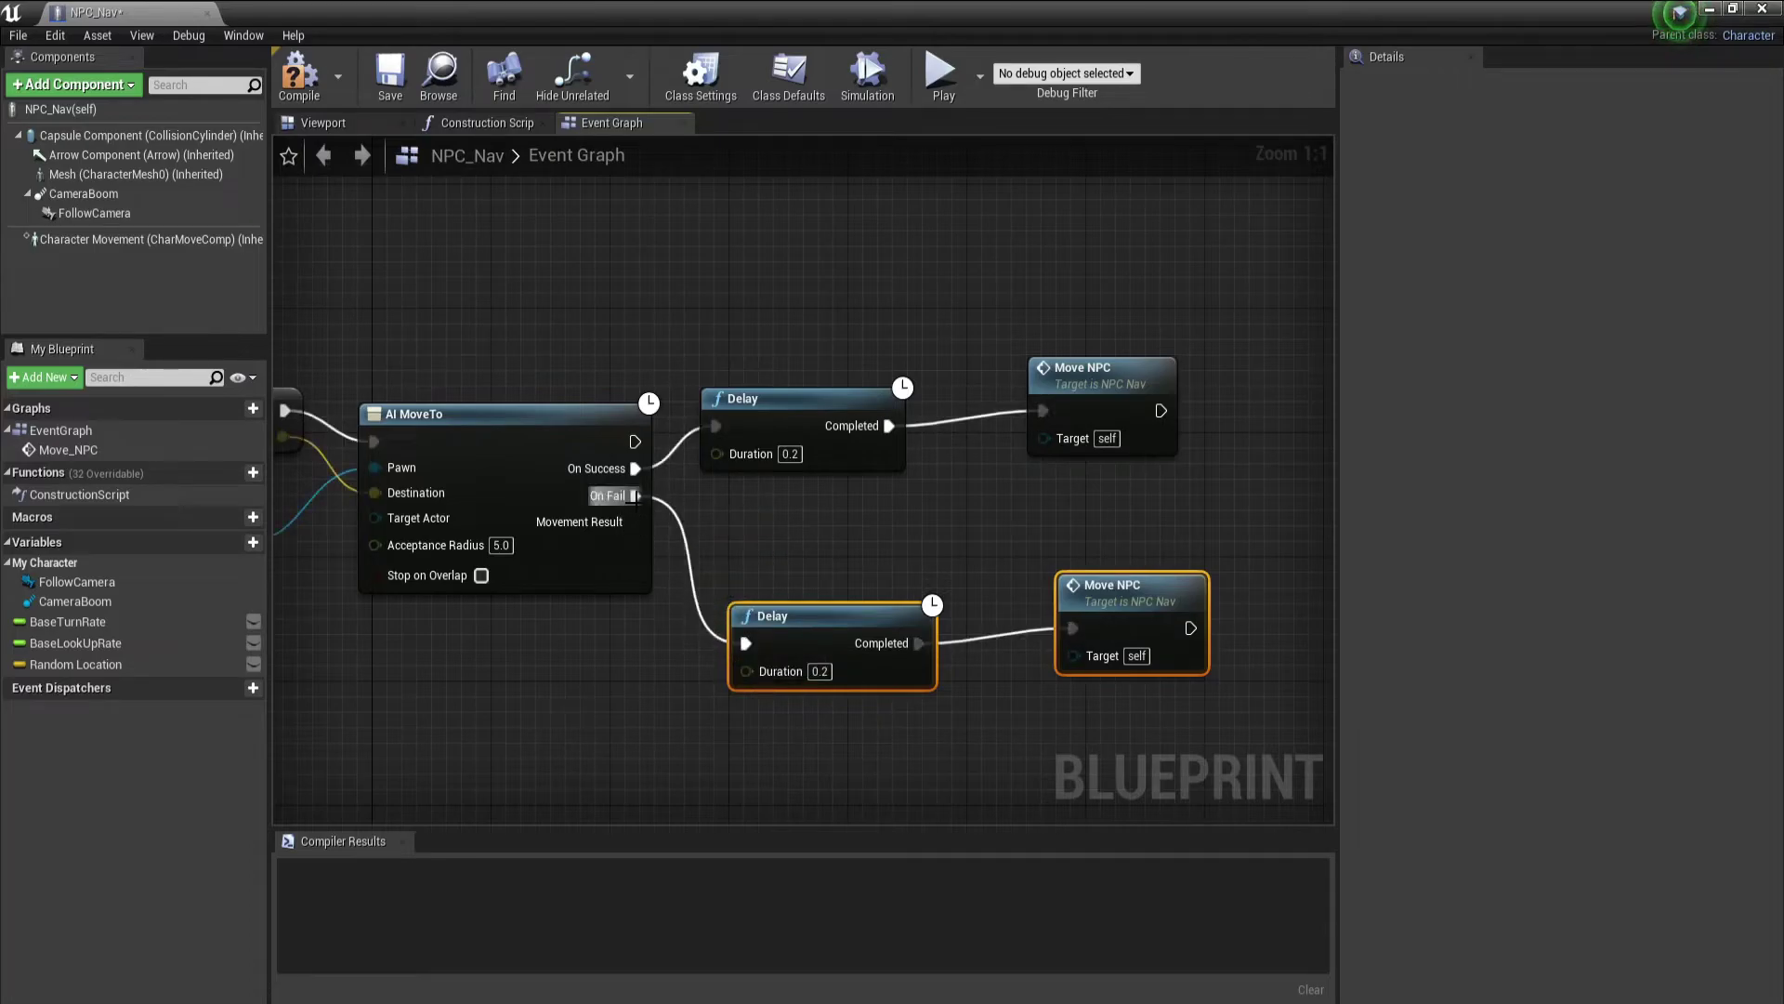
{"action": "left_click_drag", "start_coordinate": [782, 611], "coordinate": [753, 533]}
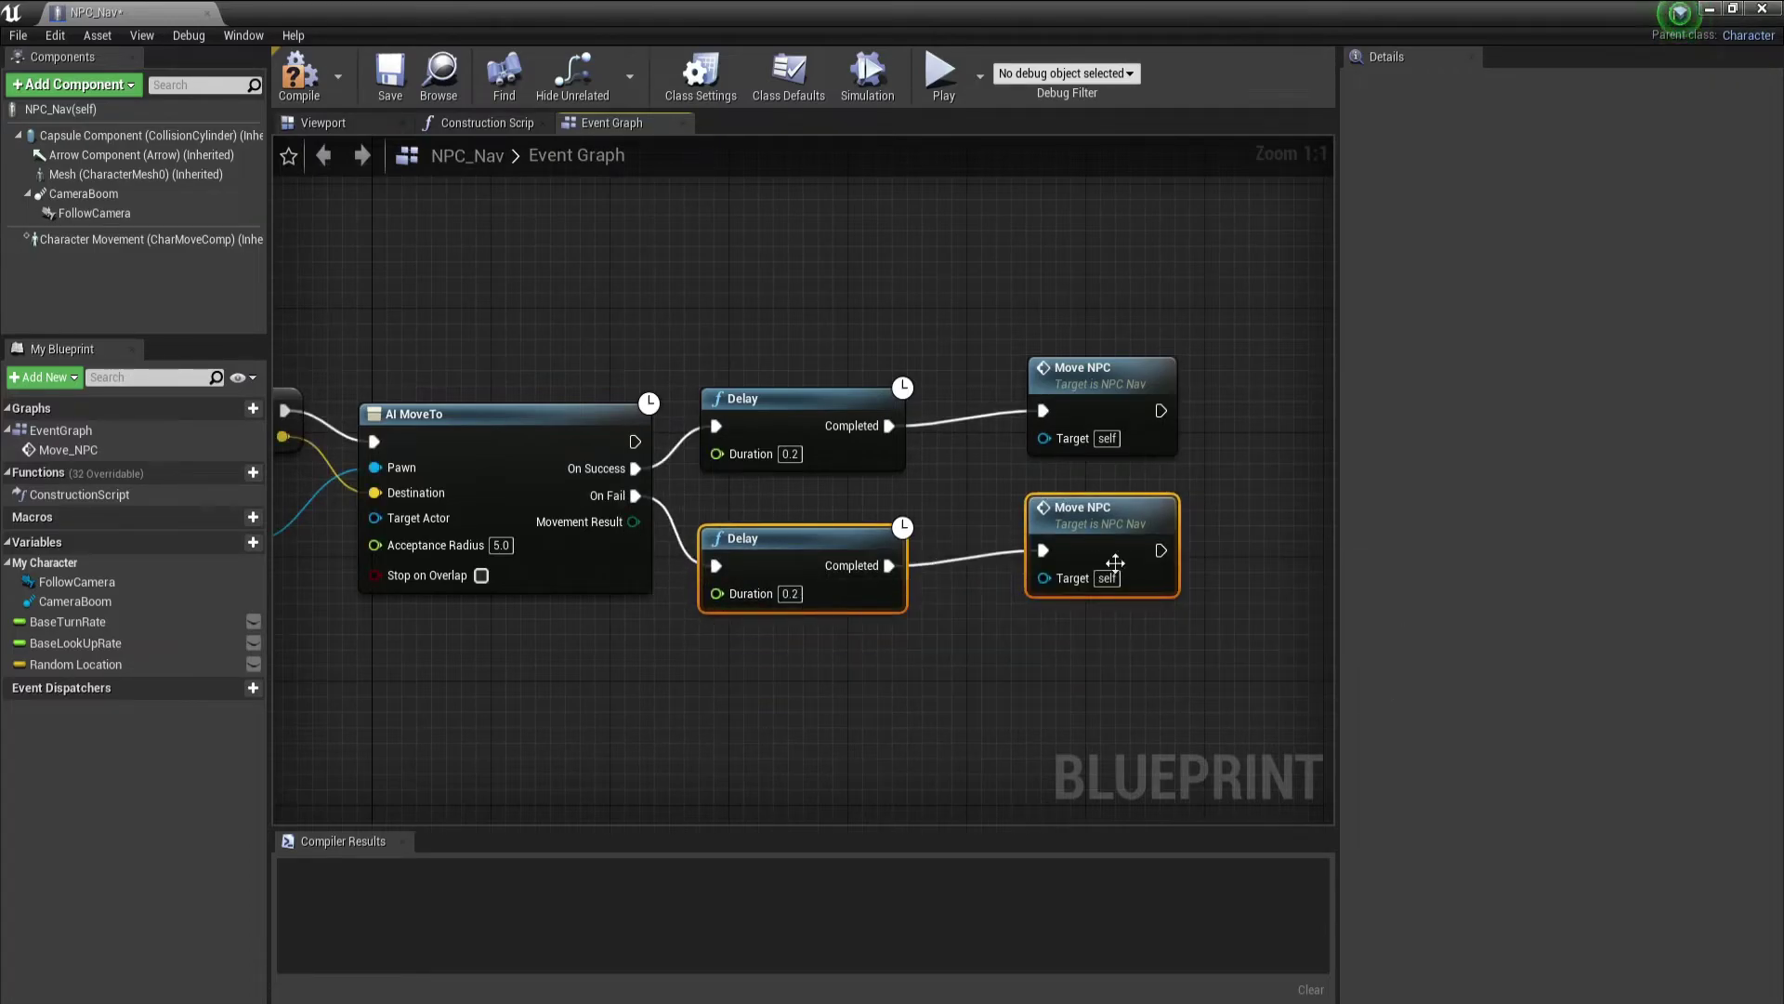
{"action": "left_click_drag", "start_coordinate": [1122, 528], "coordinate": [1124, 559]}
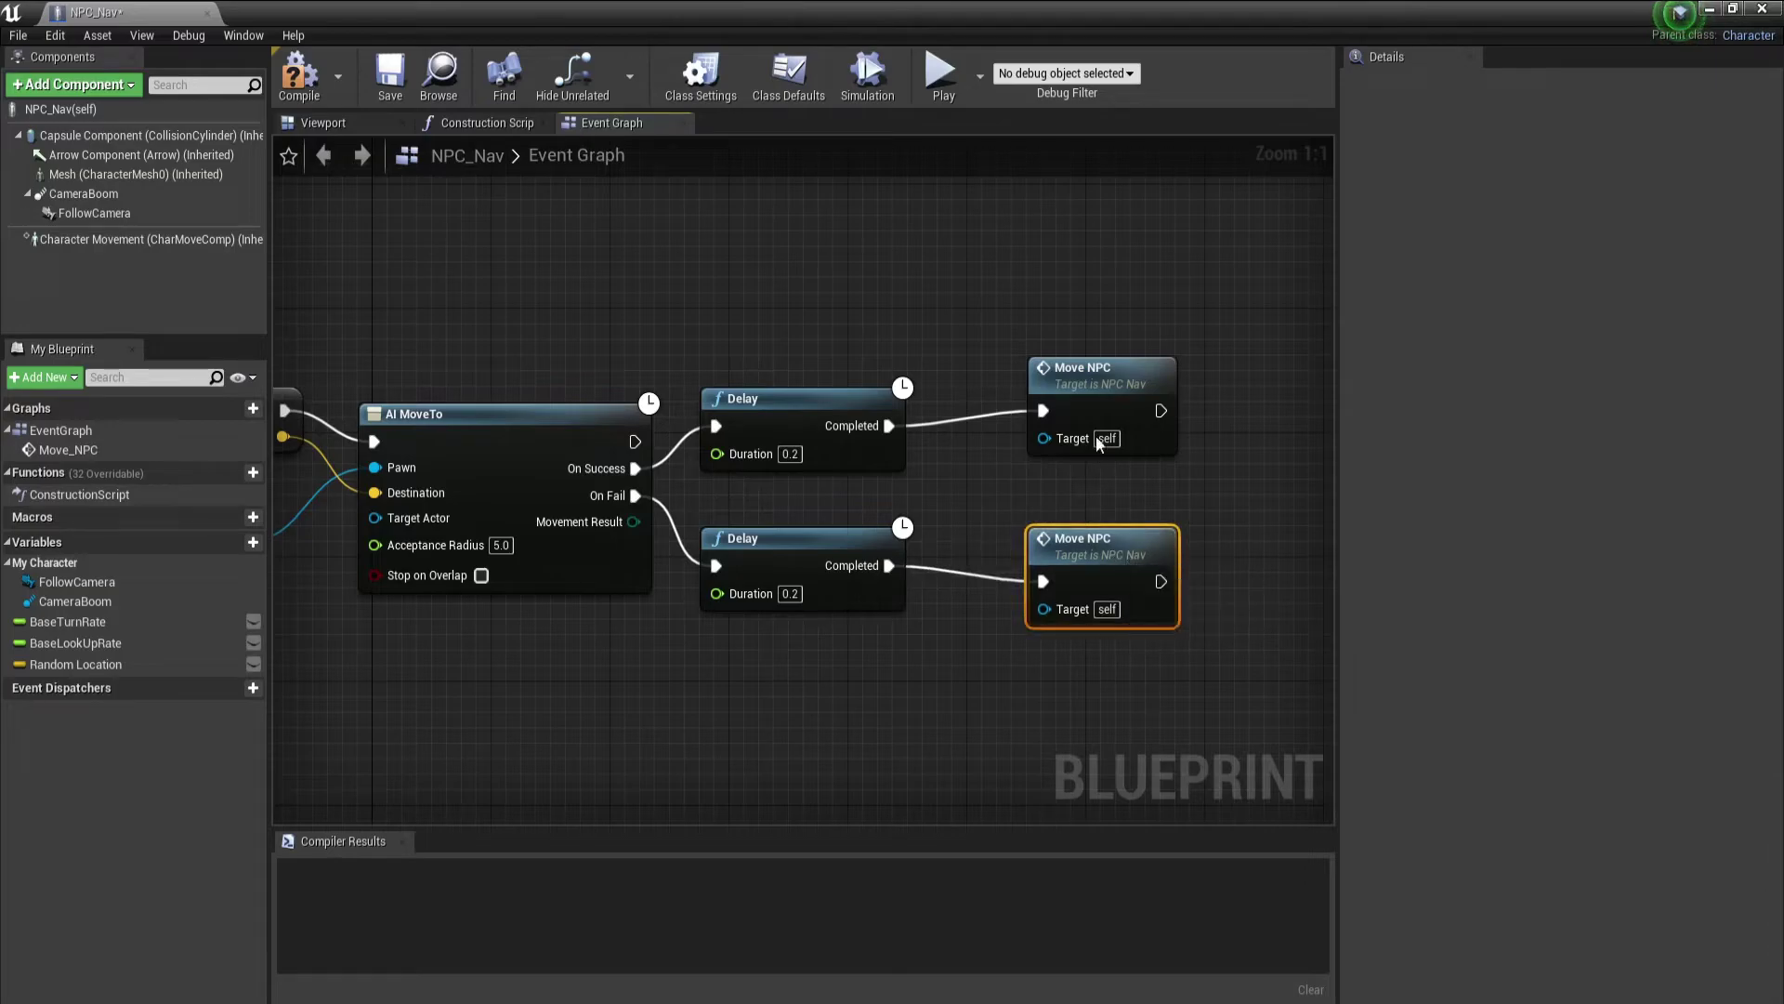
{"action": "left_click_drag", "start_coordinate": [1113, 422], "coordinate": [1113, 453]}
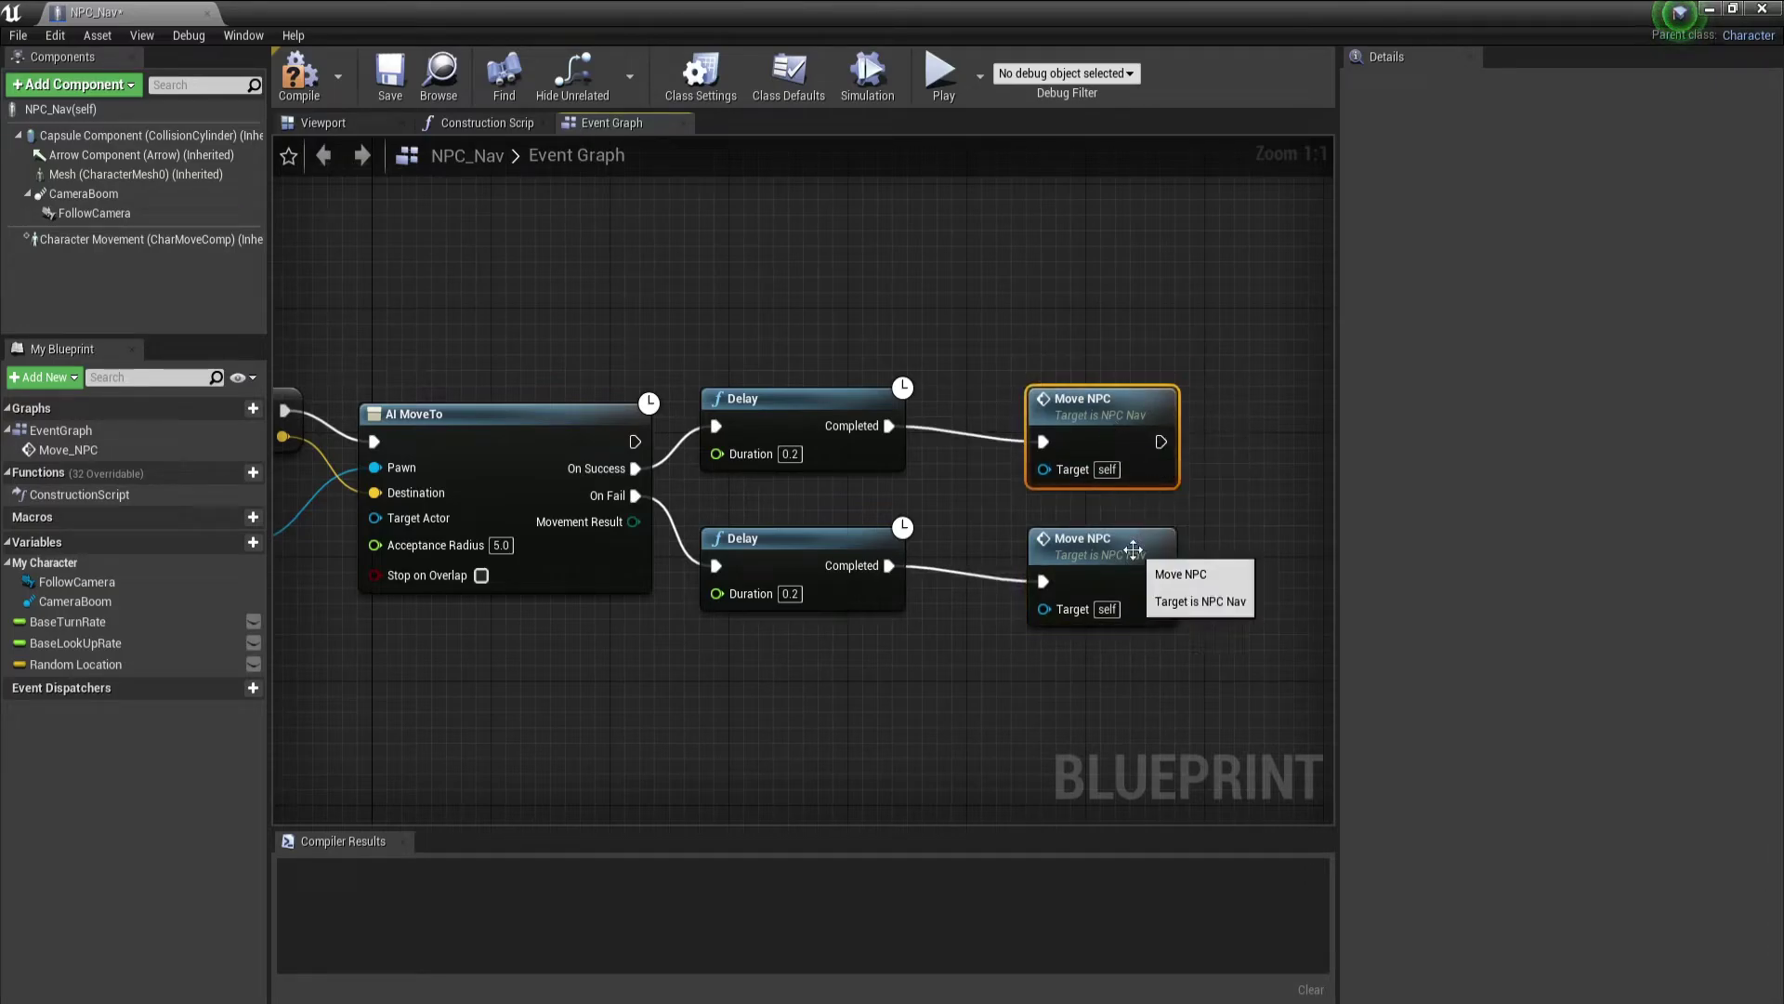
{"action": "left_click_drag", "start_coordinate": [1132, 549], "coordinate": [1074, 535]}
{"action": "left_click_drag", "start_coordinate": [1081, 428], "coordinate": [1037, 408]}
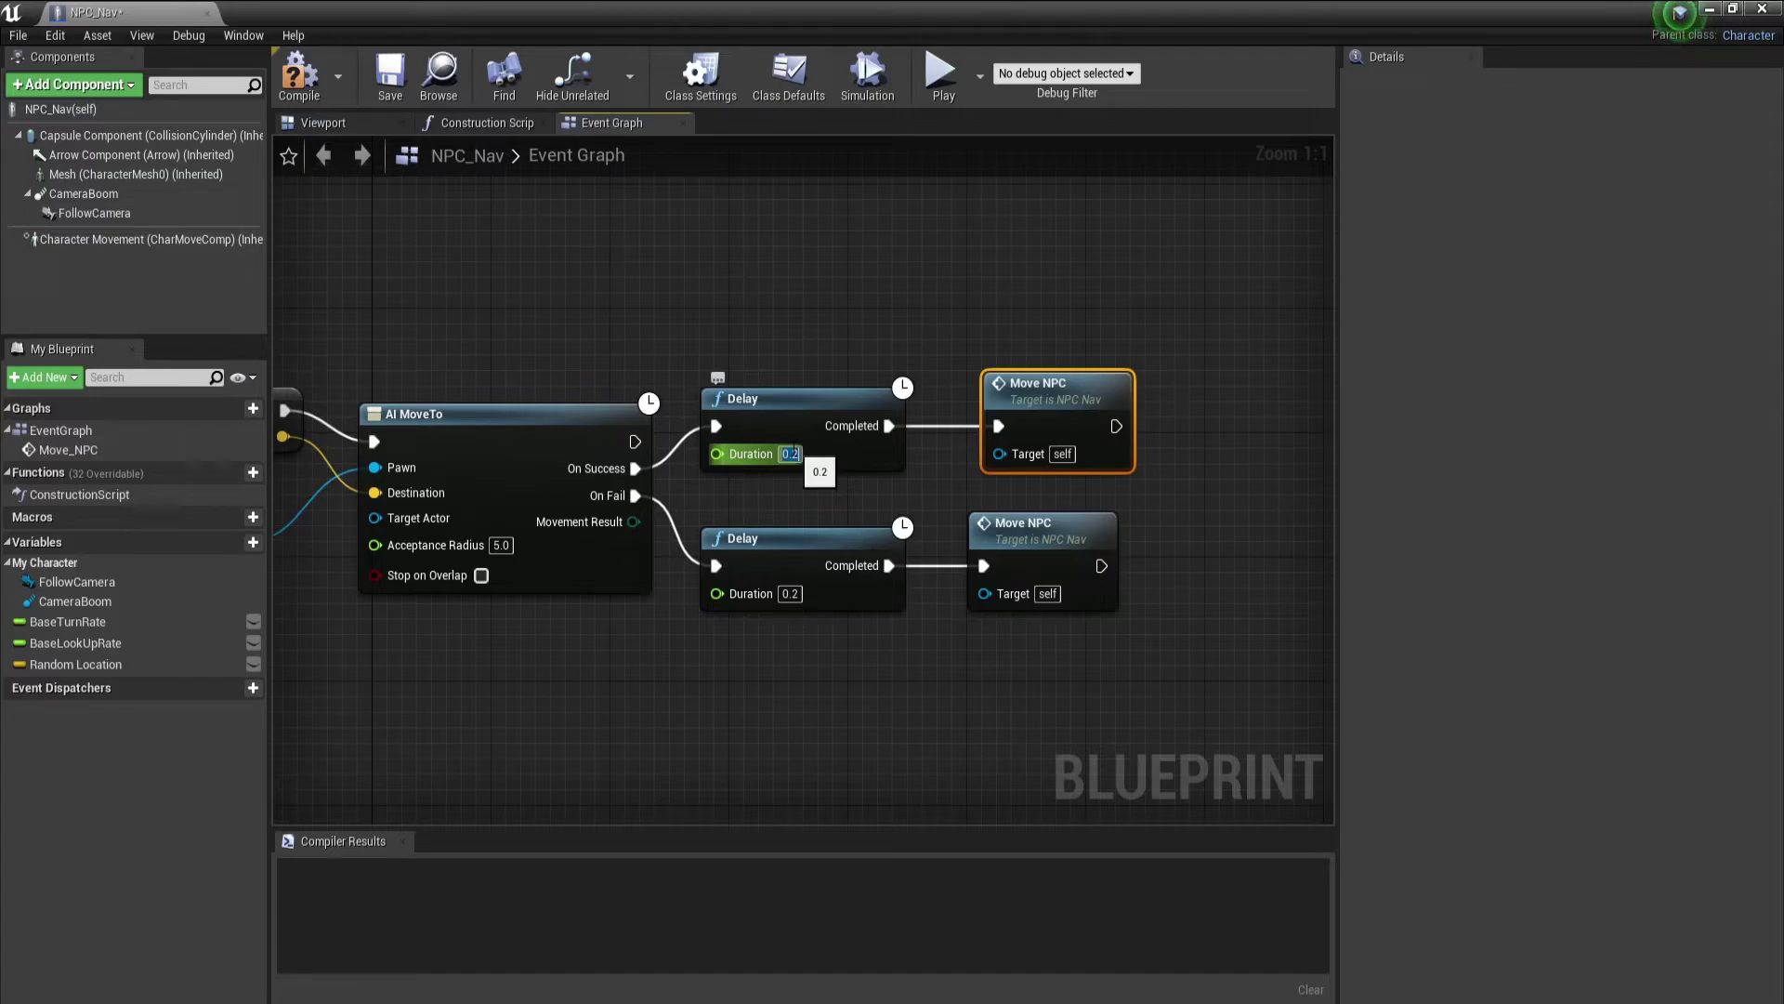
{"action": "type", "text": "2"}
Set the success Delay duration to 2.0, then compile and test-simulate NPC_Nav
{"action": "left_click", "coordinate": [936, 730]}
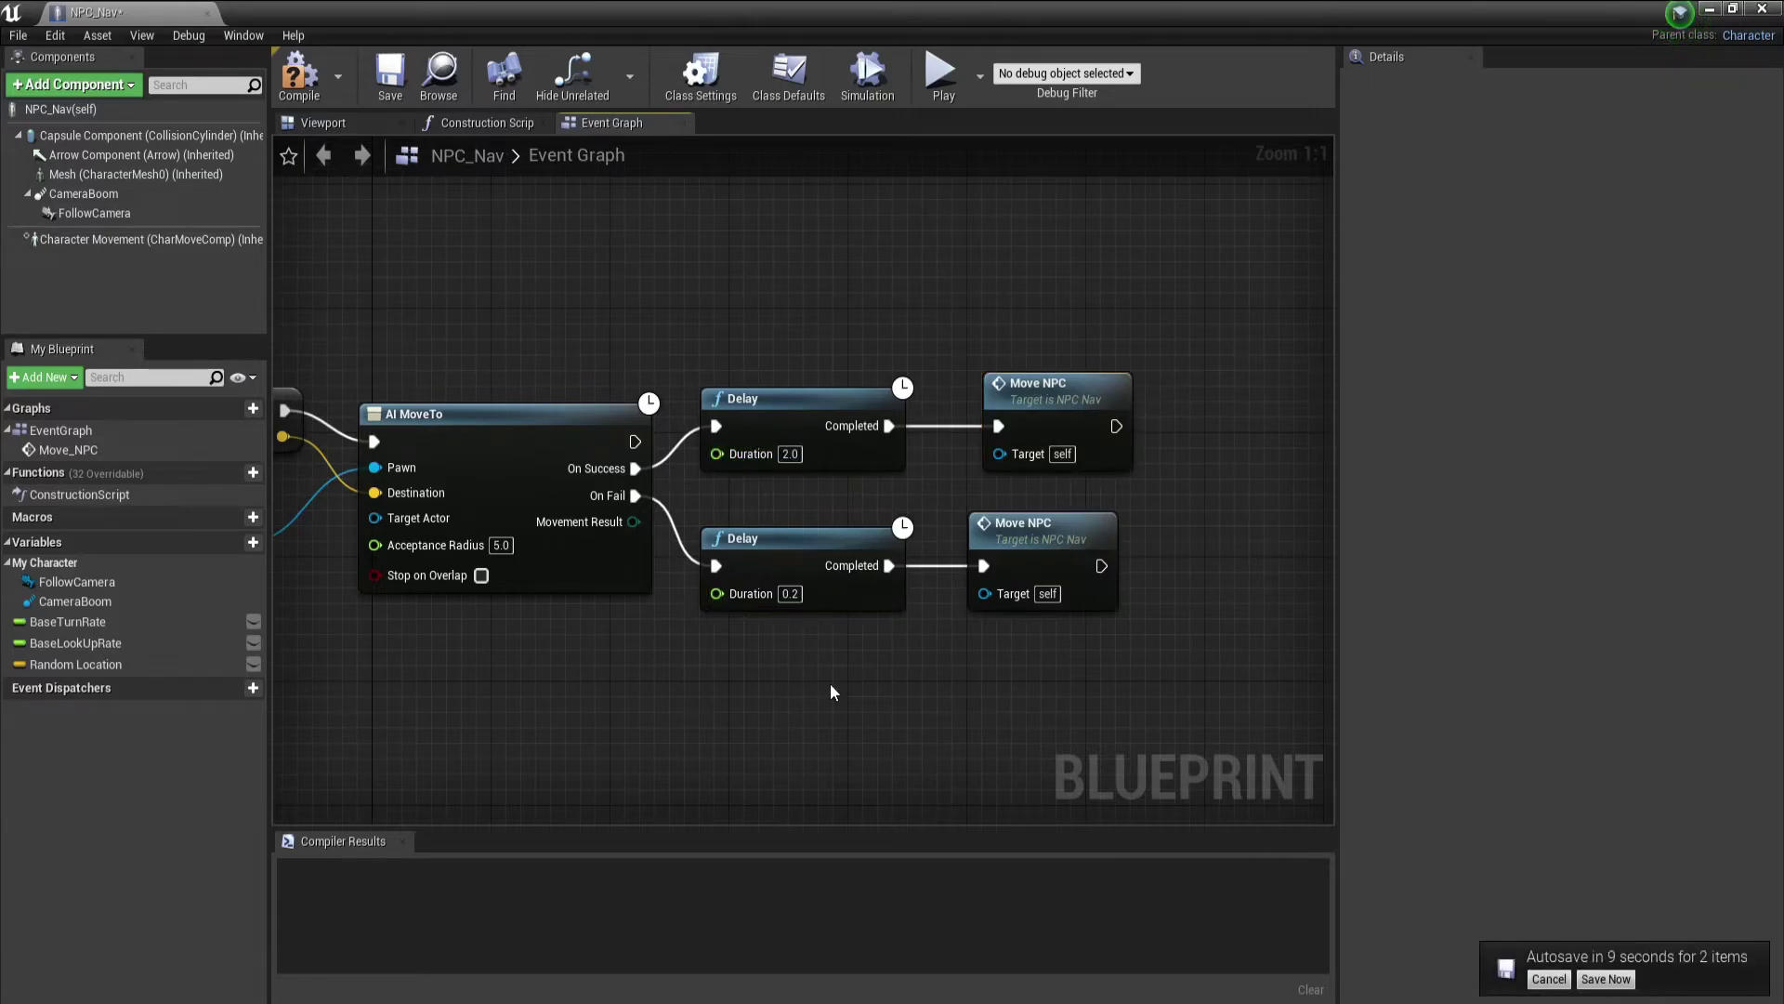
{"action": "key", "text": "alt+s"}
{"action": "scroll", "coordinate": [1045, 526], "scroll_direction": "down", "scroll_amount": 5}
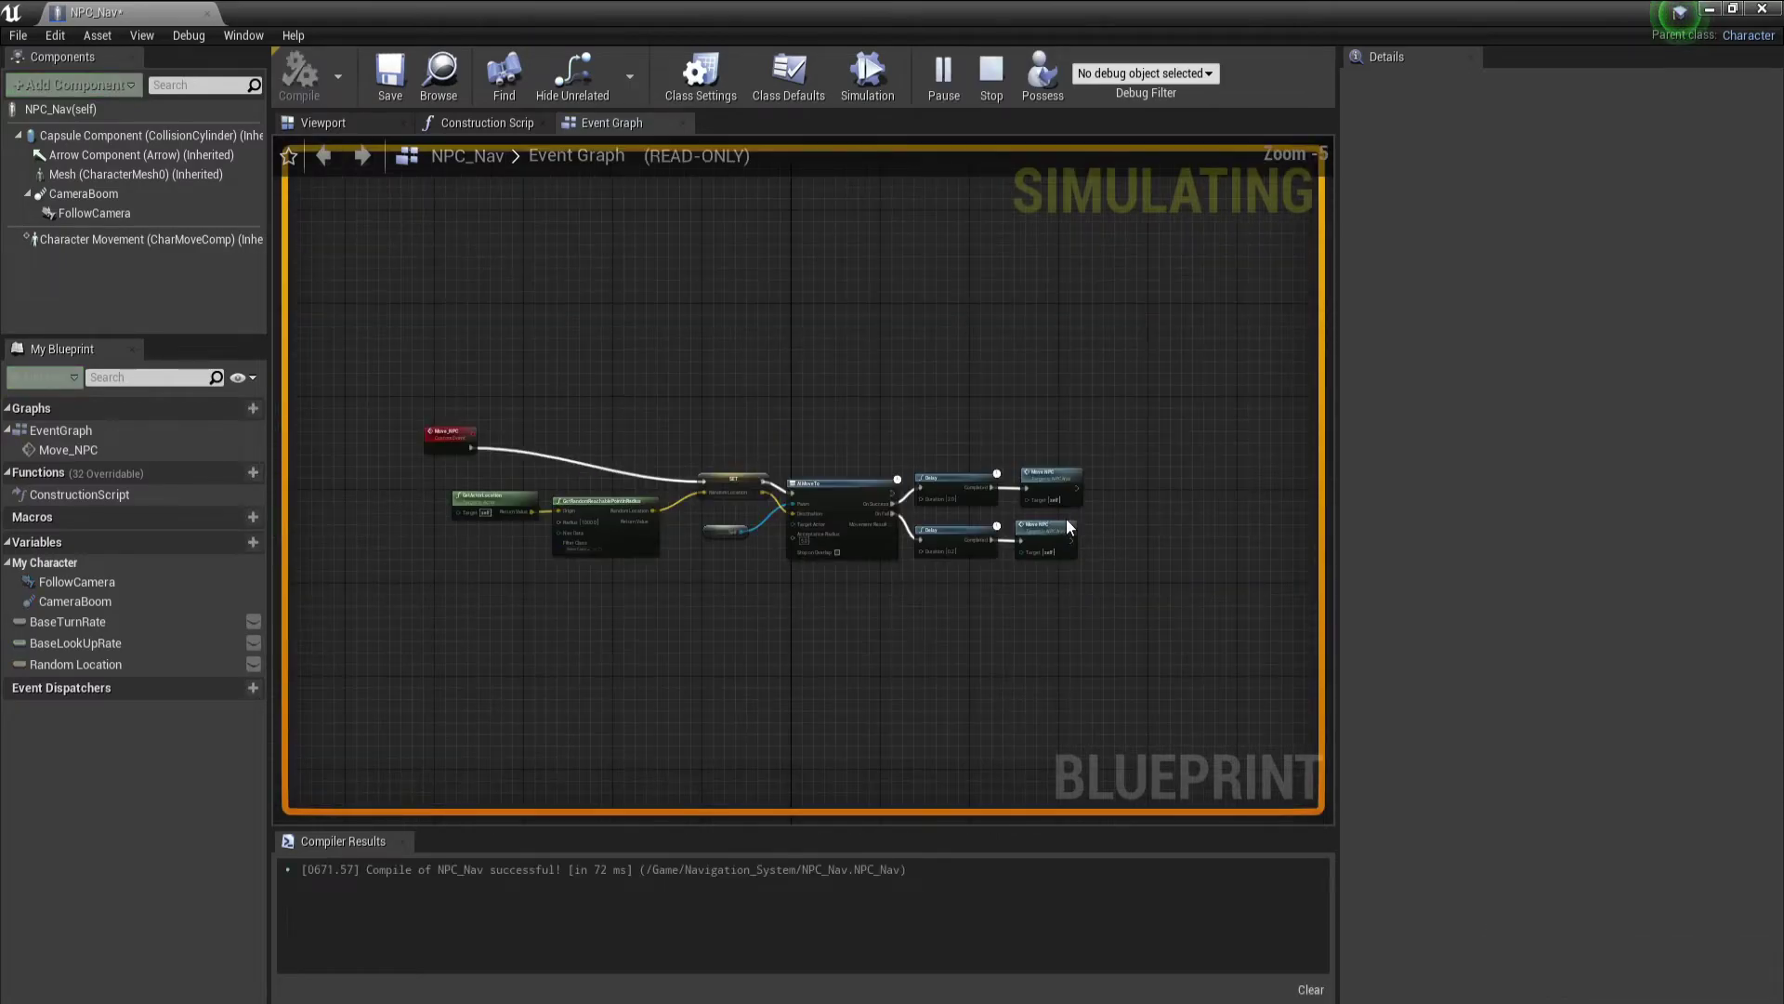
{"action": "scroll", "coordinate": [803, 560], "scroll_direction": "up", "scroll_amount": 1}
{"action": "scroll", "coordinate": [801, 560], "scroll_direction": "up", "scroll_amount": 2}
{"action": "key", "text": "Escape"}
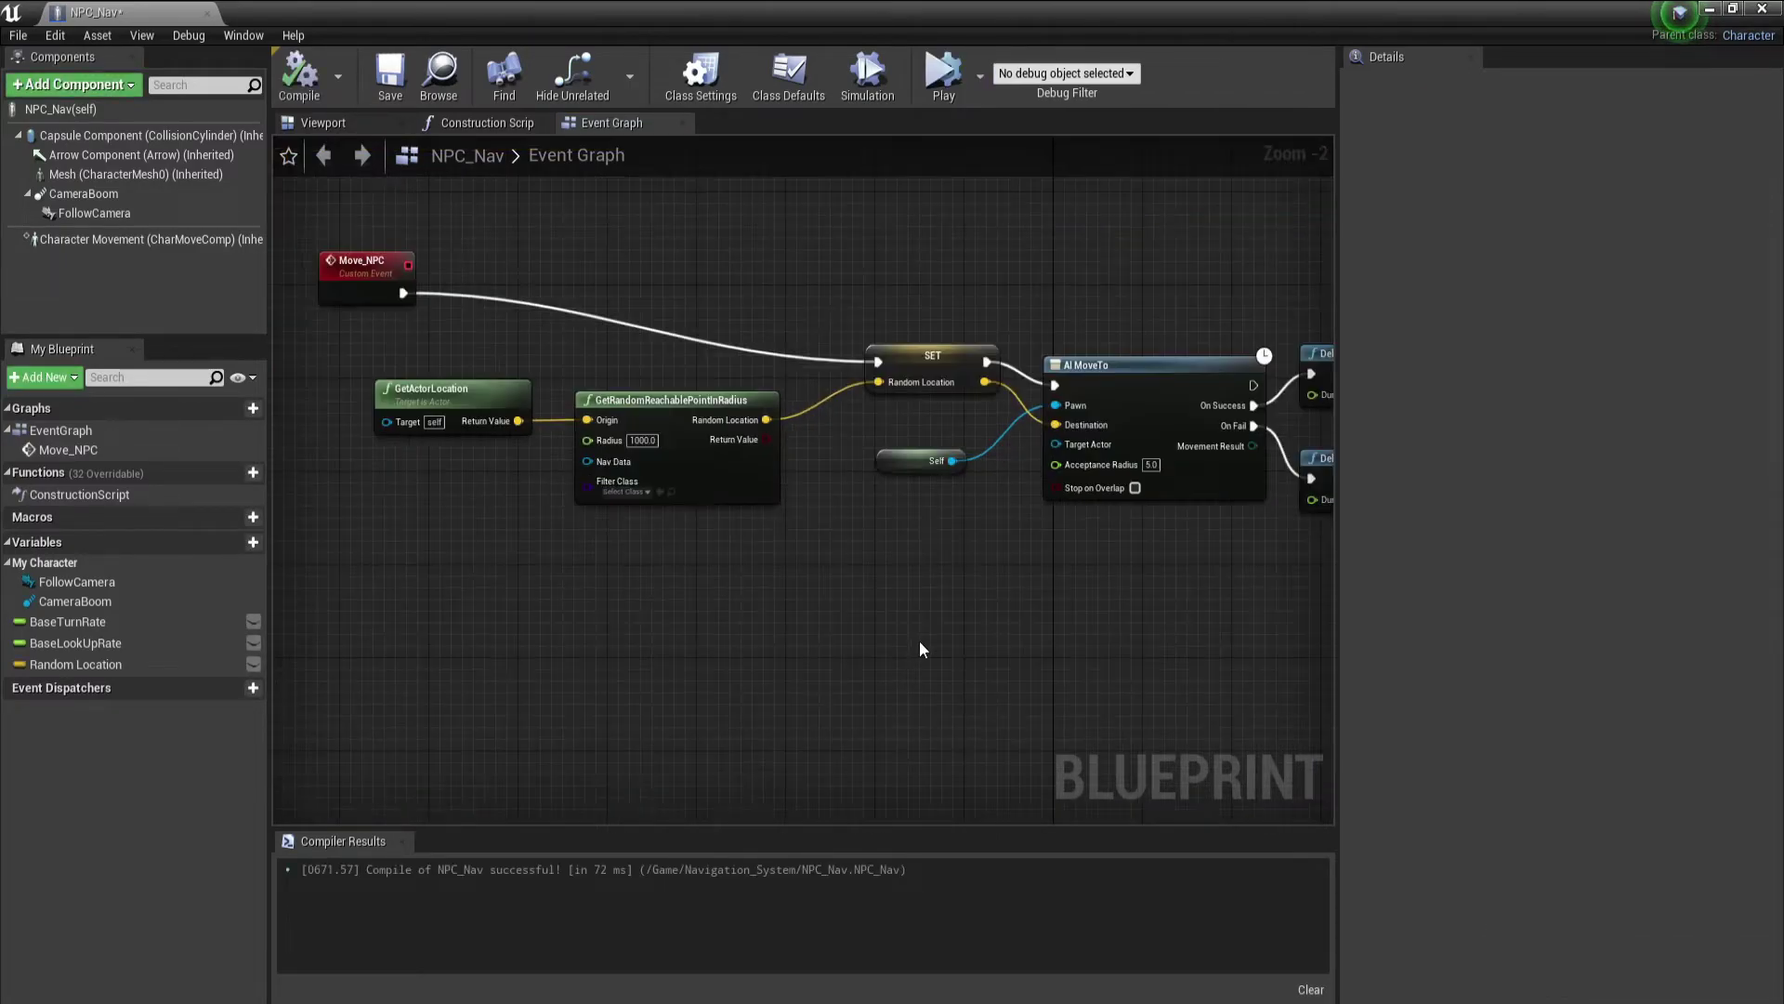
{"action": "right_click", "coordinate": [895, 660]}
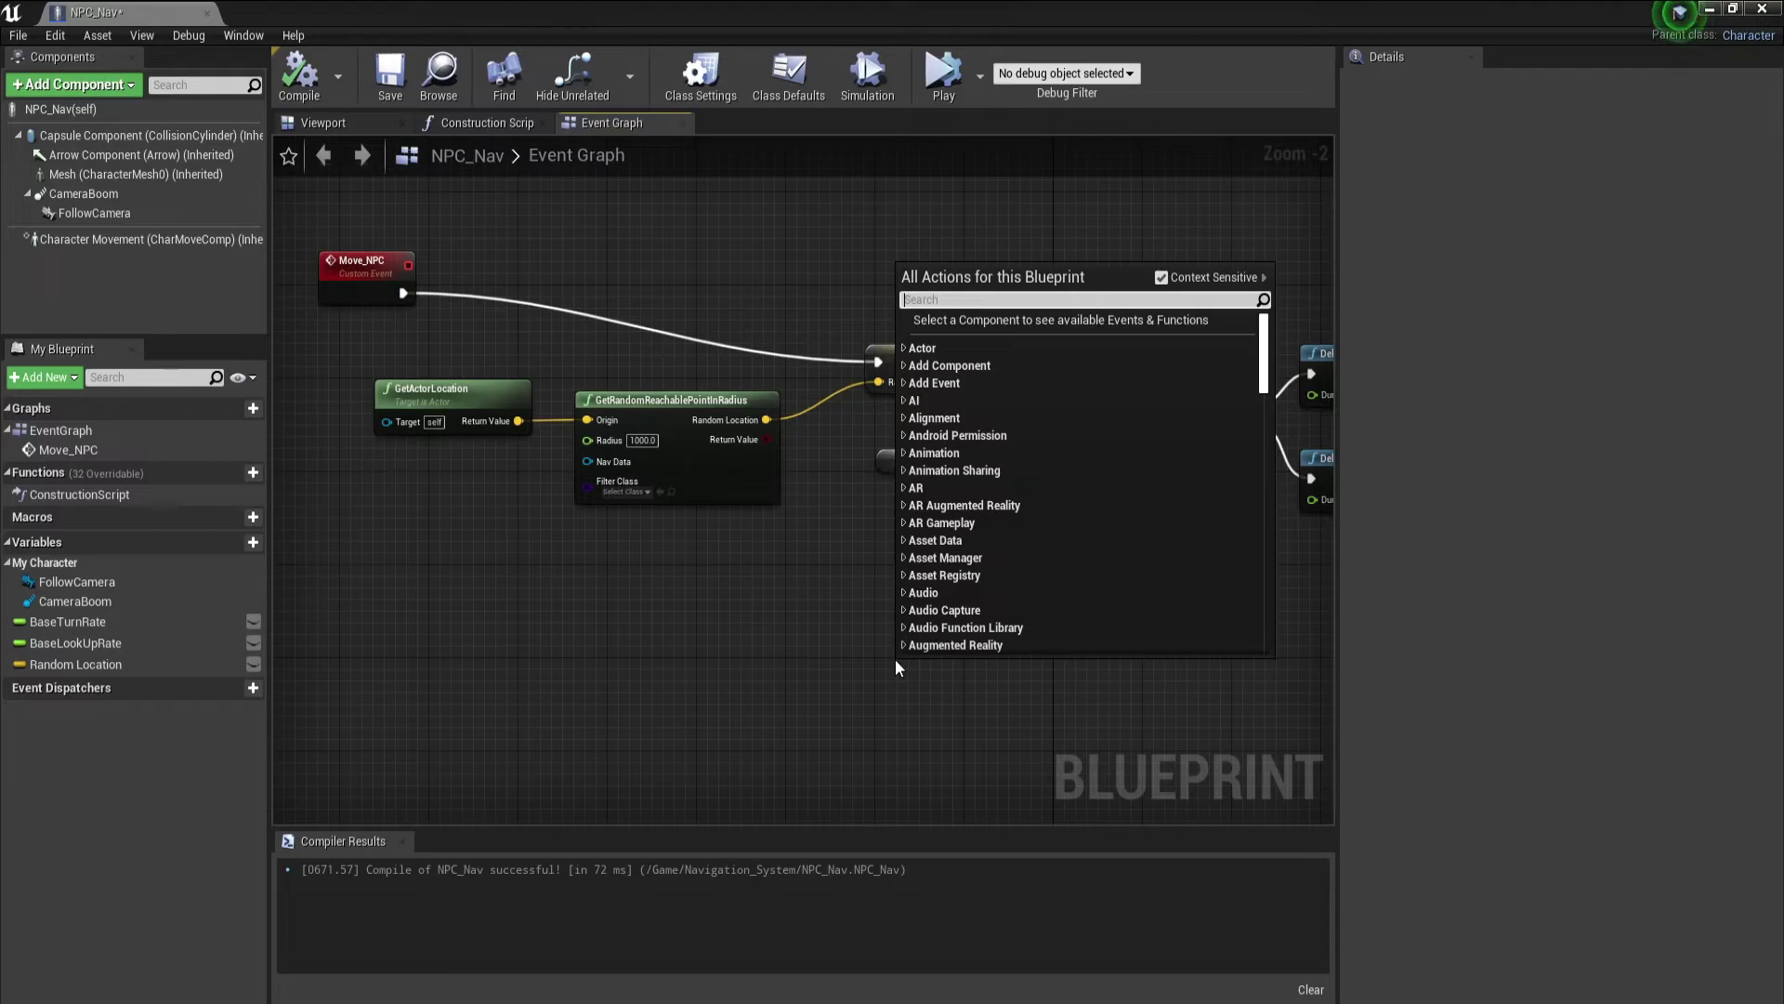
Add an Event BeginPlay node from an 'eventbe' search and place it below the AI MoveTo chain
{"action": "type", "text": "e"}
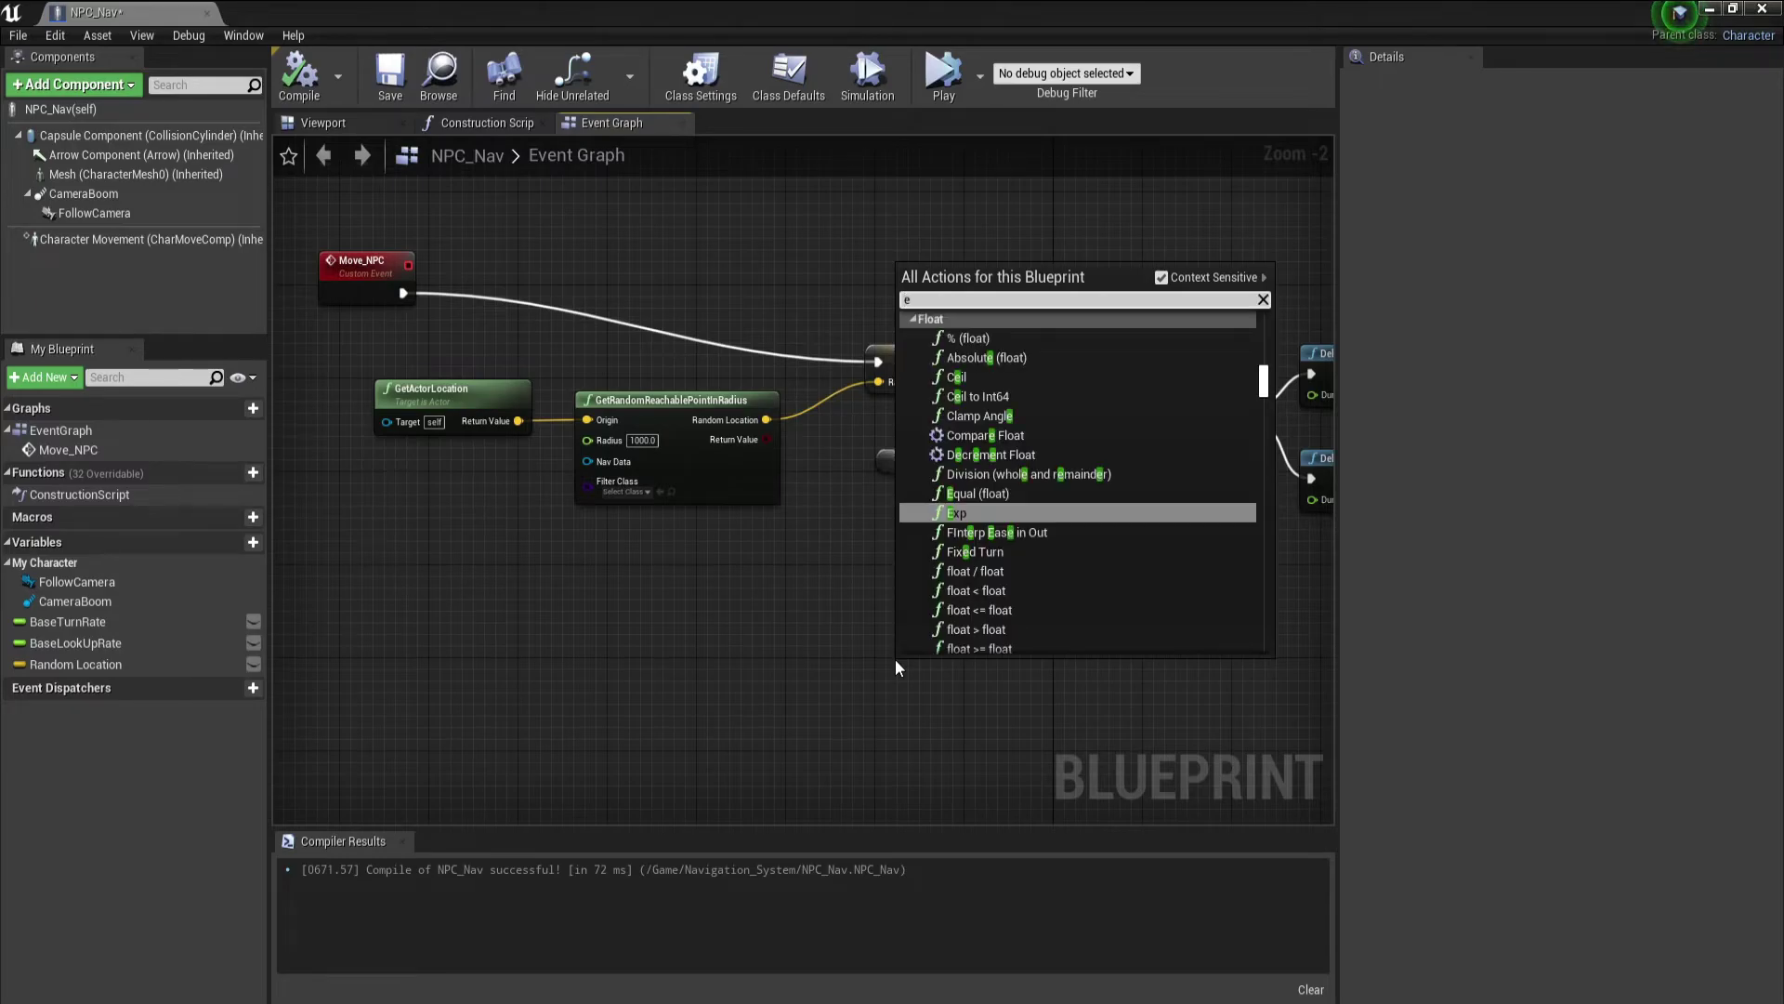
{"action": "type", "text": "vent"}
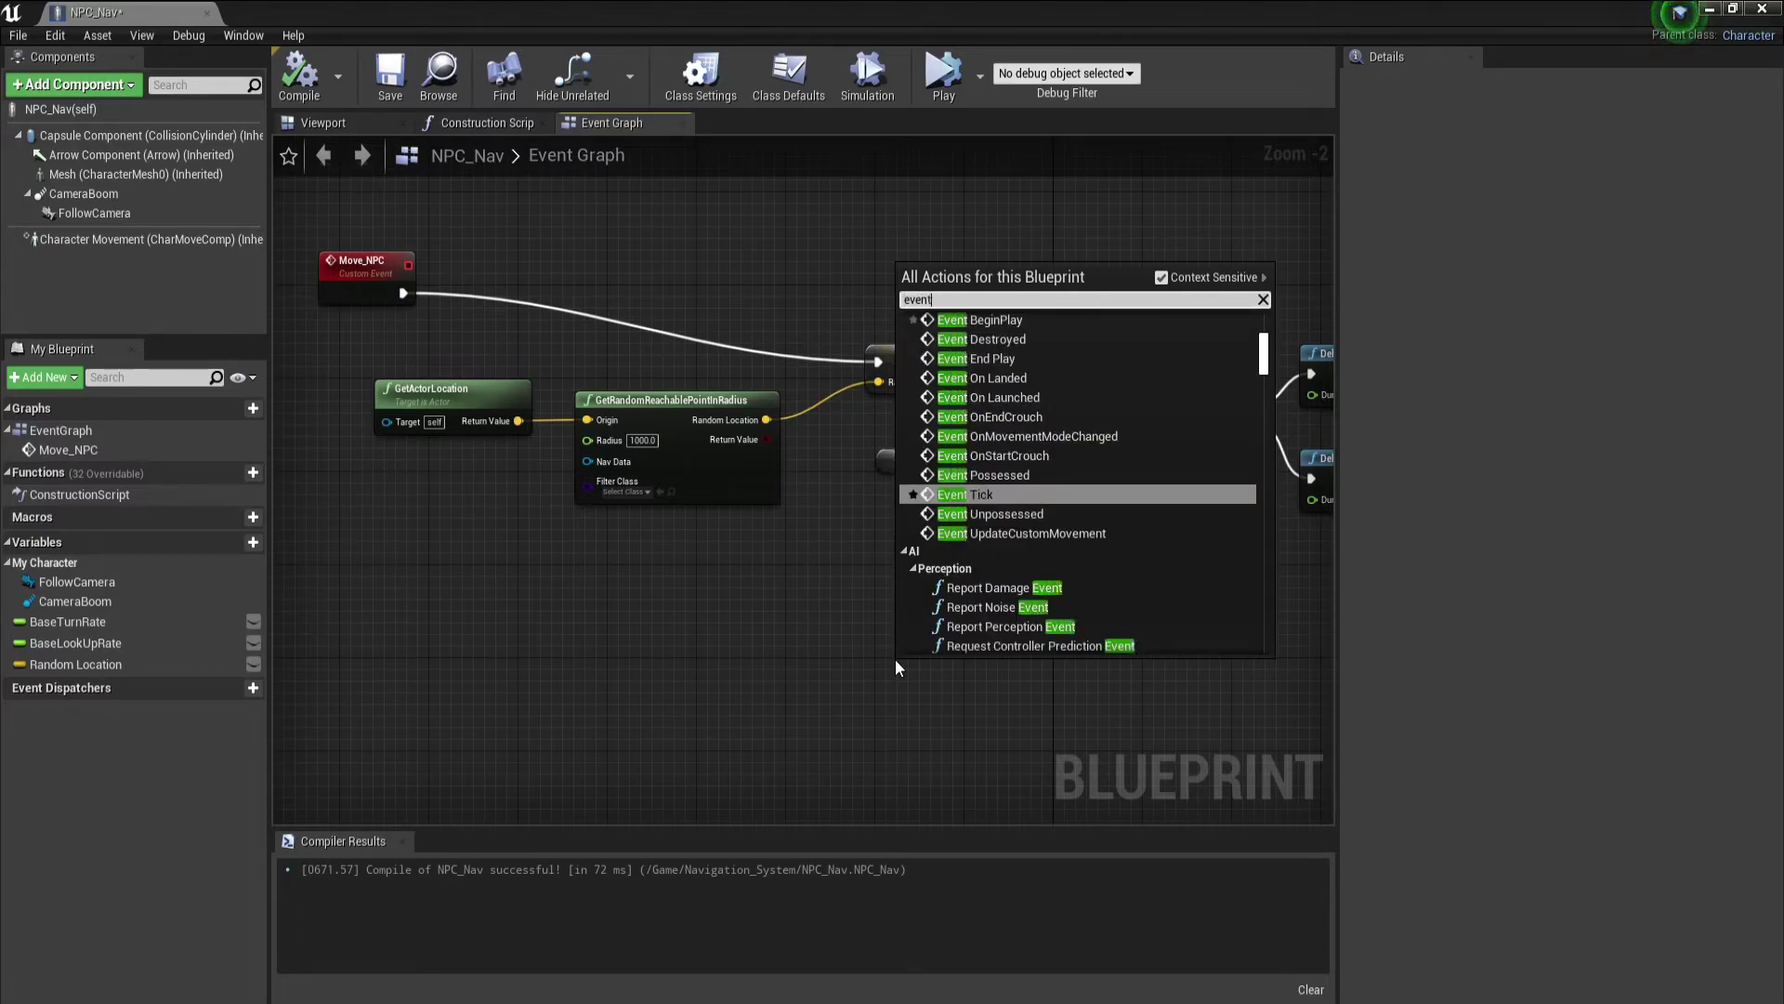
{"action": "type", "text": "be"}
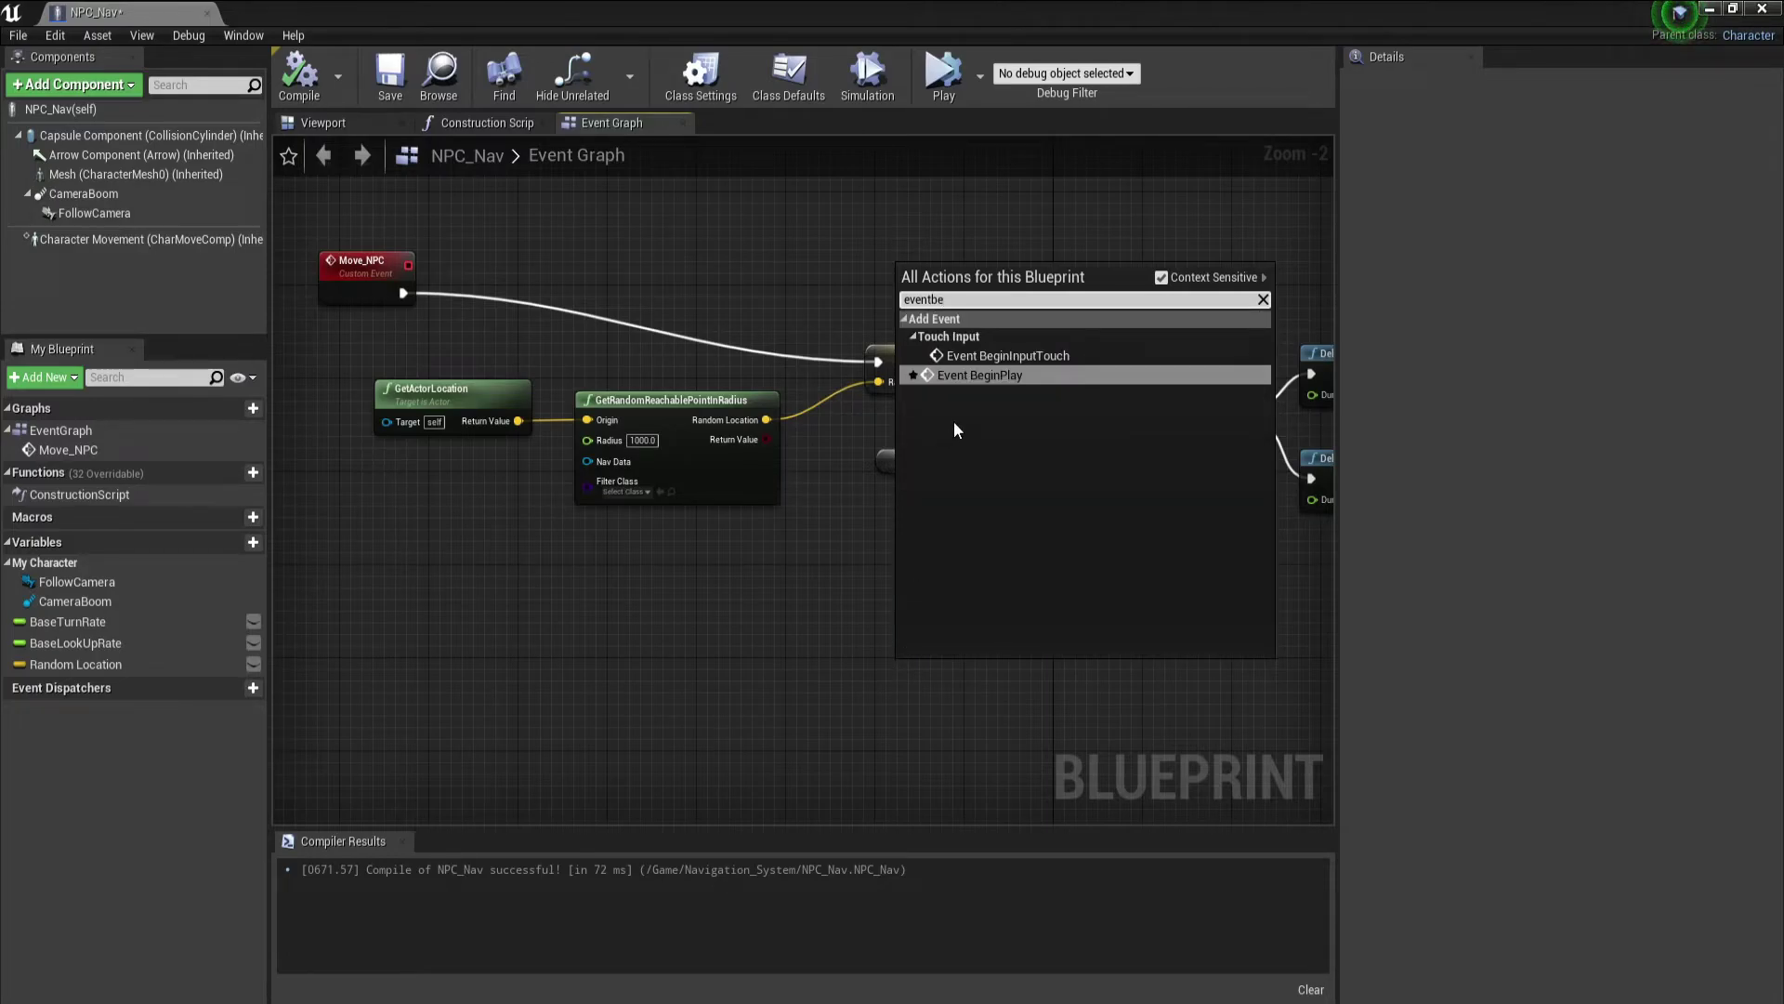
{"action": "left_click", "coordinate": [995, 378]}
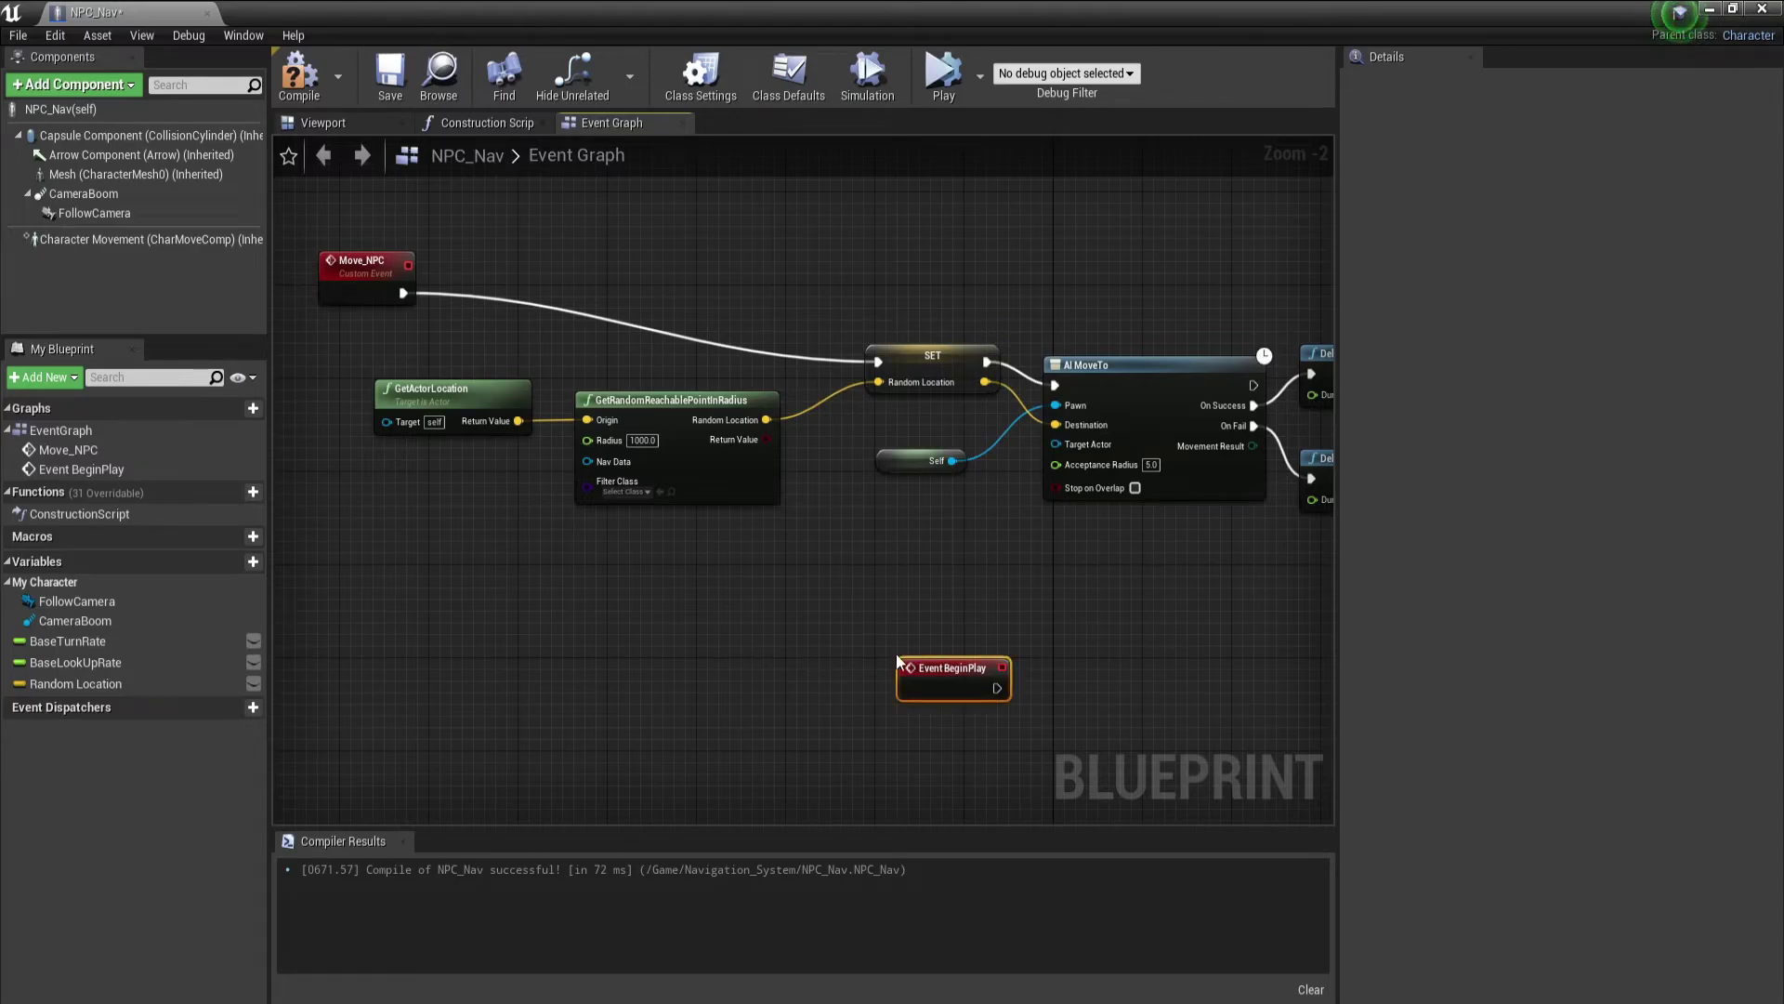
{"action": "left_click_drag", "start_coordinate": [924, 673], "coordinate": [689, 720]}
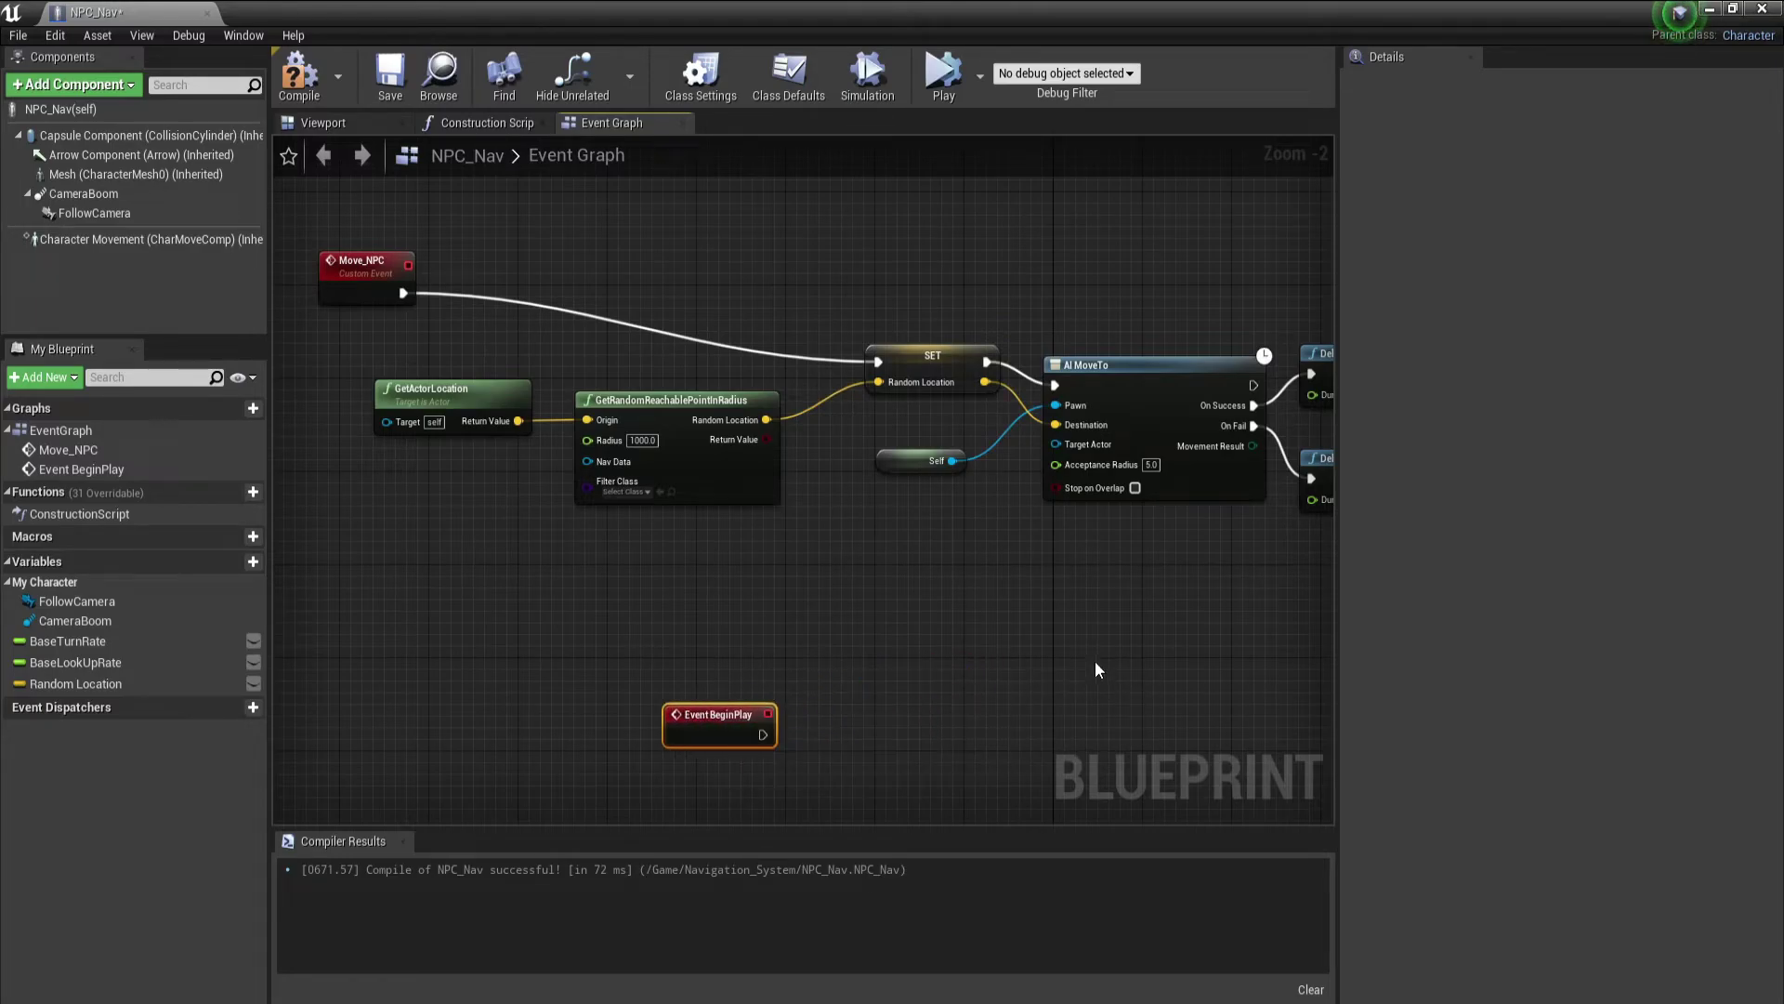
{"action": "right_click_drag", "start_coordinate": [1095, 660], "coordinate": [800, 653]}
Paste a copy of Move NPC beside Event BeginPlay, wire BeginPlay to it, and compile NPC_Nav
{"action": "left_click", "coordinate": [1248, 449]}
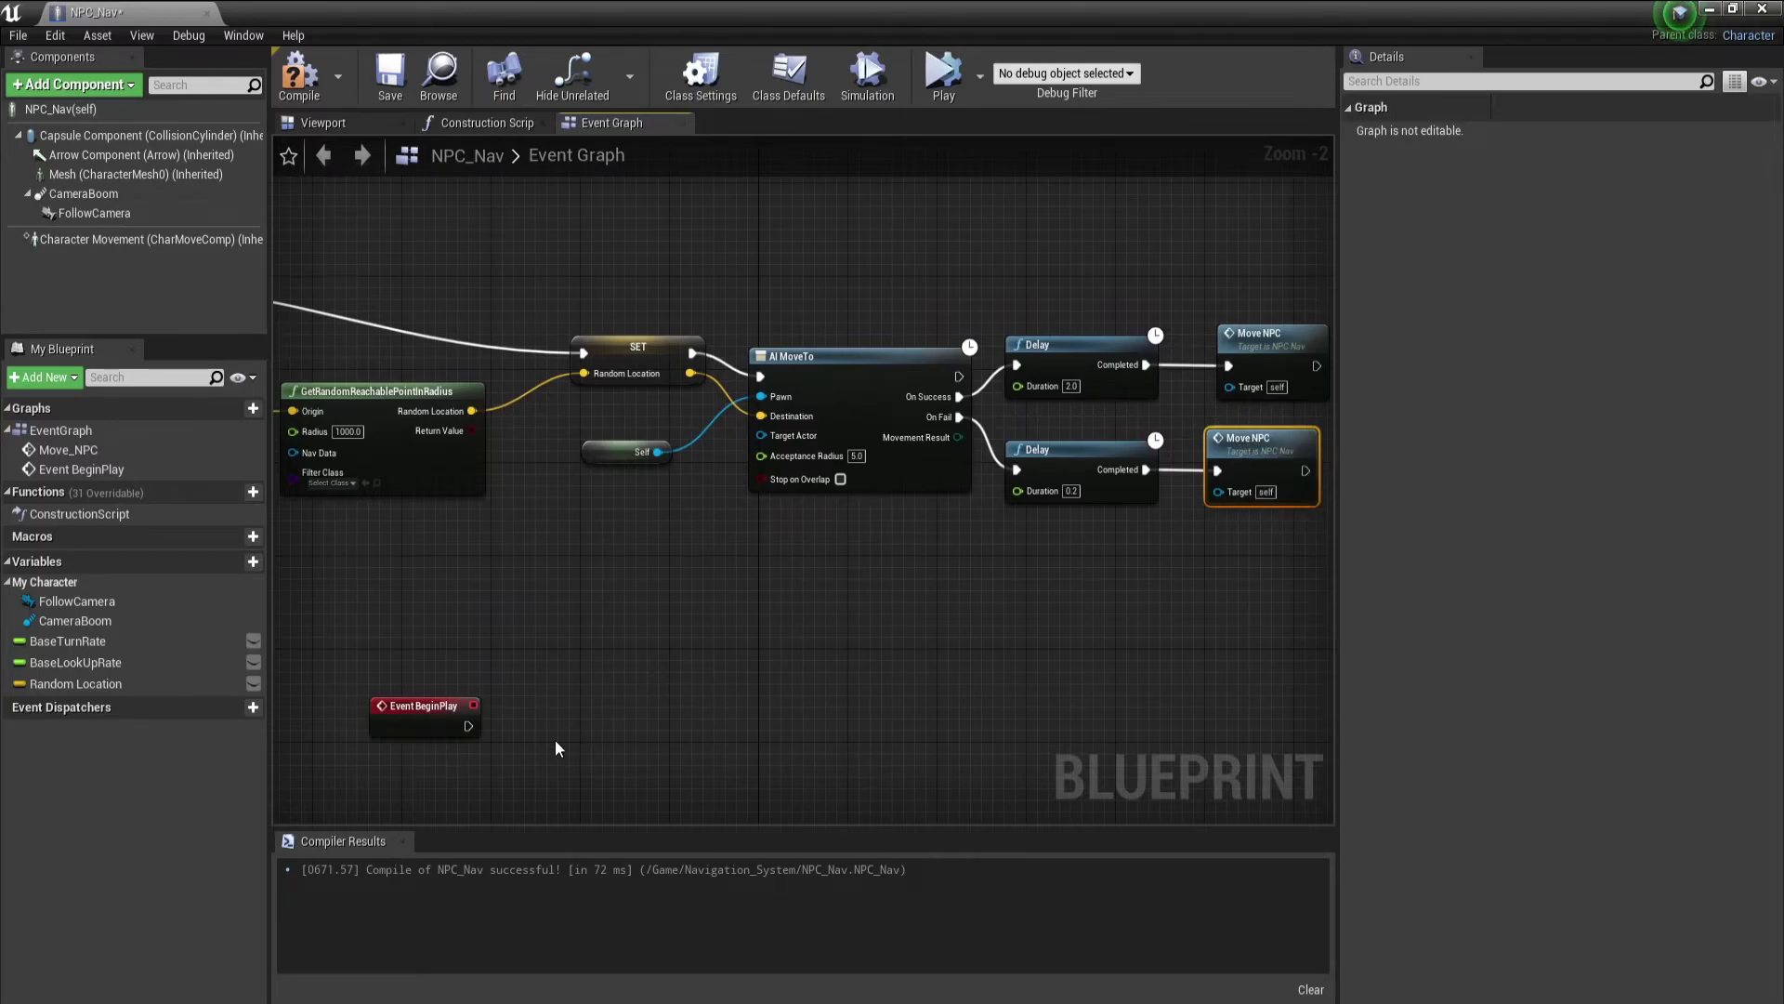
{"action": "key", "text": "ctrl+v"}
{"action": "mouse_move", "coordinate": [621, 747]}
{"action": "left_mouse_down"}
{"action": "mouse_move", "coordinate": [598, 700]}
{"action": "mouse_move", "coordinate": [512, 748]}
{"action": "mouse_move", "coordinate": [476, 719]}
{"action": "mouse_move", "coordinate": [548, 739]}
{"action": "left_mouse_up"}
{"action": "left_click", "coordinate": [468, 738]}
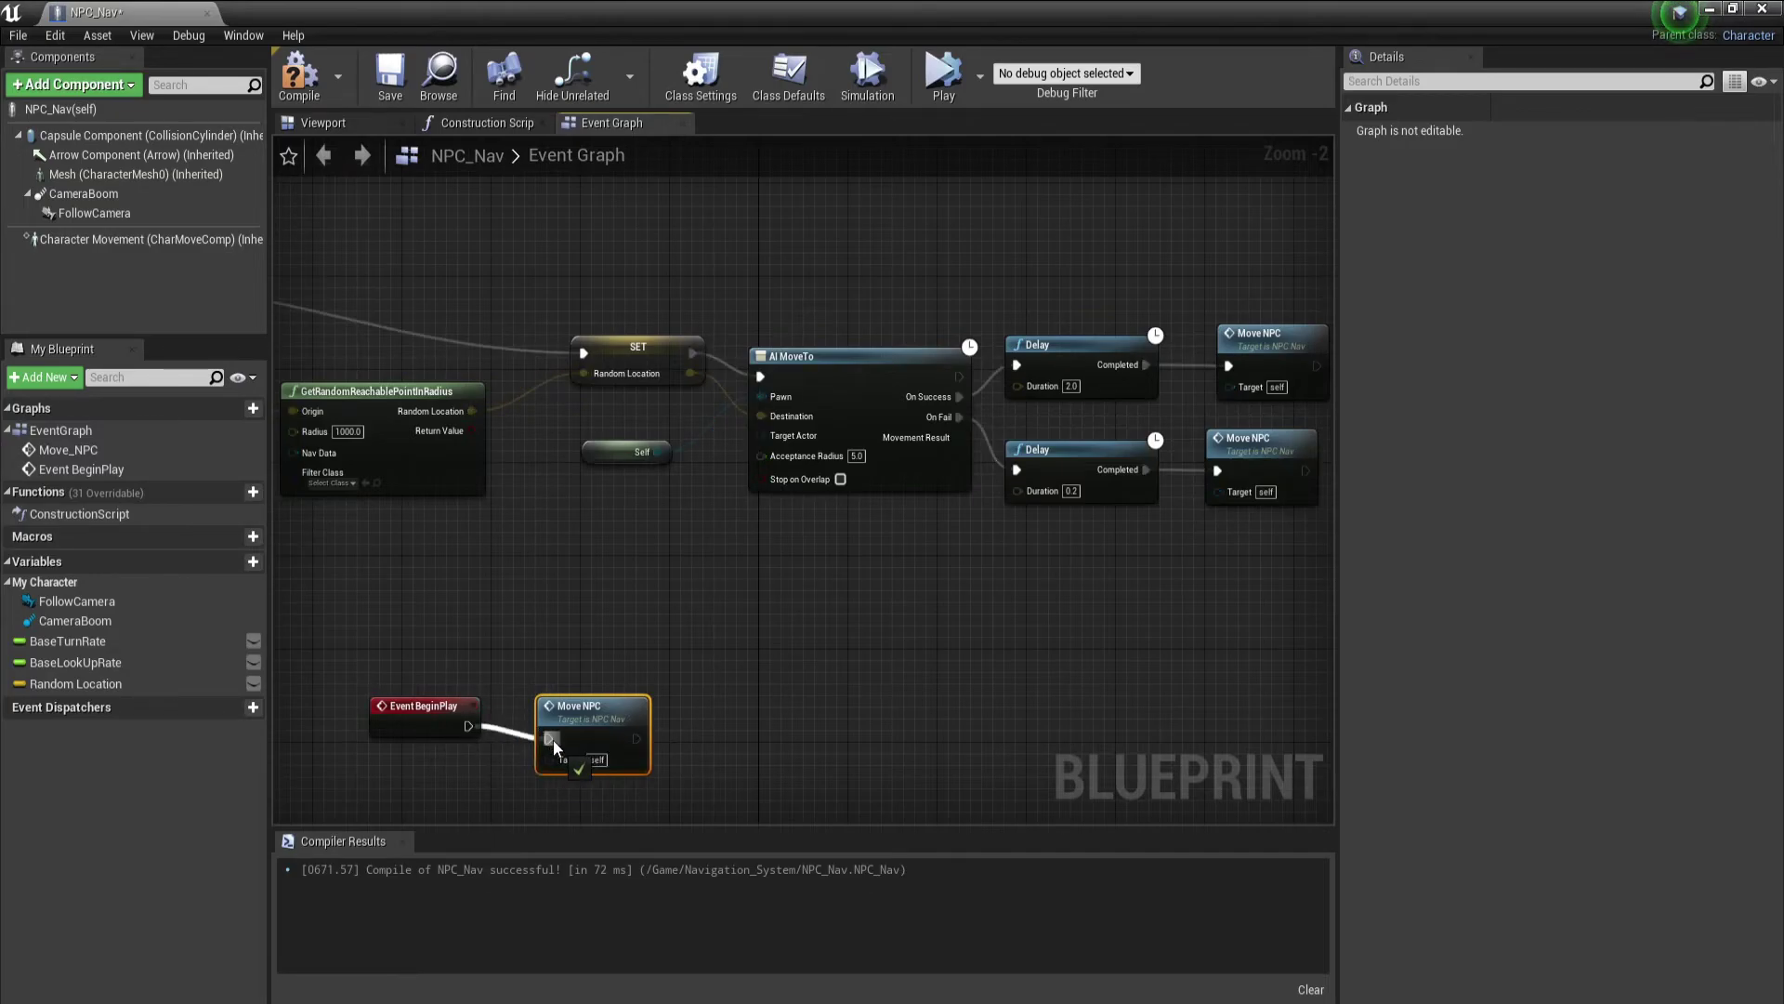
{"action": "left_click", "coordinate": [767, 600]}
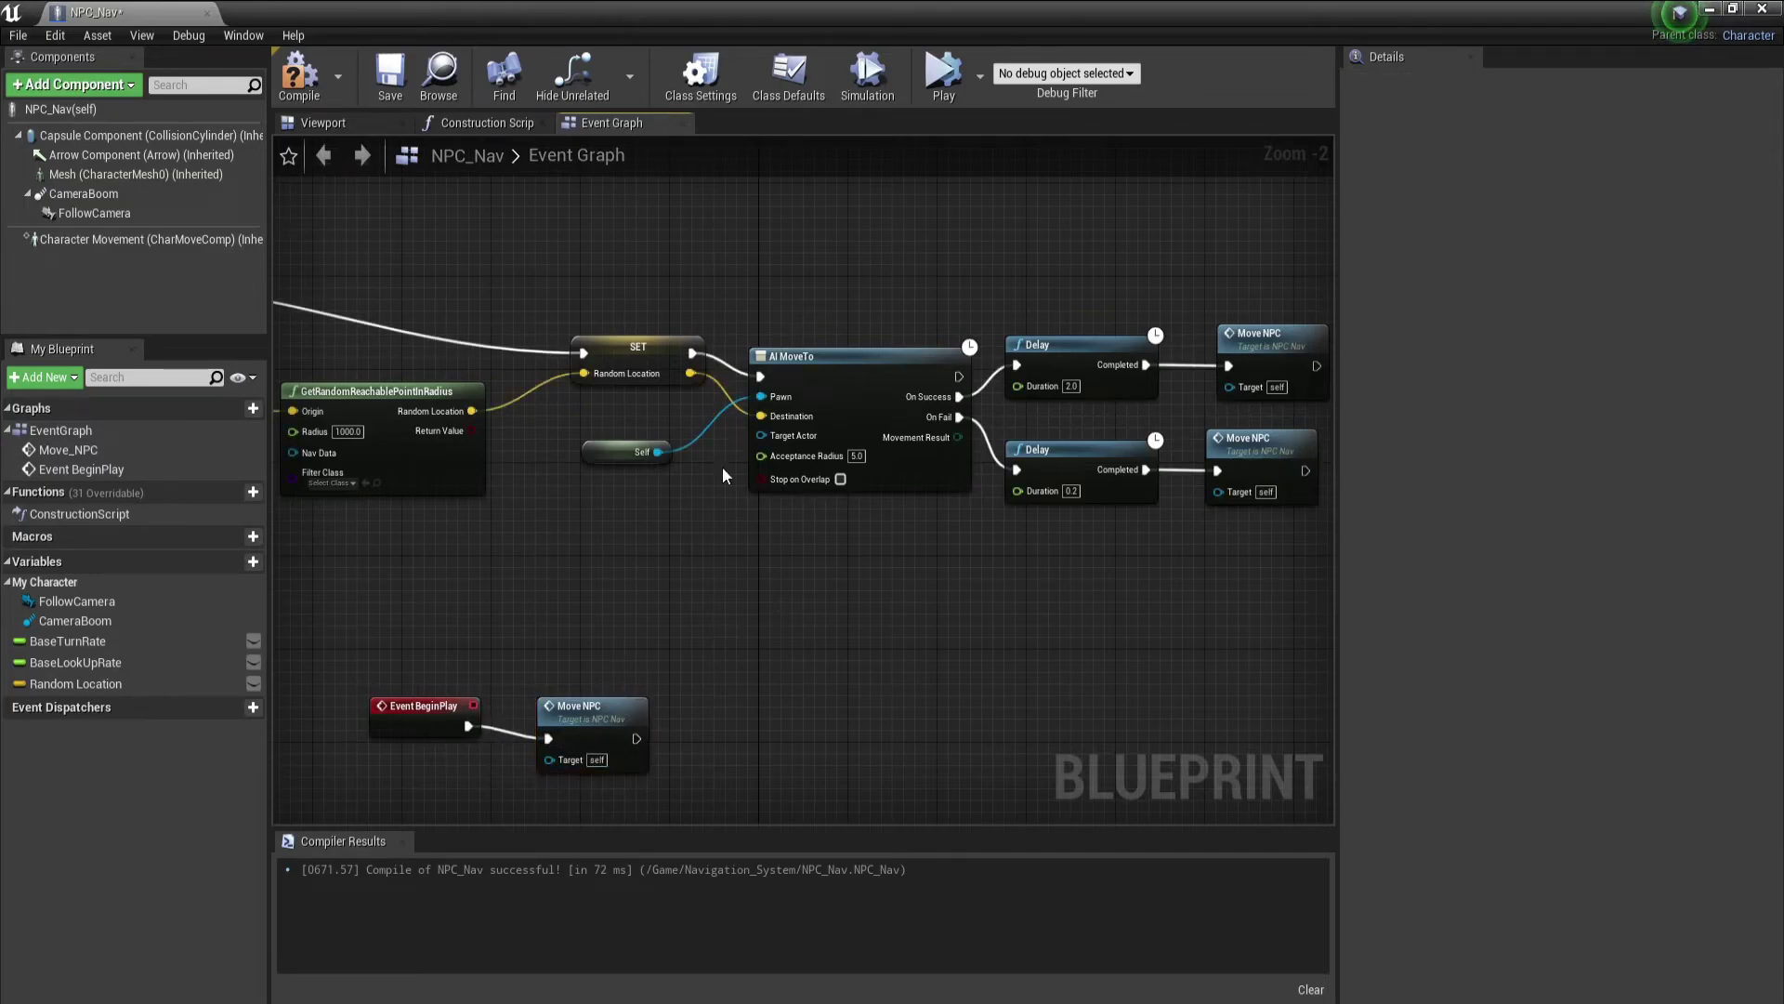
{"action": "left_click", "coordinate": [314, 70]}
{"action": "left_click_drag", "start_coordinate": [1561, 9], "coordinate": [1268, 674]}
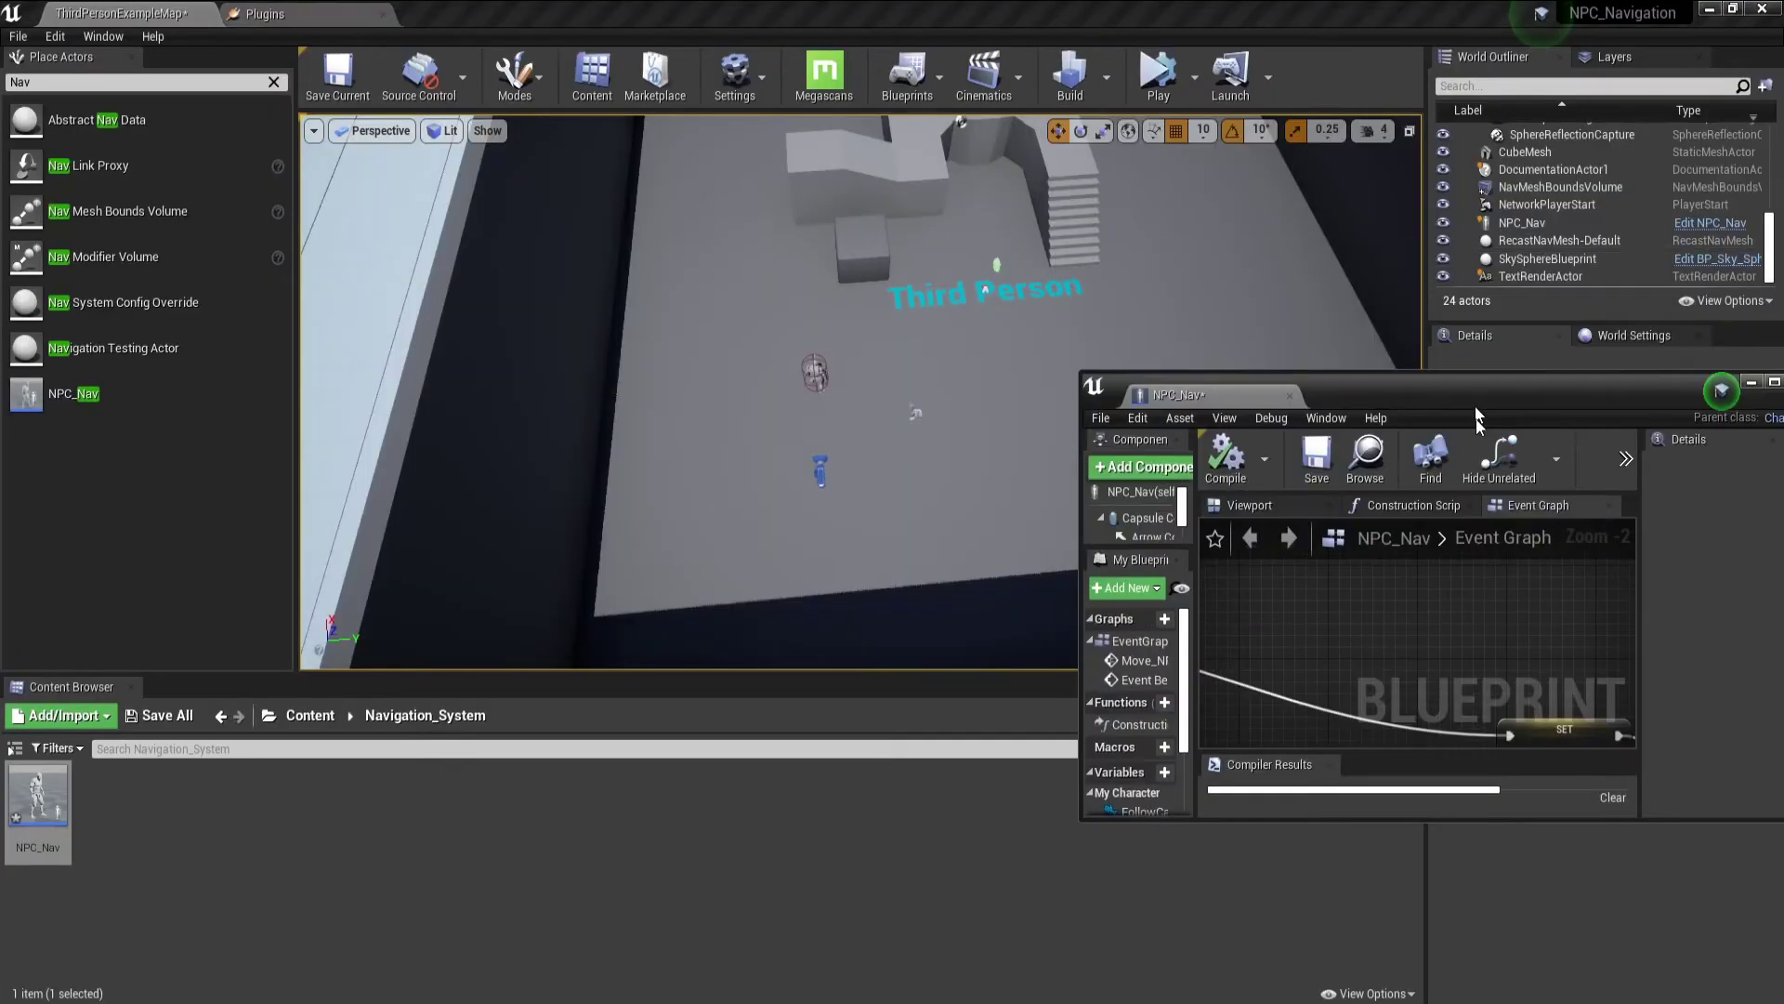
{"action": "left_click", "coordinate": [1163, 78]}
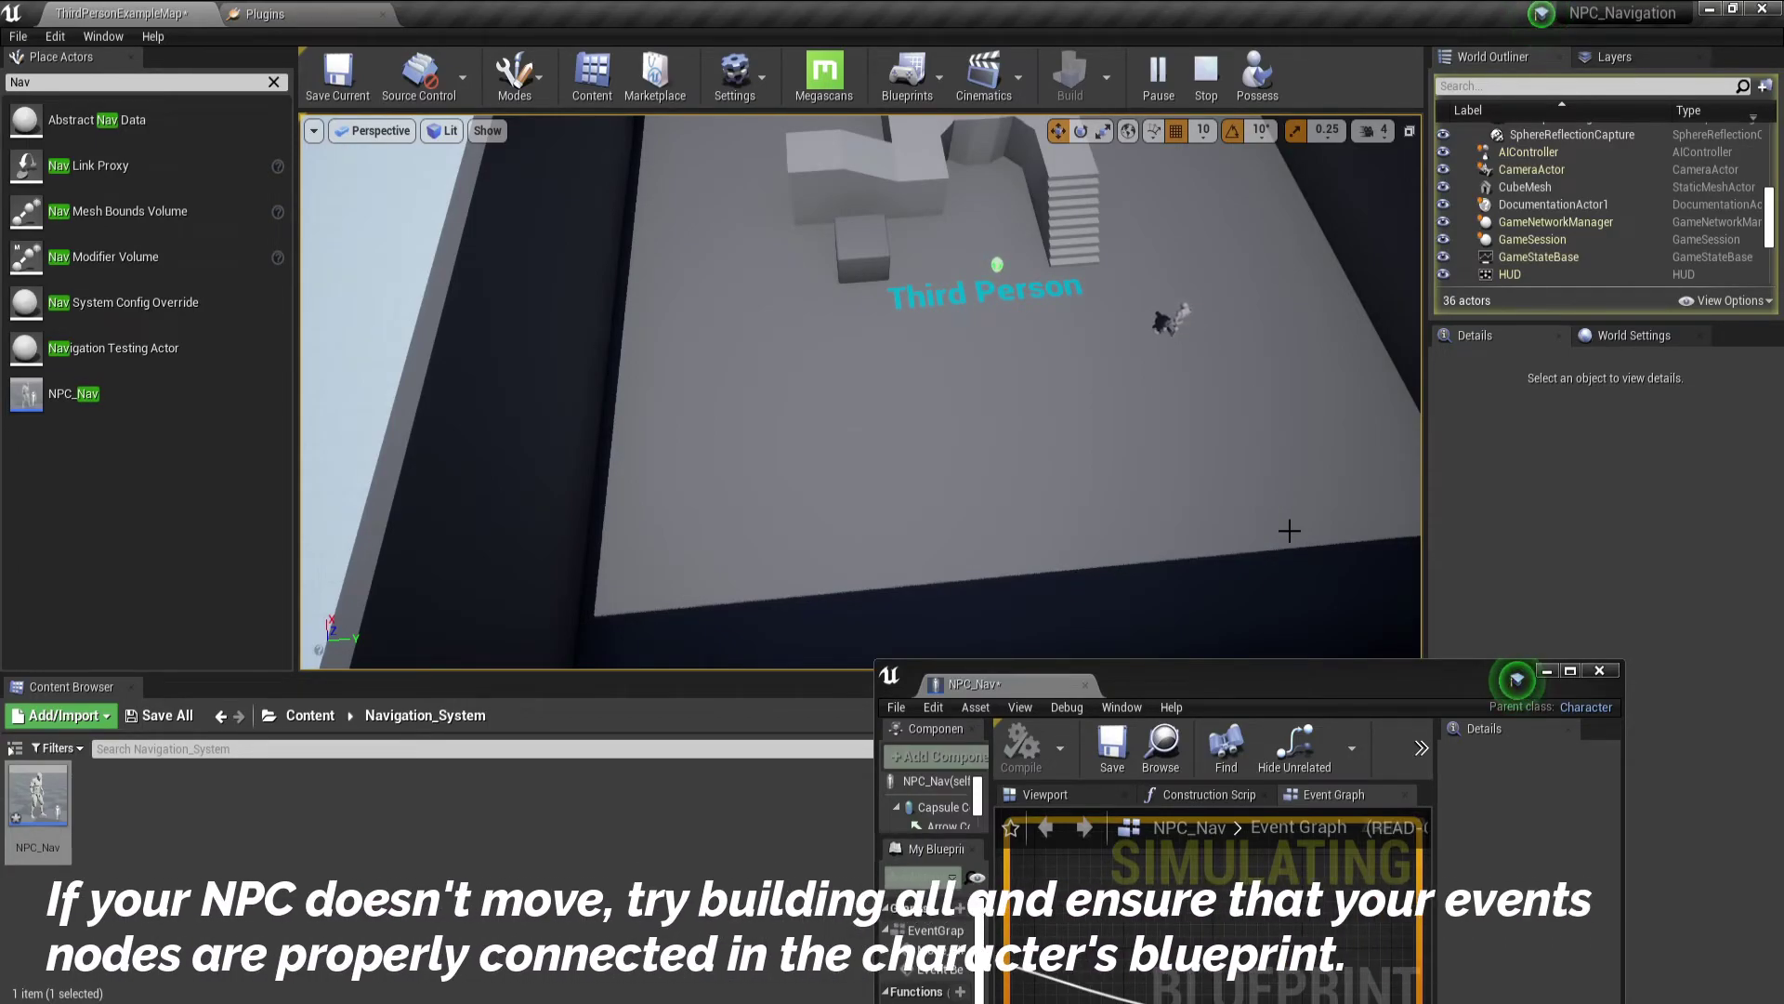
Stop the simulation and drop NPC_Nav into the arena repeatedly, placing NPC_Nav2 through NPC_Nav10
{"action": "left_click", "coordinate": [1205, 75]}
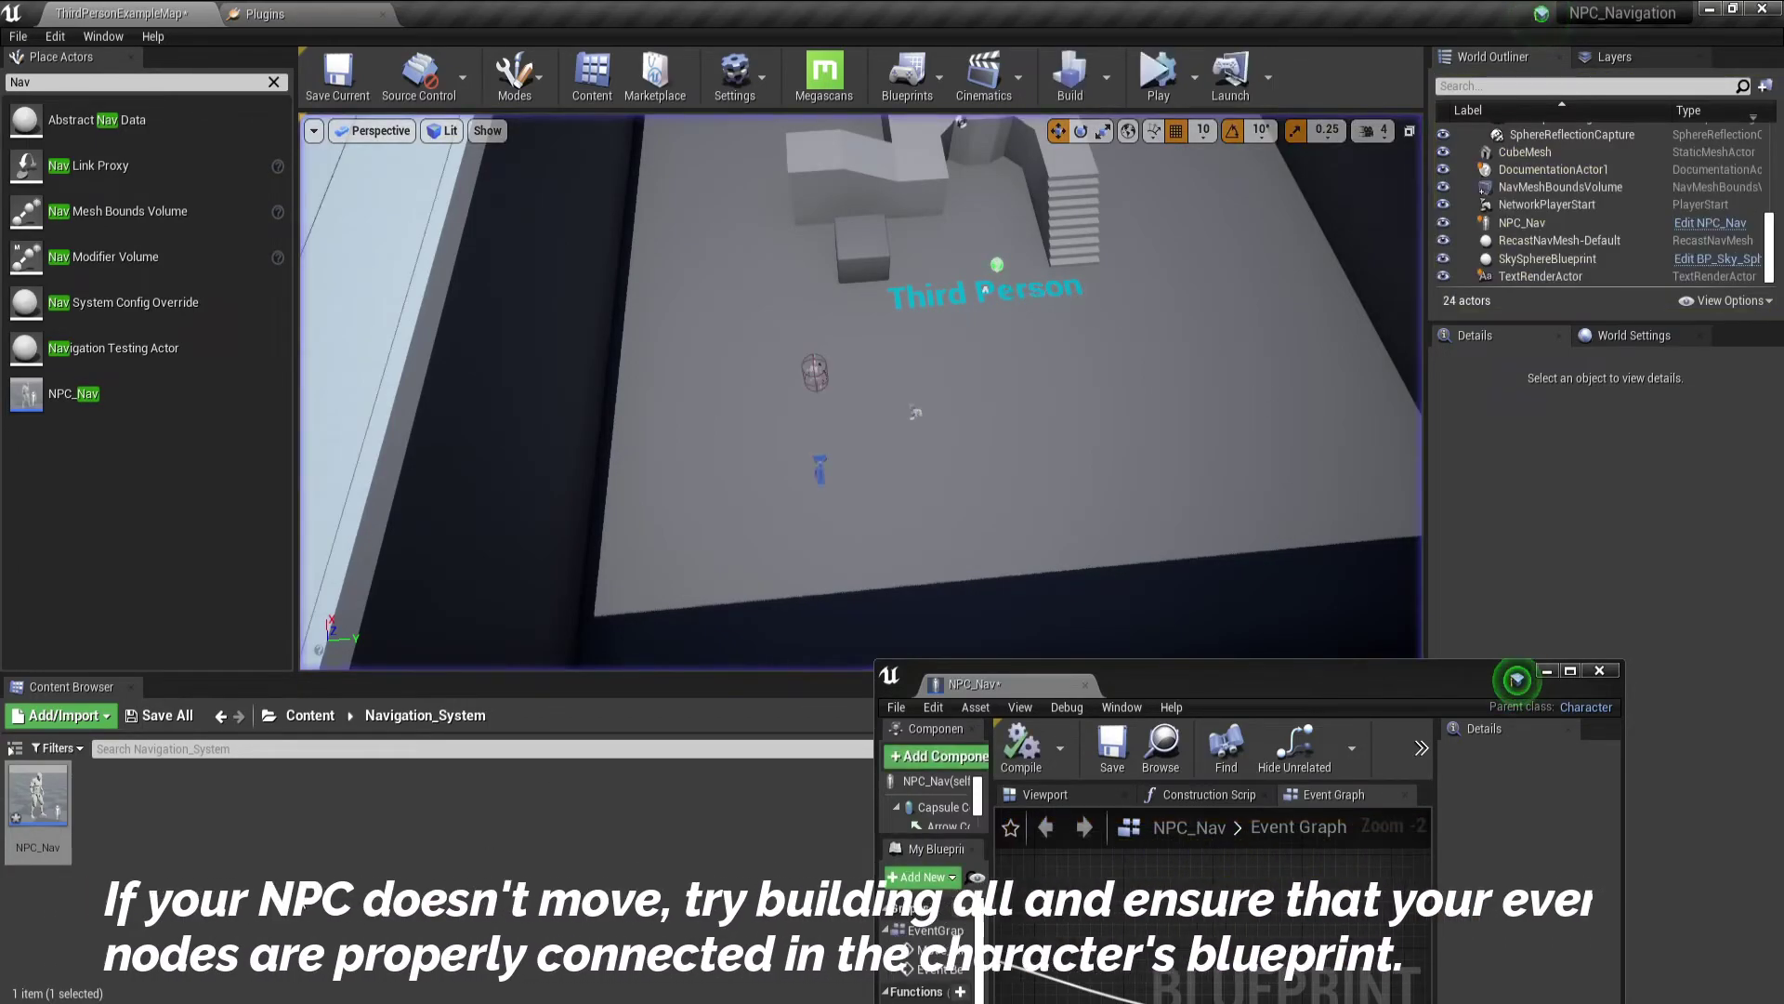
{"action": "left_click_drag", "start_coordinate": [33, 792], "coordinate": [768, 424]}
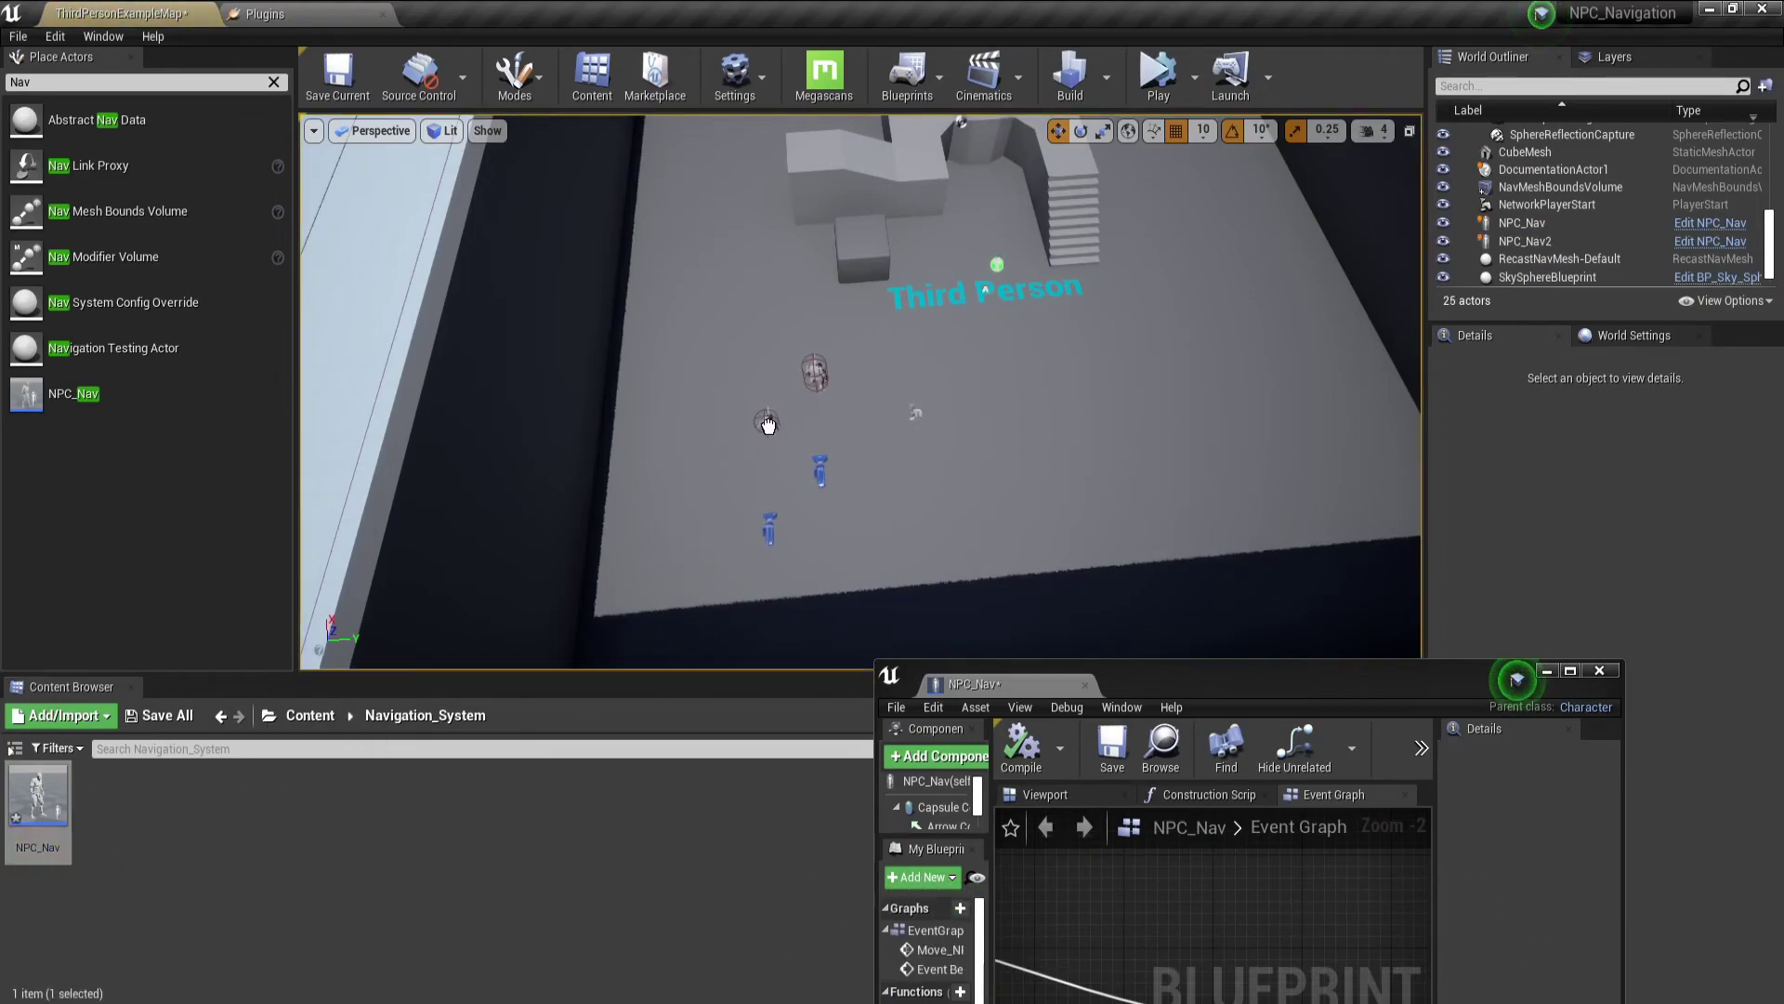
{"action": "left_click", "coordinate": [762, 429]}
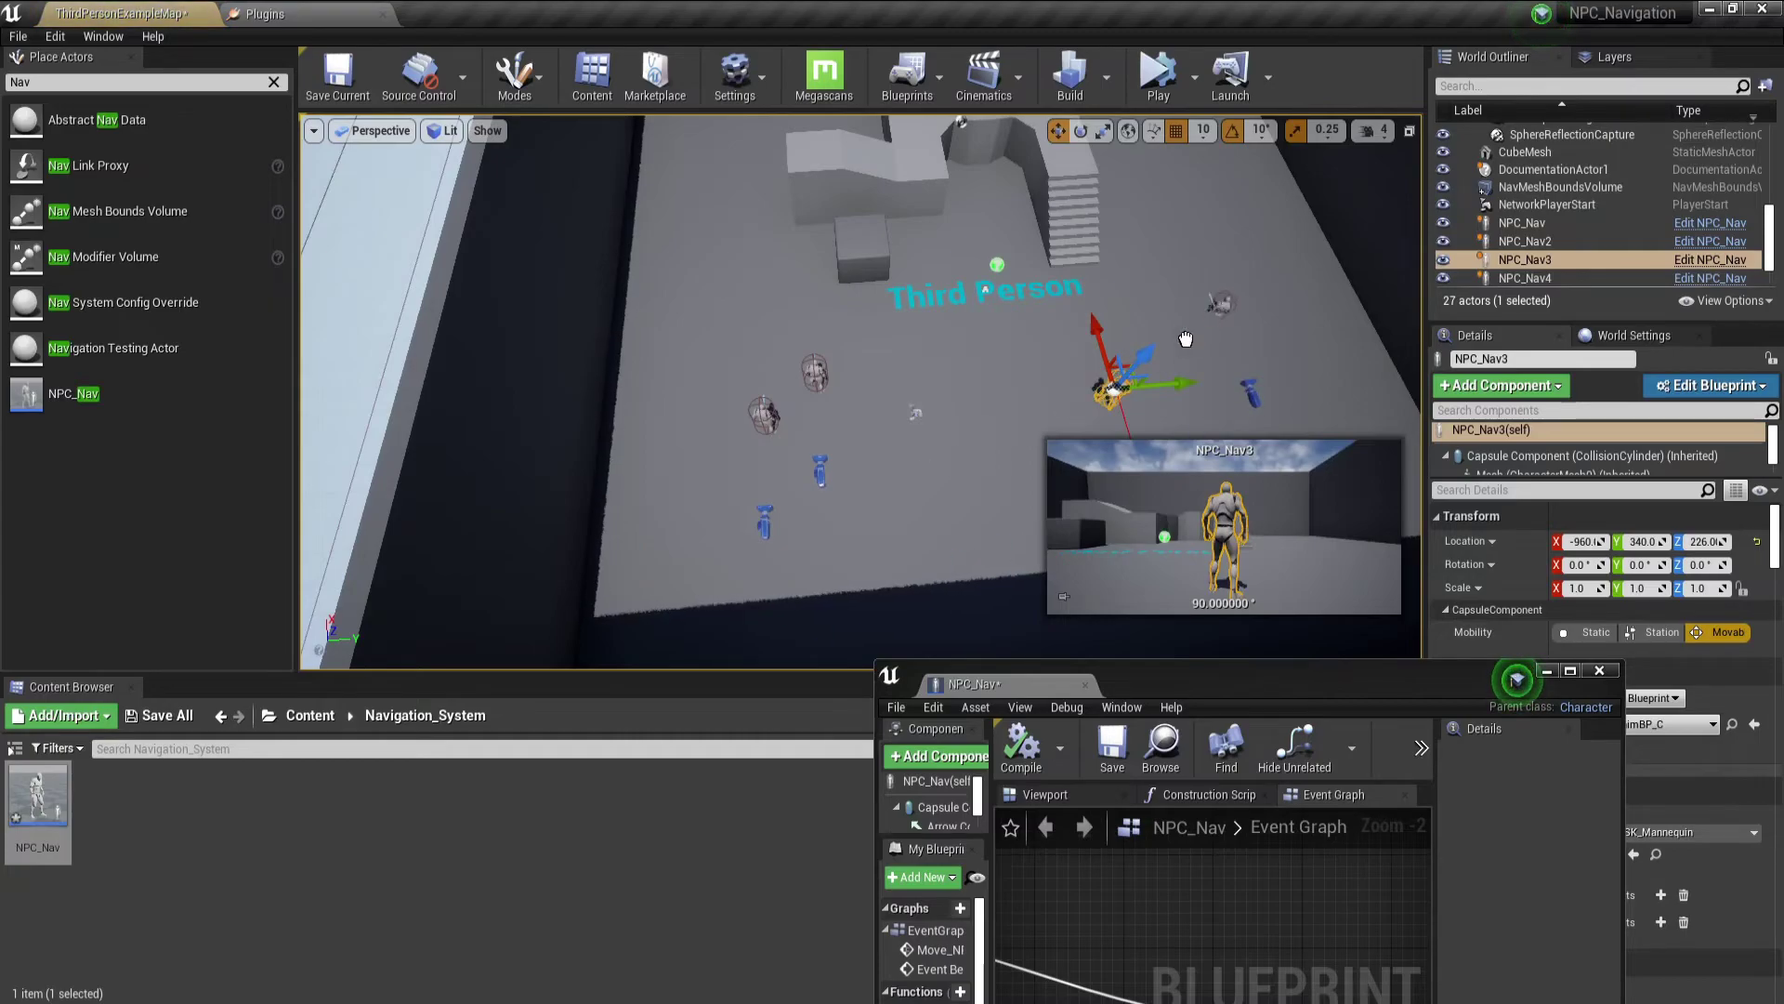
{"action": "mouse_move", "coordinate": [38, 795]}
{"action": "left_mouse_down"}
{"action": "mouse_move", "coordinate": [1228, 299]}
{"action": "mouse_move", "coordinate": [991, 376]}
{"action": "left_mouse_up"}
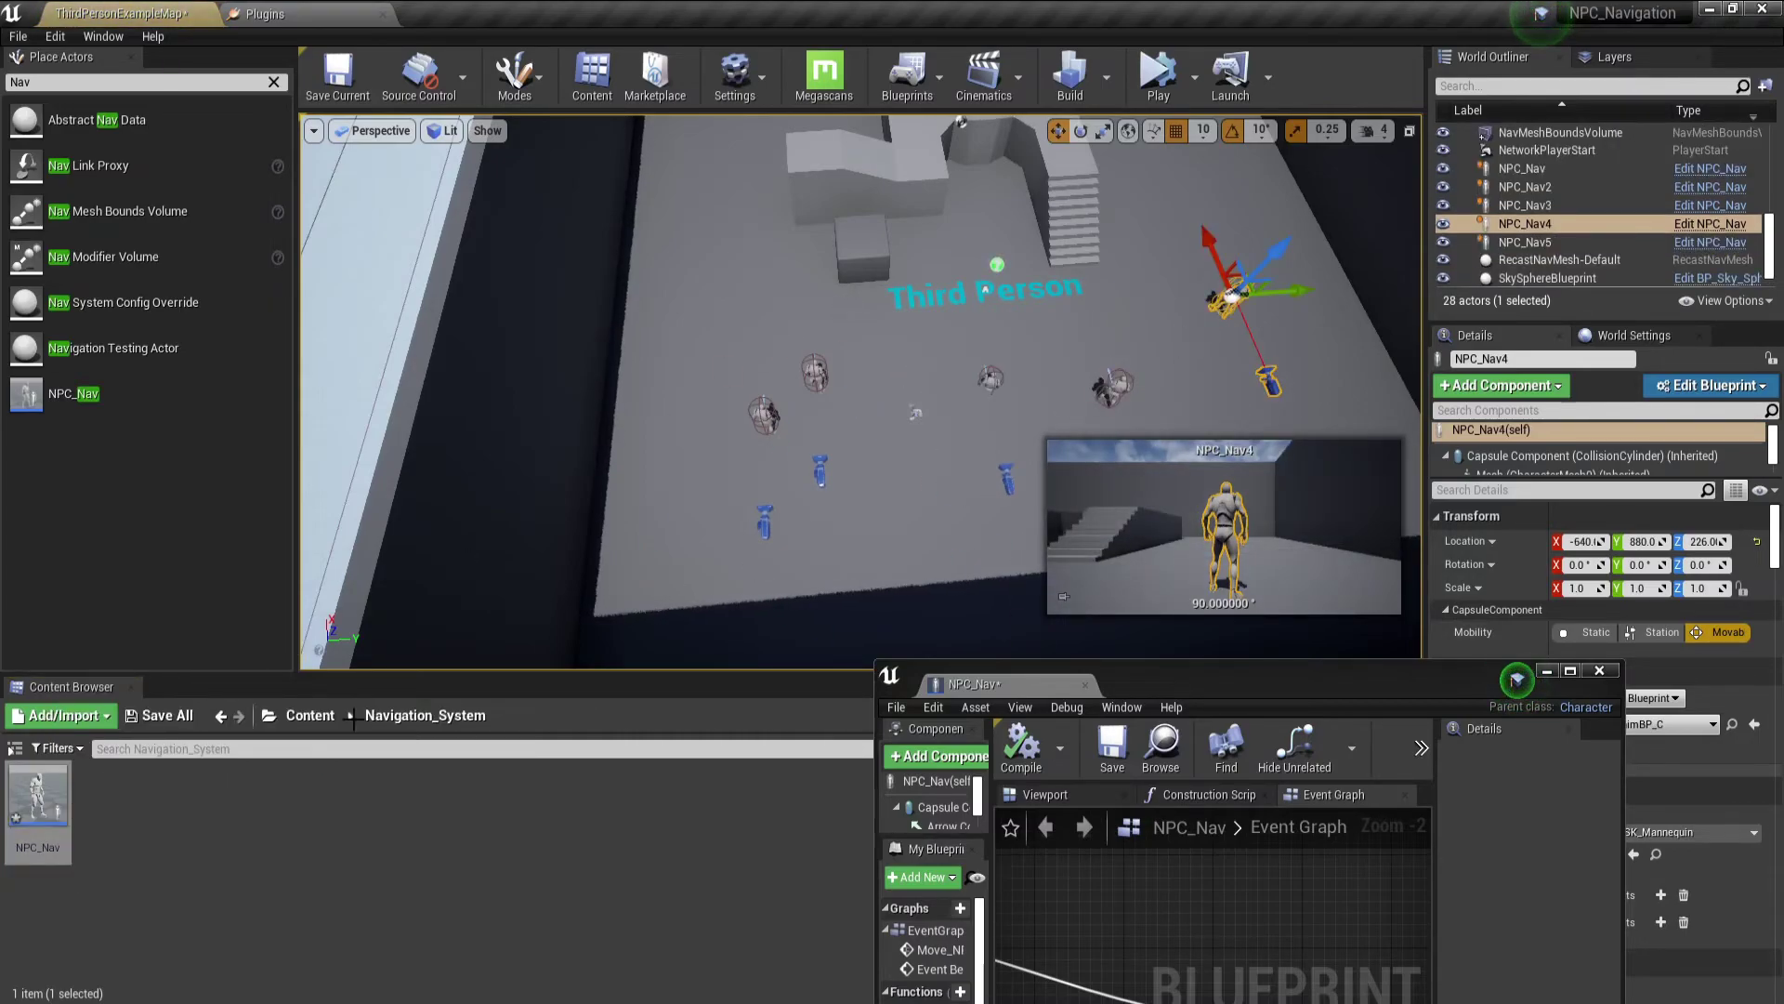
{"action": "left_click_drag", "start_coordinate": [41, 827], "coordinate": [709, 237]}
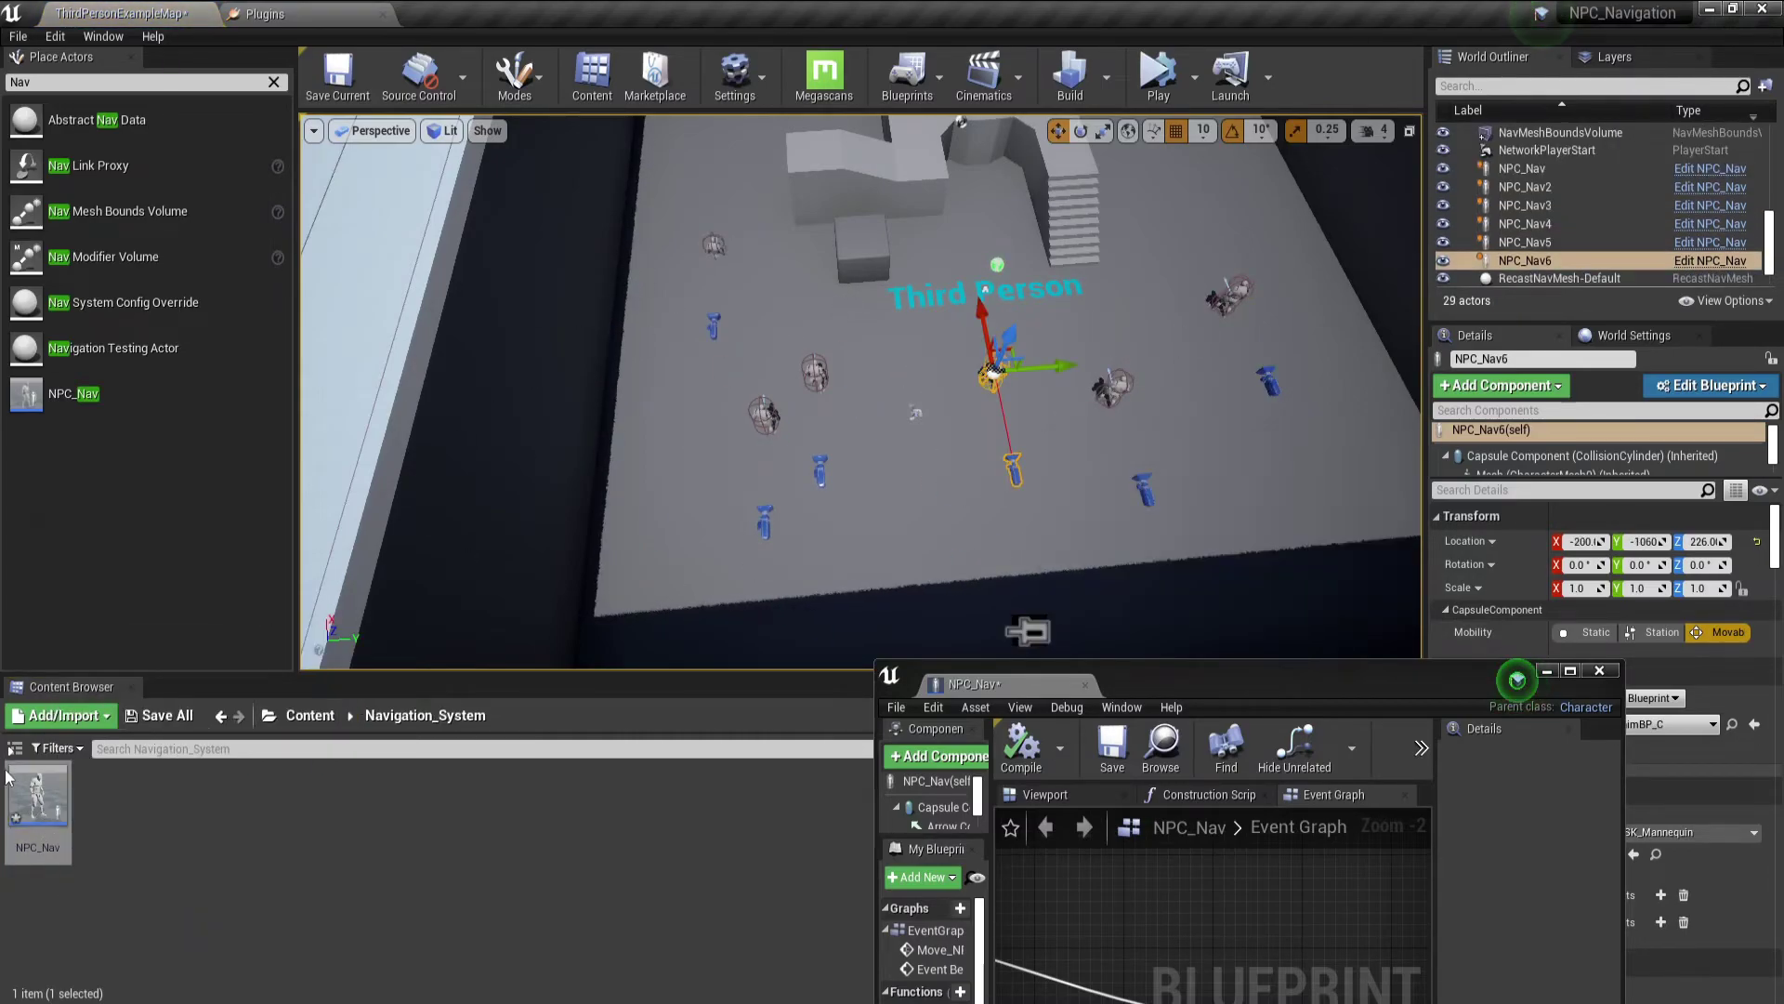
{"action": "mouse_move", "coordinate": [38, 799]}
{"action": "left_mouse_down"}
{"action": "mouse_move", "coordinate": [470, 622]}
{"action": "mouse_move", "coordinate": [590, 465]}
{"action": "mouse_move", "coordinate": [869, 548]}
{"action": "left_mouse_up"}
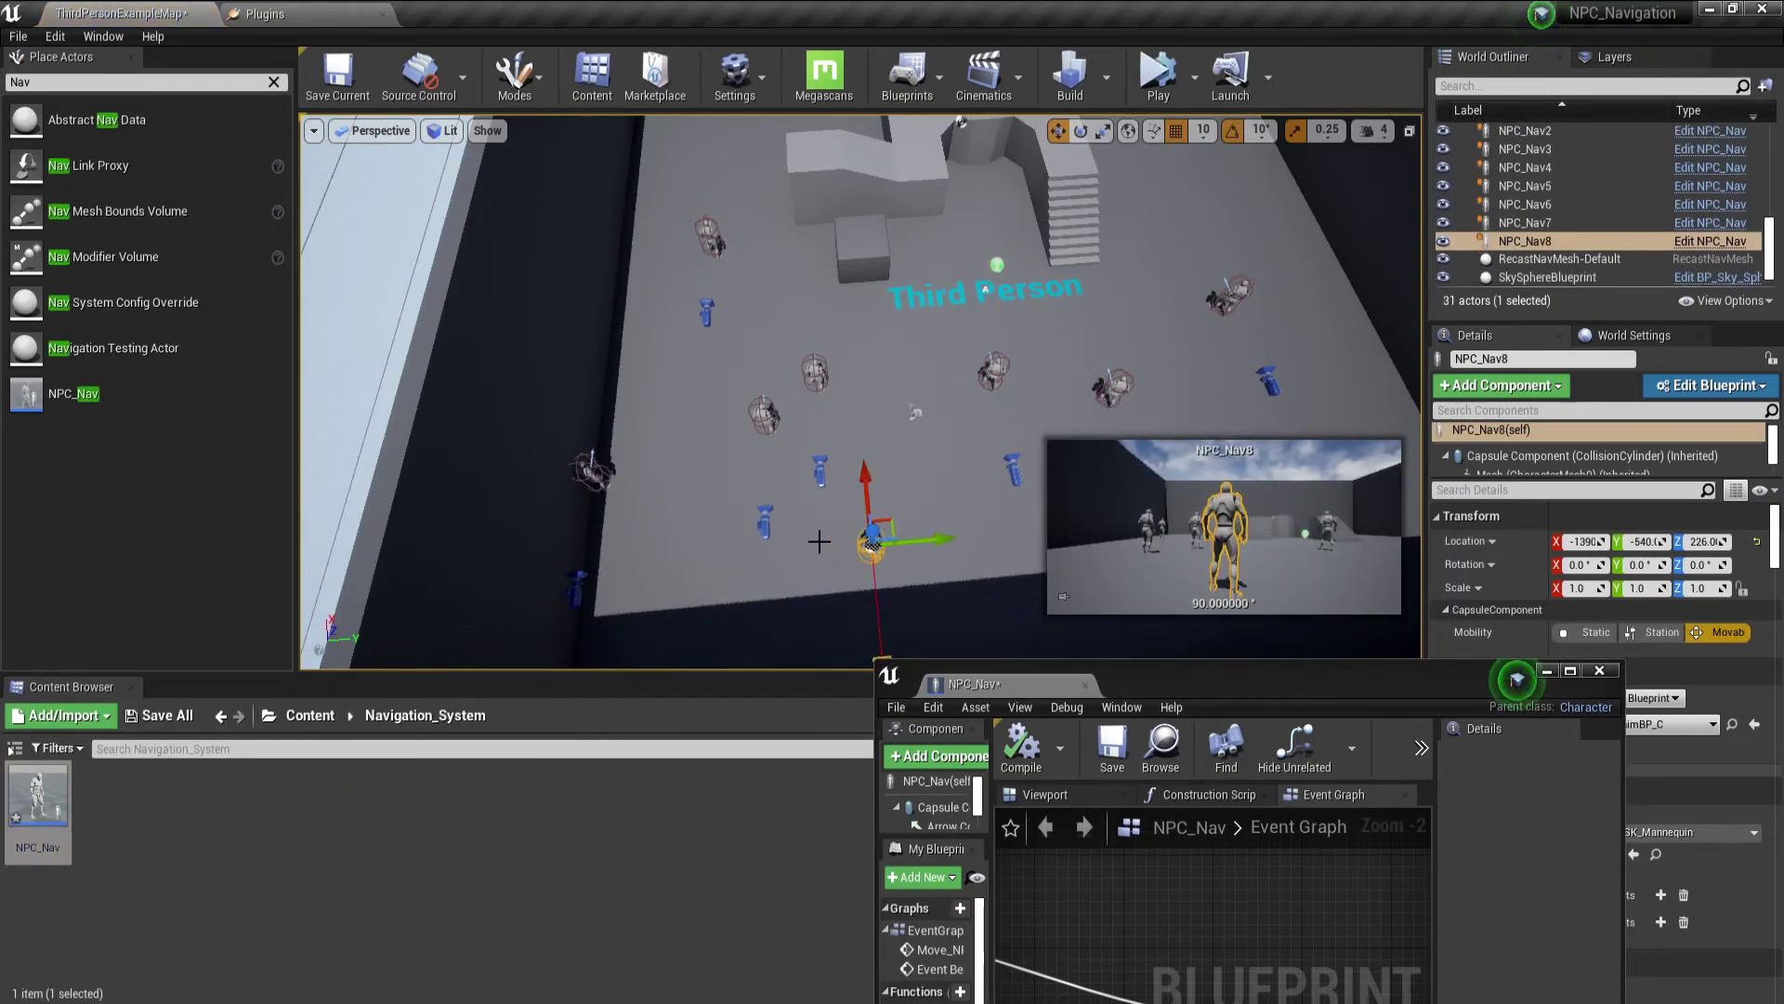
{"action": "left_click_drag", "start_coordinate": [33, 836], "coordinate": [944, 478]}
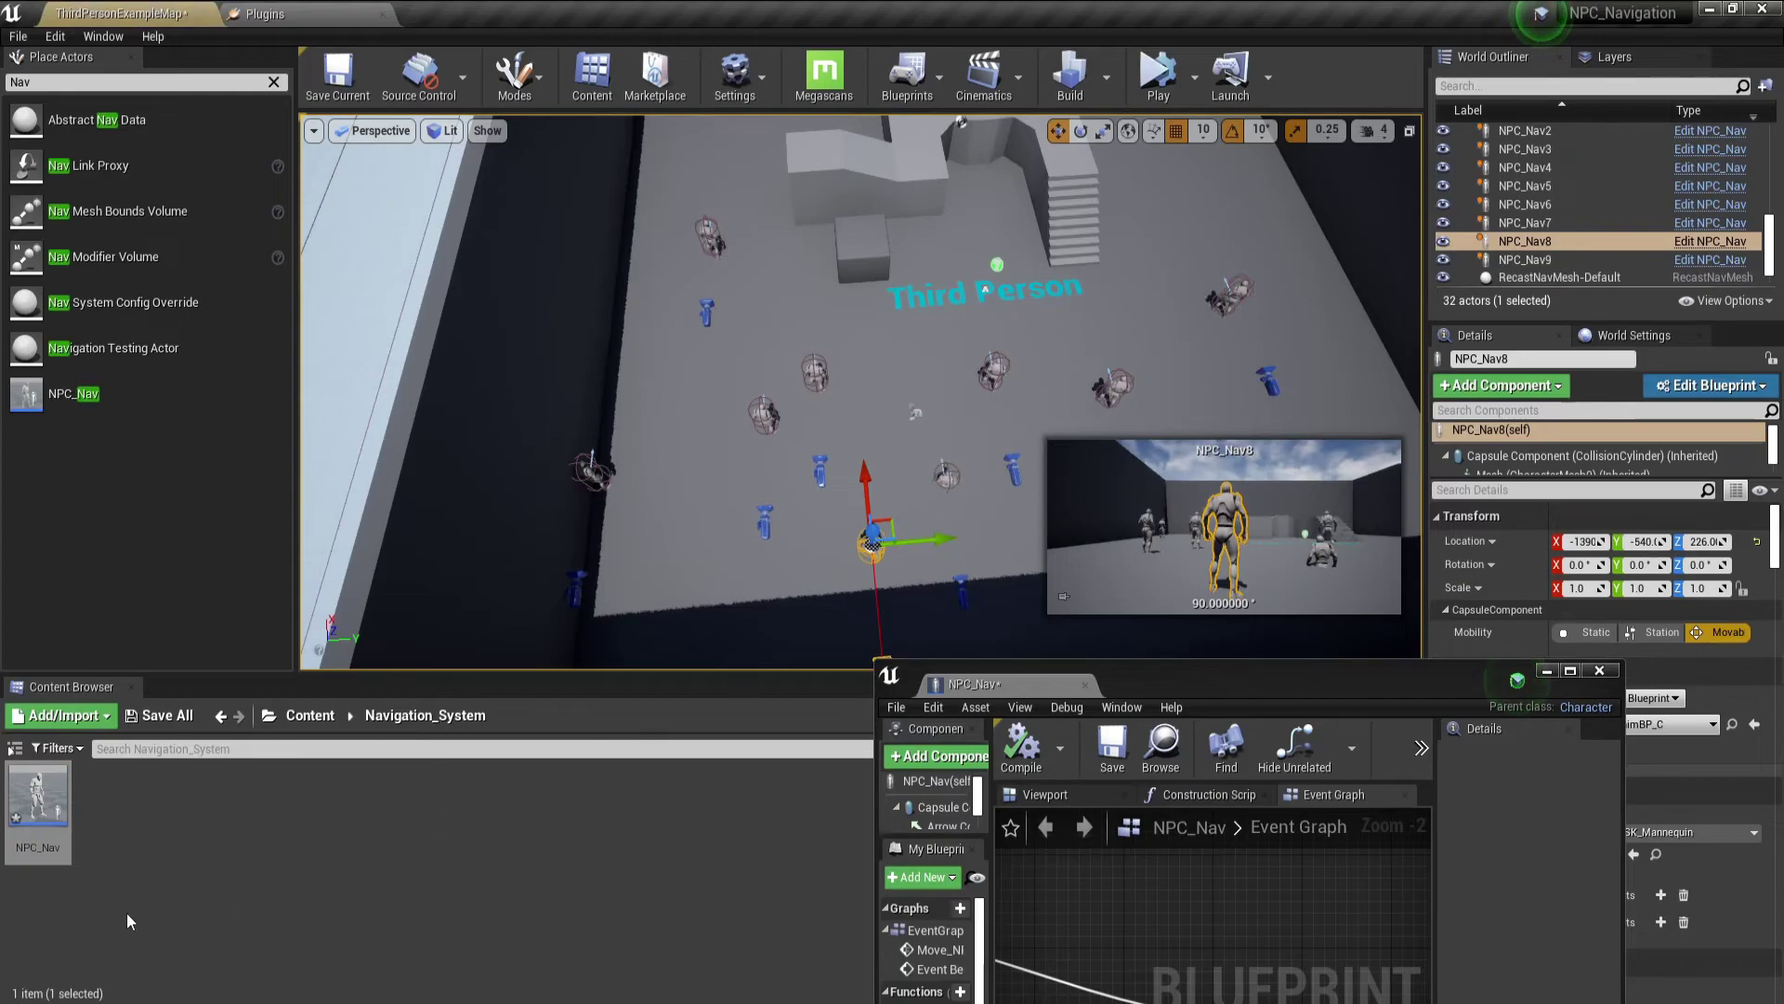
{"action": "left_click_drag", "start_coordinate": [38, 794], "coordinate": [1172, 184]}
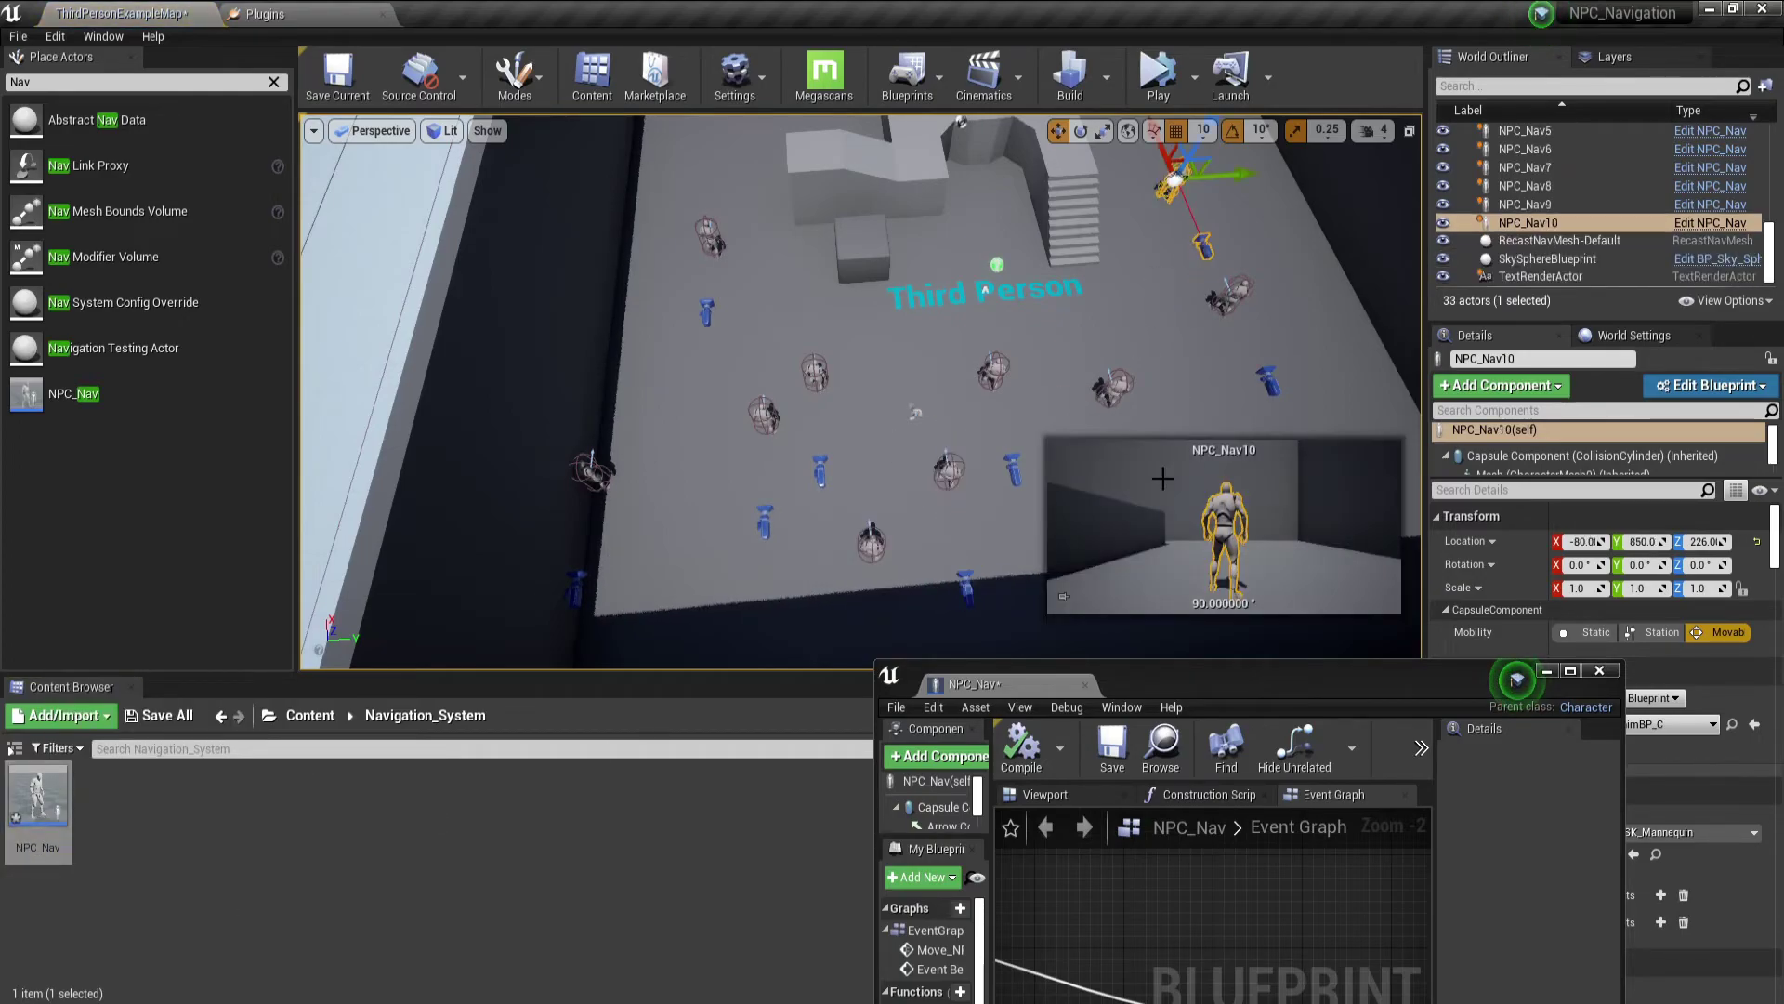
Simulate and orbit to watch the ten NPCs wander, stop, then maximize the NPC_Nav editor
{"action": "left_click", "coordinate": [1162, 79]}
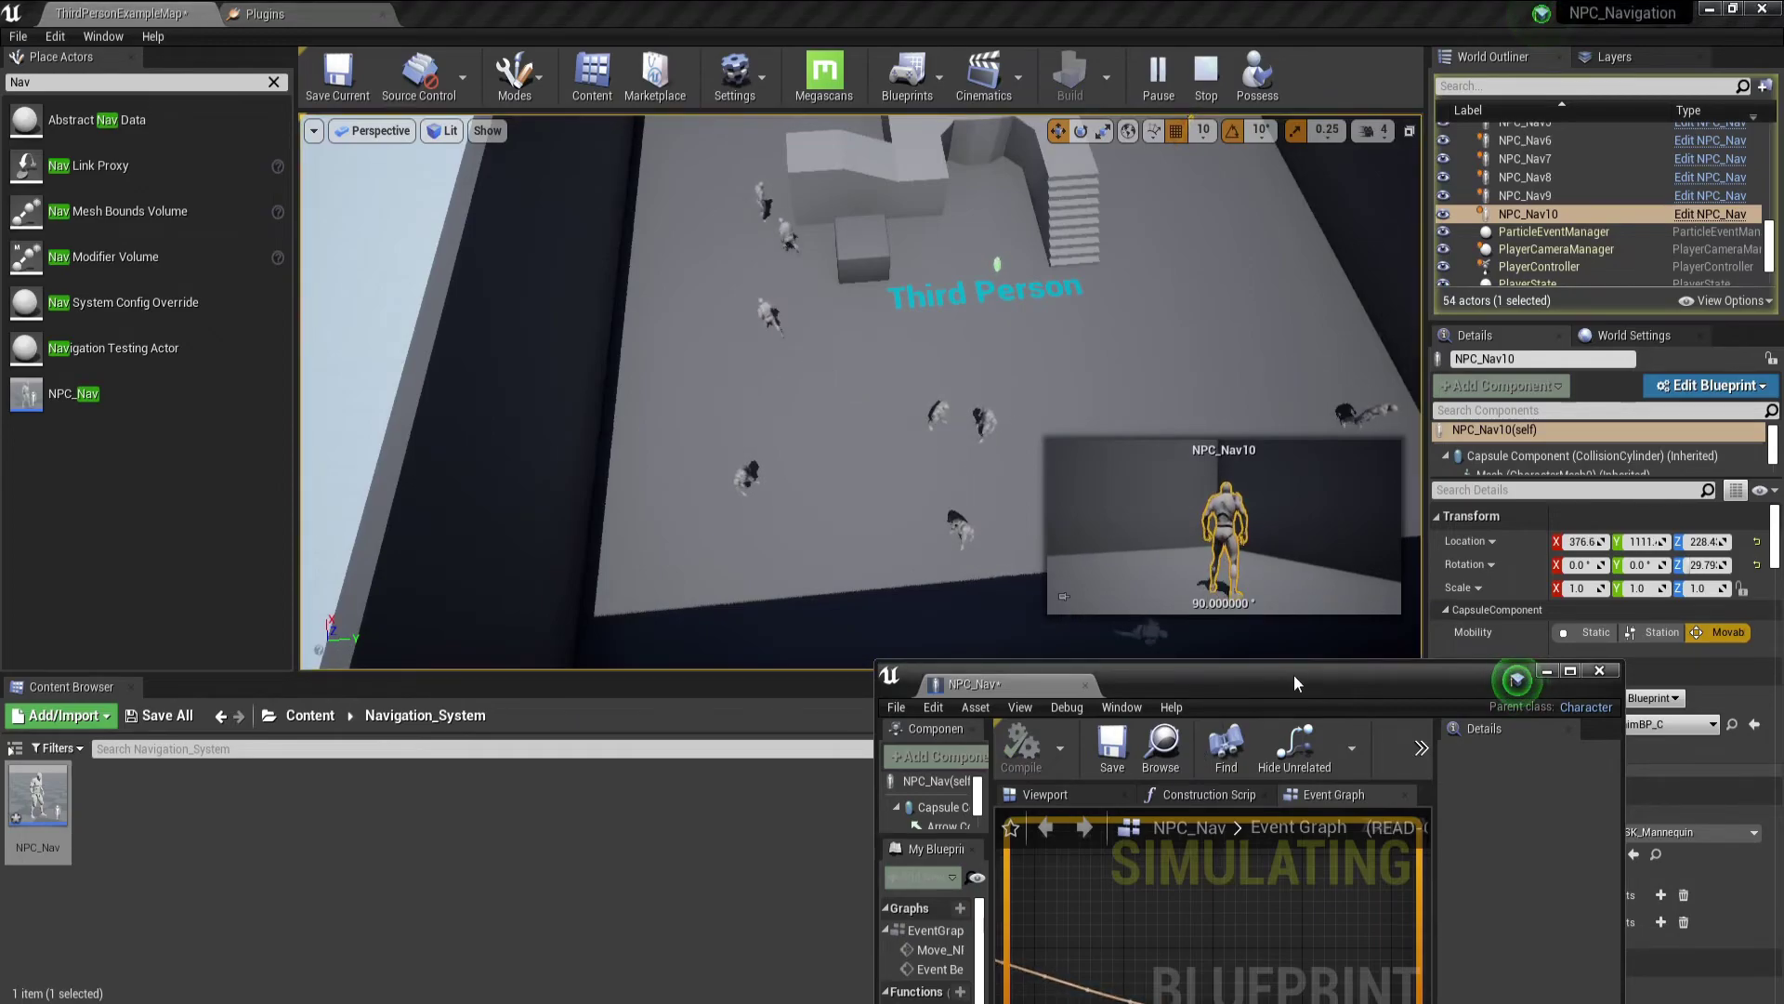
{"action": "left_click", "coordinate": [1215, 319]}
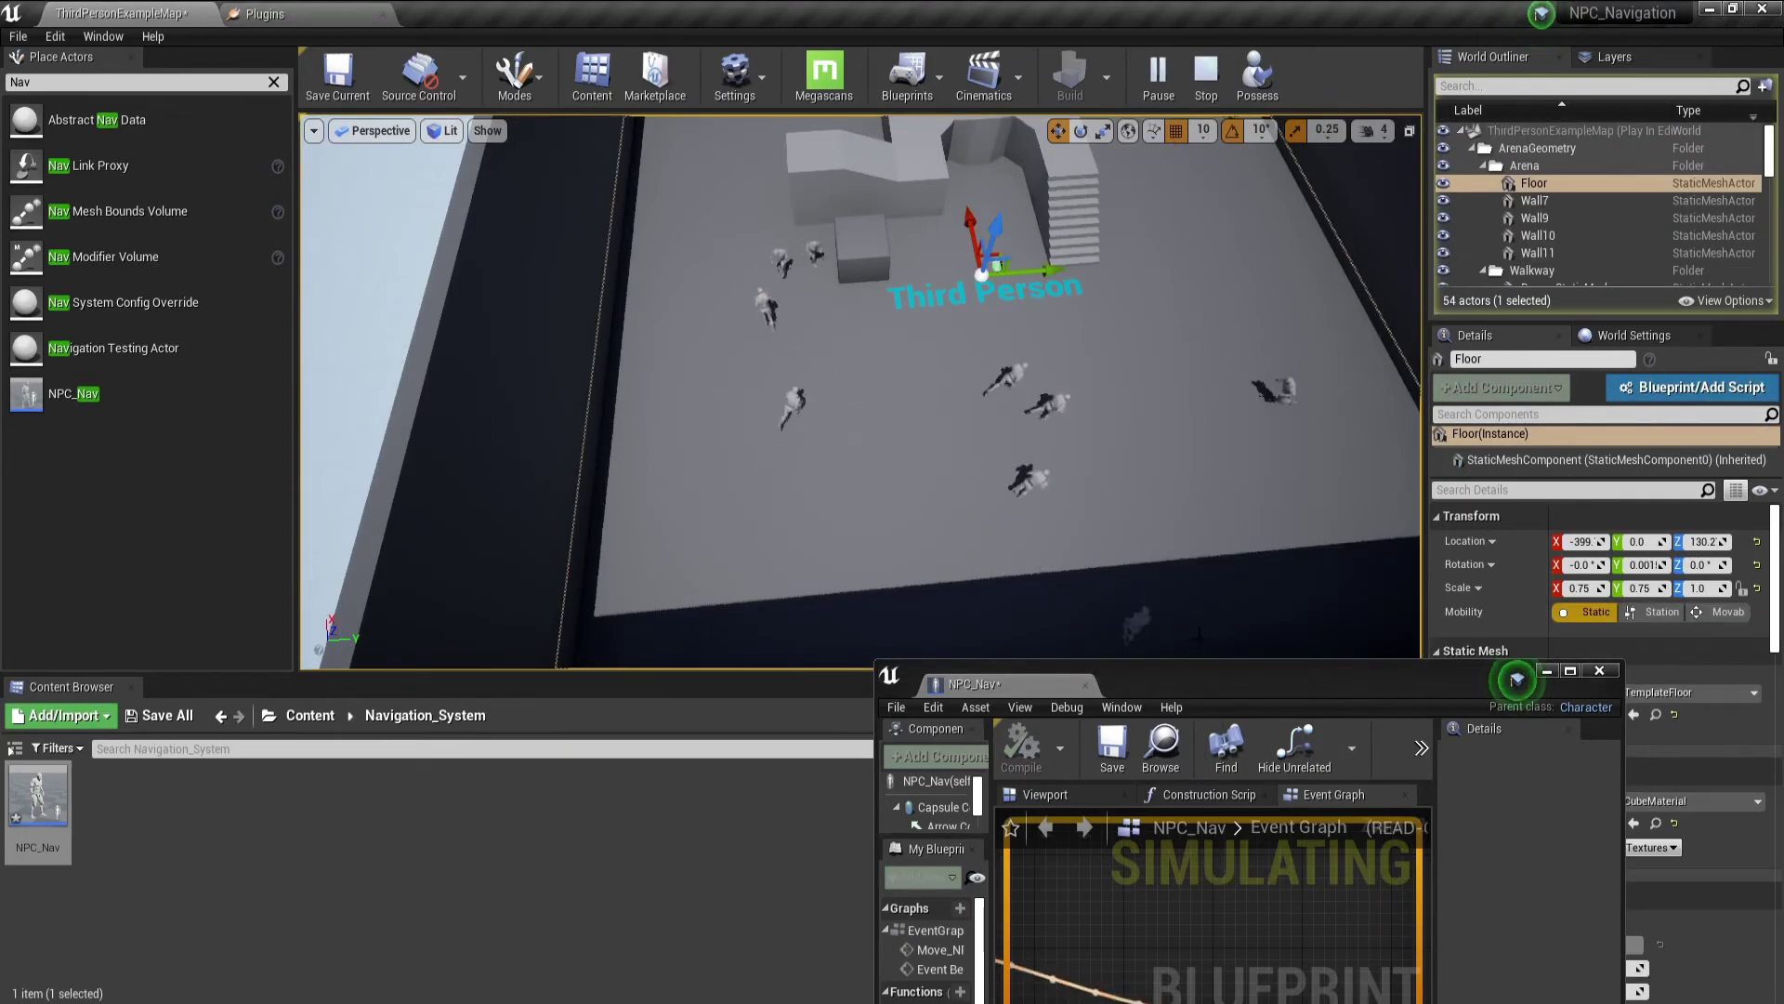
{"action": "right_click_drag", "start_coordinate": [967, 517], "coordinate": [979, 518]}
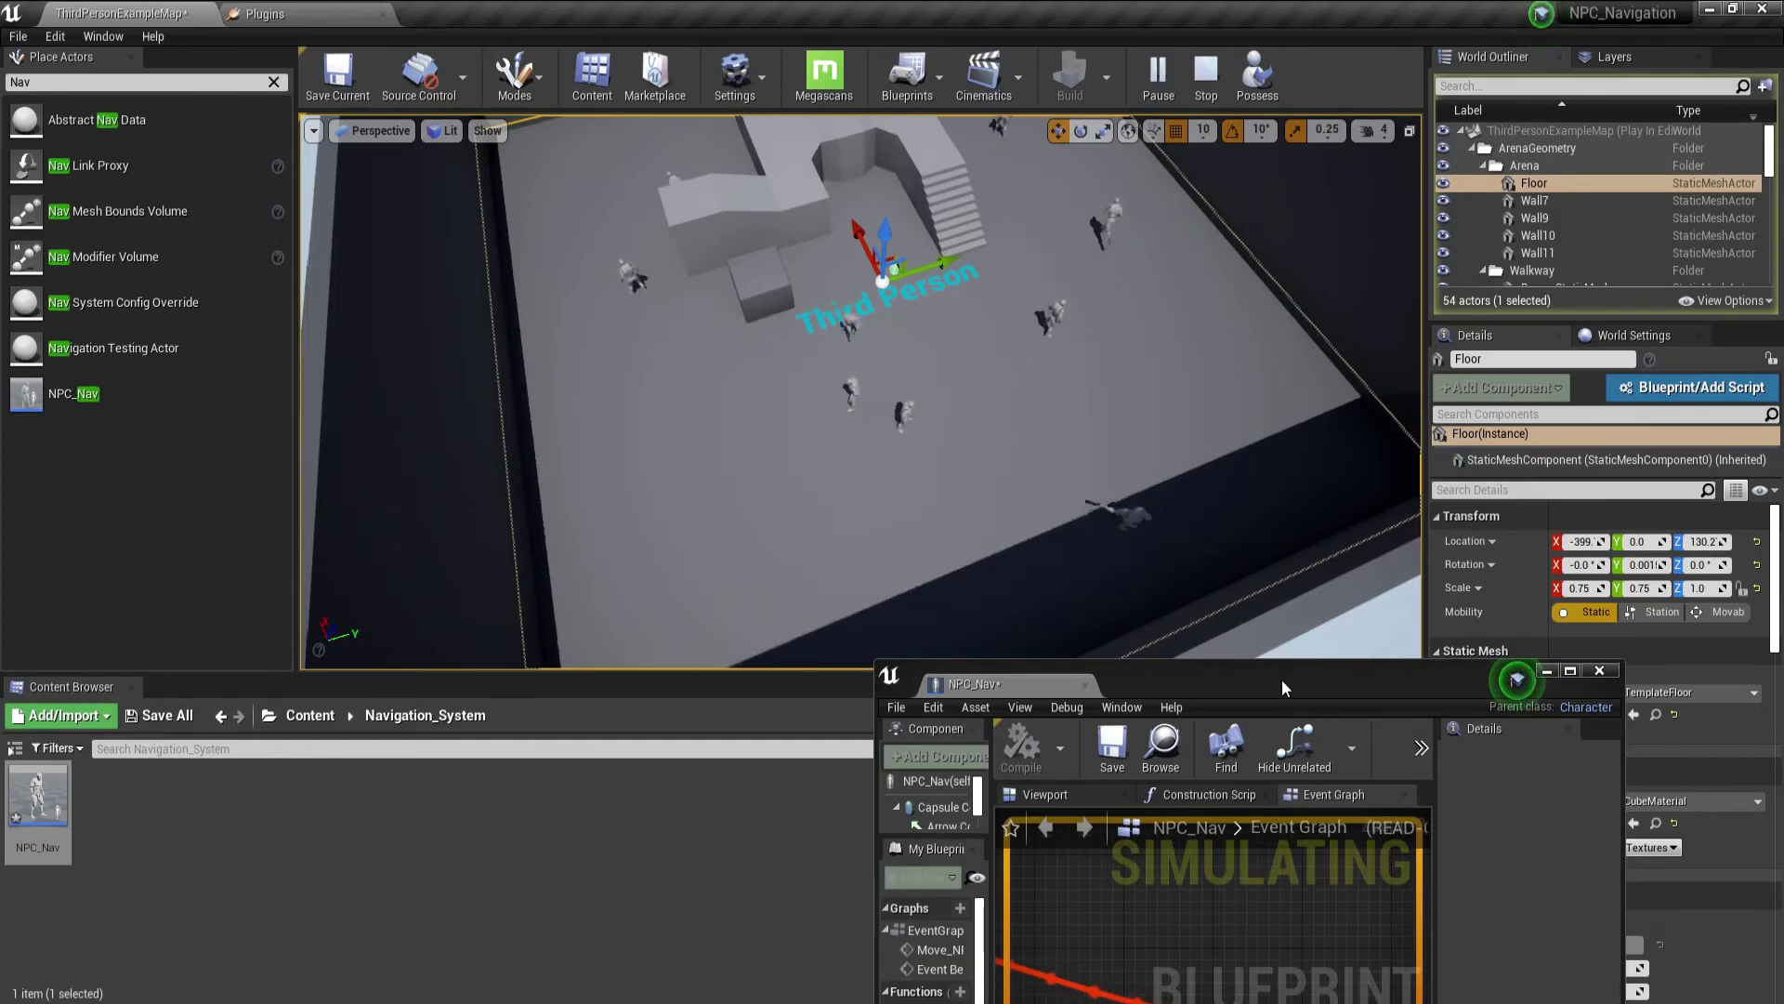
{"action": "left_click", "coordinate": [1205, 75]}
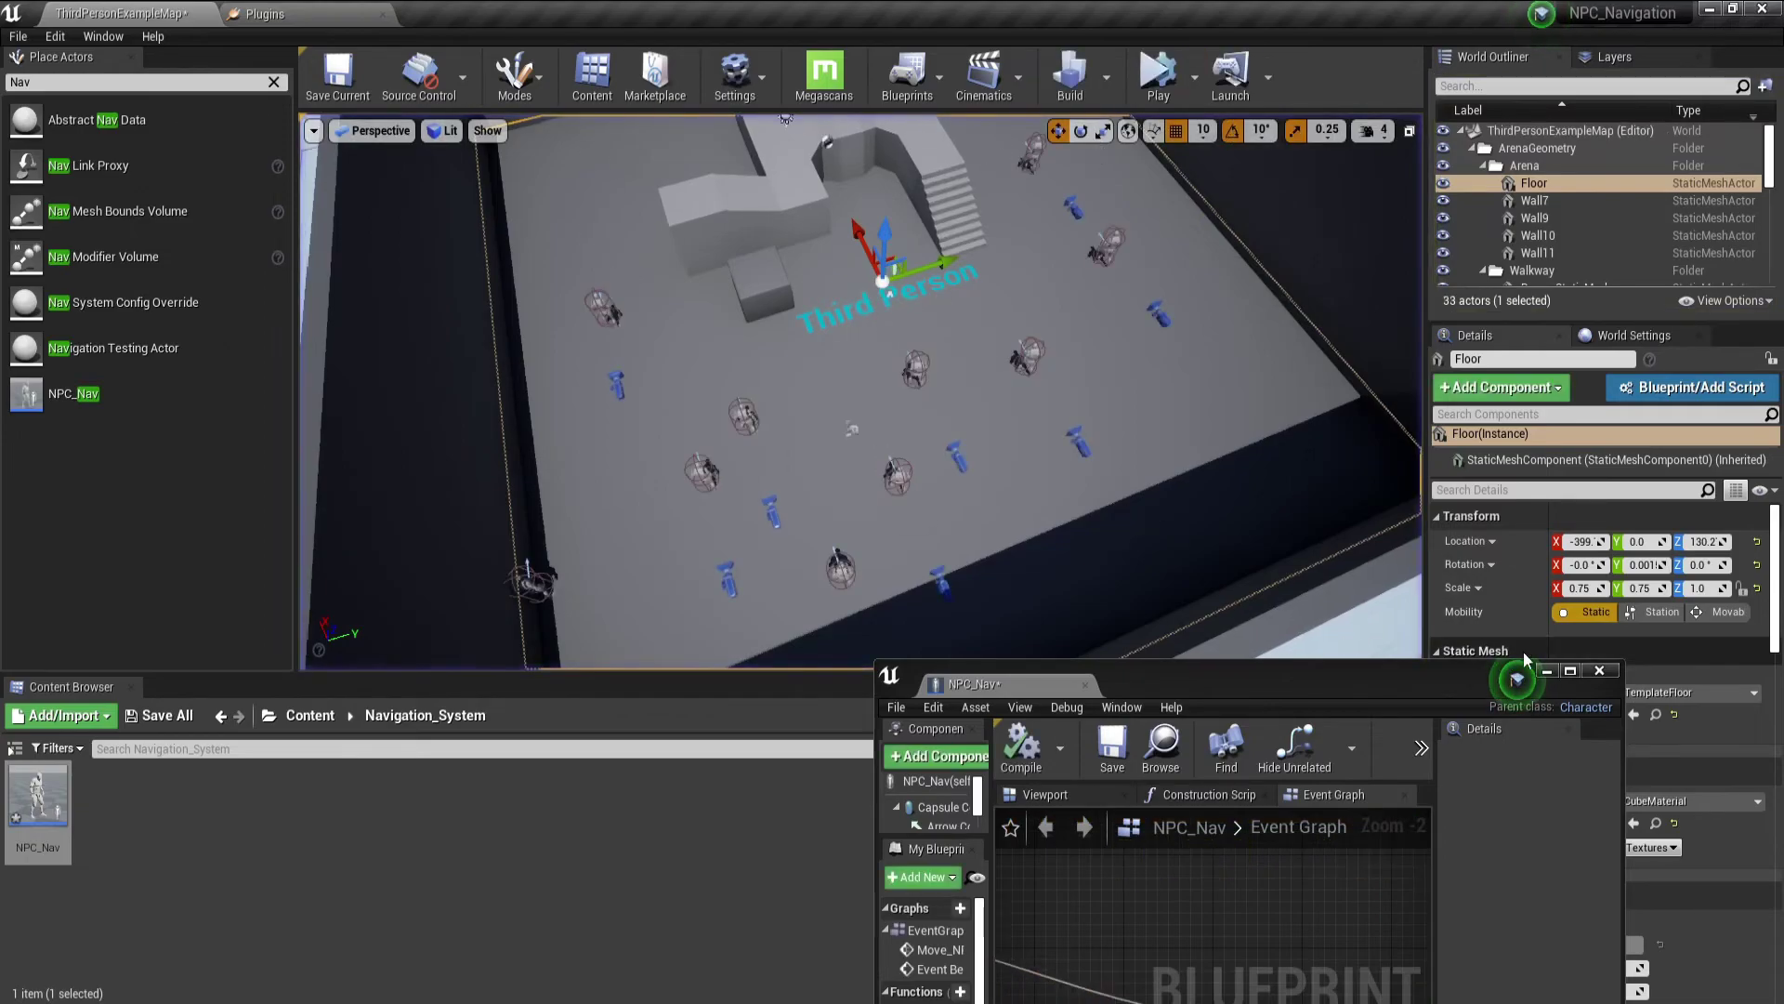
{"action": "left_click", "coordinate": [1570, 670]}
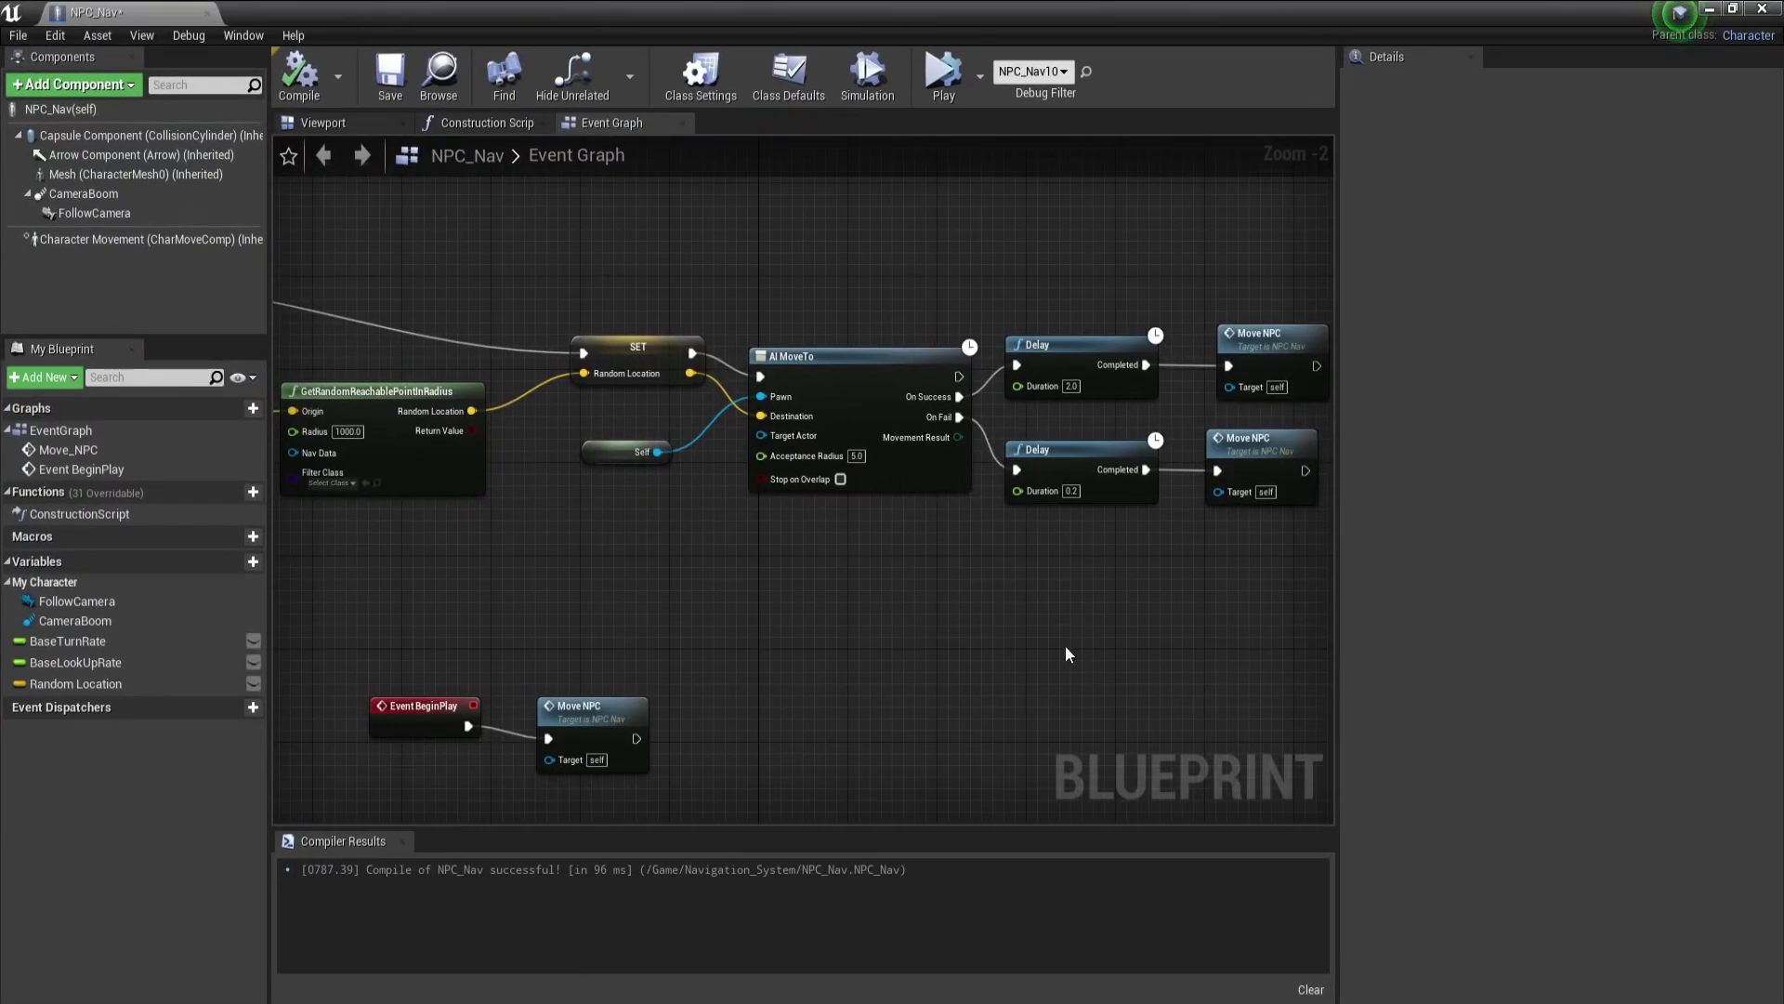
Drive the success Delay's Duration with a Random Float in Range node (Max 5.0), then simulate
{"action": "scroll", "coordinate": [1070, 386], "scroll_direction": "up", "scroll_amount": 2}
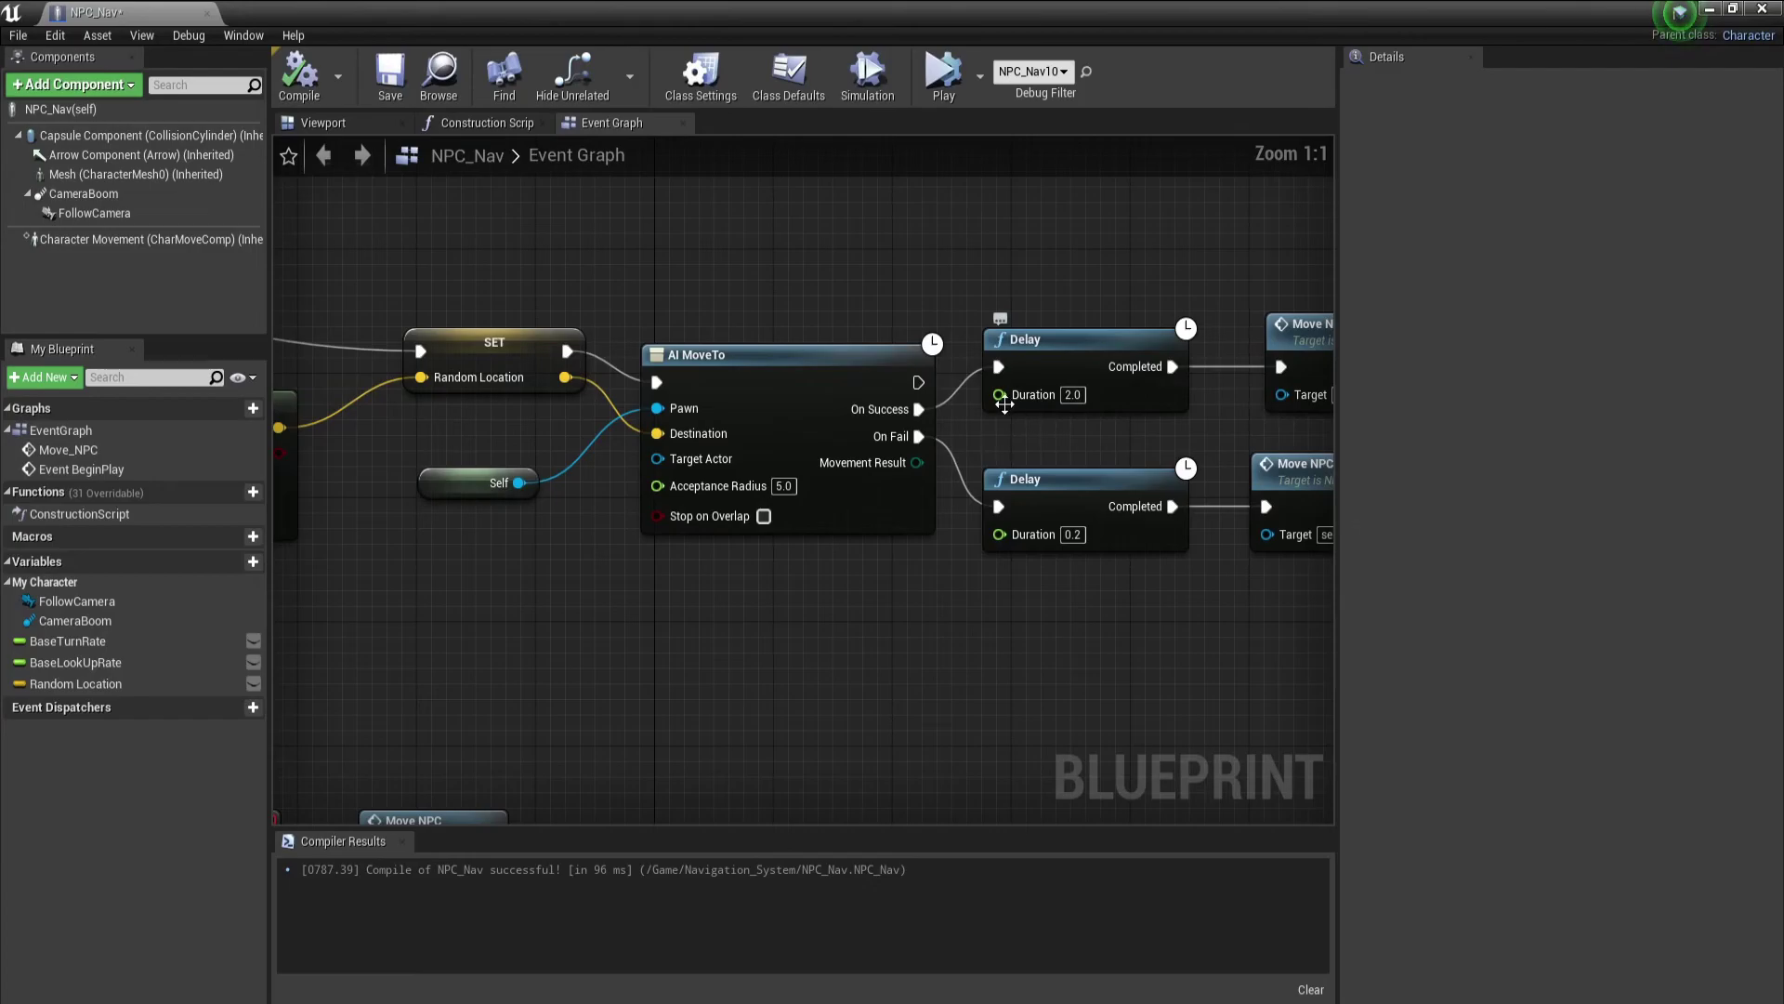
{"action": "left_click_drag", "start_coordinate": [999, 394], "coordinate": [932, 276]}
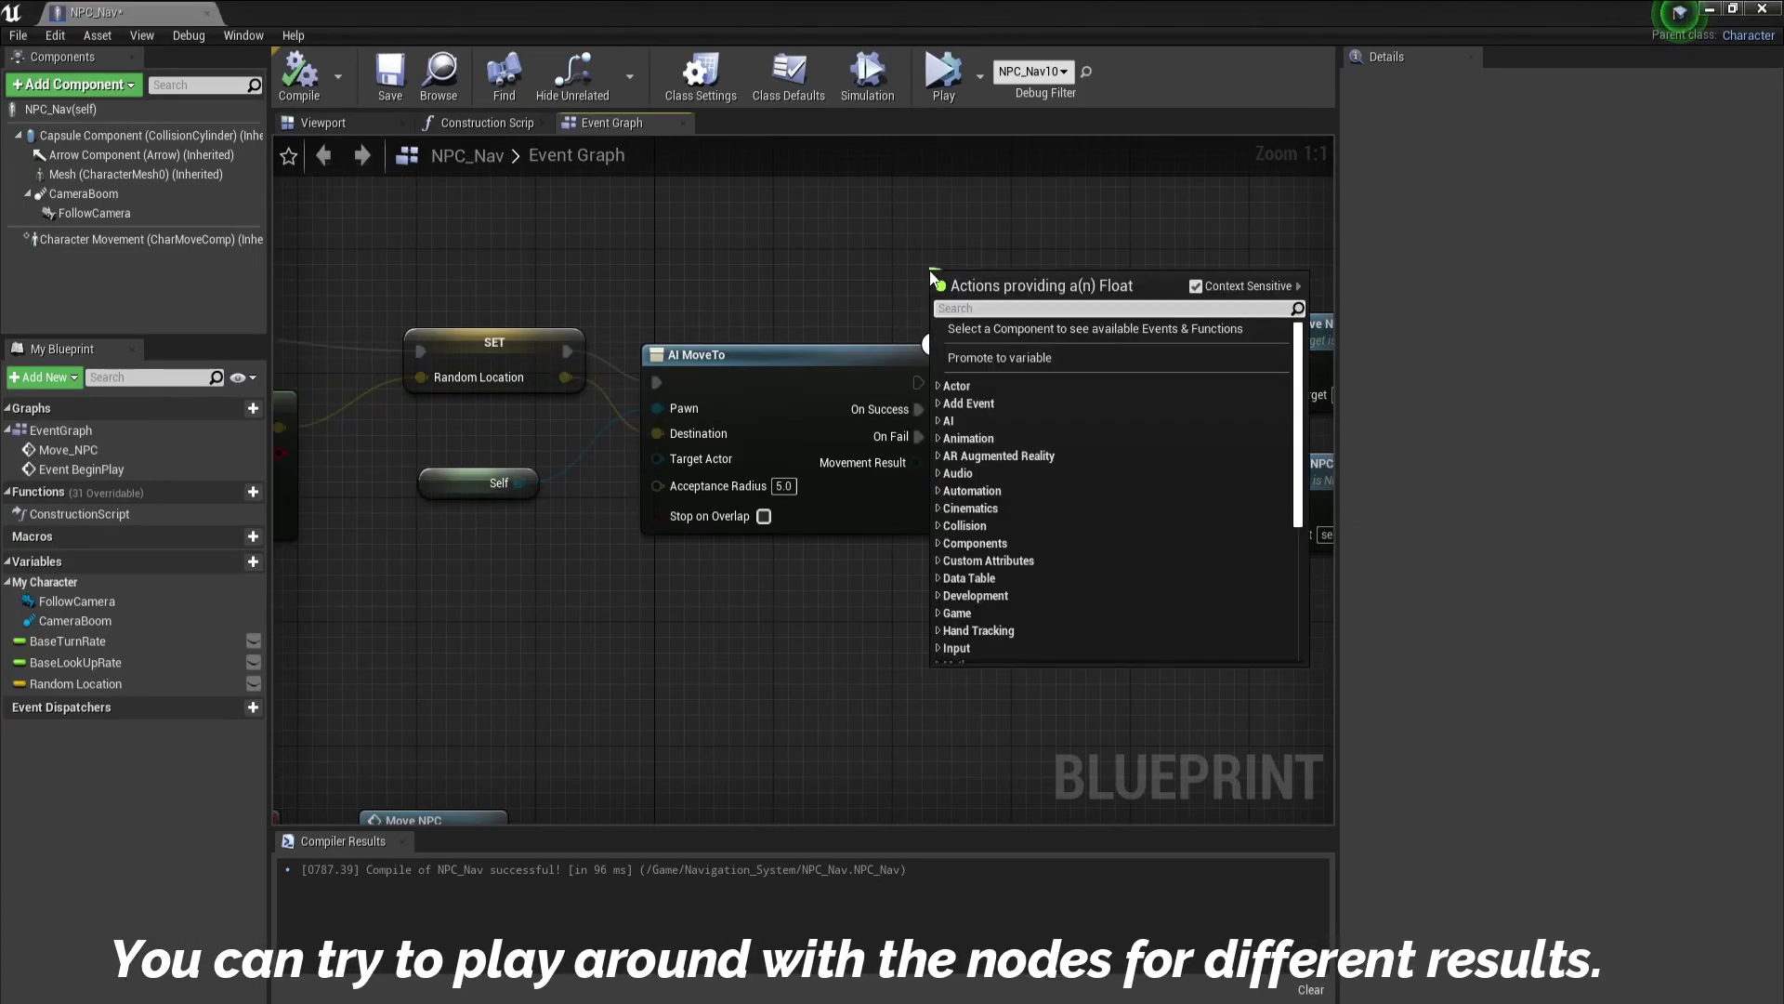
{"action": "type", "text": "ran"}
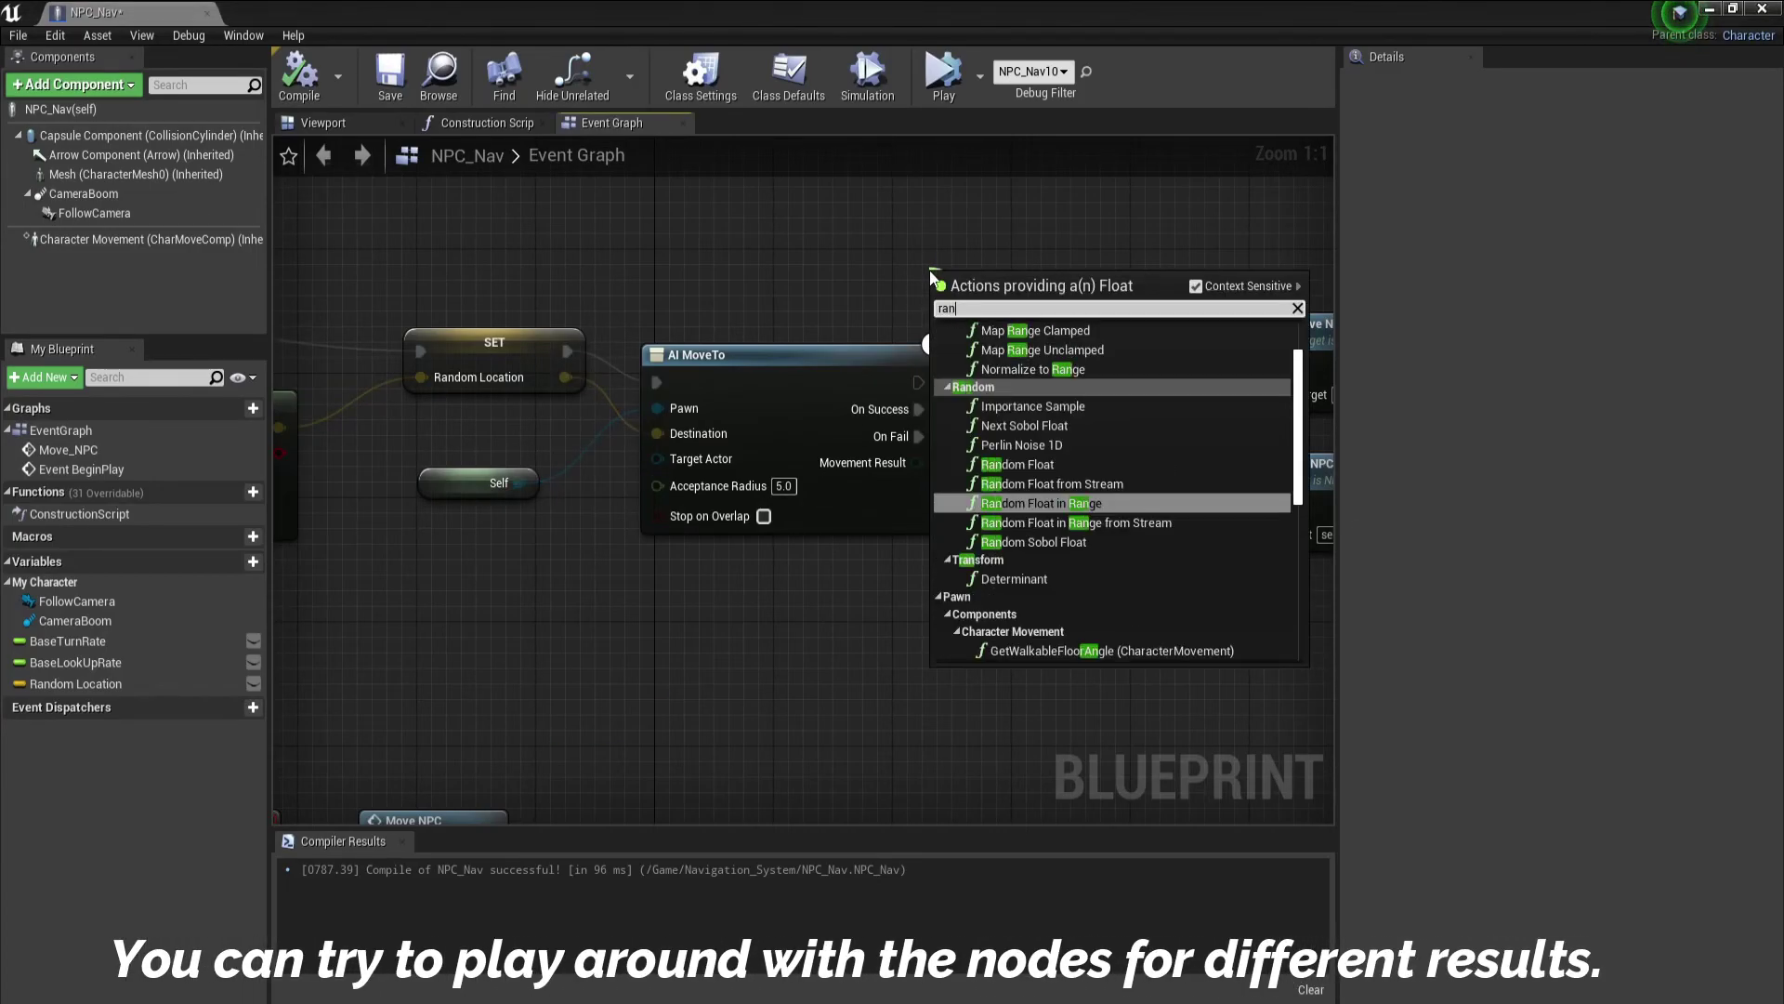
{"action": "type", "text": "dom"}
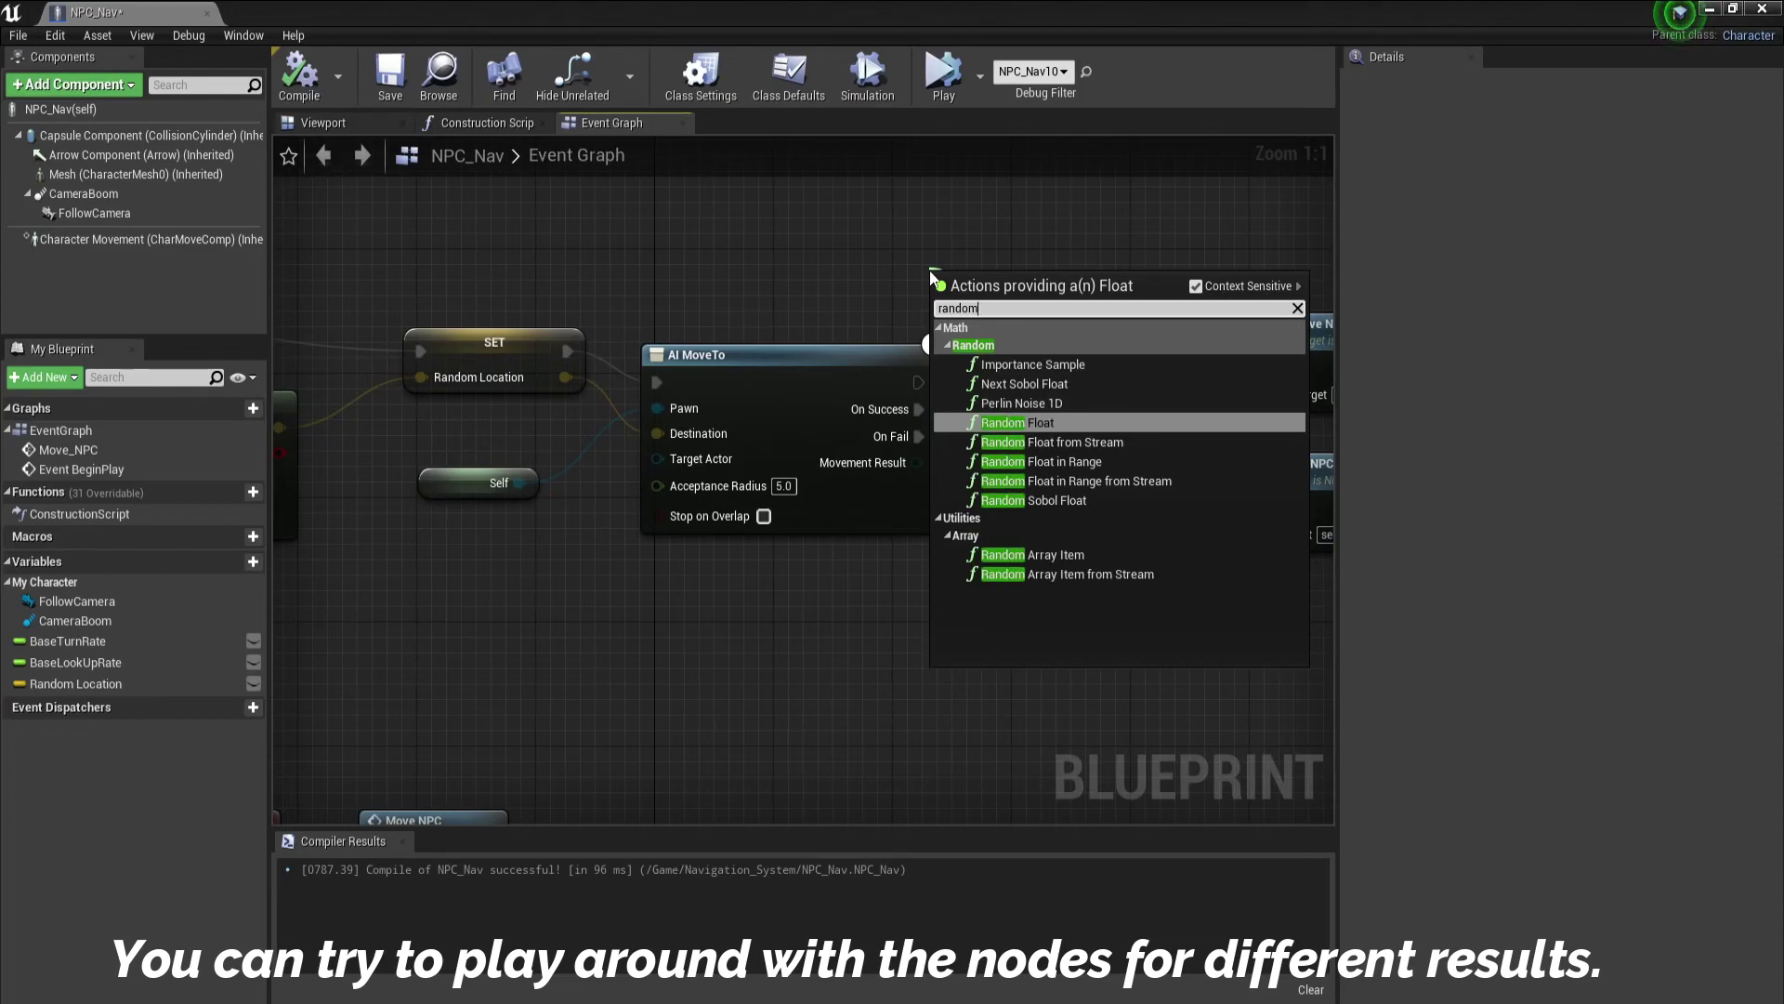
{"action": "left_click", "coordinate": [1078, 461]}
{"action": "left_click_drag", "start_coordinate": [1022, 288], "coordinate": [933, 226]}
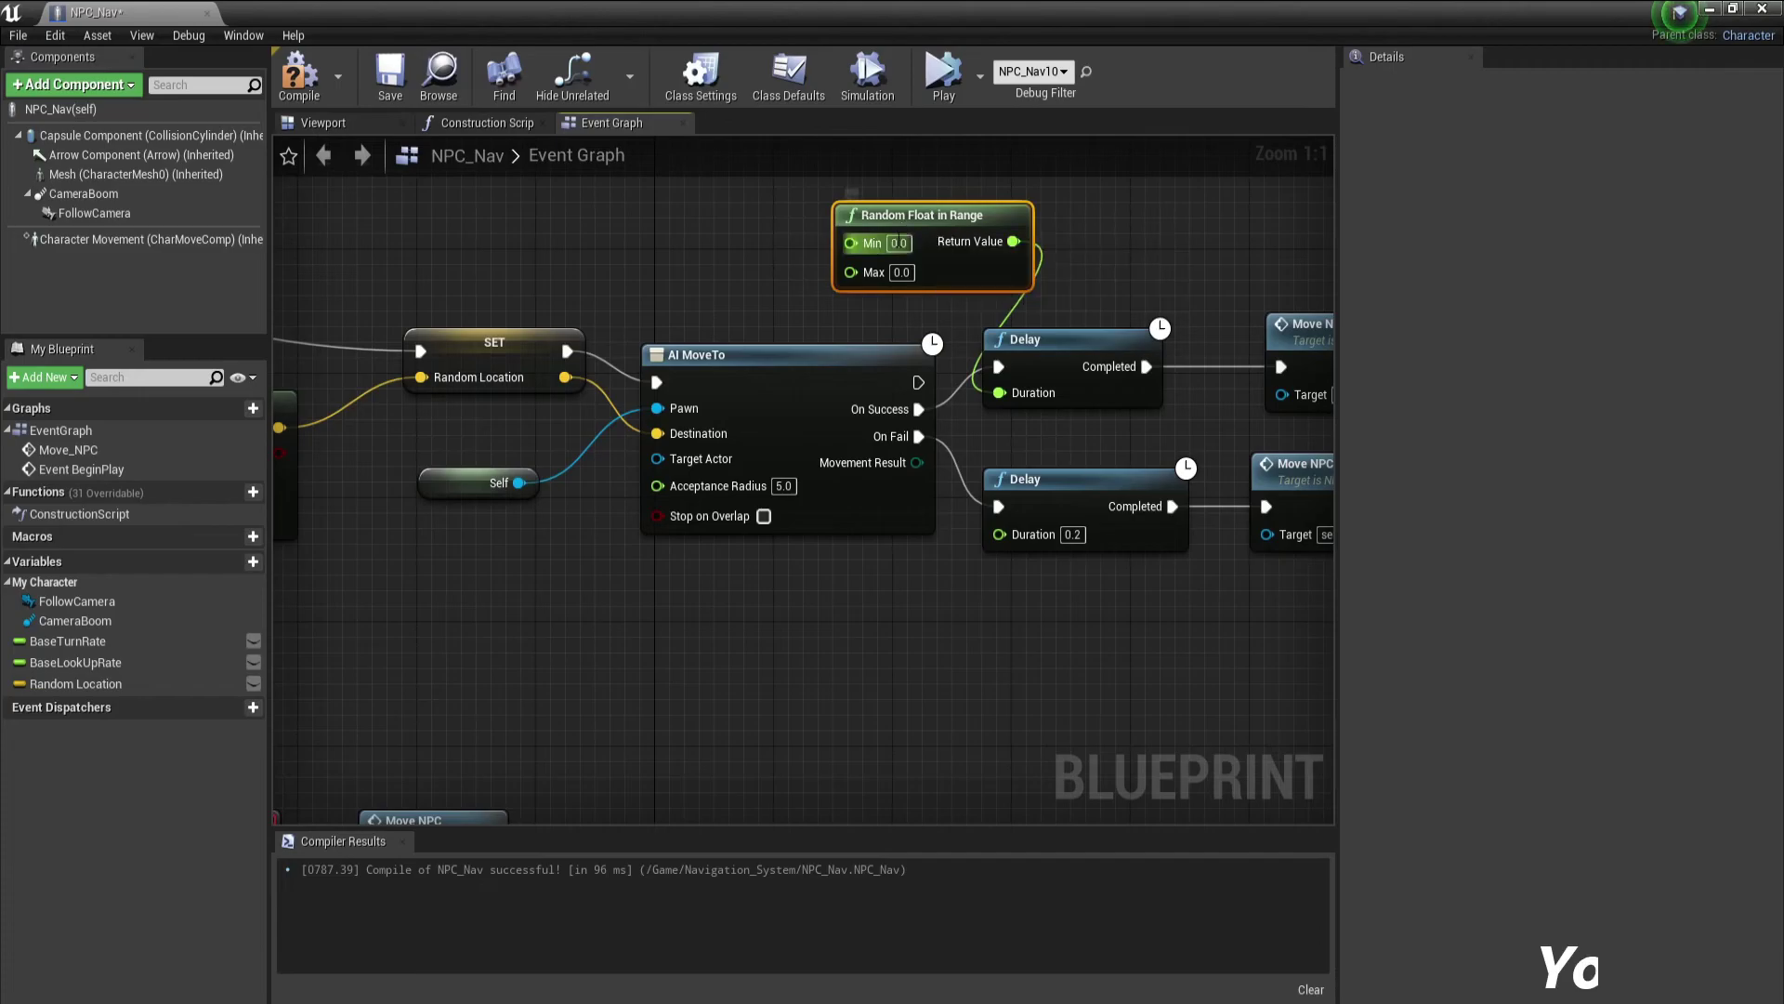
{"action": "left_click_drag", "start_coordinate": [980, 285], "coordinate": [951, 269]}
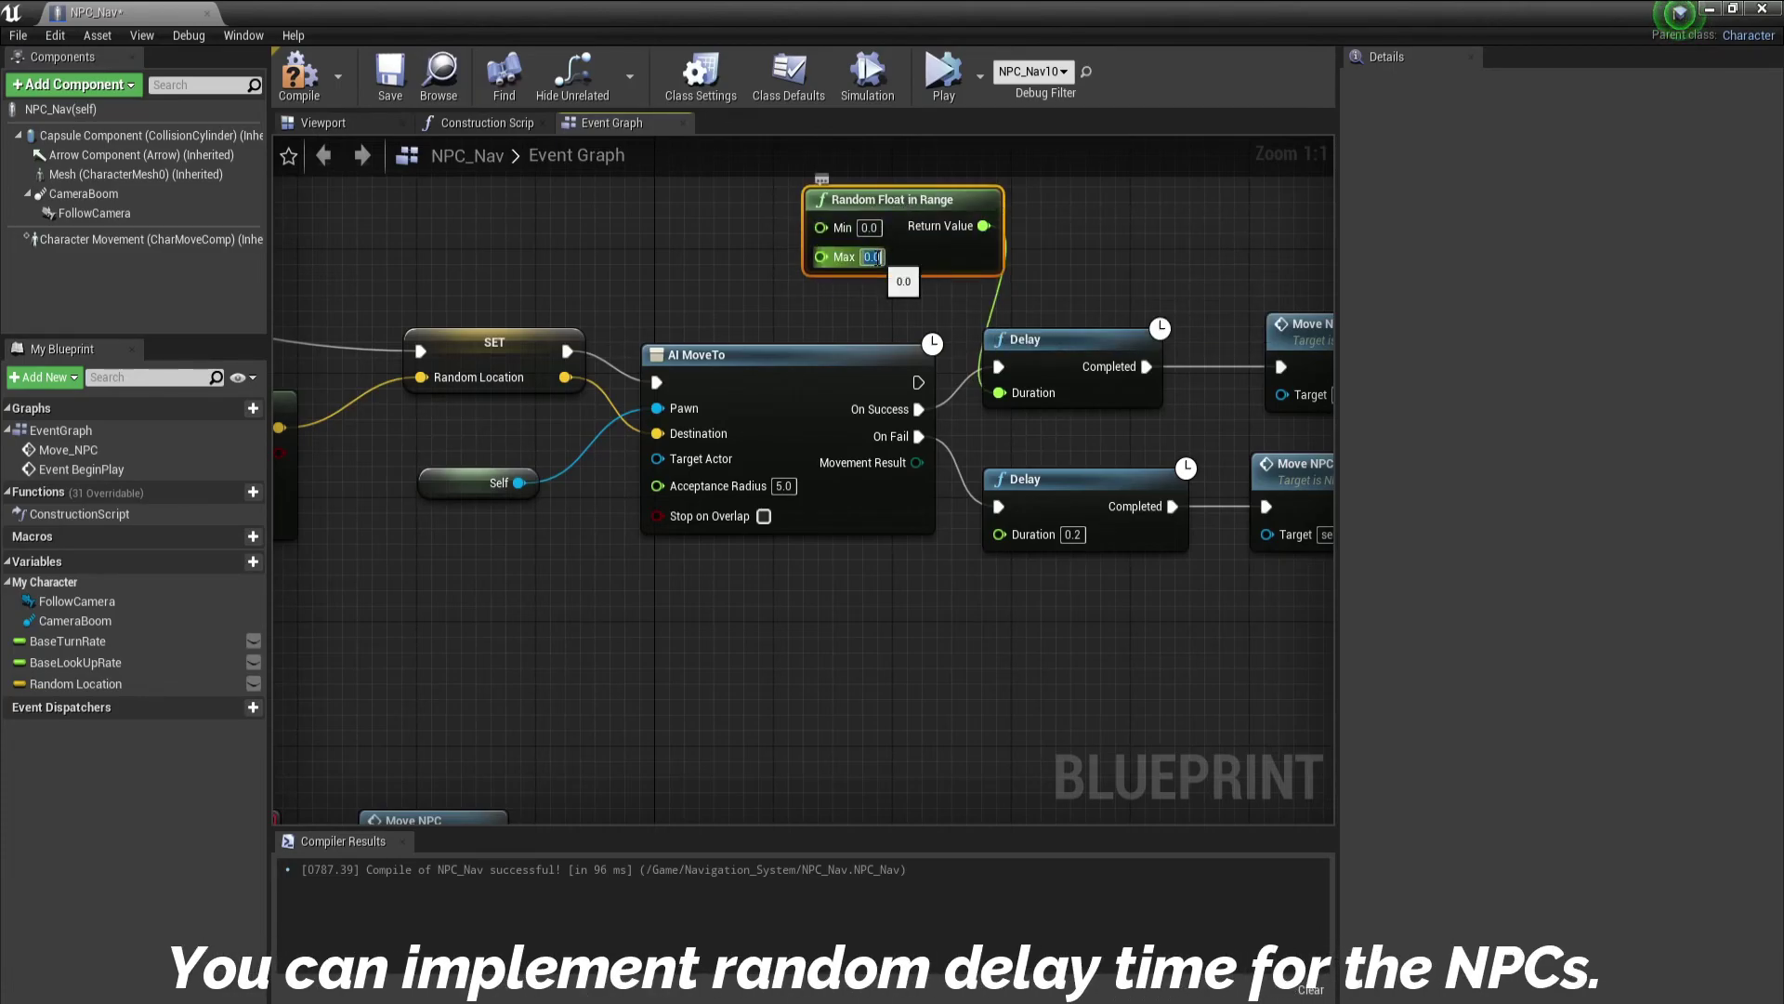
{"action": "type", "text": "5"}
{"action": "left_click", "coordinate": [1076, 267]}
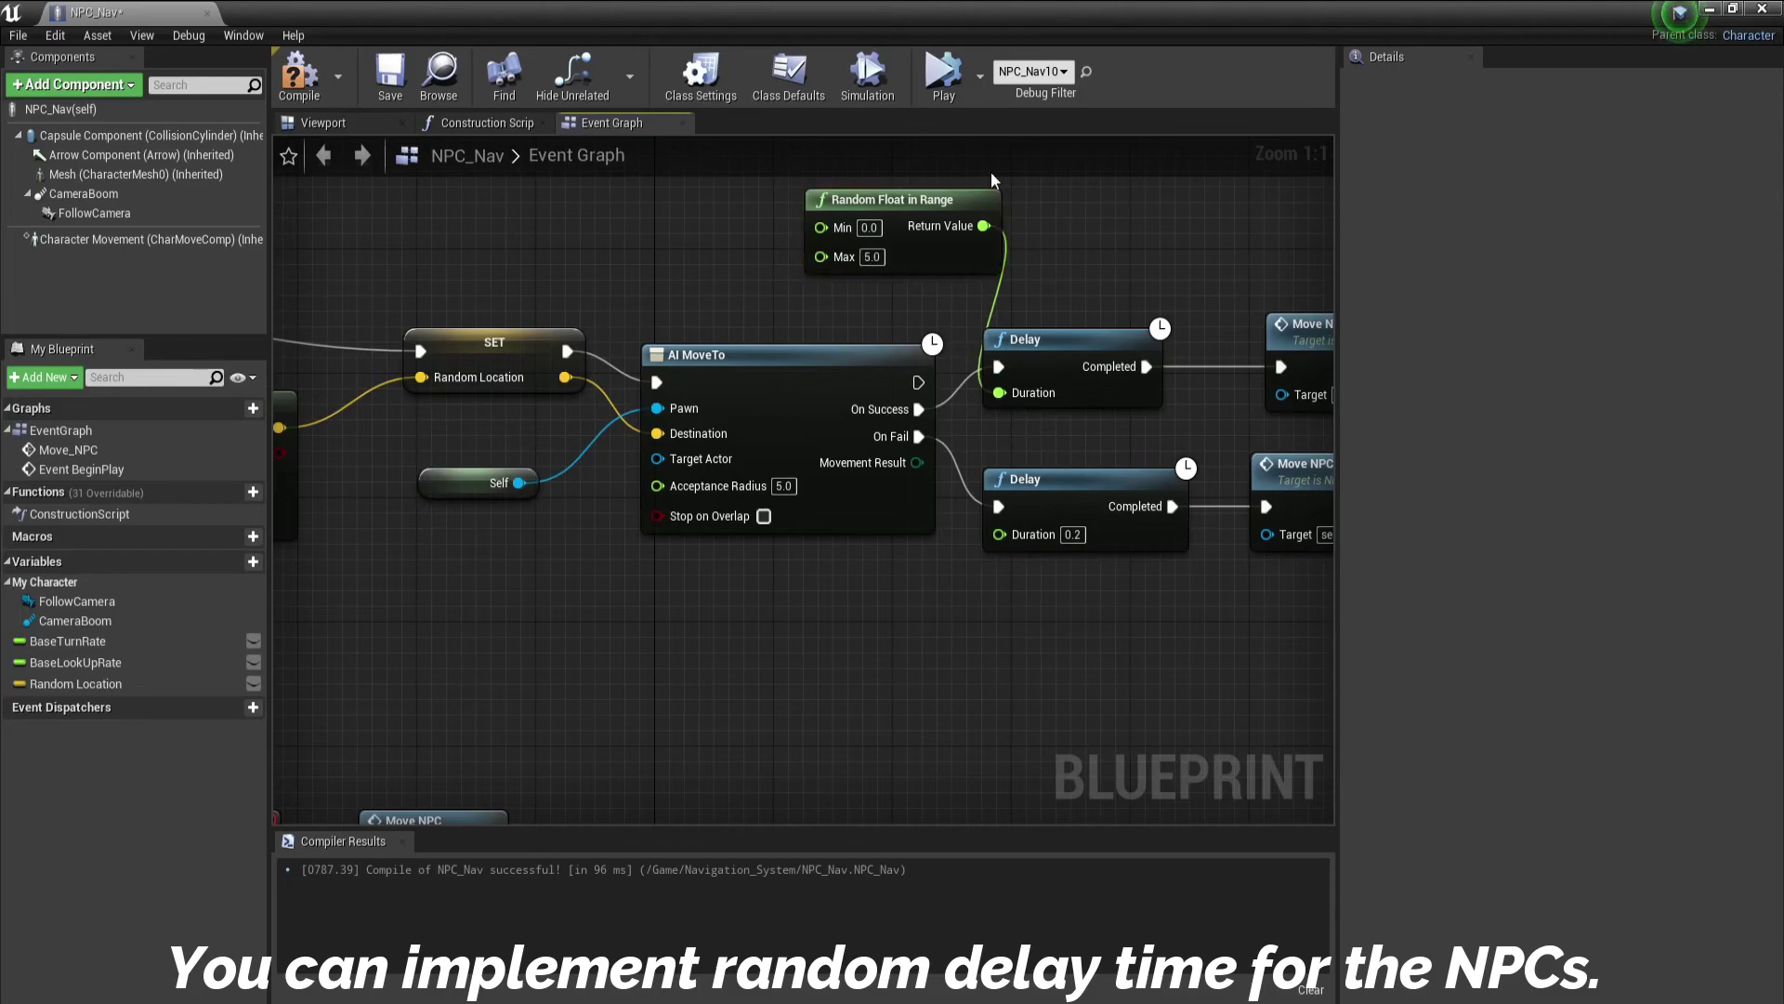
{"action": "left_click", "coordinate": [941, 89]}
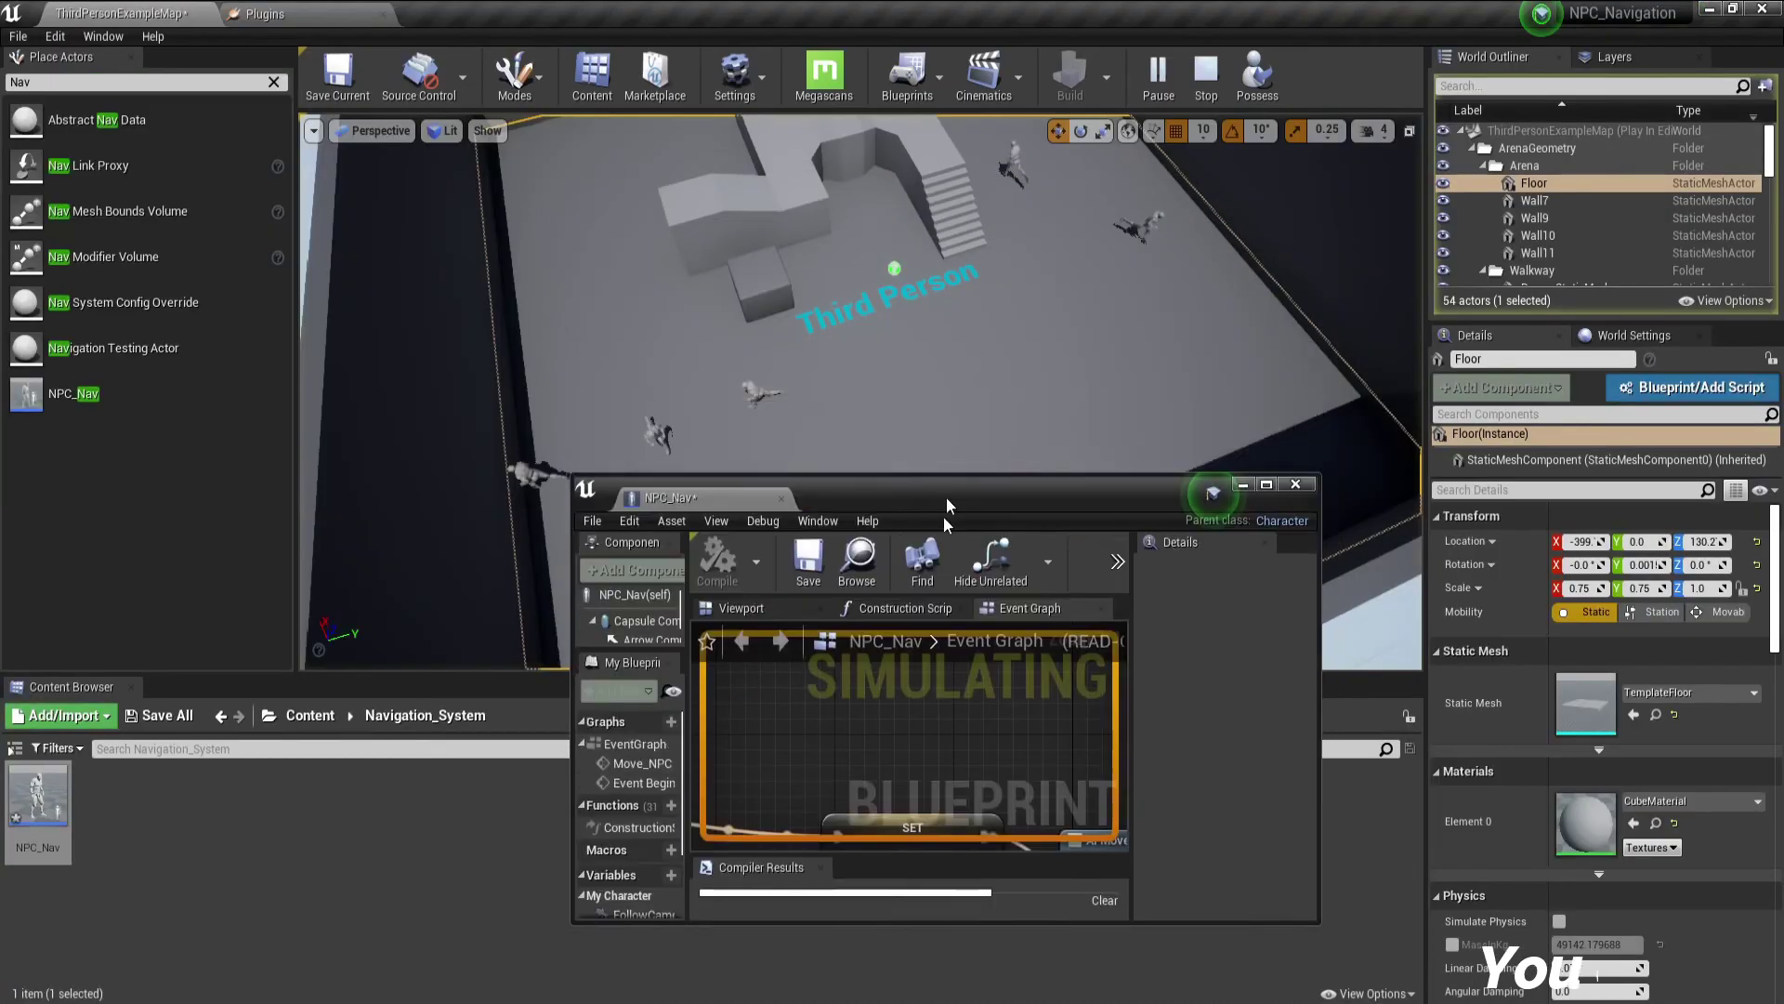
{"action": "left_click_drag", "start_coordinate": [948, 505], "coordinate": [927, 619]}
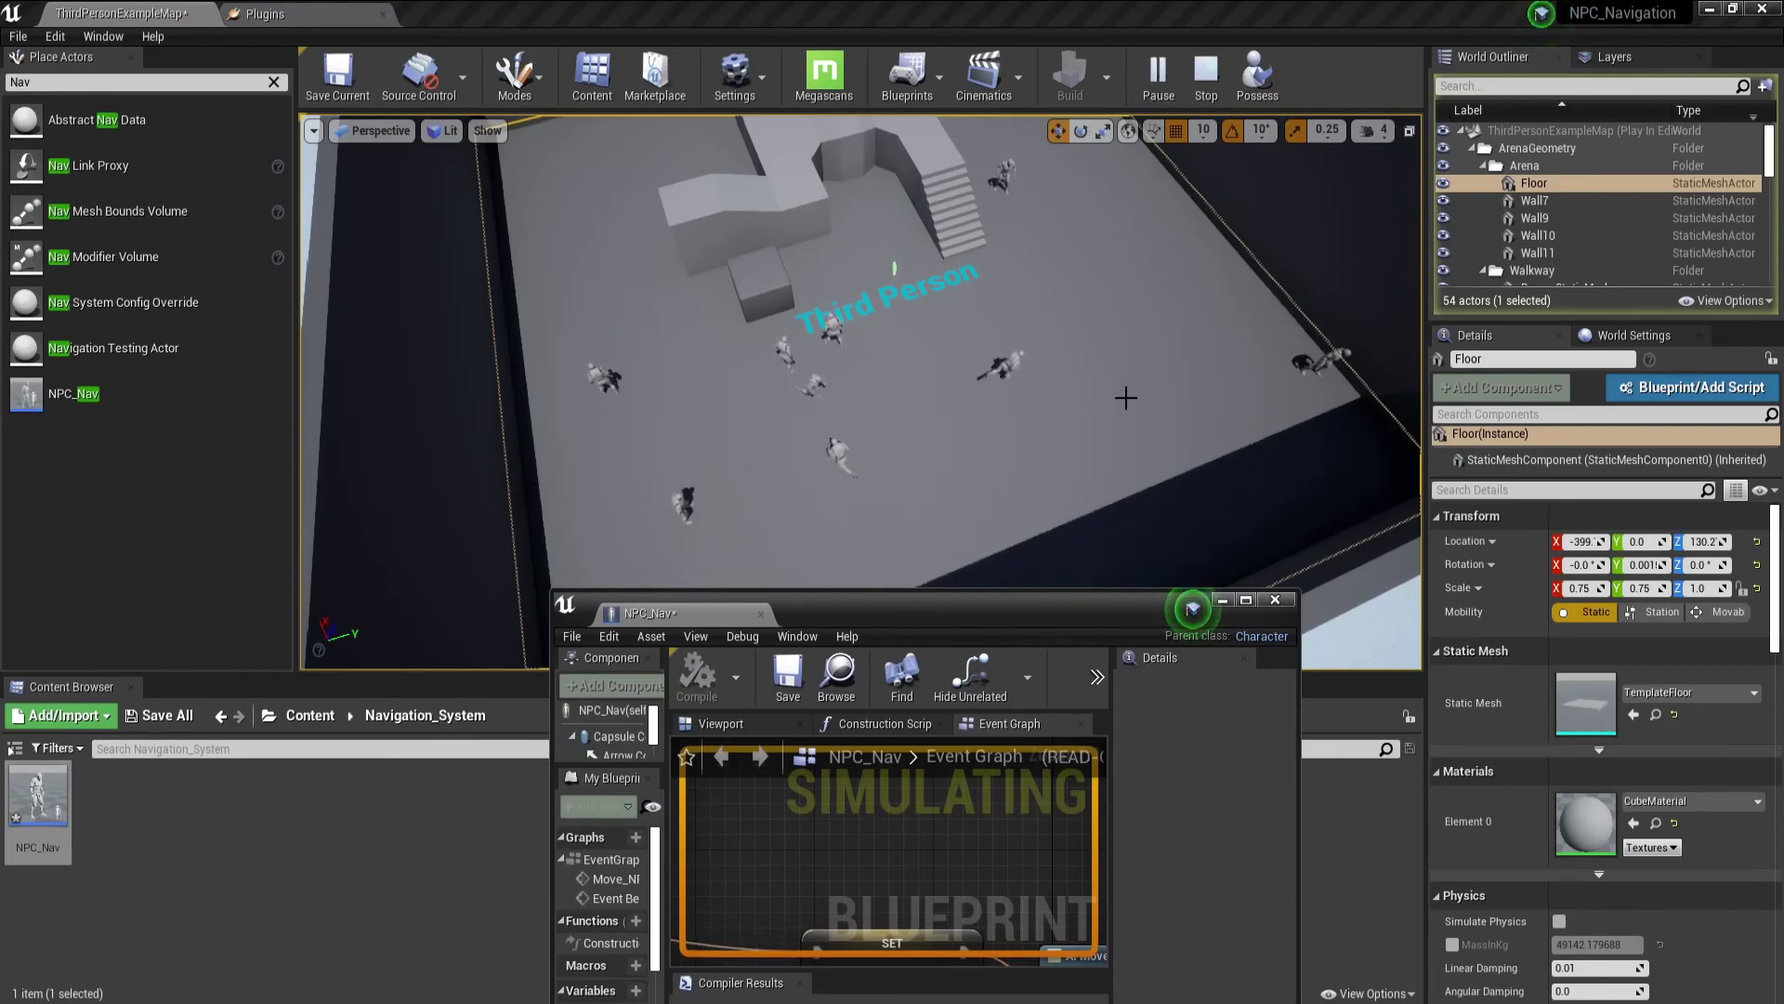
{"action": "scroll", "coordinate": [1121, 409], "scroll_direction": "up", "scroll_amount": 4}
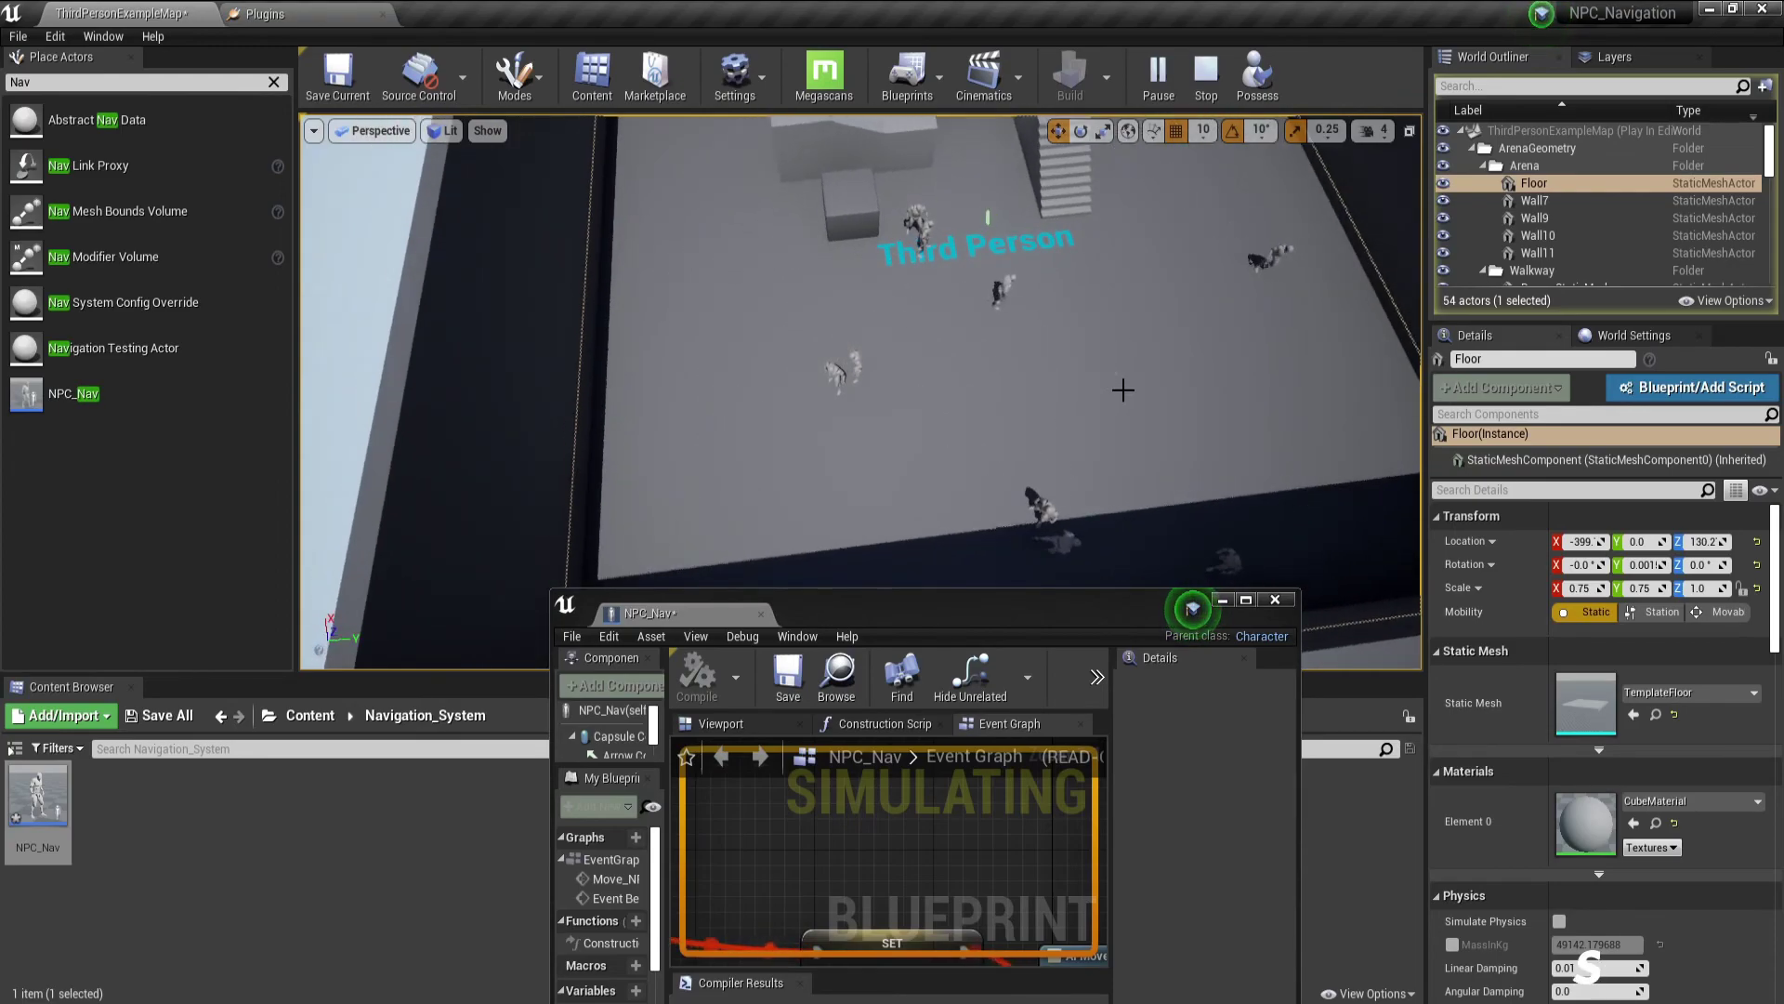
{"action": "scroll", "coordinate": [1120, 389], "scroll_direction": "down", "scroll_amount": 2}
{"action": "scroll", "coordinate": [1110, 389], "scroll_direction": "down", "scroll_amount": 2}
{"action": "scroll", "coordinate": [1097, 389], "scroll_direction": "down", "scroll_amount": 1}
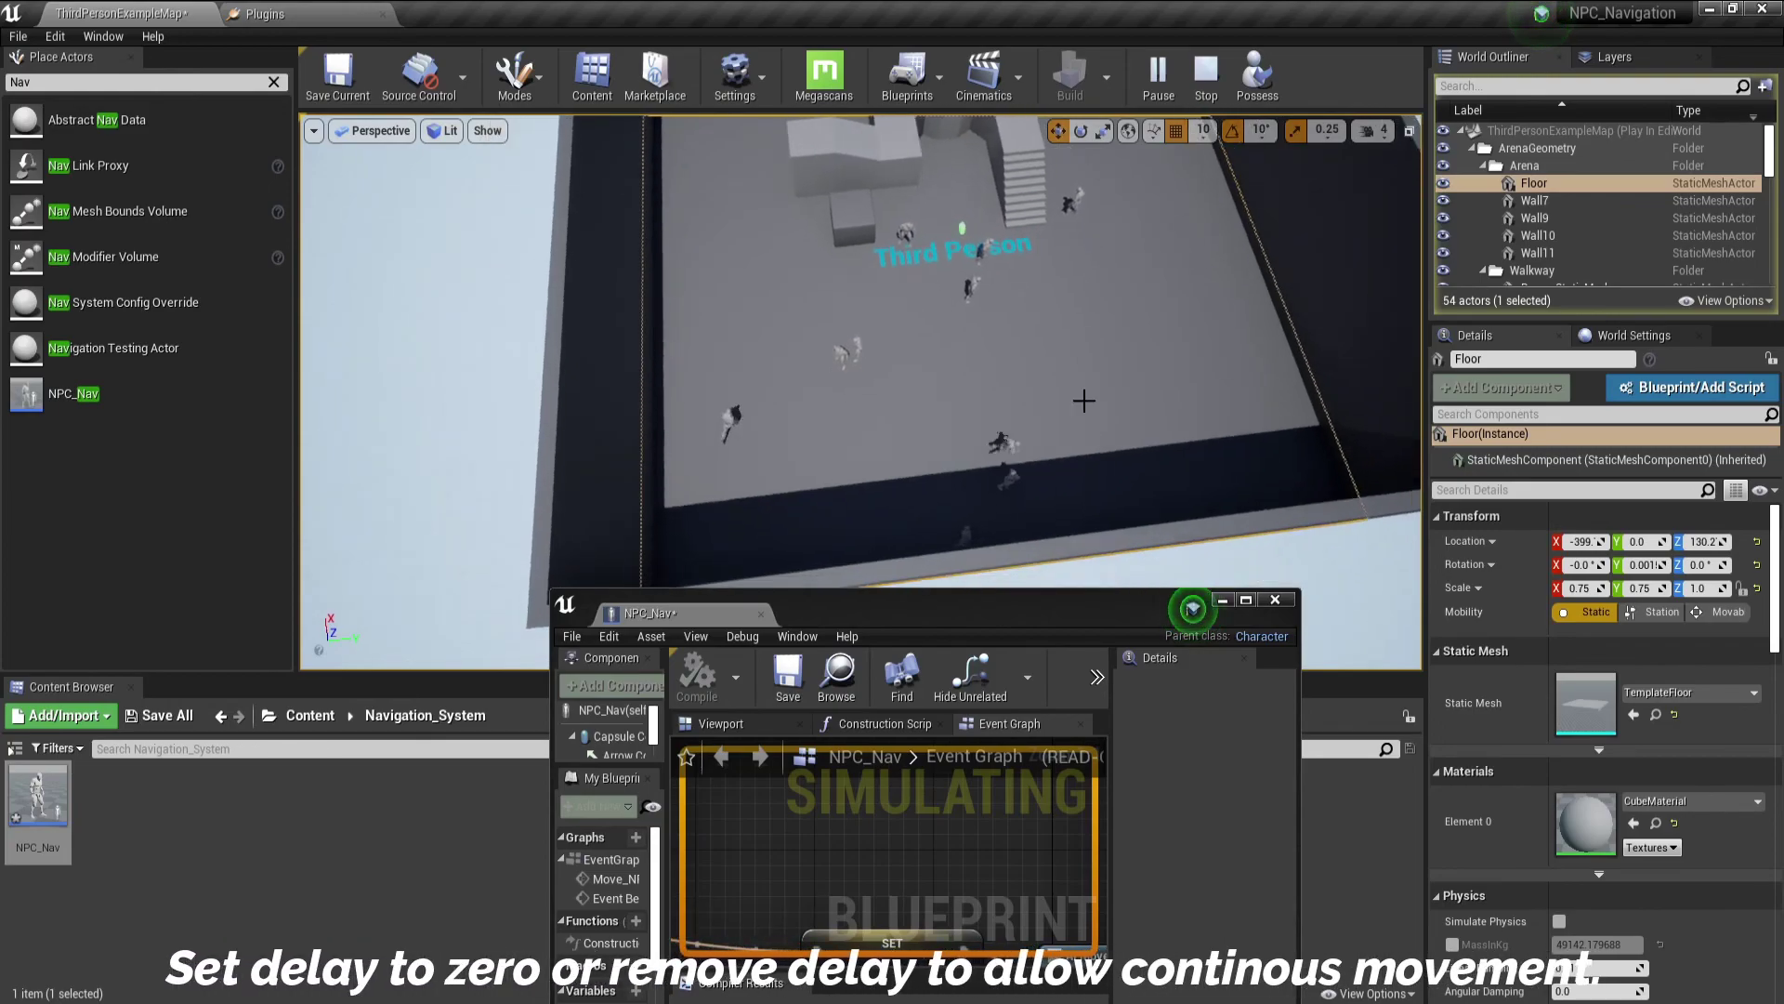